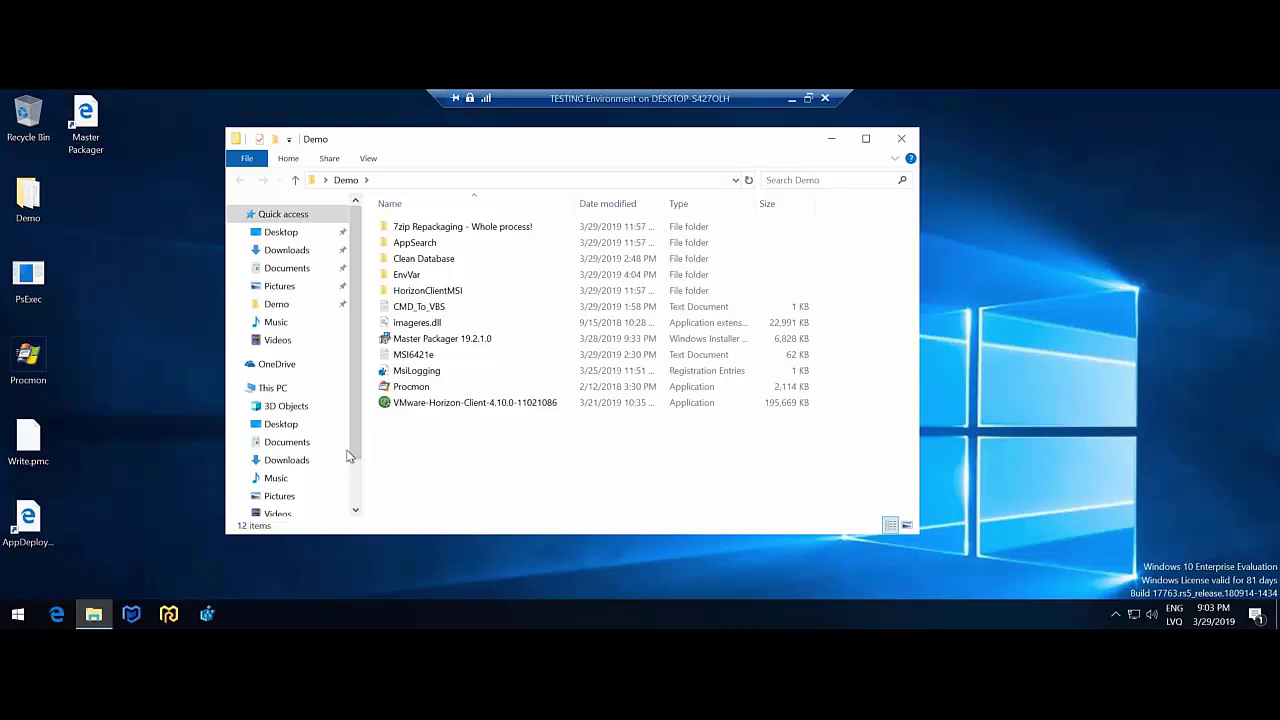
- Switch to the Hacks.xlsx workbook in Excel, look over the life hack list, and return to the testing environment
drag(0, 160, 583, 91)
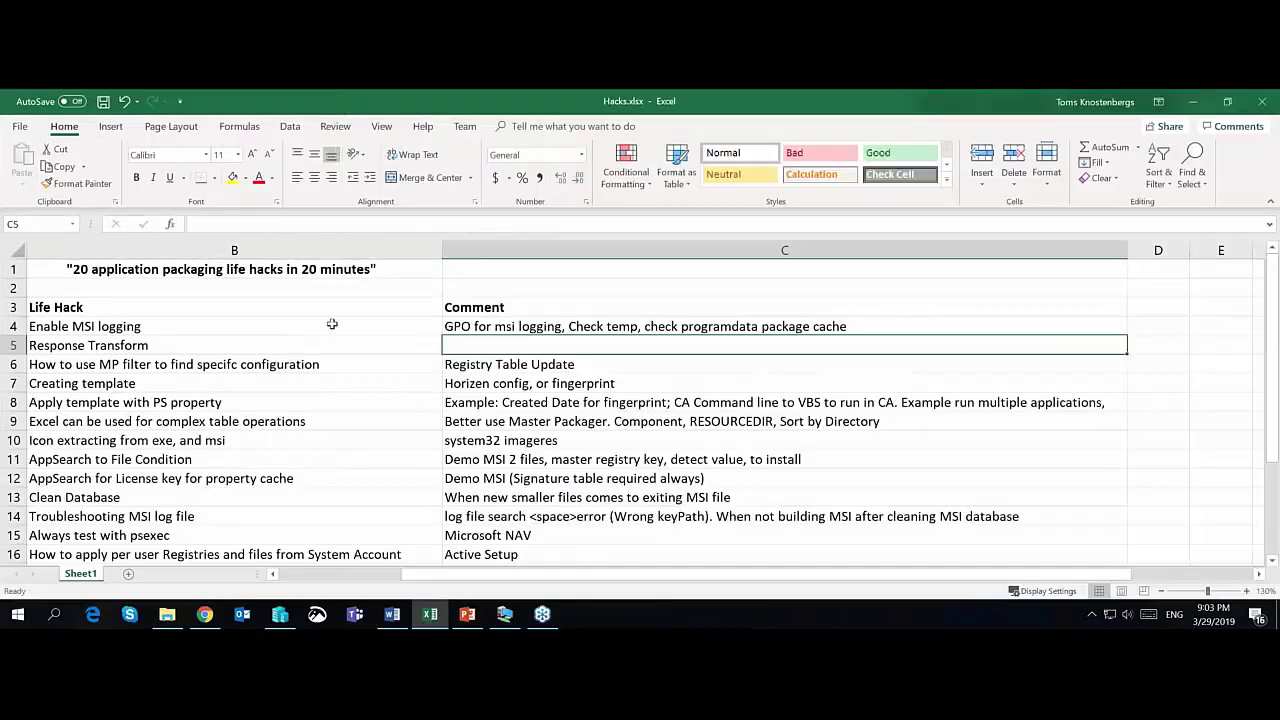
scroll(331, 323, down, 5)
drag(367, 100, 0, 160)
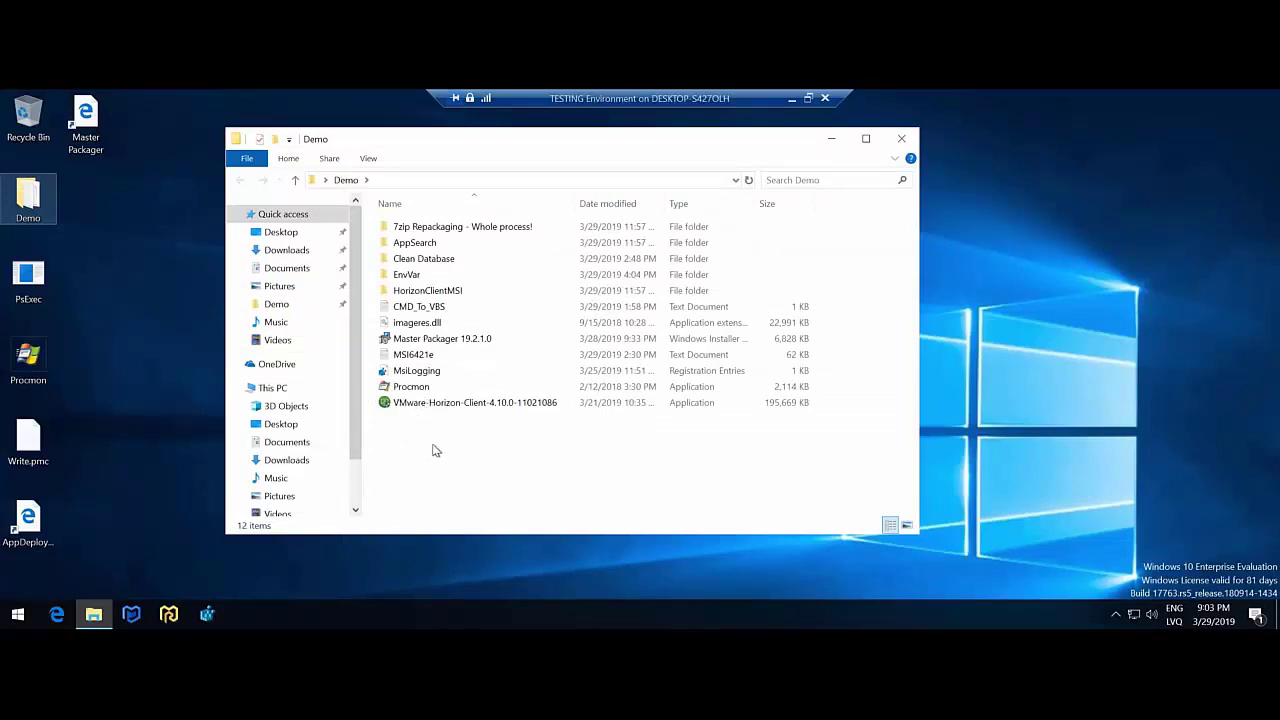
- Open the MsiLogging registry file from the Demo folder in Notepad, examine its Logging policy entry, and close it
right_click(412, 371)
click(446, 347)
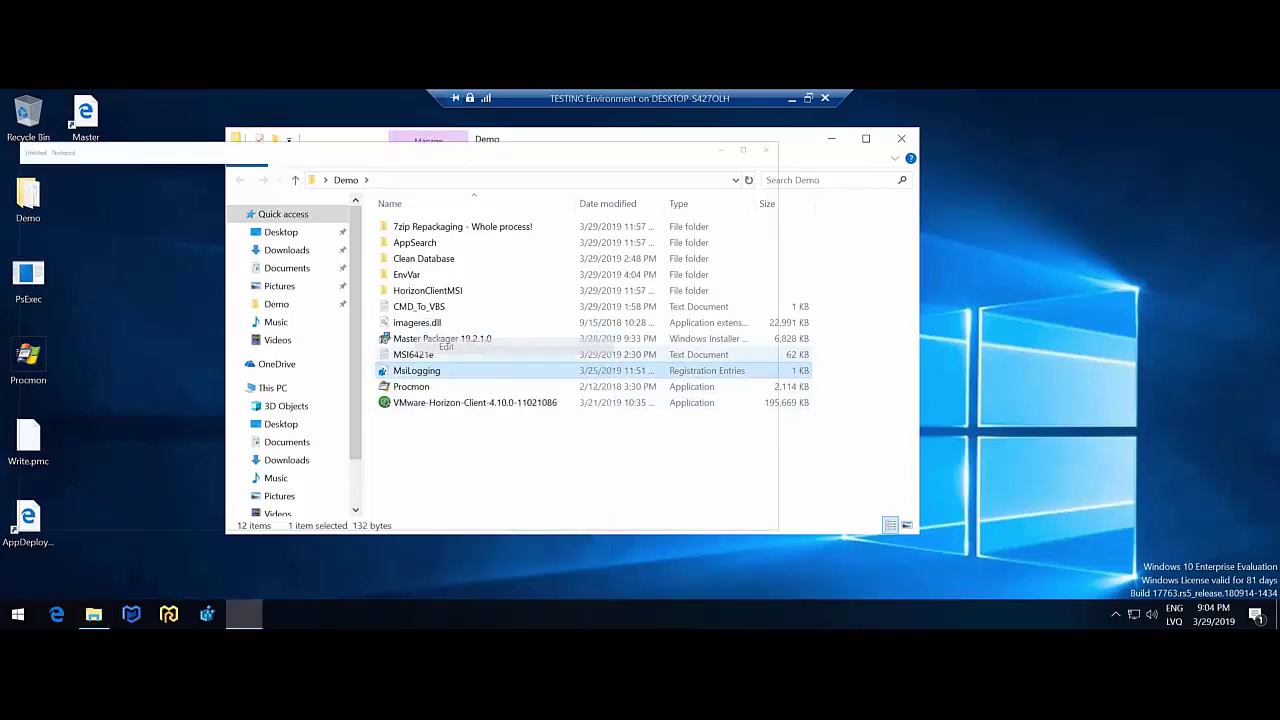
drag(225, 168, 374, 224)
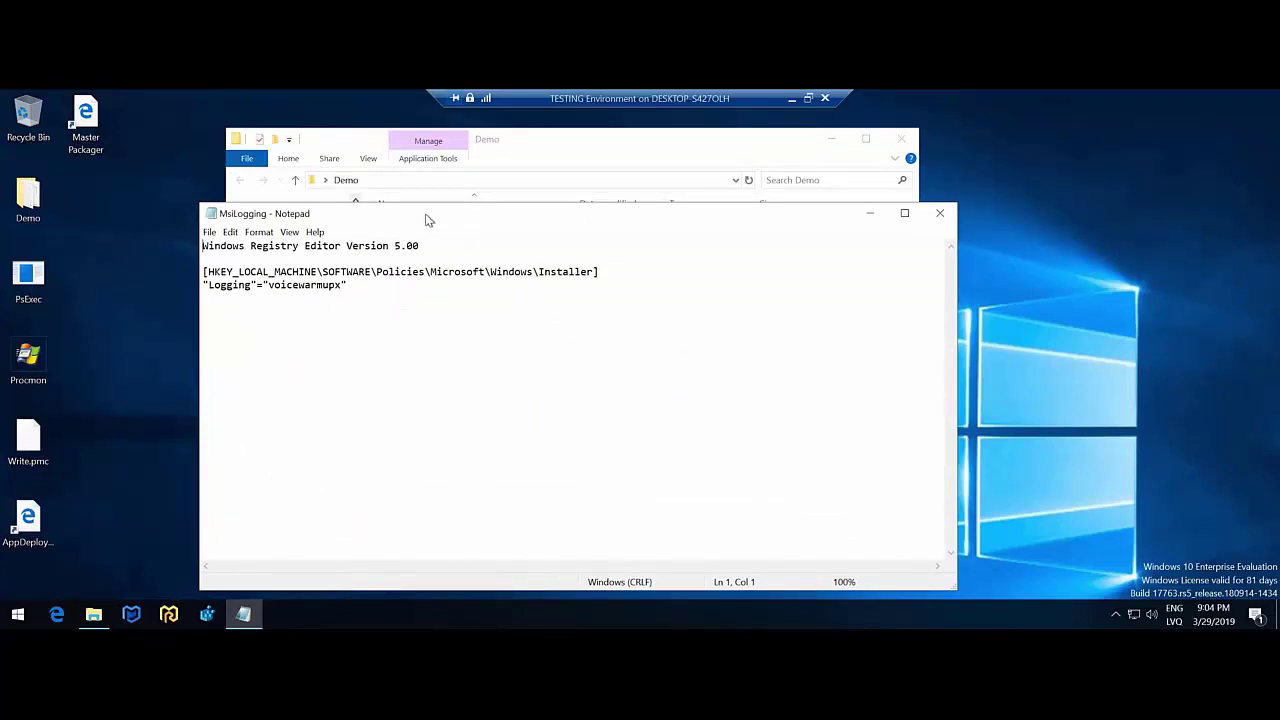
drag(426, 215, 412, 197)
drag(375, 290, 190, 228)
click(390, 308)
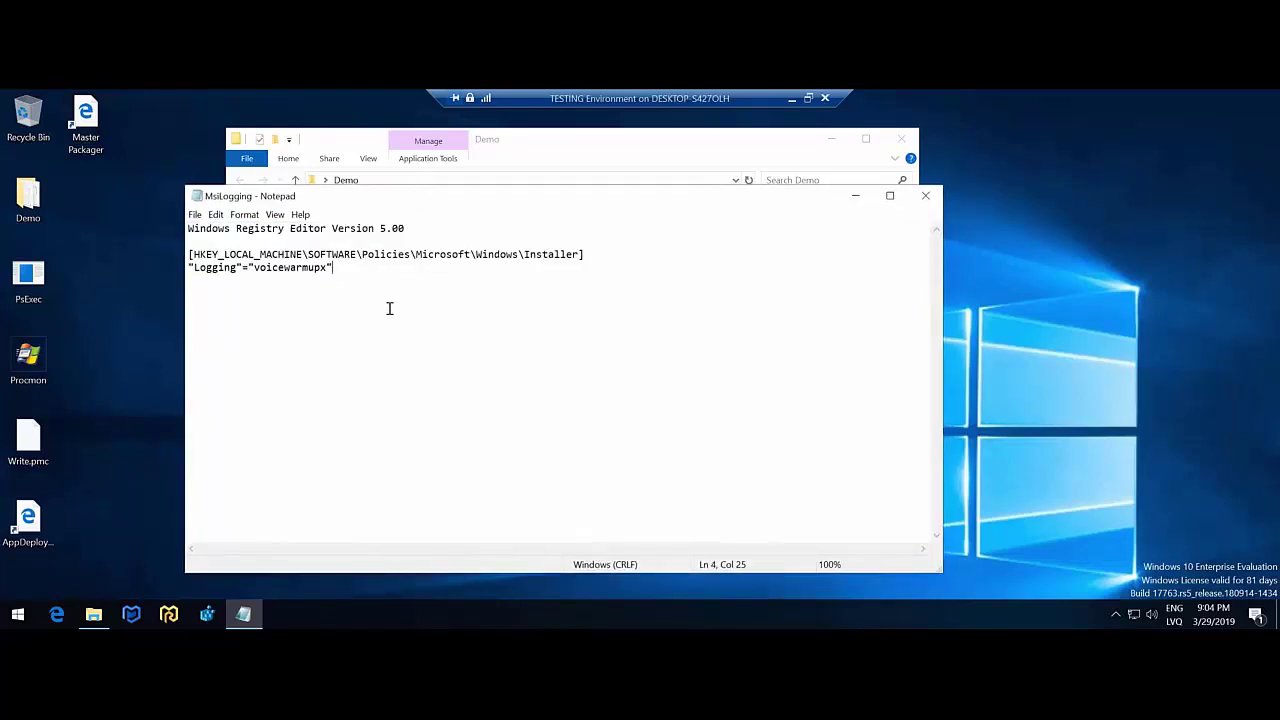
click(922, 199)
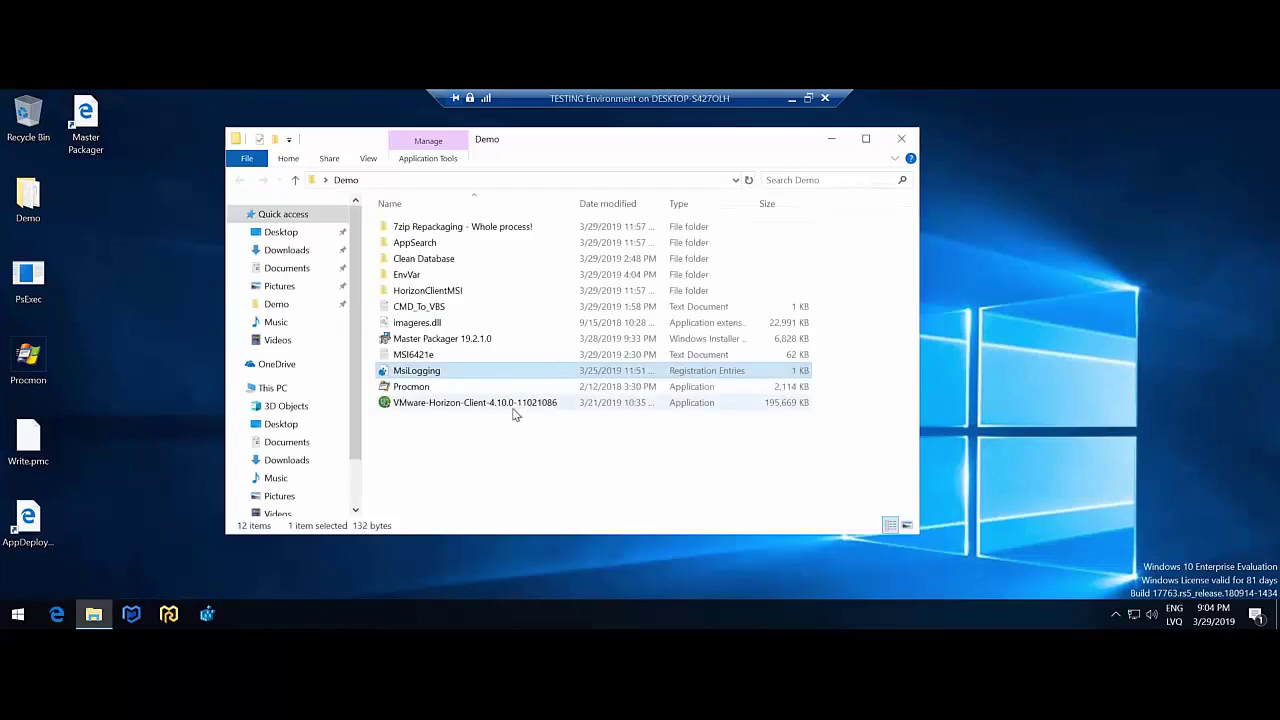
- Start a Response Transform in Master Packager for the 64-bit VMware Horizon Client MSI in Desktop\Demo\HorizonClientMSI
click(135, 613)
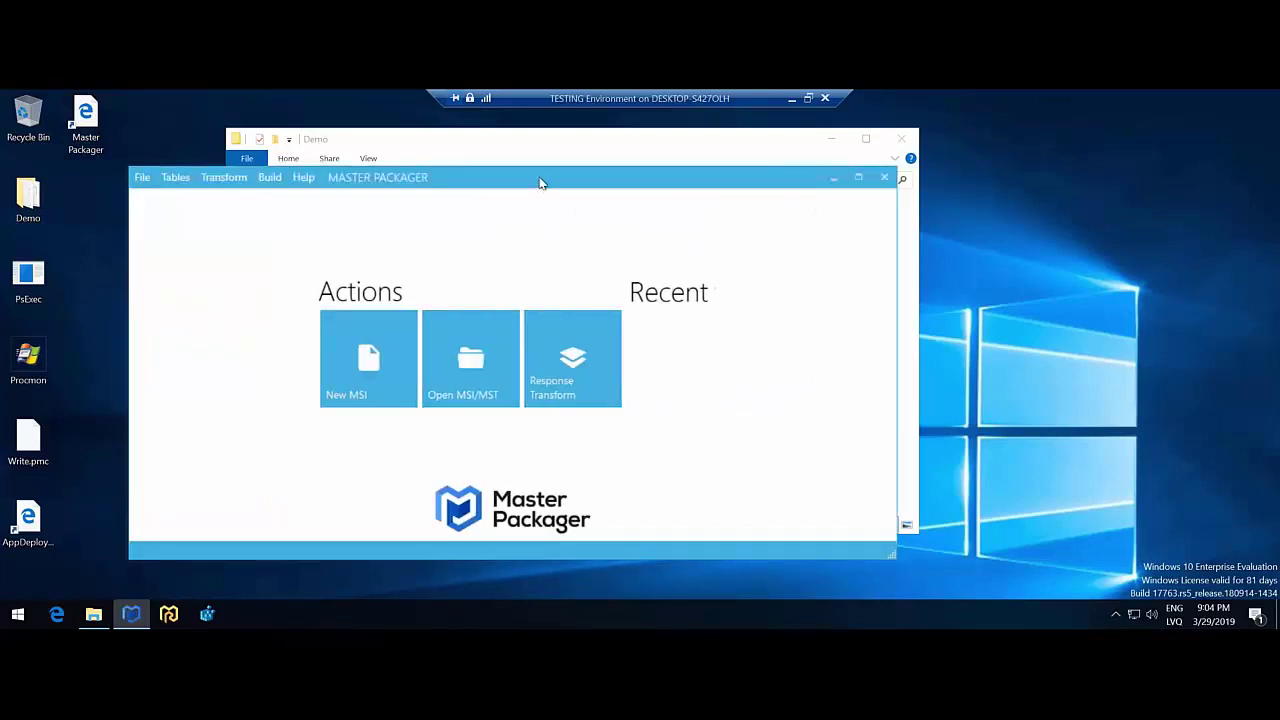
drag(540, 180, 584, 172)
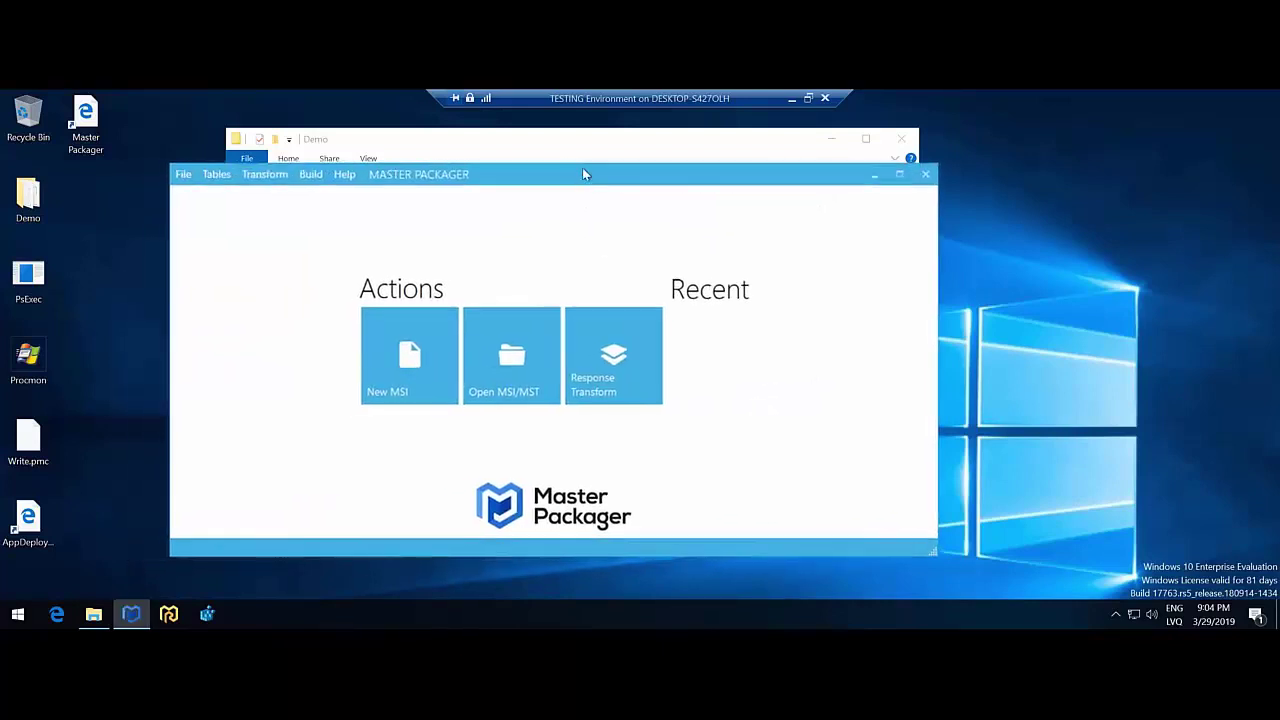
click(594, 320)
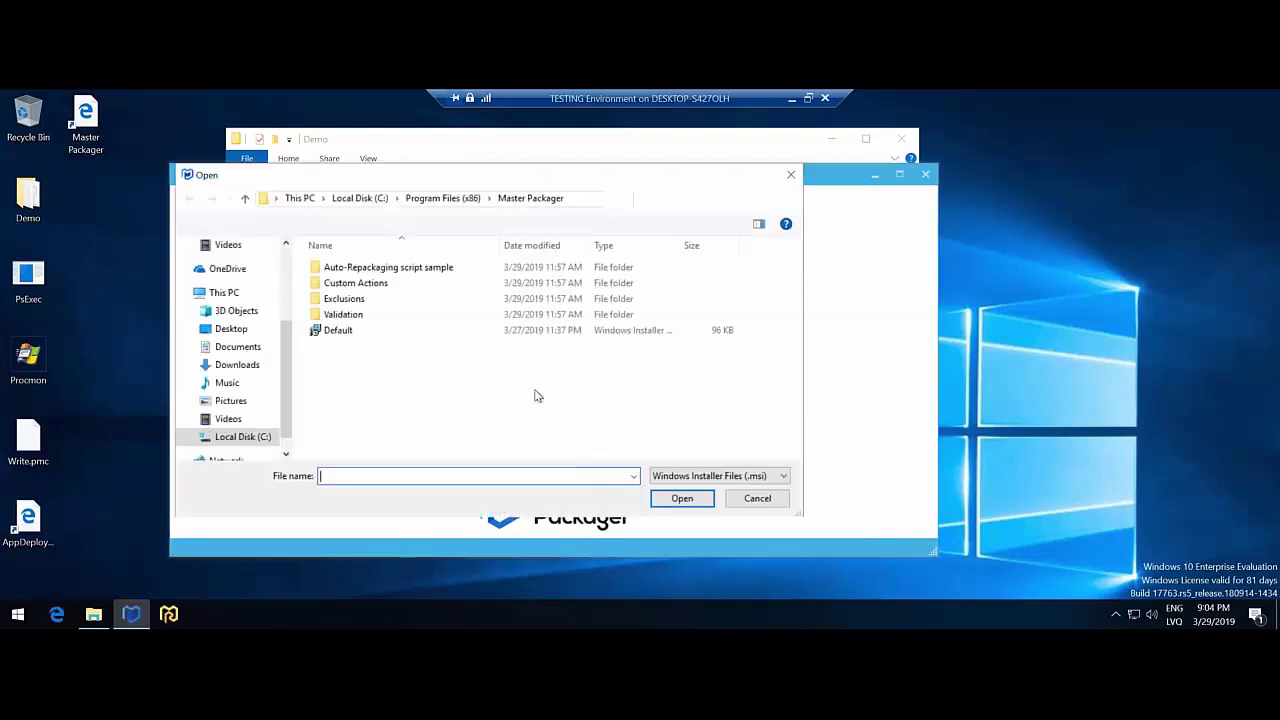
click(230, 329)
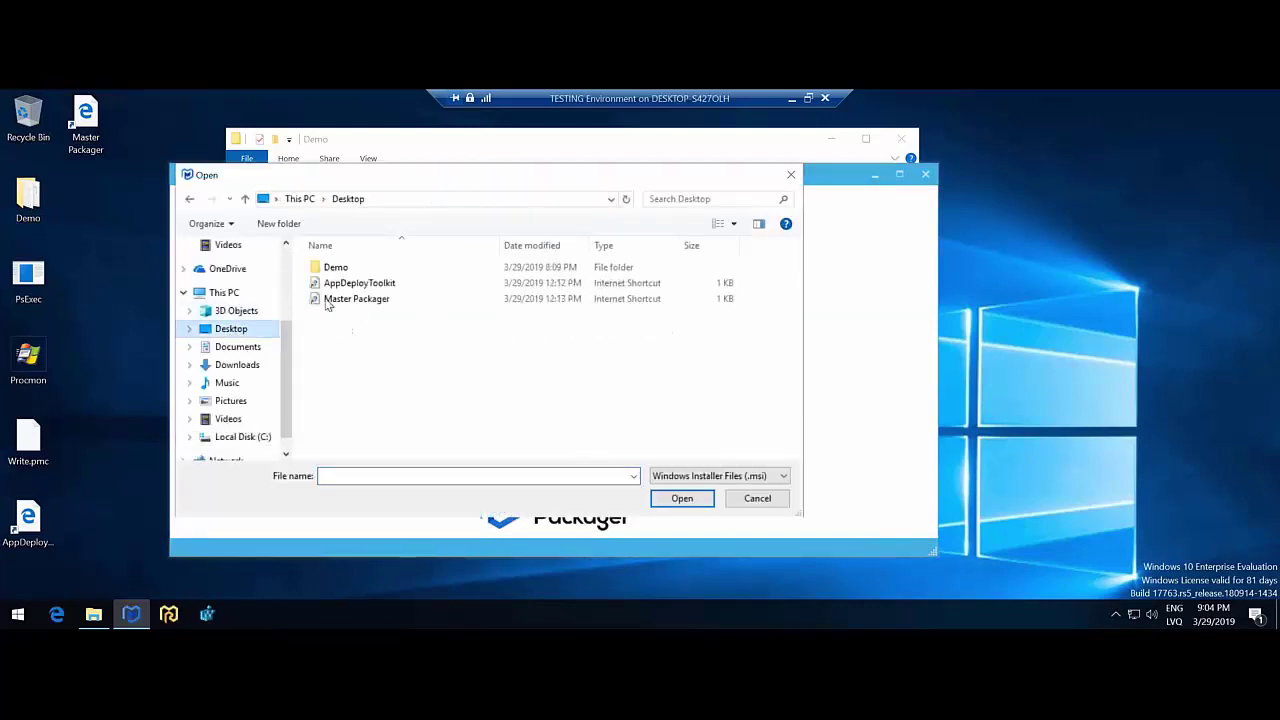
double_click(338, 267)
double_click(360, 330)
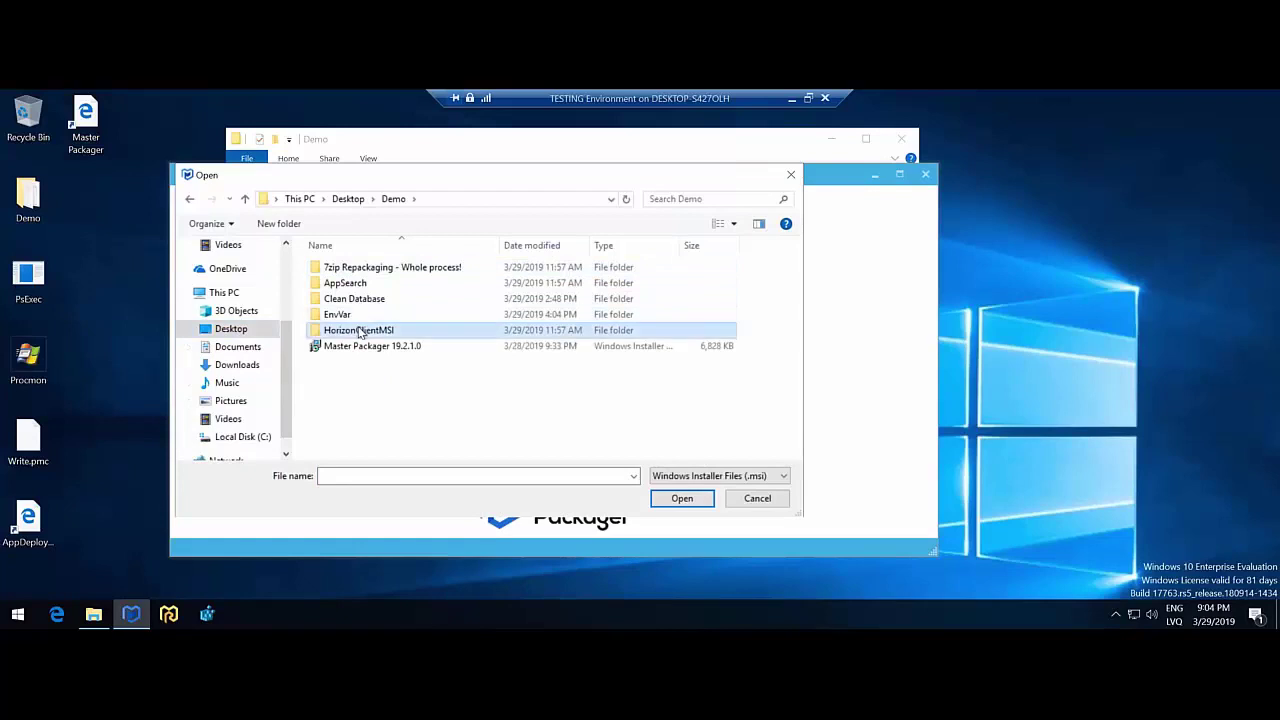
double_click(397, 274)
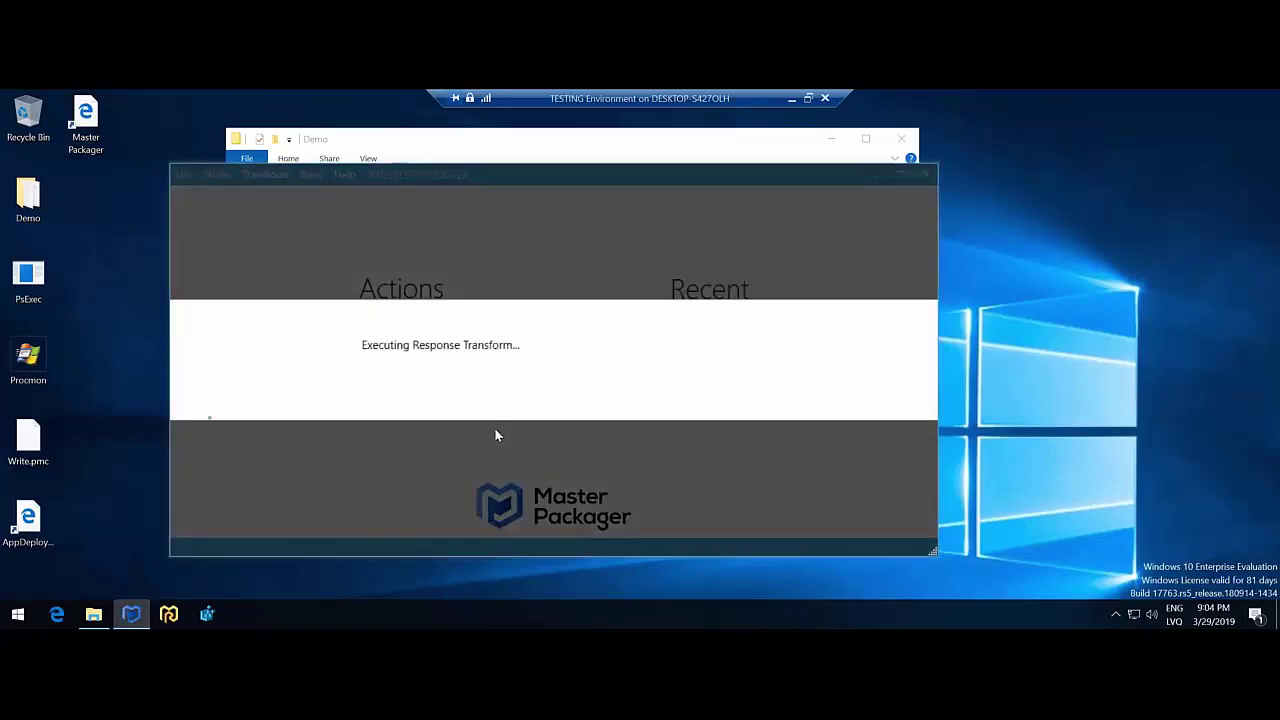
- Accept the VMware Horizon Client license with the Customize installation type and select IPv6 as the IP protocol
click(512, 442)
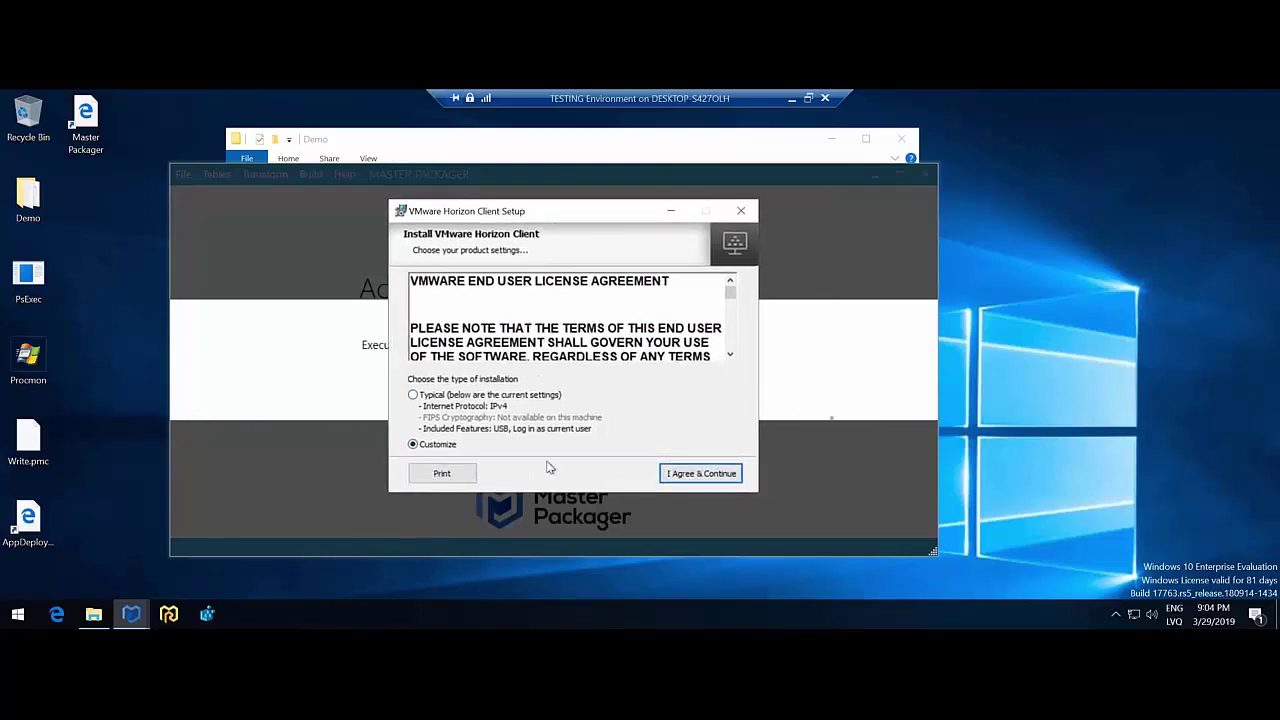
click(676, 480)
click(466, 330)
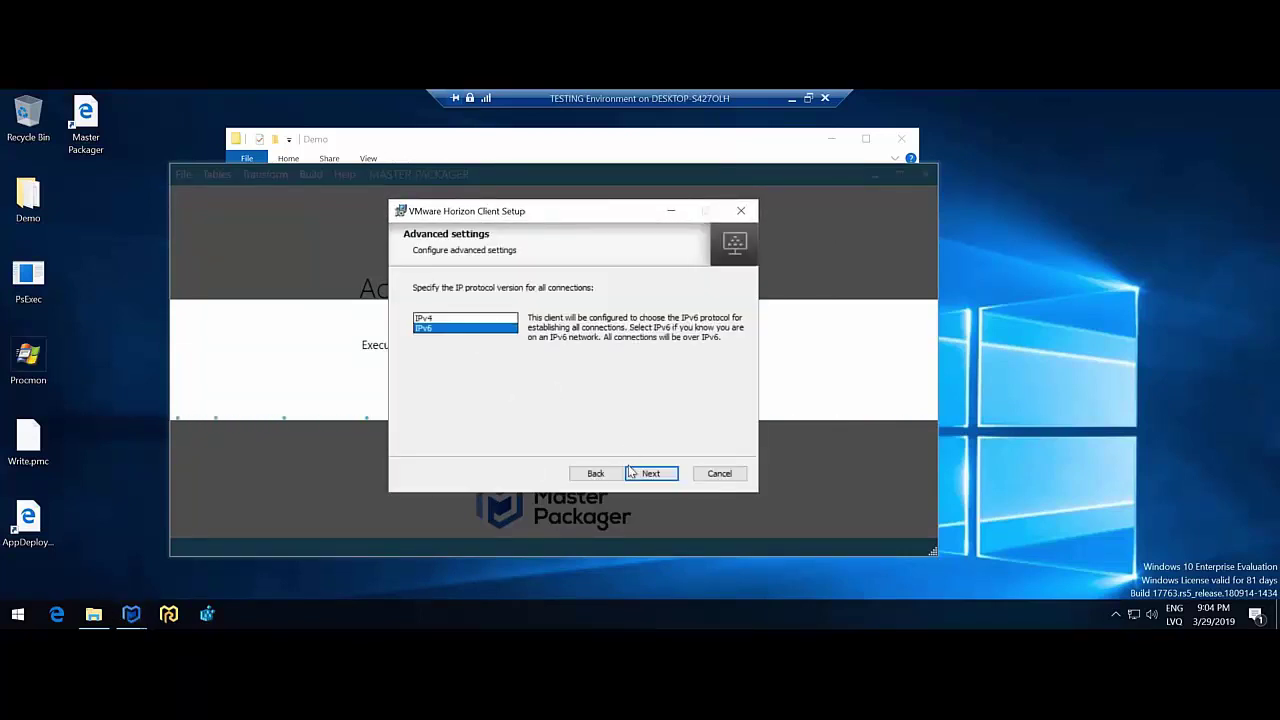
click(660, 473)
- Exclude the "Log in as current user" feature and set the default Horizon Connection Server to TESTING123
click(484, 339)
click(540, 389)
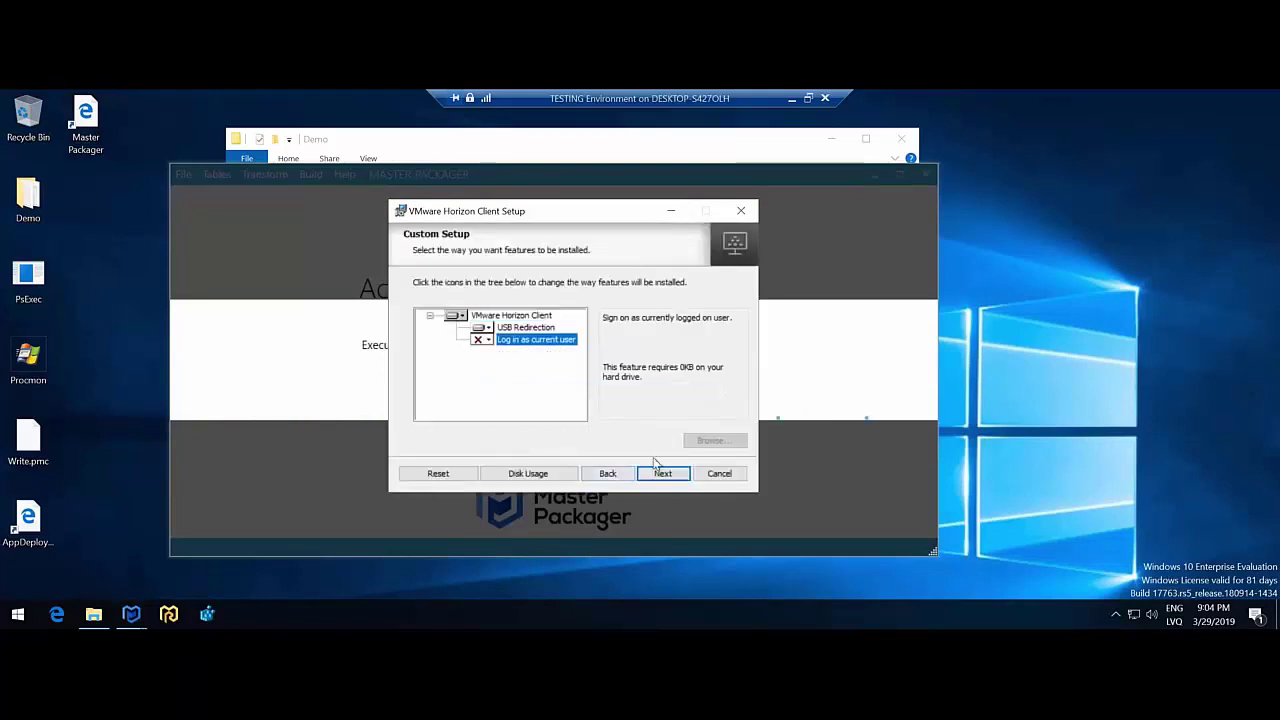
click(655, 473)
text(TE)
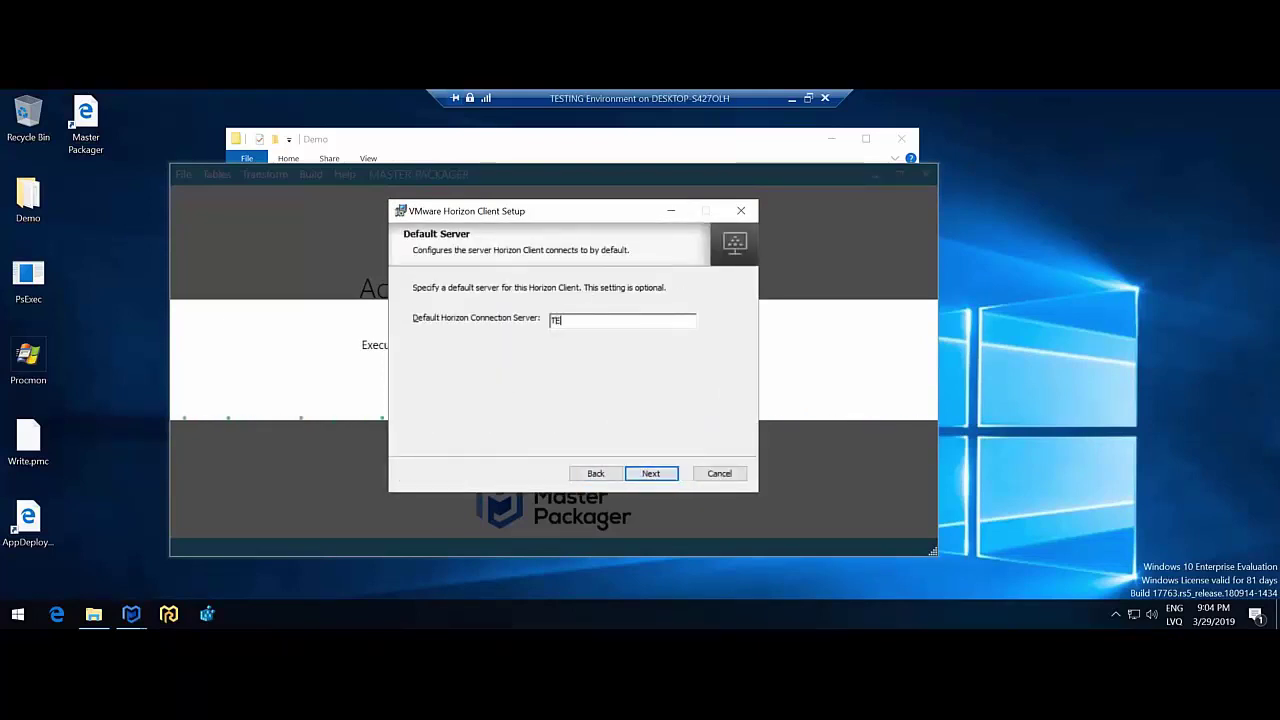
text(STING123)
click(651, 473)
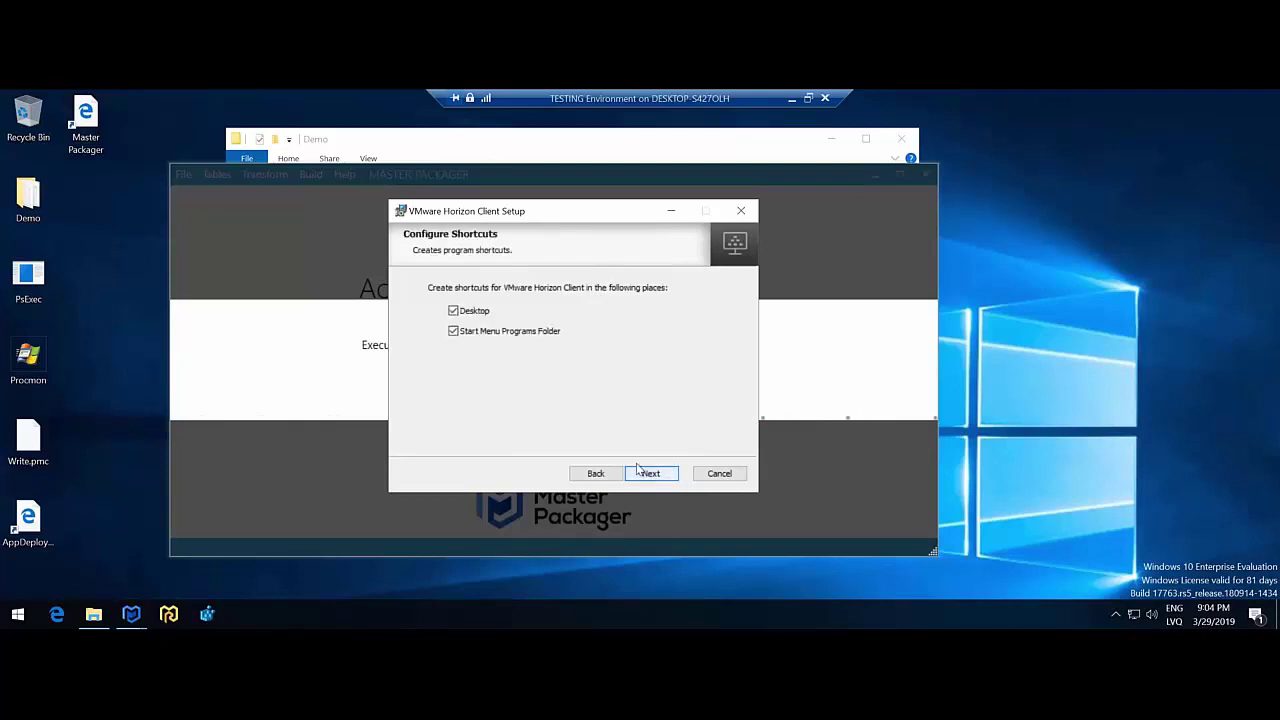
- Turn off the desktop shortcut and complete the setup wizard with launching the client after installation disabled
click(473, 315)
click(651, 473)
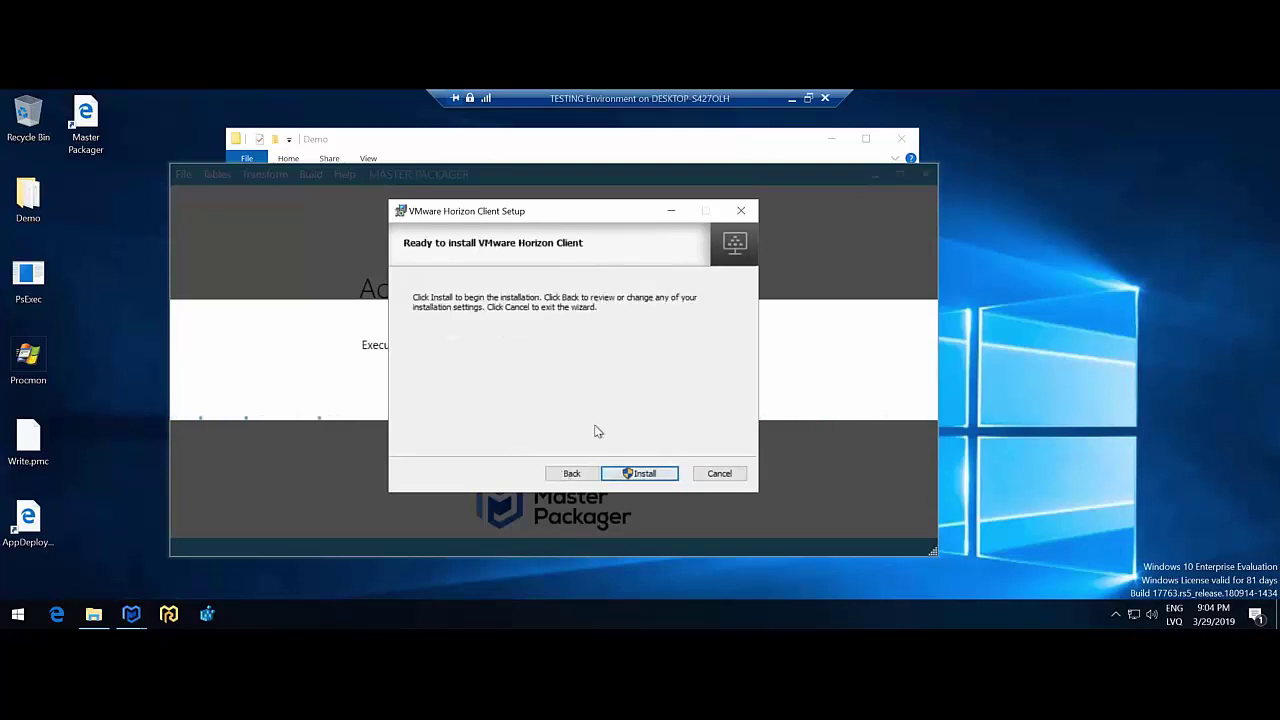
click(645, 473)
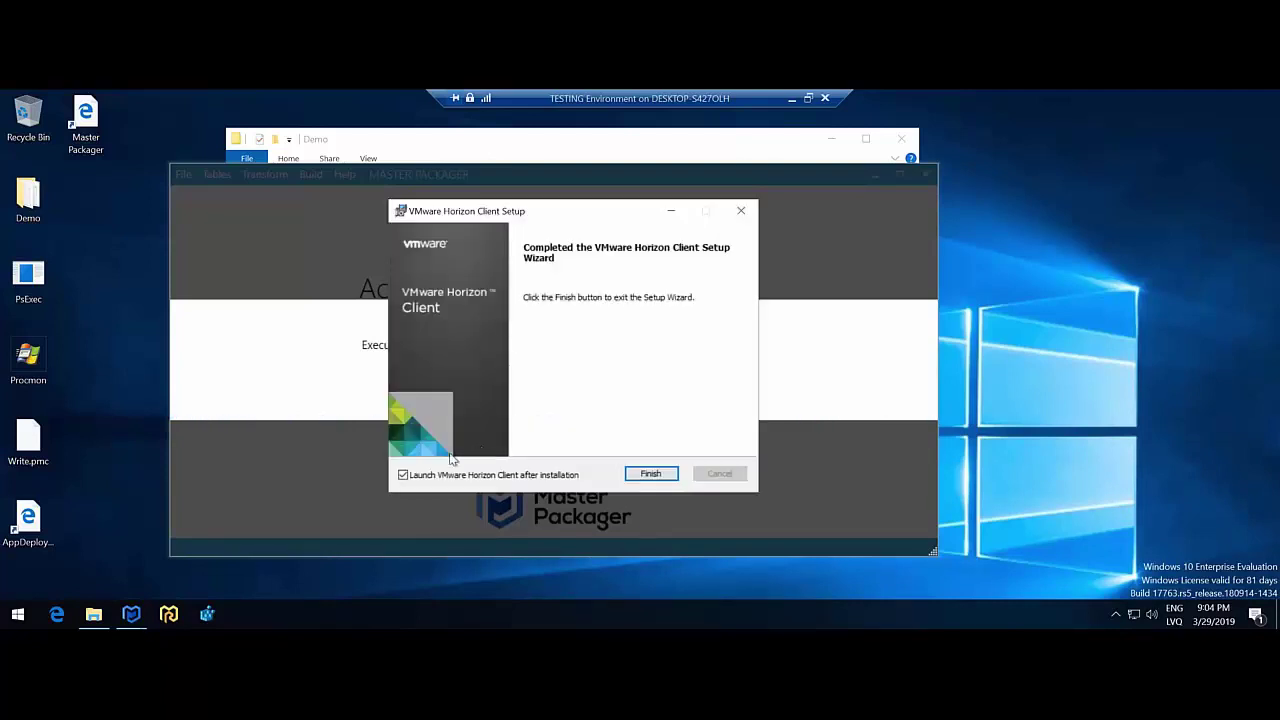
click(430, 476)
click(651, 474)
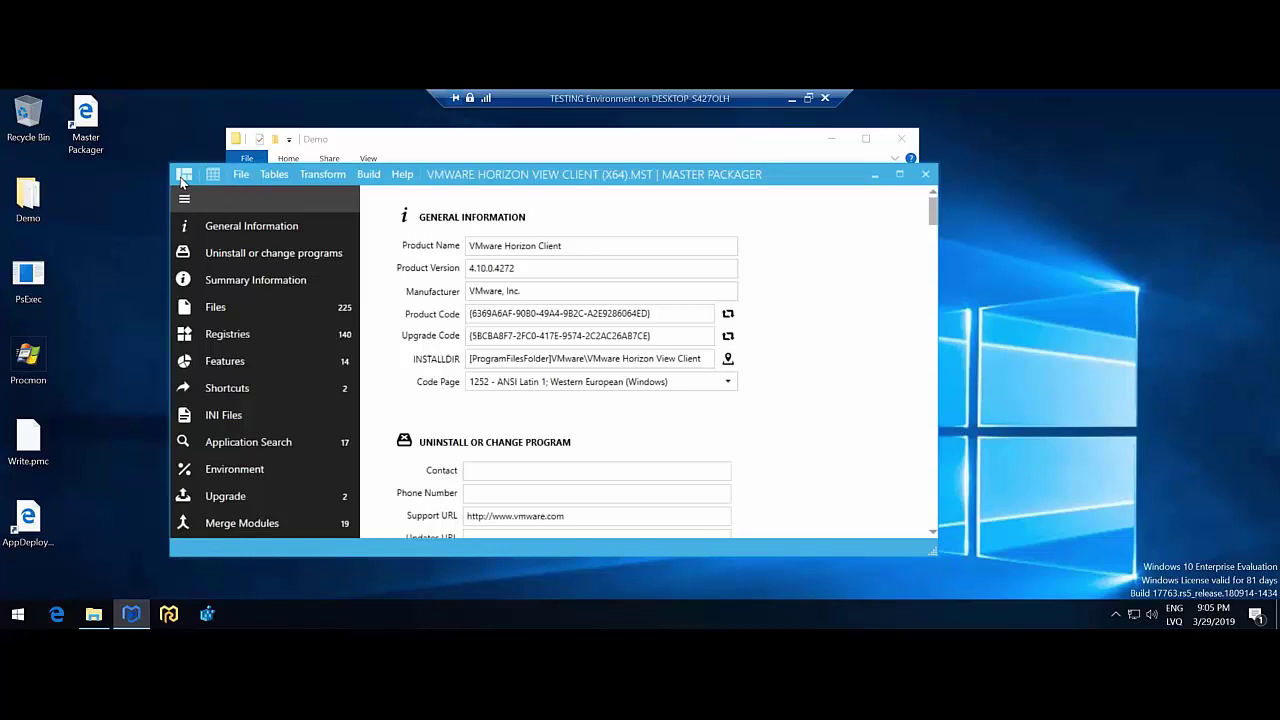
- Show the transform's tables in a maximized window and examine the highlighted changes in the Feature and Property tables
click(212, 174)
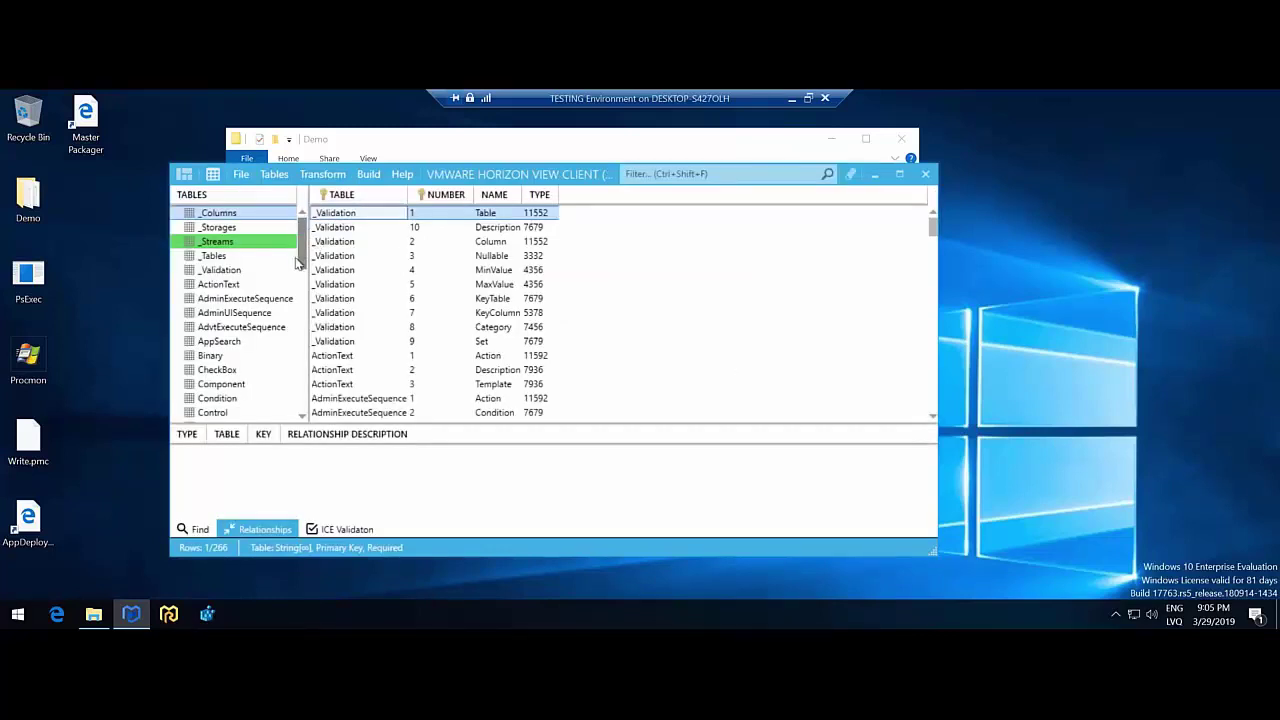
drag(300, 240, 295, 298)
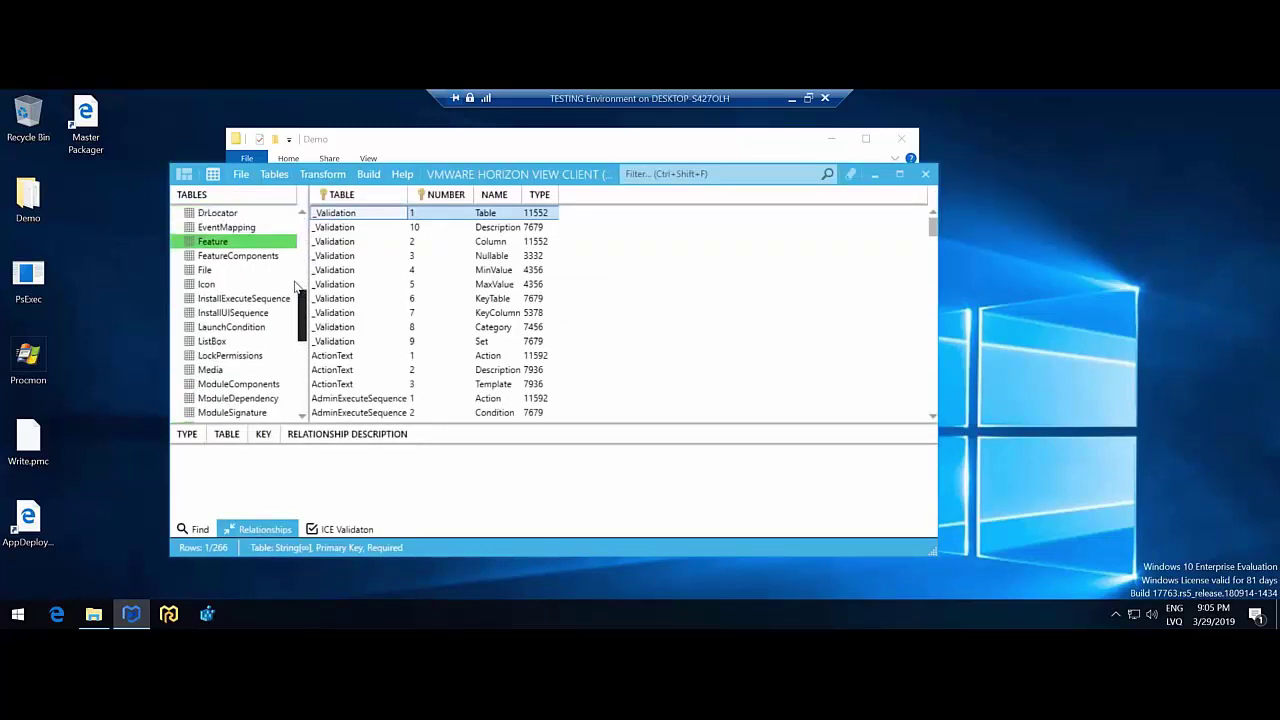
double_click(443, 178)
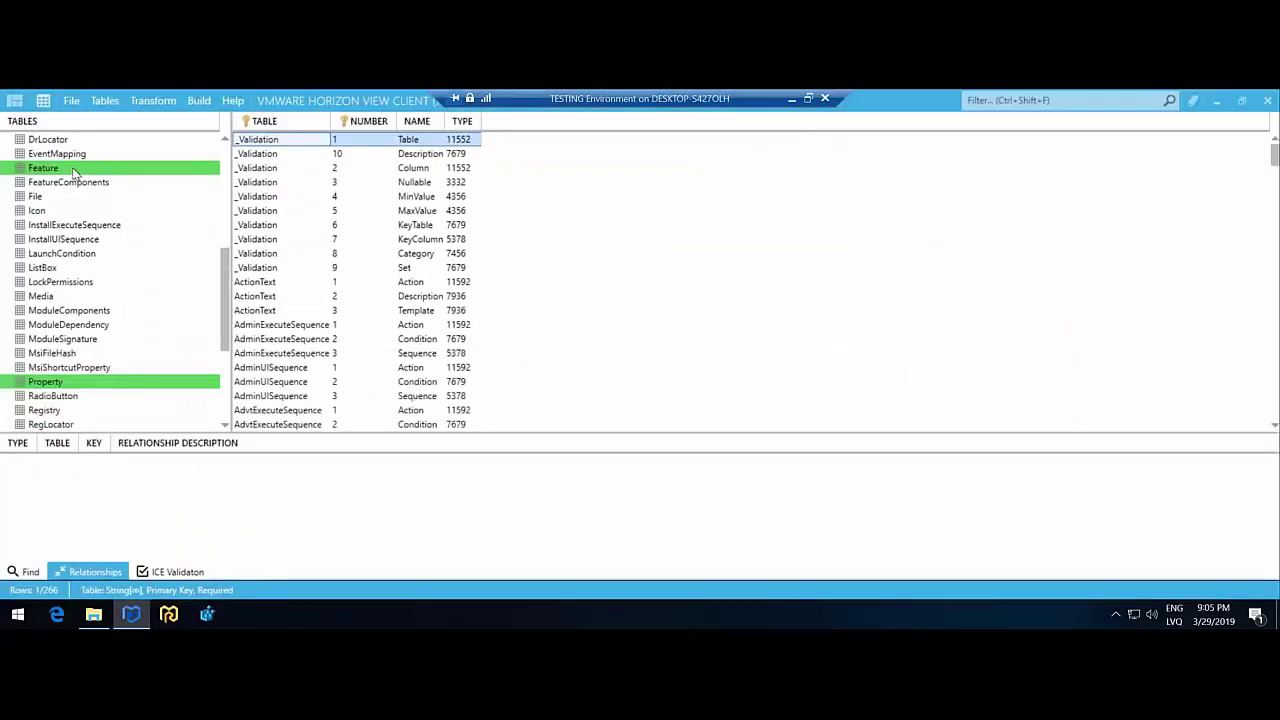
click(72, 172)
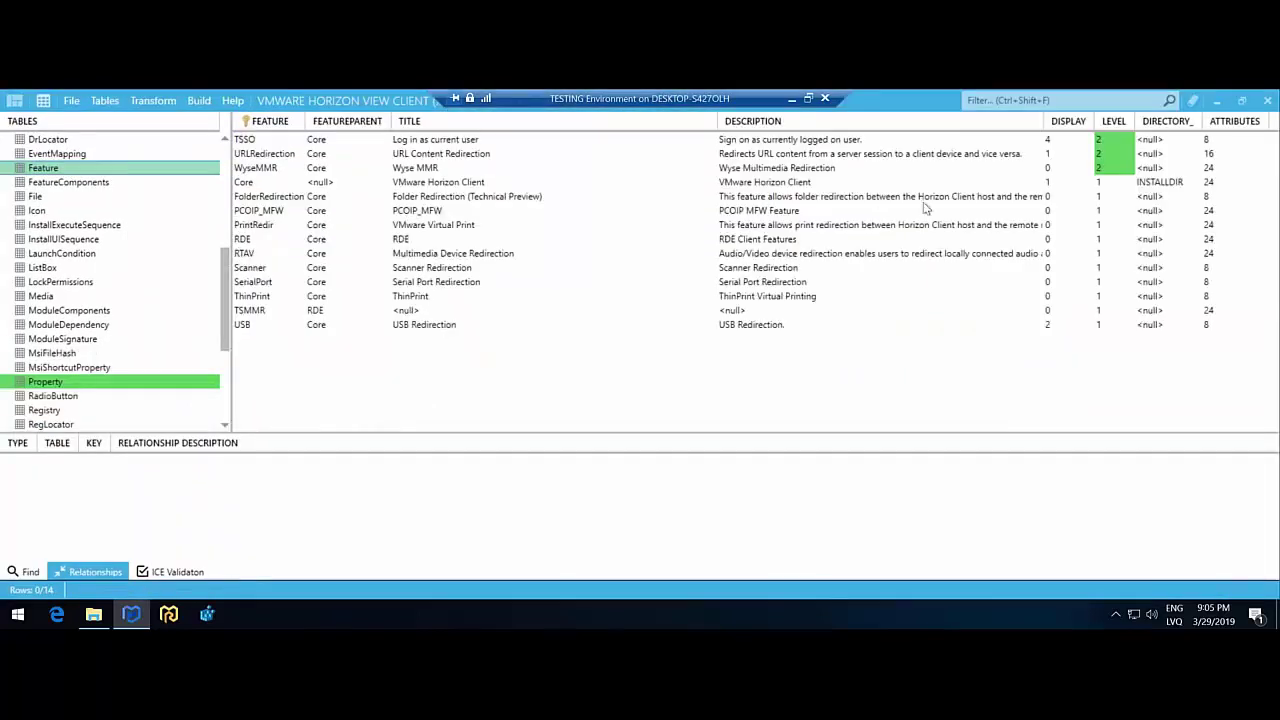
click(38, 382)
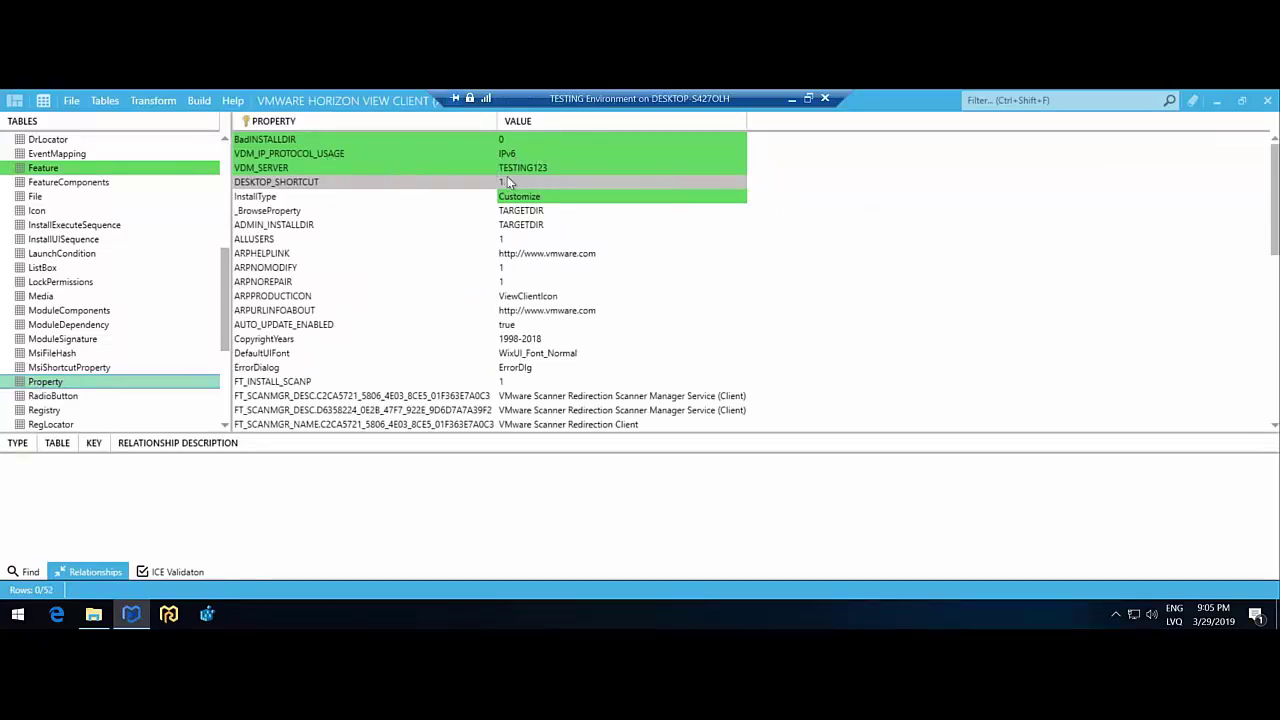
click(477, 170)
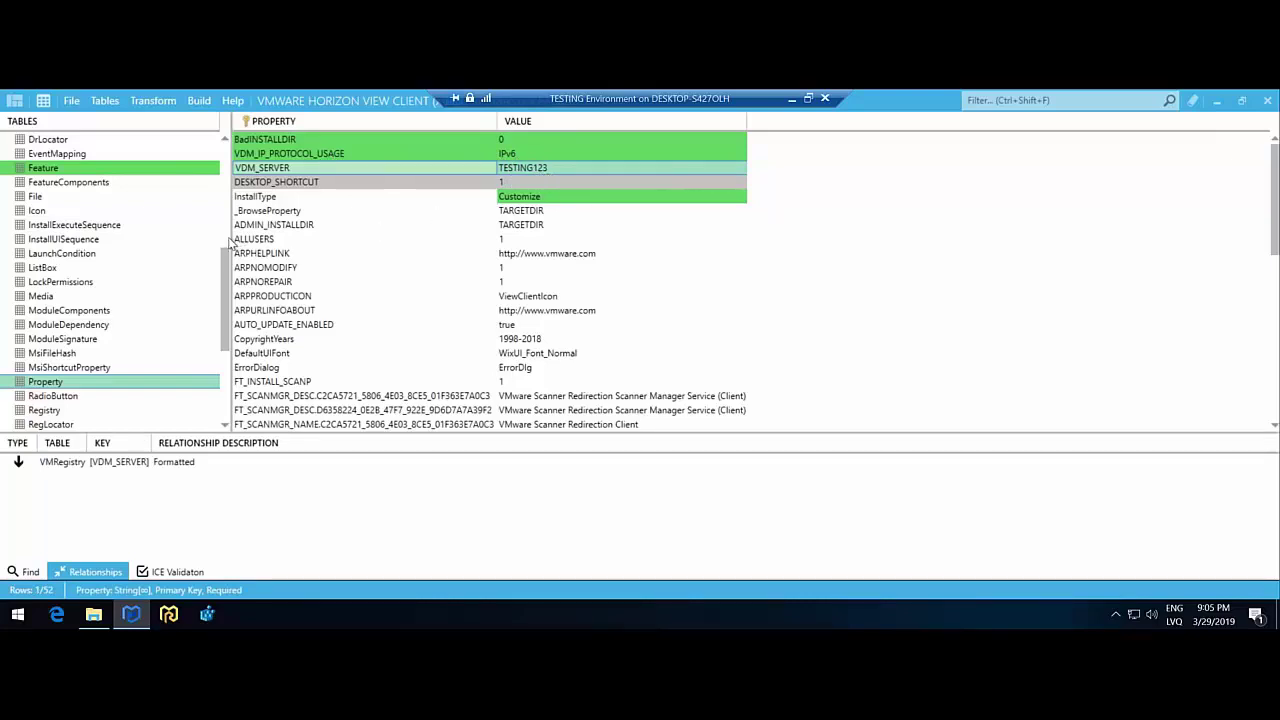
- Filter the Registry table by UPD and follow the AutoUpdateAllowed entry's relationship to its AUTO_UPDATE_ENABLED property
scroll(225, 250, up, 3)
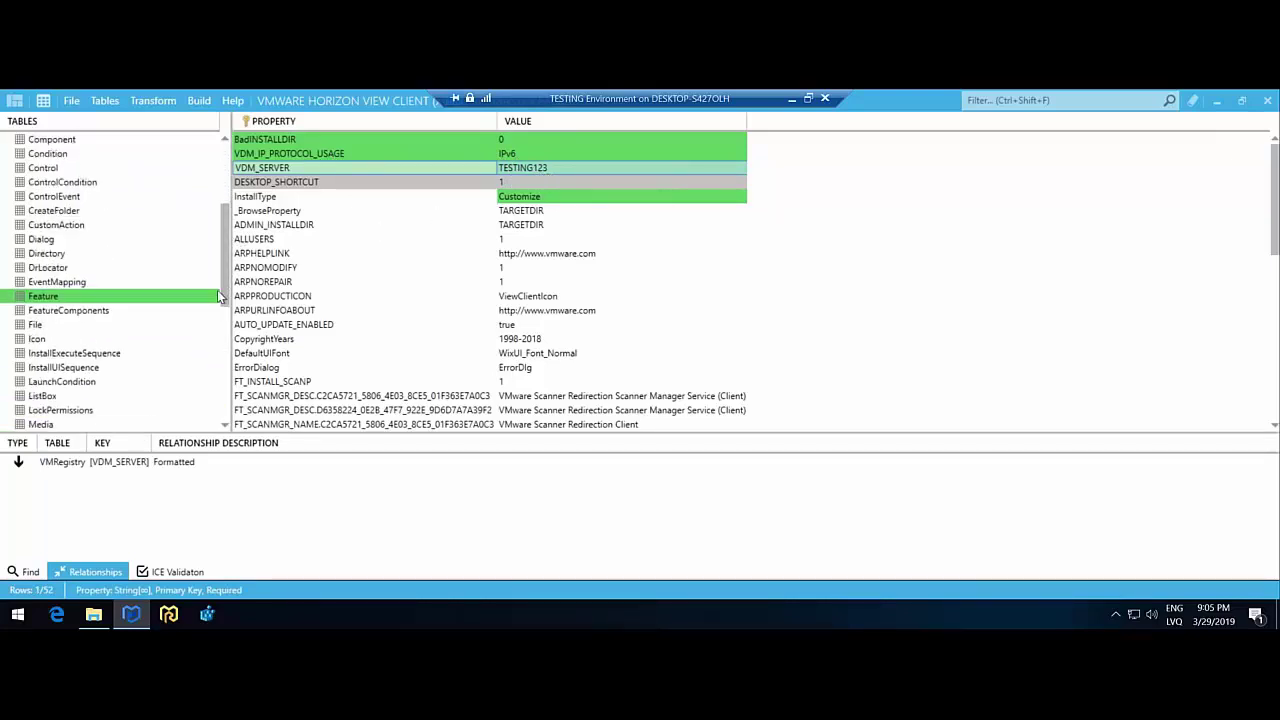
drag(224, 258, 225, 346)
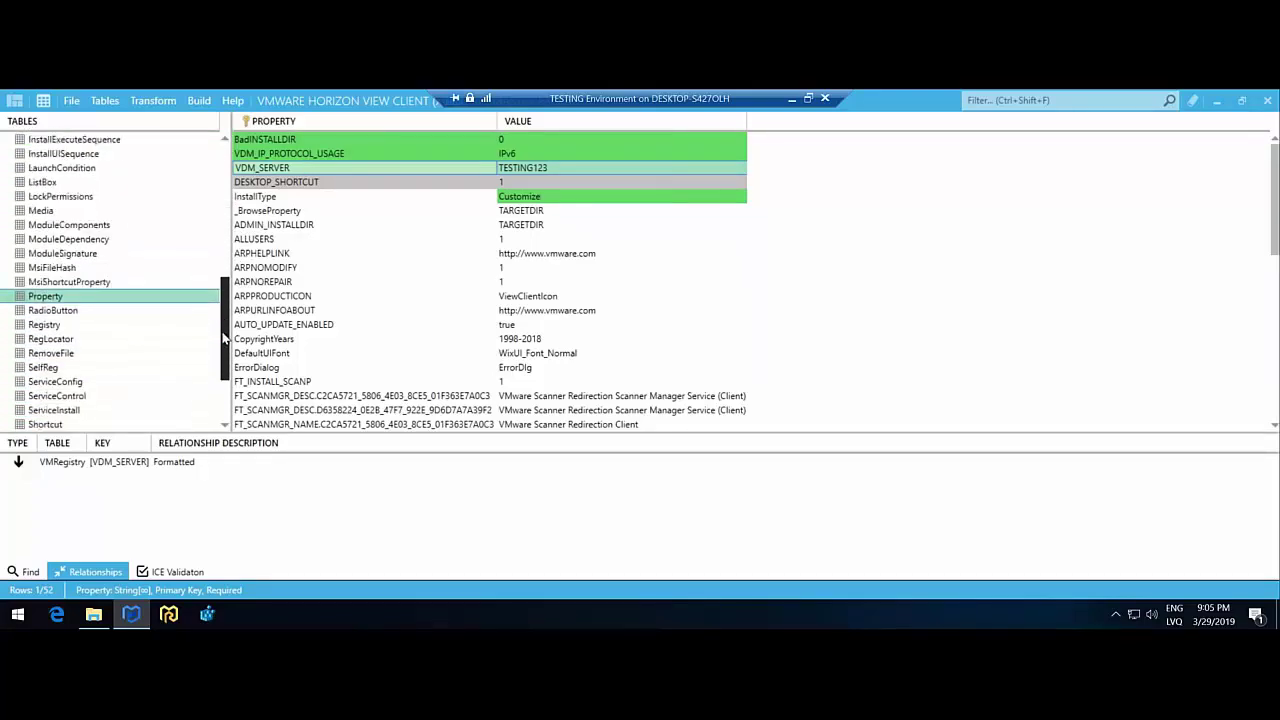
click(91, 326)
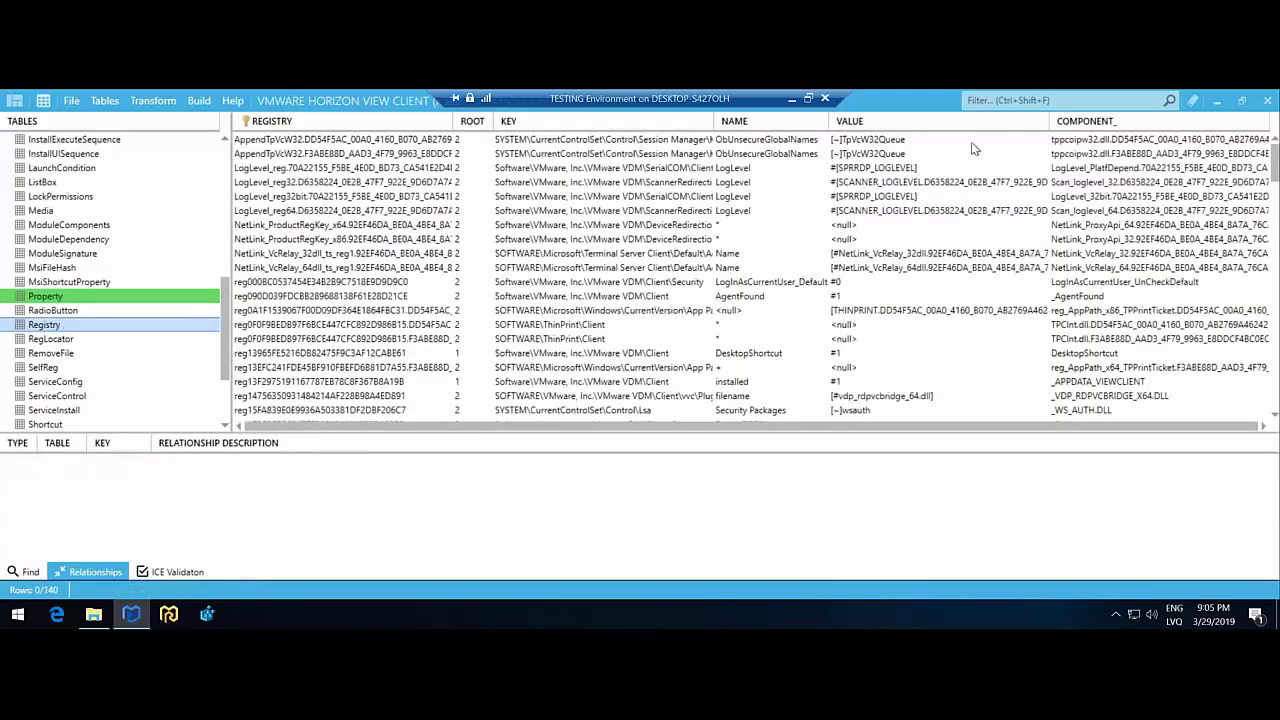
click(990, 100)
text(u)
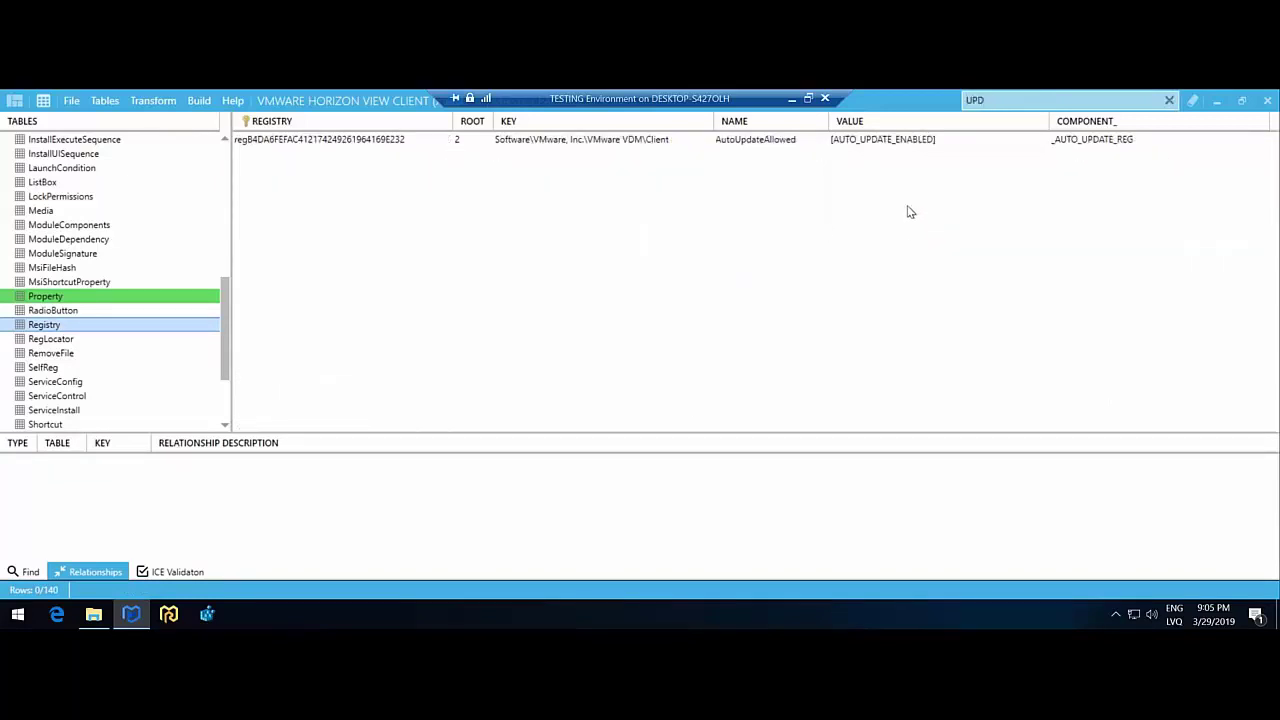
click(874, 142)
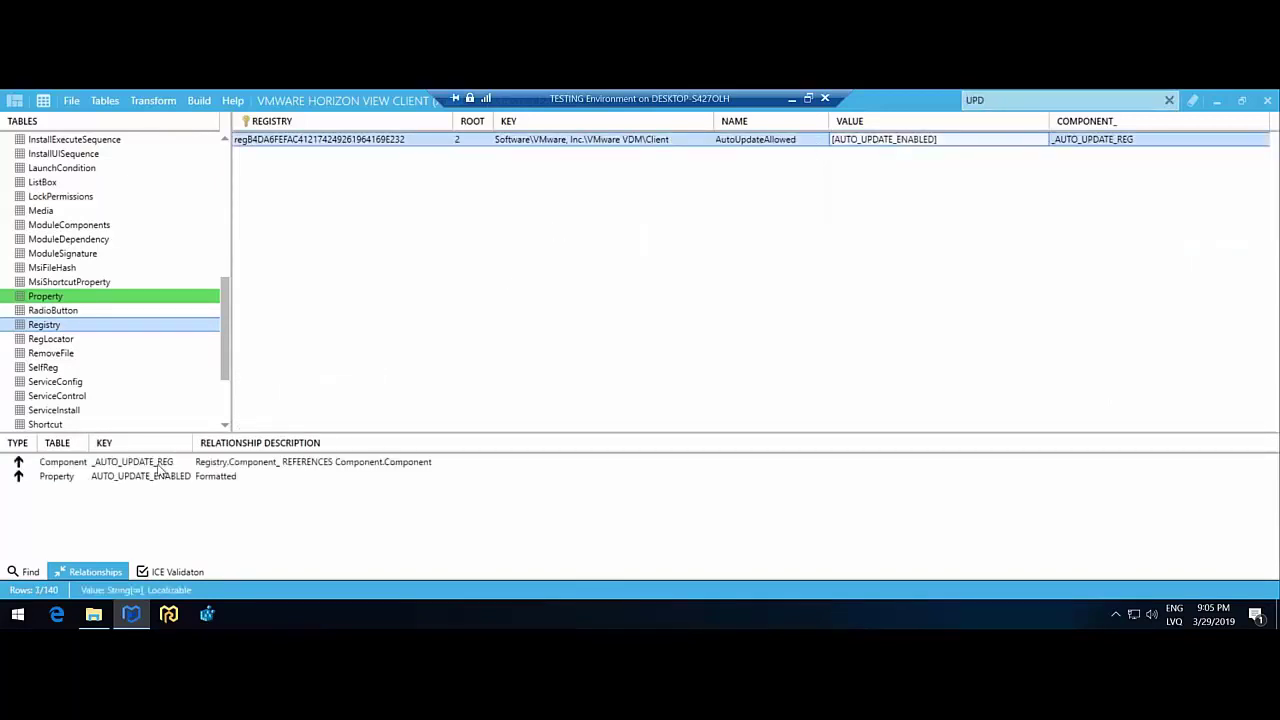
double_click(70, 478)
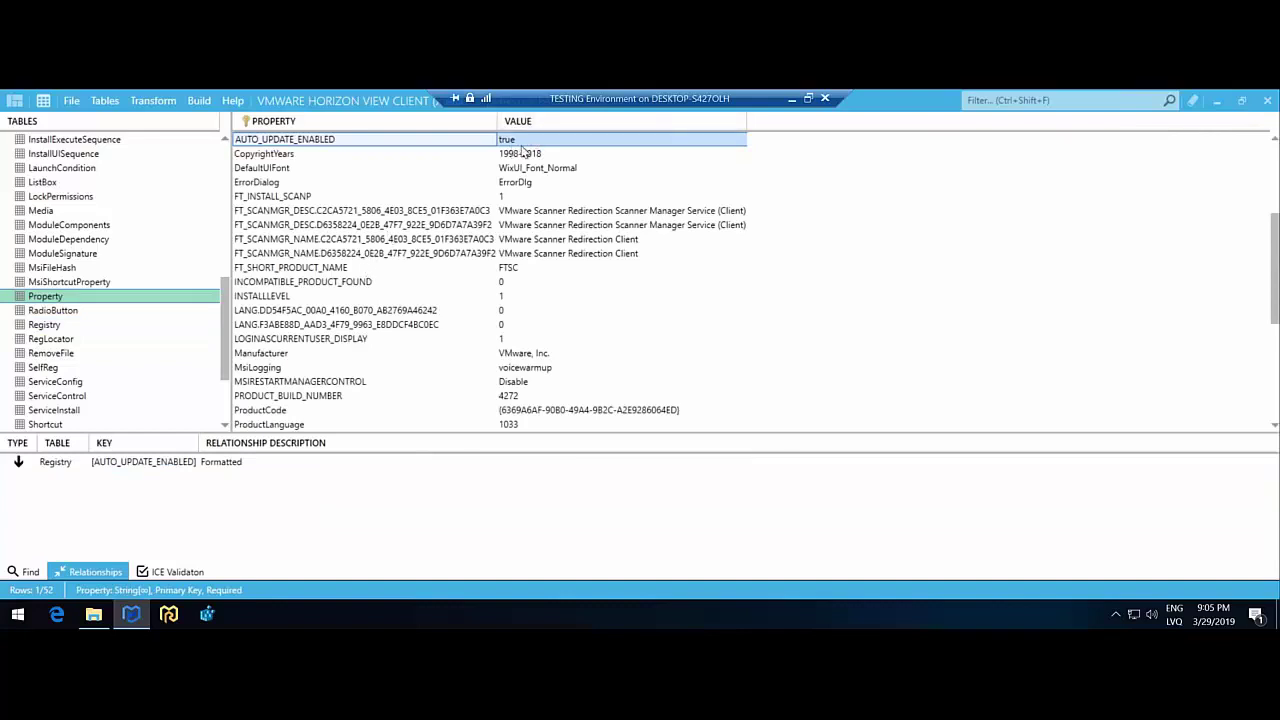
- Set the AUTO_UPDATE_ENABLED property to false in the Property table
click(521, 152)
drag(532, 143, 494, 147)
text(fals)
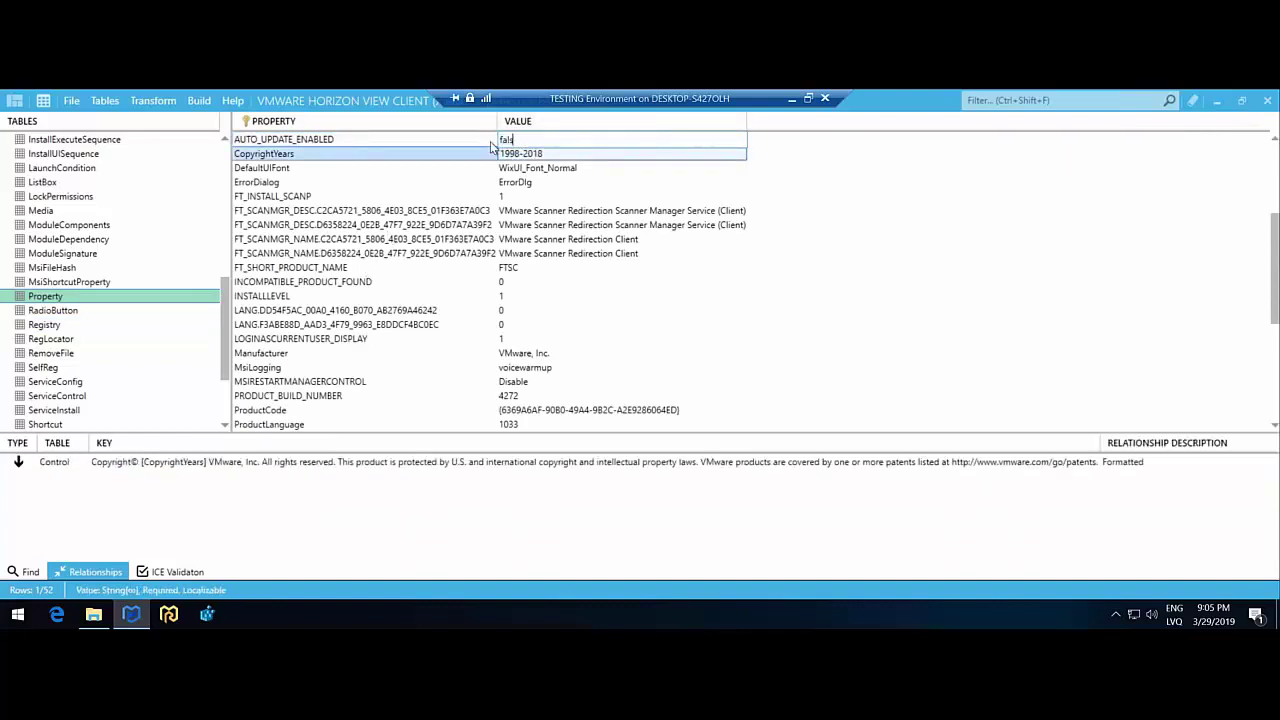
text(e)
key(Return)
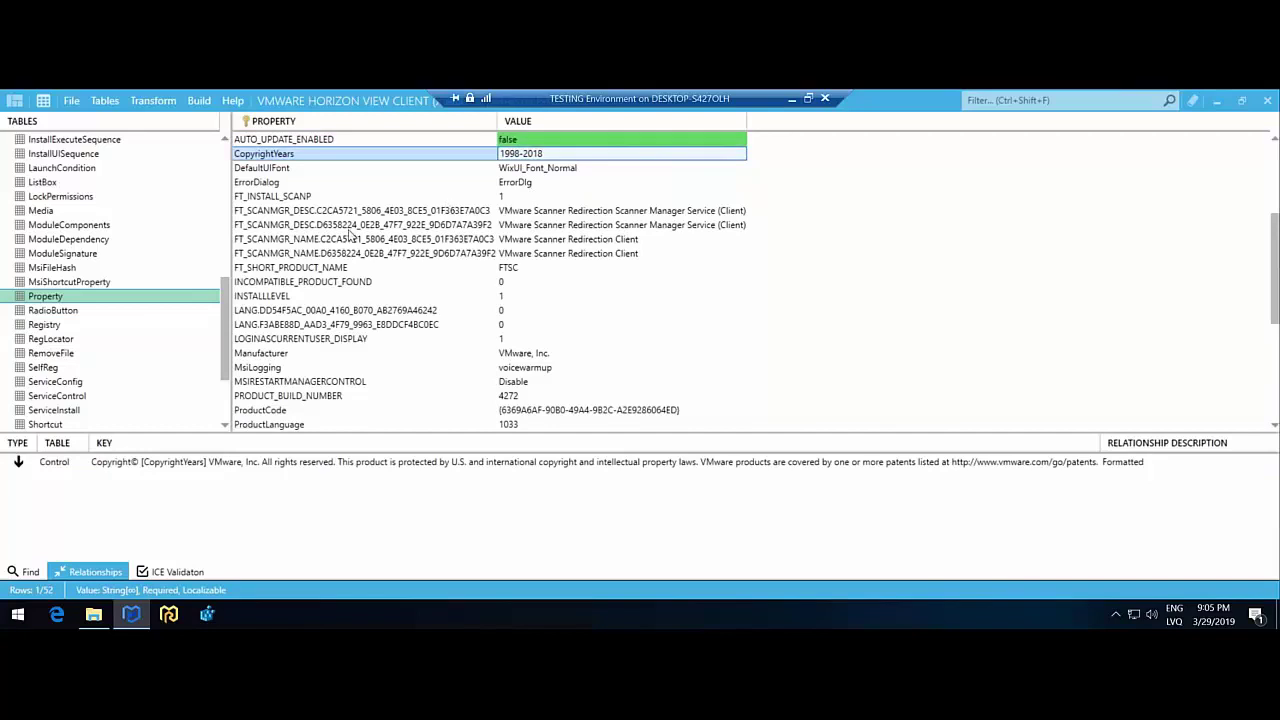
scroll(349, 233, up, 2)
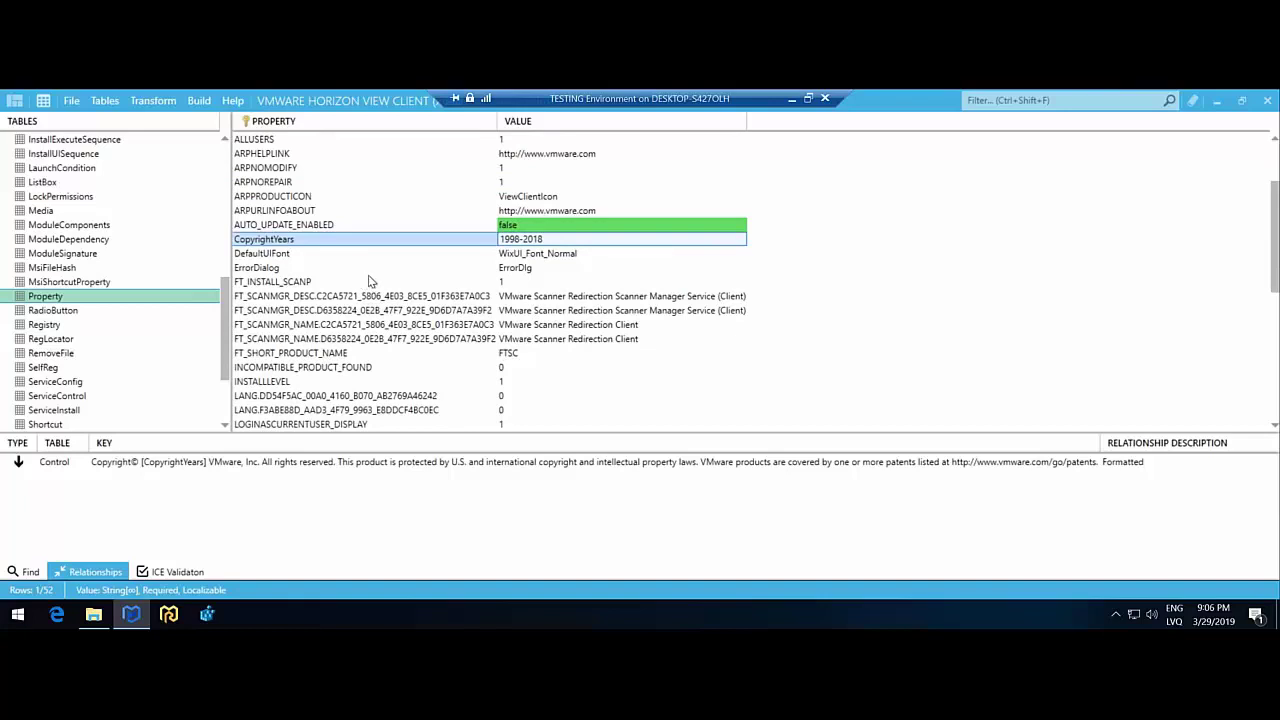
- Add a row to the Property table with the property COMPANYNAME and the value MP
right_click(369, 281)
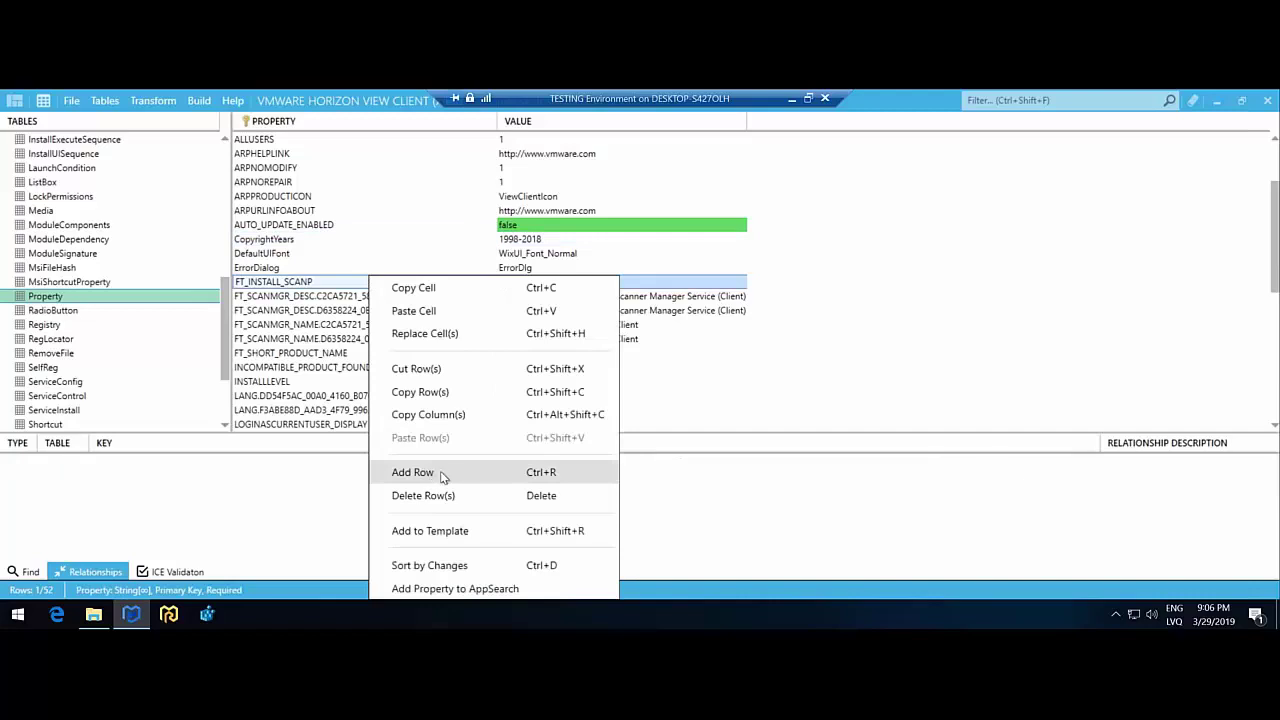
click(443, 476)
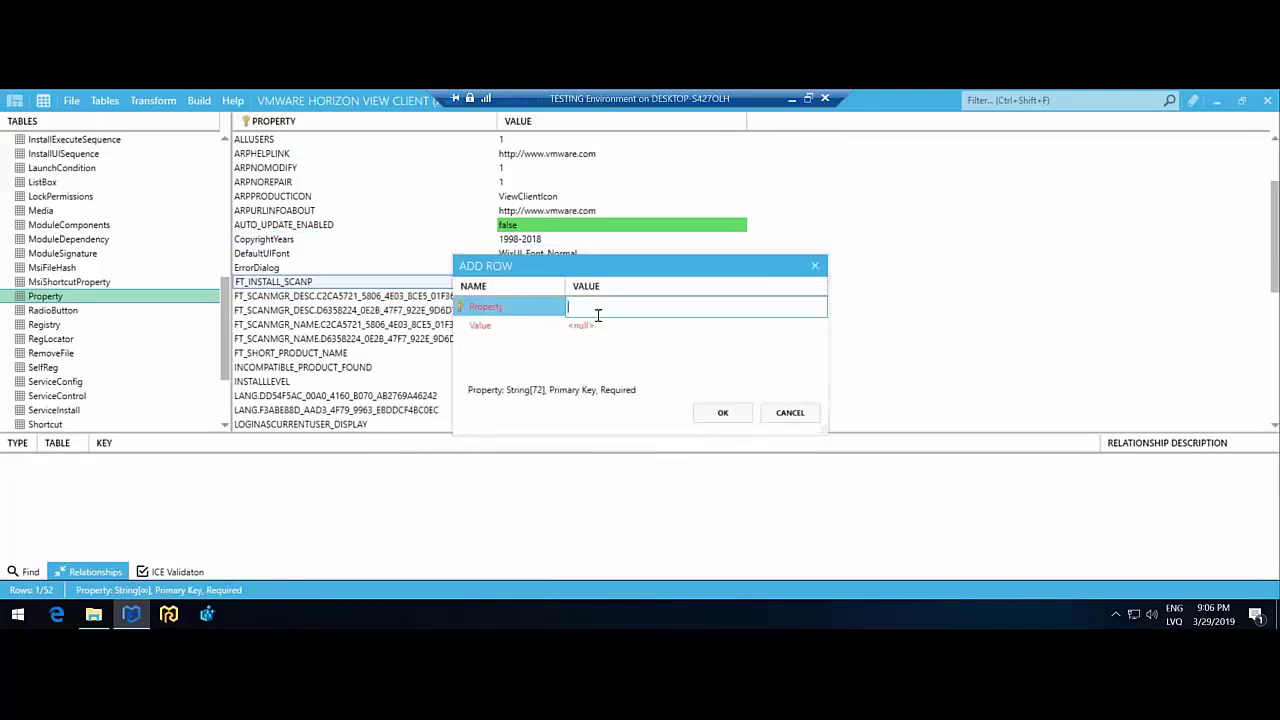
text(COMPANYNAME)
click(697, 325)
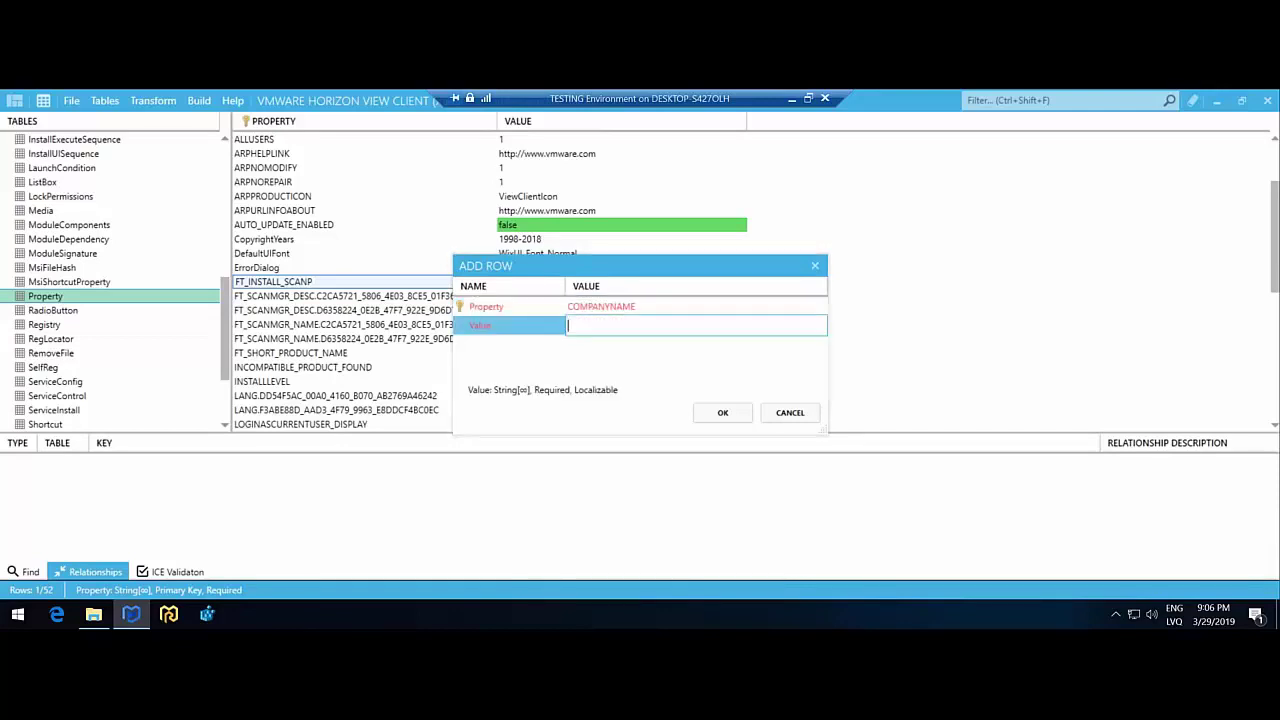
text(MP)
key(Return)
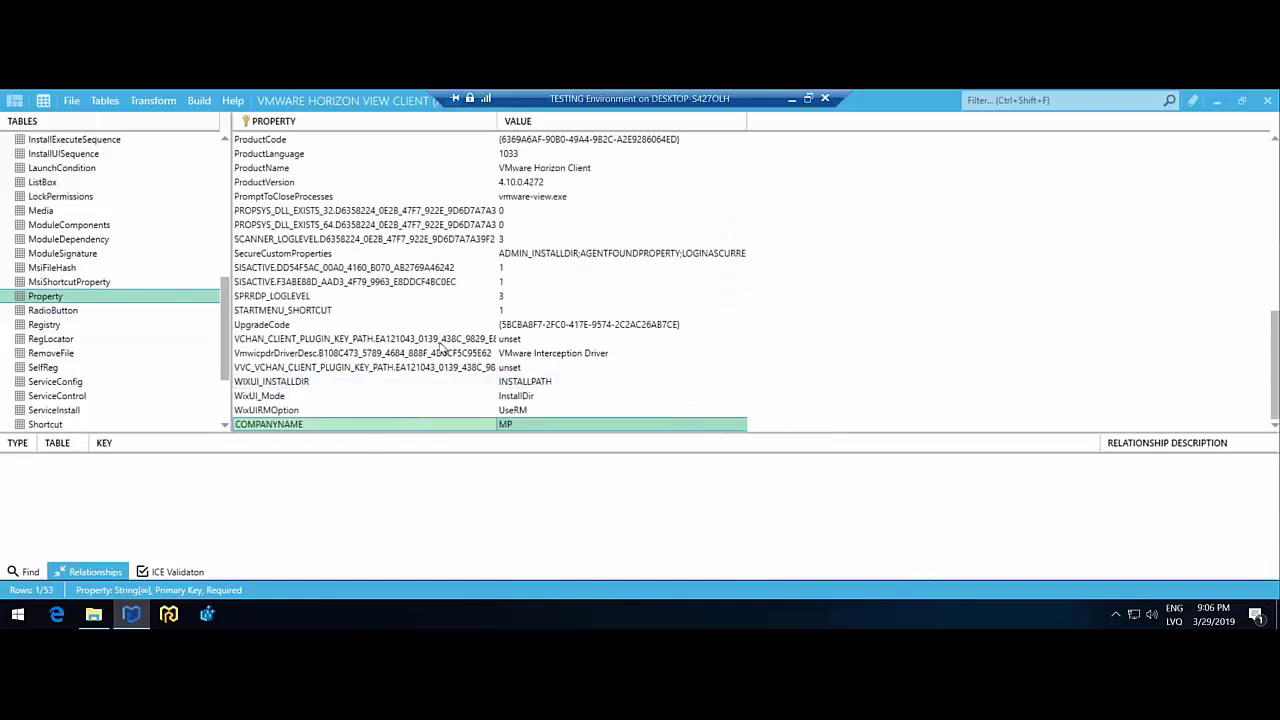
- Save the COMPANYNAME row to a new template named NEW
right_click(398, 428)
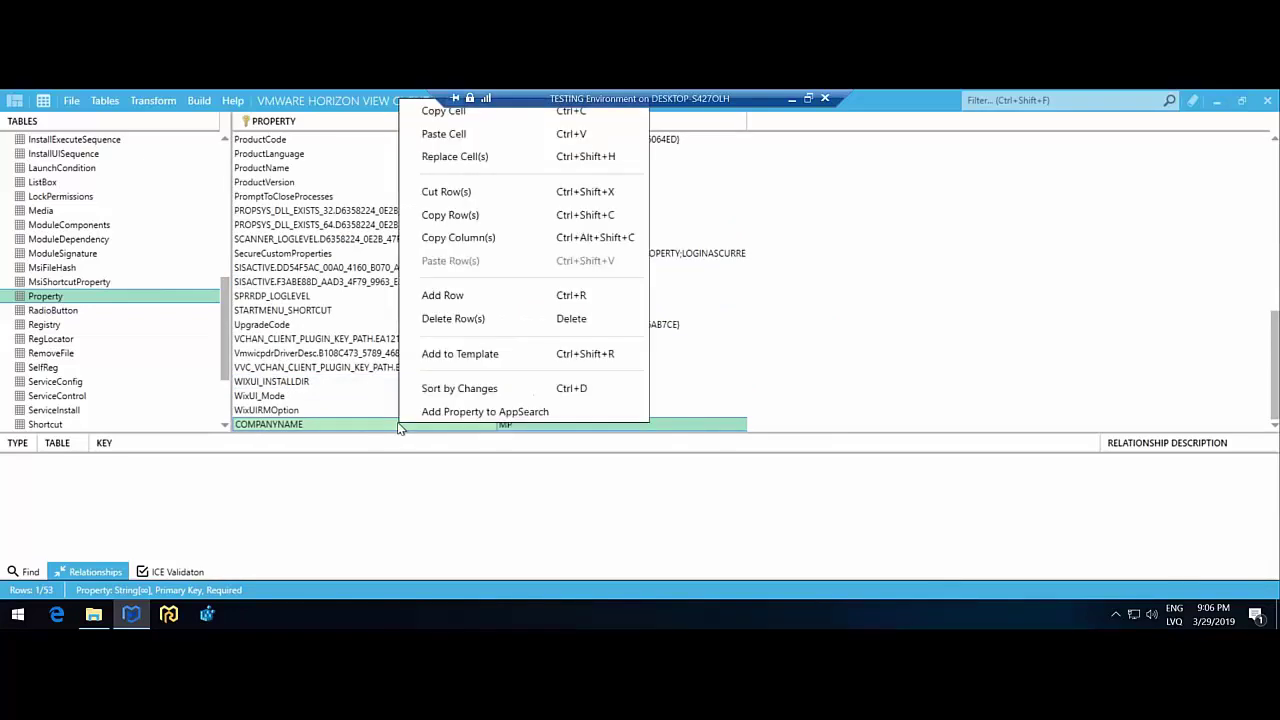
click(468, 357)
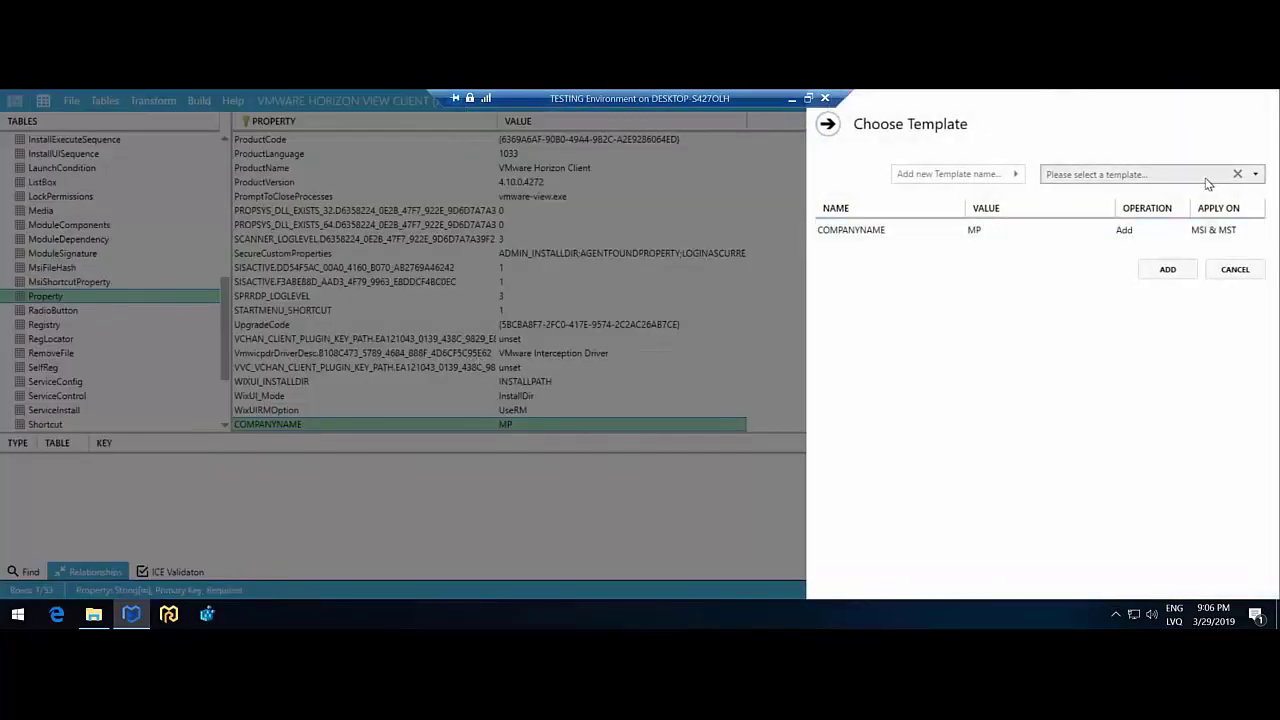
click(1200, 182)
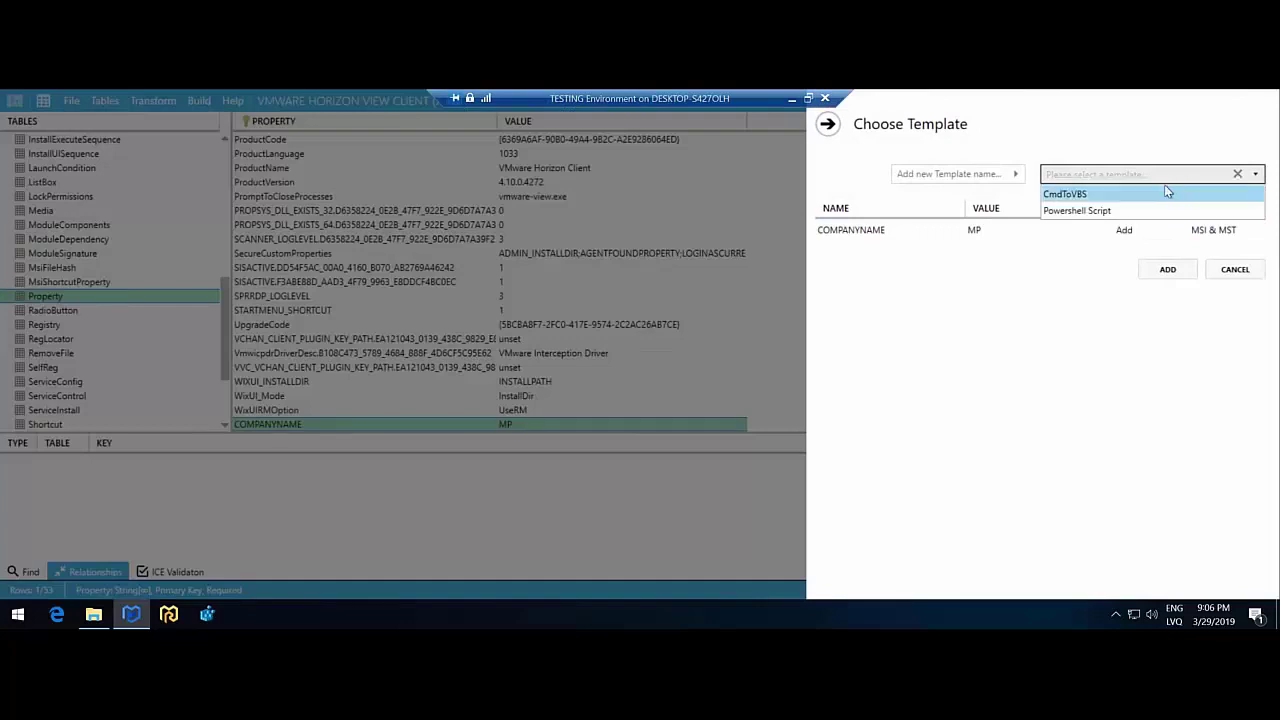
click(963, 174)
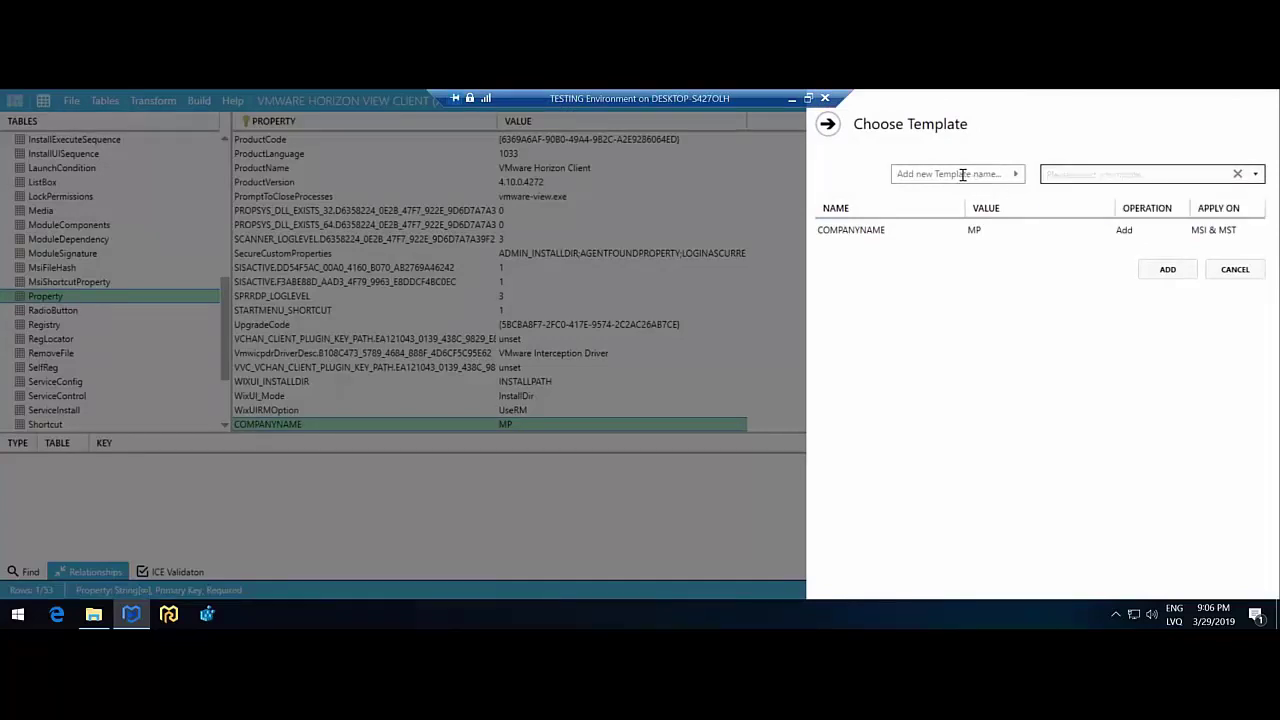
text(NEW)
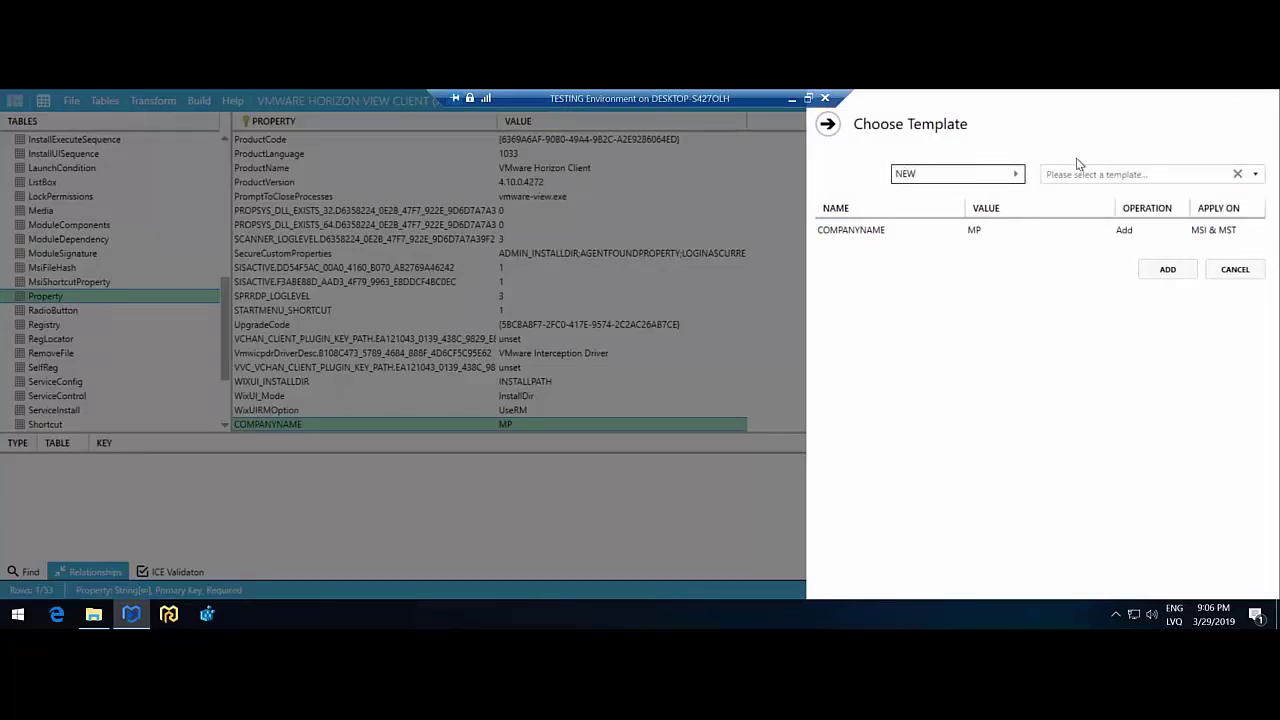
click(1015, 174)
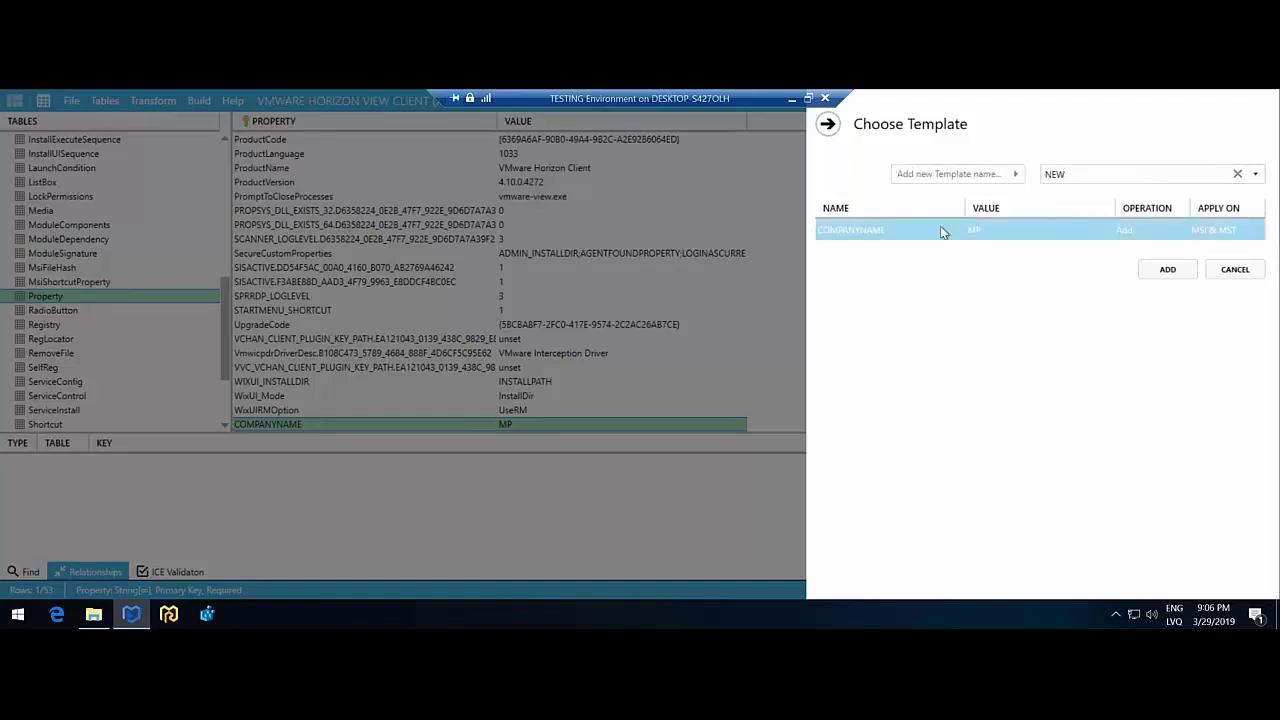
click(1166, 274)
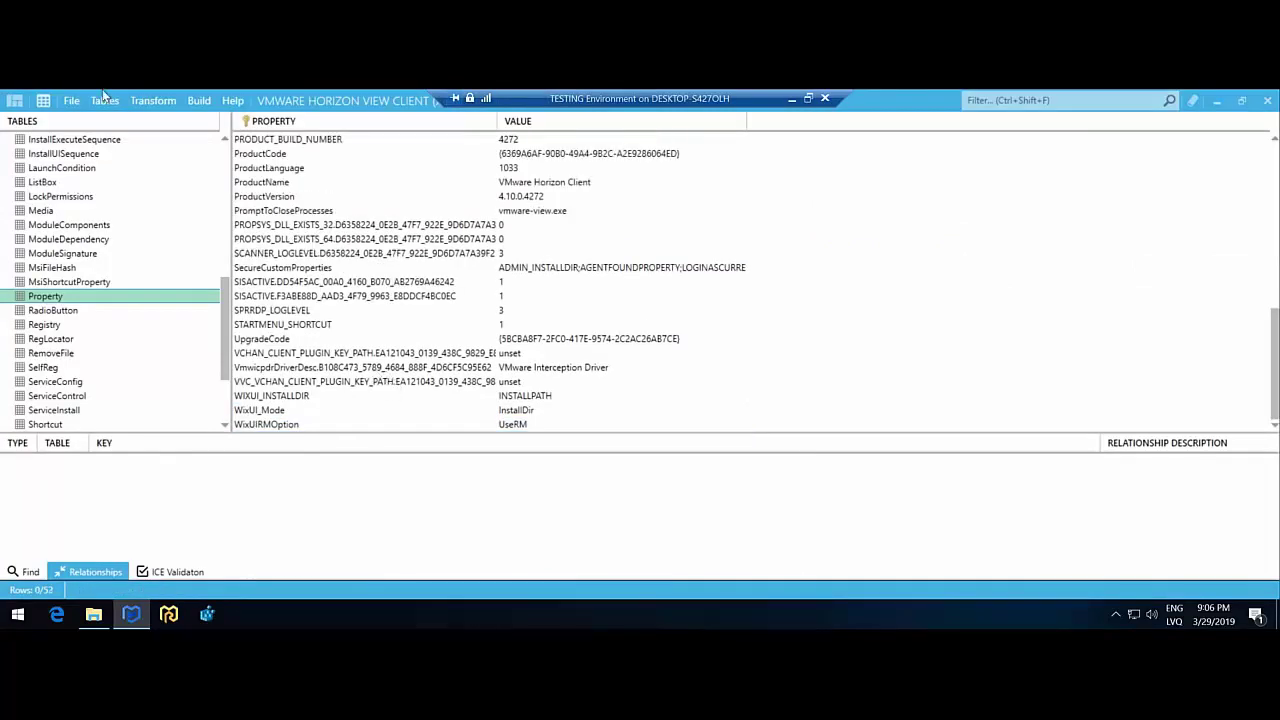
- Open the NEW template for editing and examine its summary information, custom actions, registries and properties
click(15, 100)
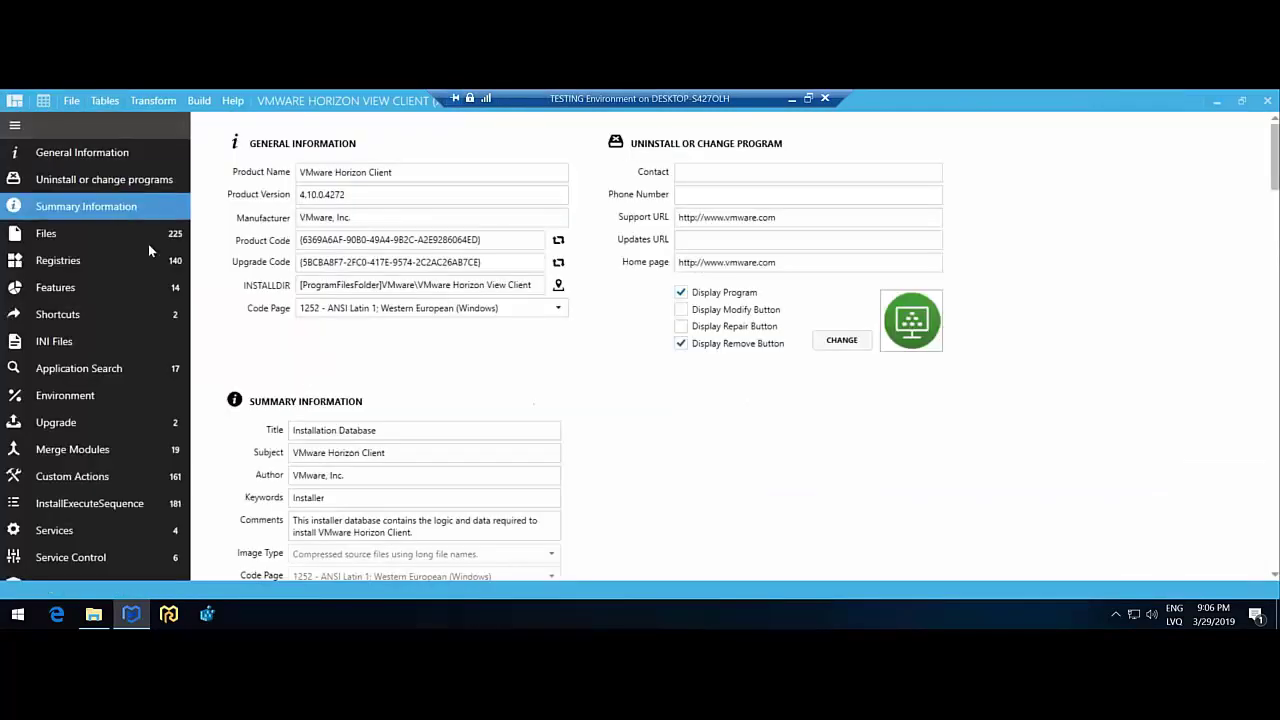
scroll(140, 400, down, 1)
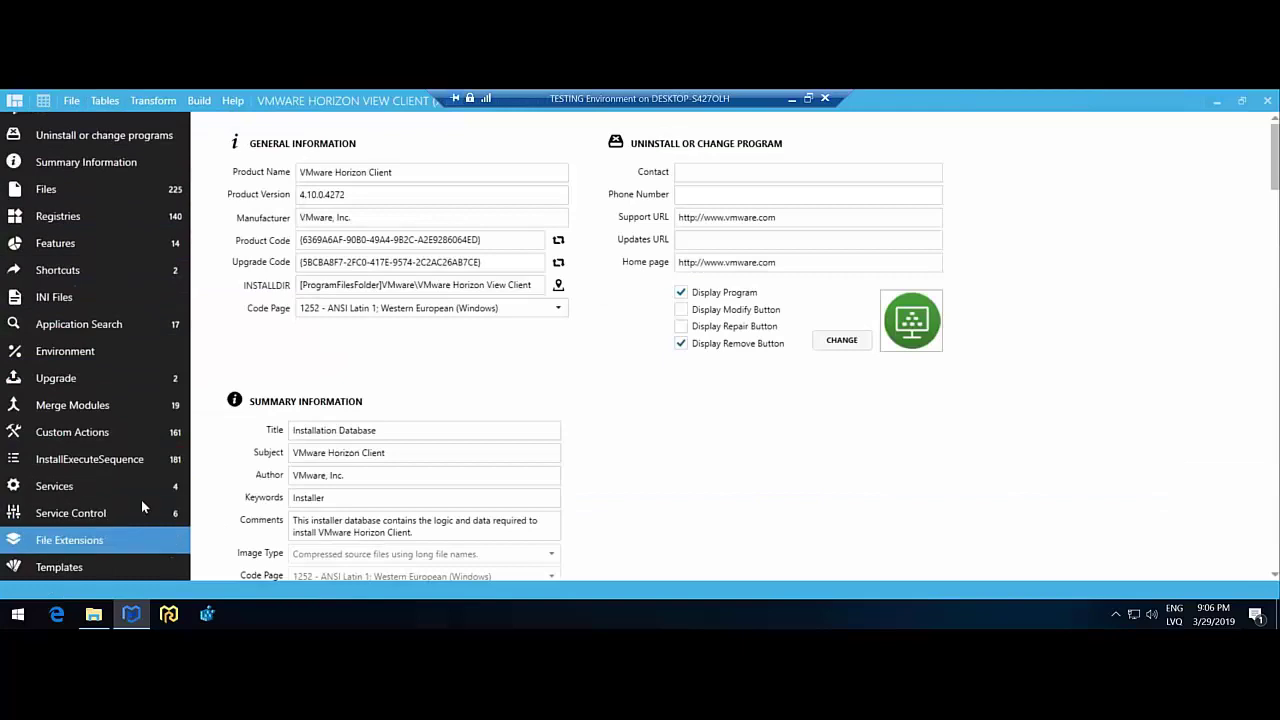
click(56, 574)
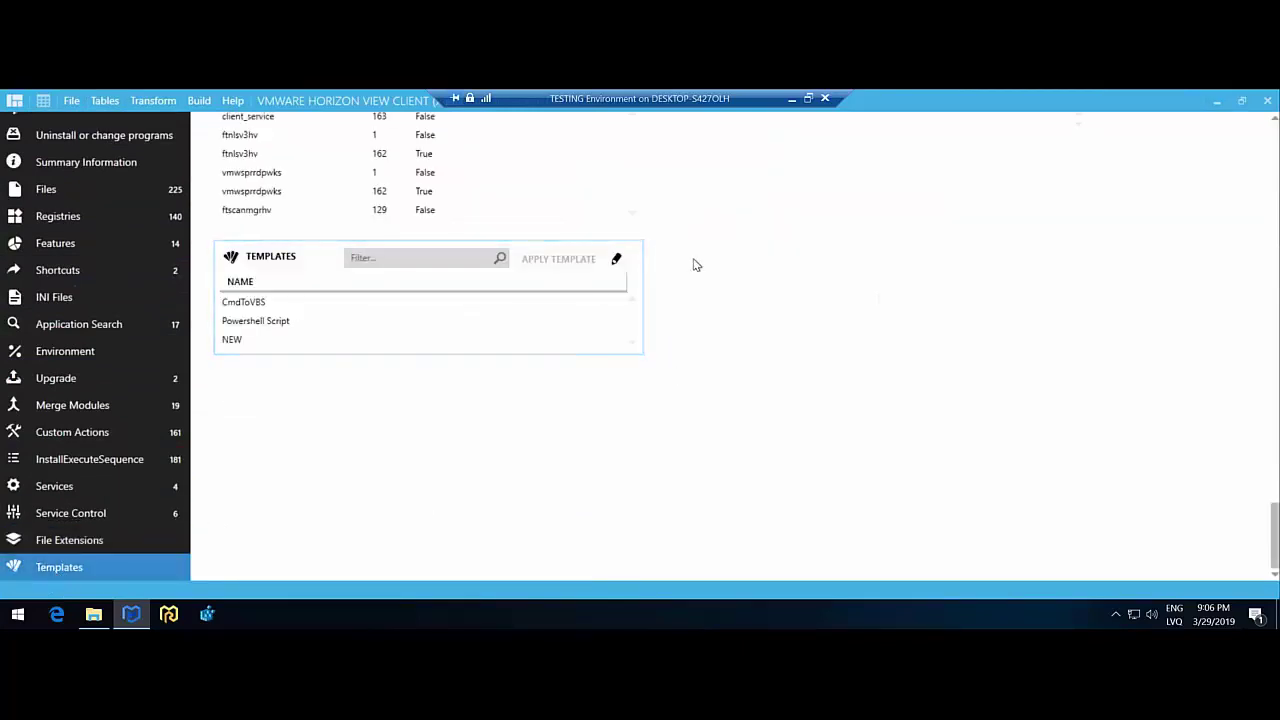
click(616, 258)
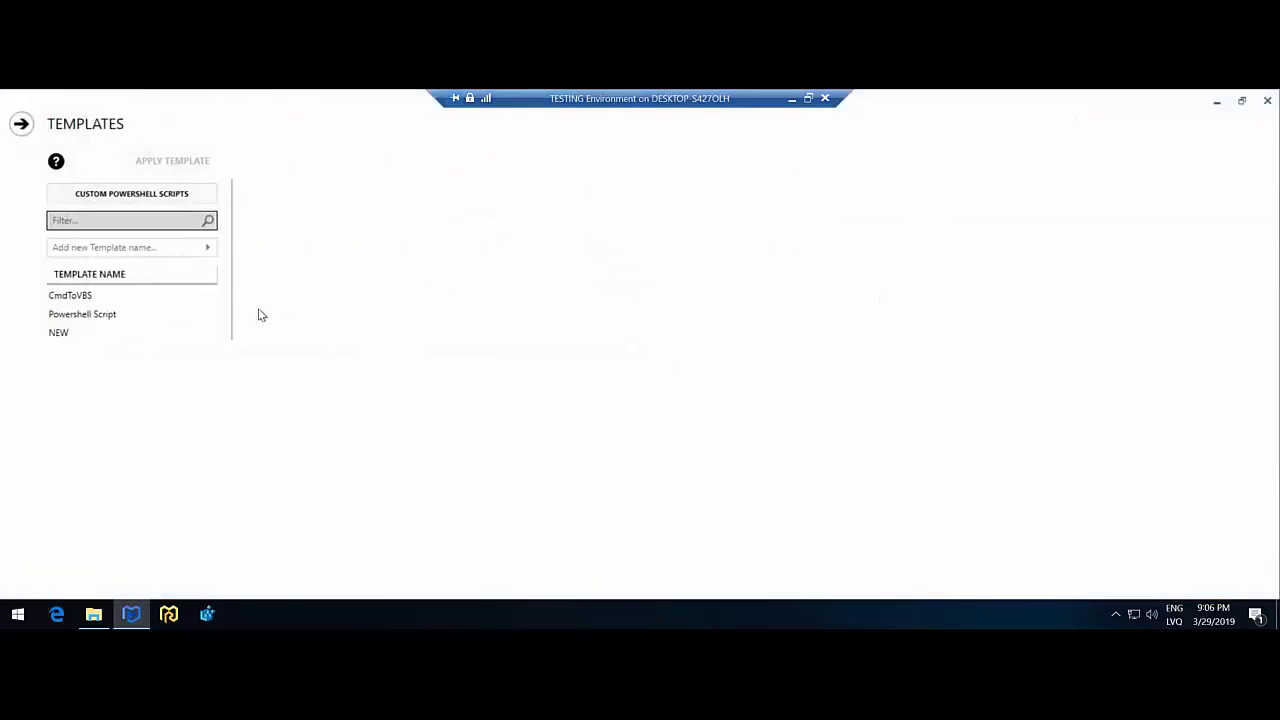
click(78, 338)
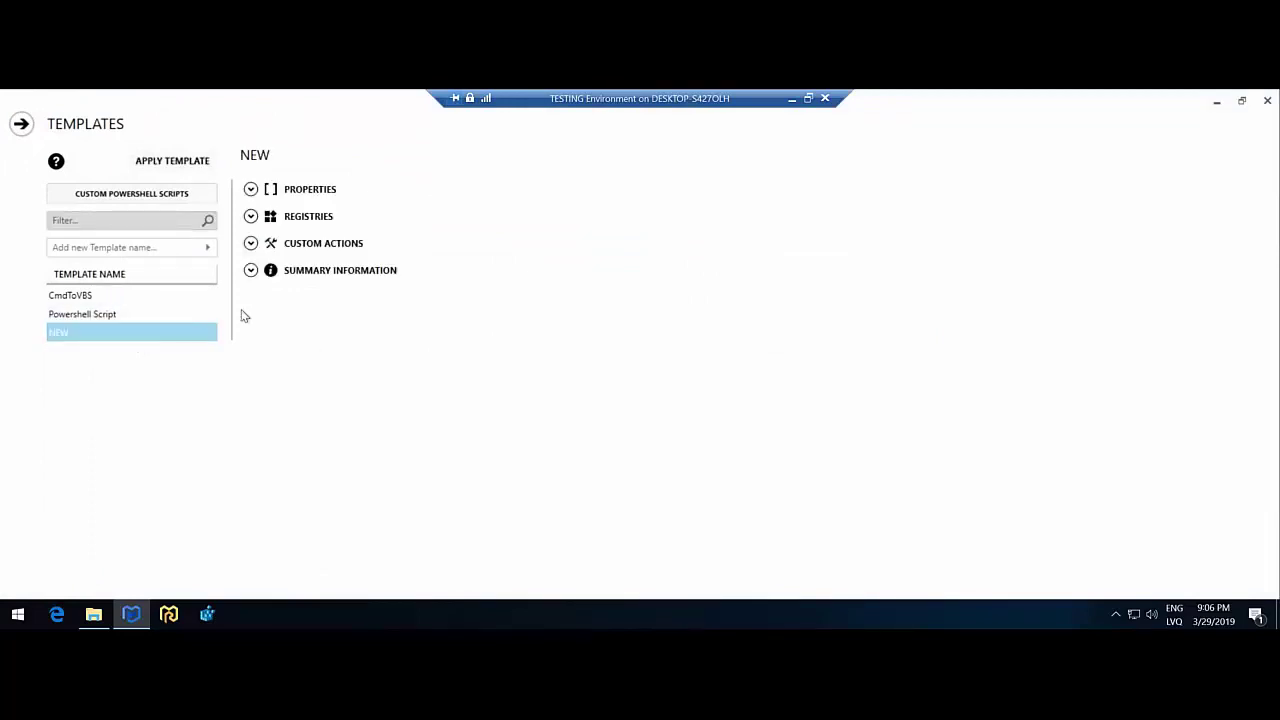
click(250, 270)
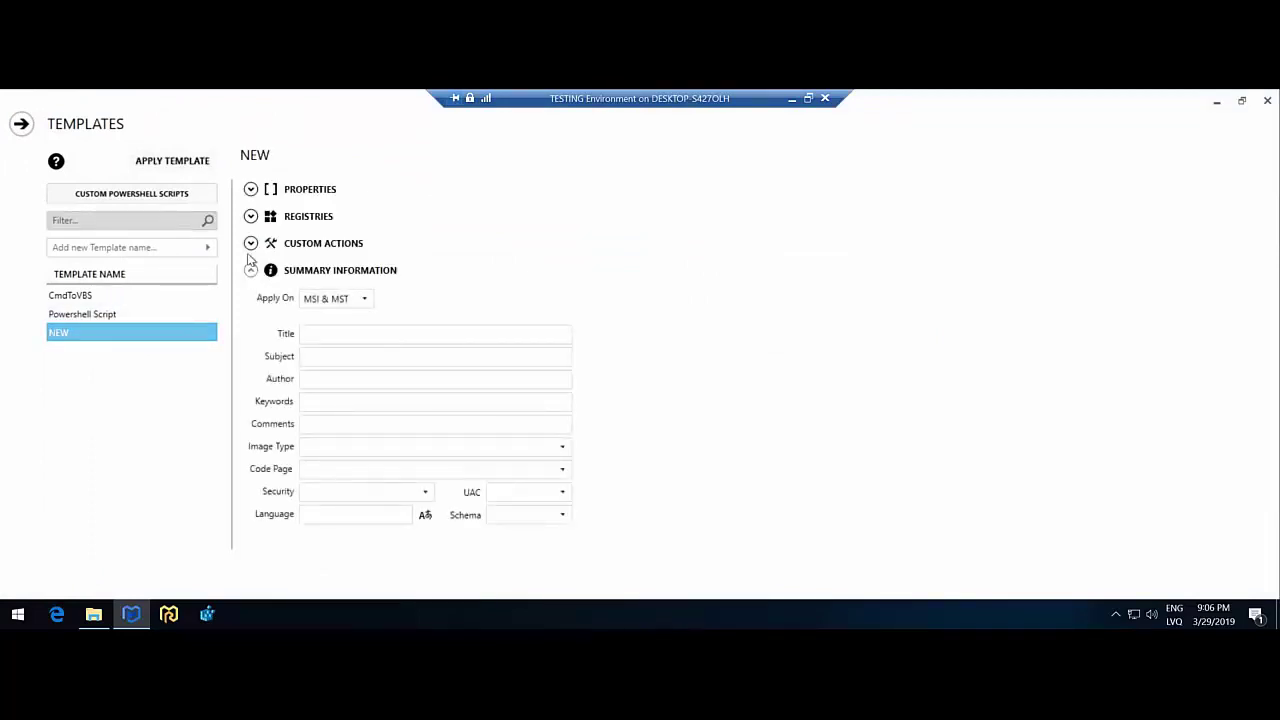
click(250, 244)
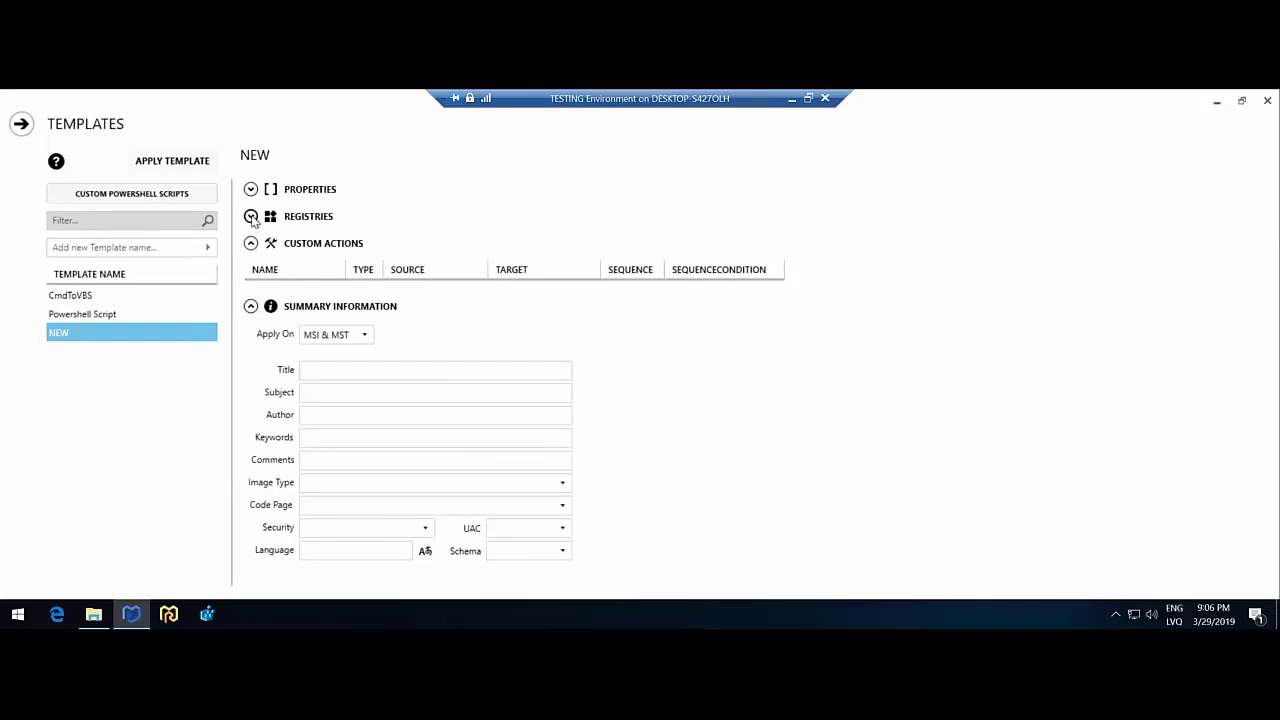
click(250, 217)
click(251, 191)
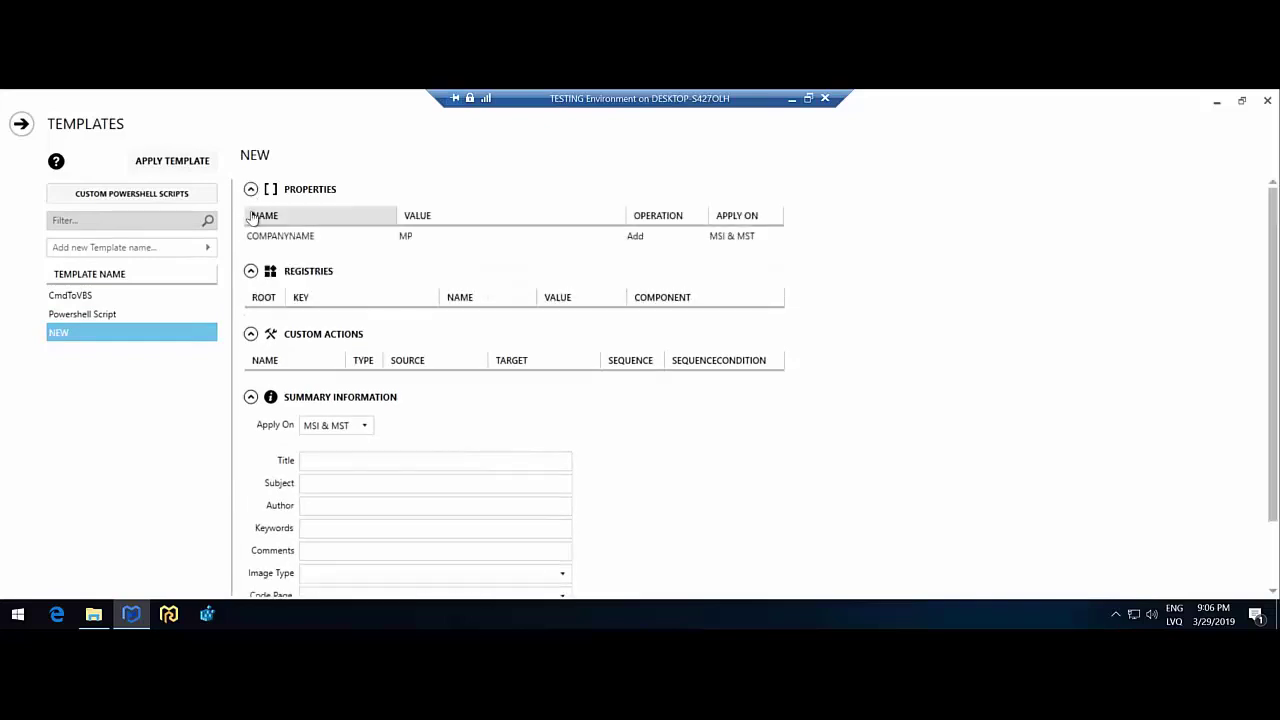
click(26, 129)
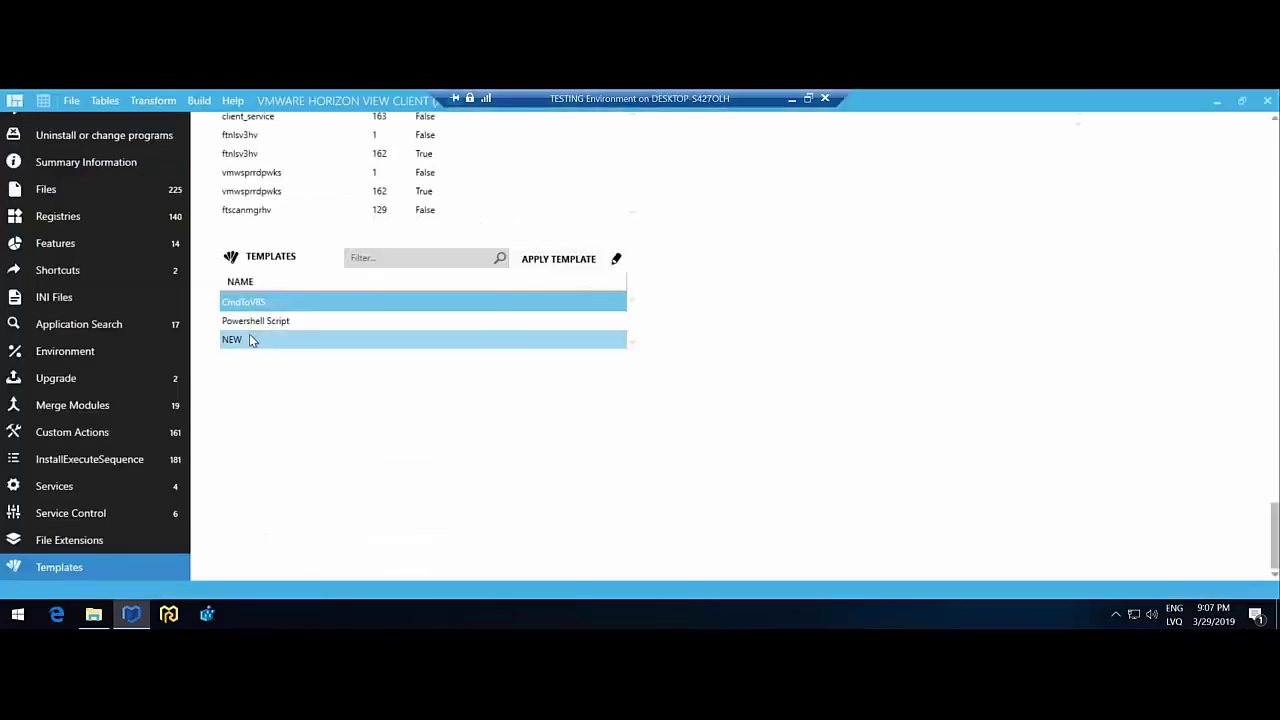
- Apply the NEW template to the transform and check the COMPANYNAME row in the Property table
click(249, 336)
click(560, 262)
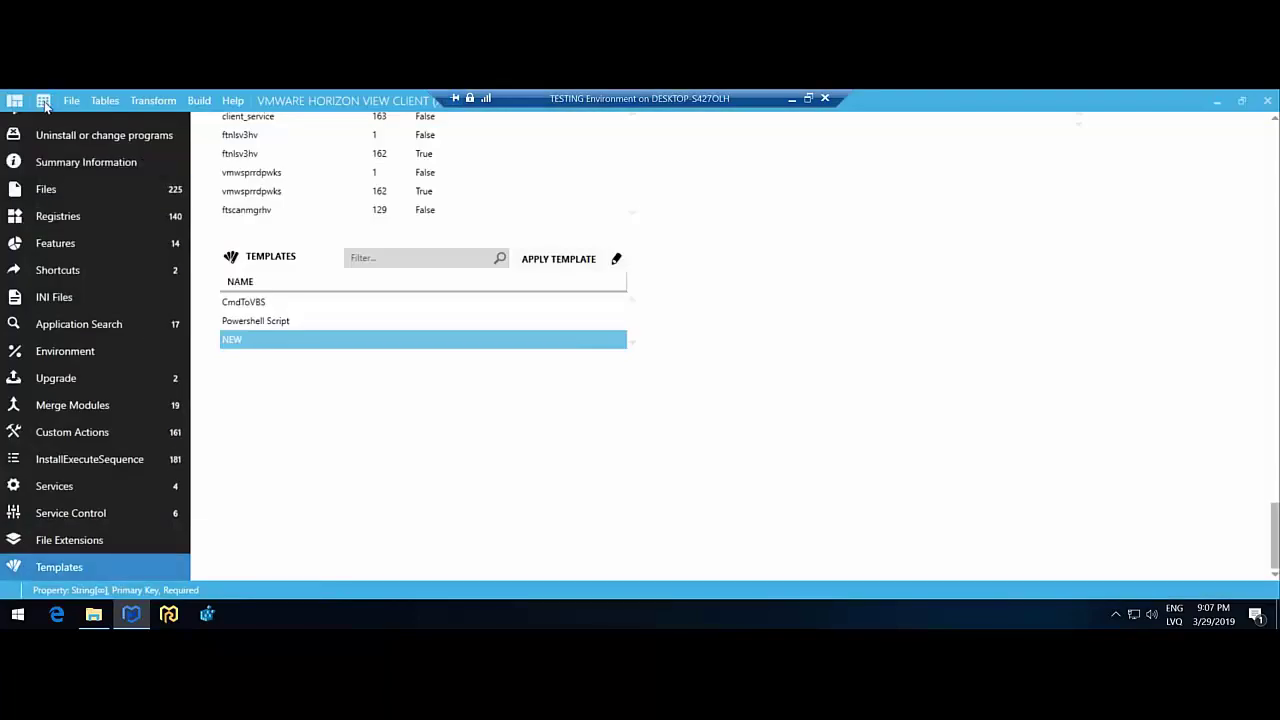
click(44, 102)
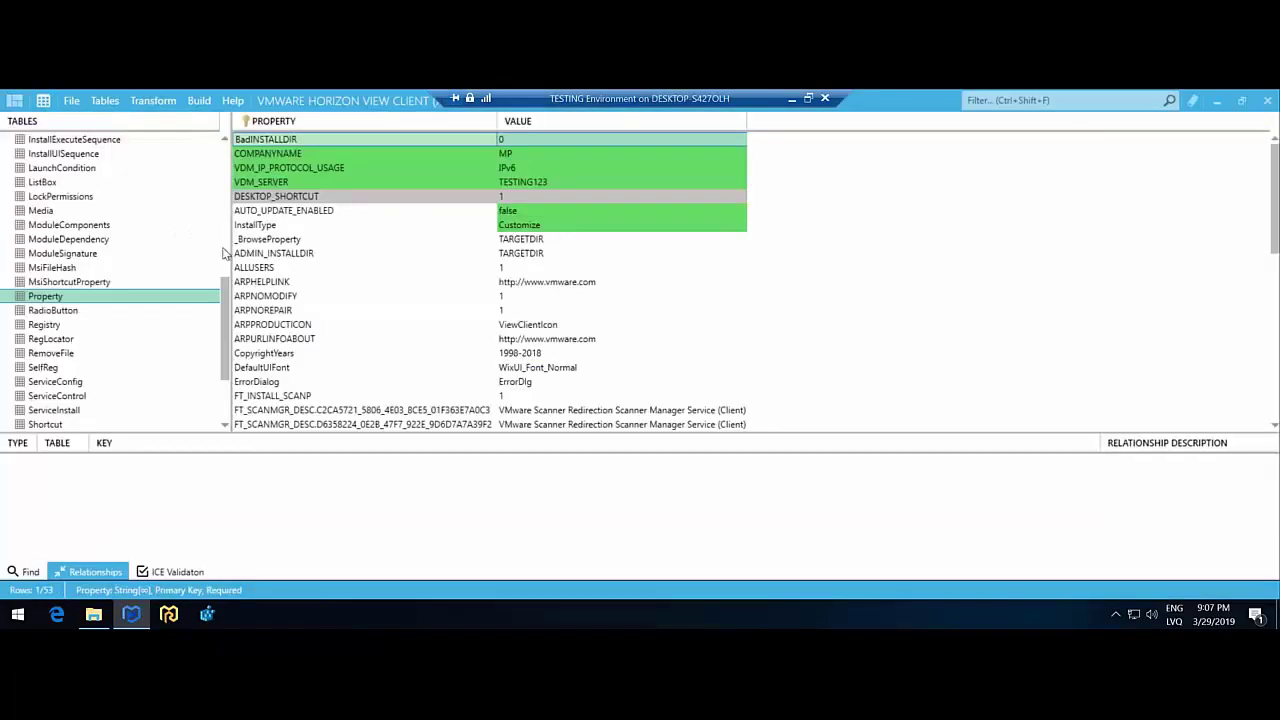
click(300, 152)
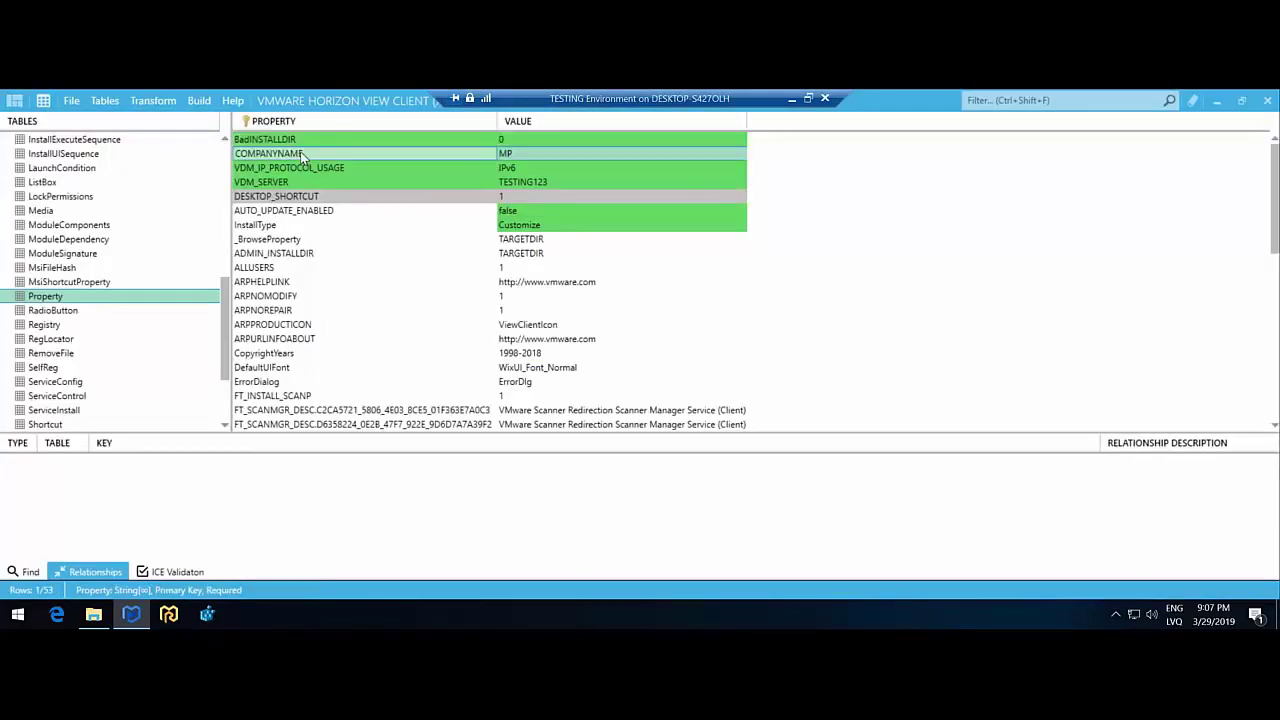
- Return to the templates list and start applying the CmdToVBS template
click(14, 101)
click(331, 305)
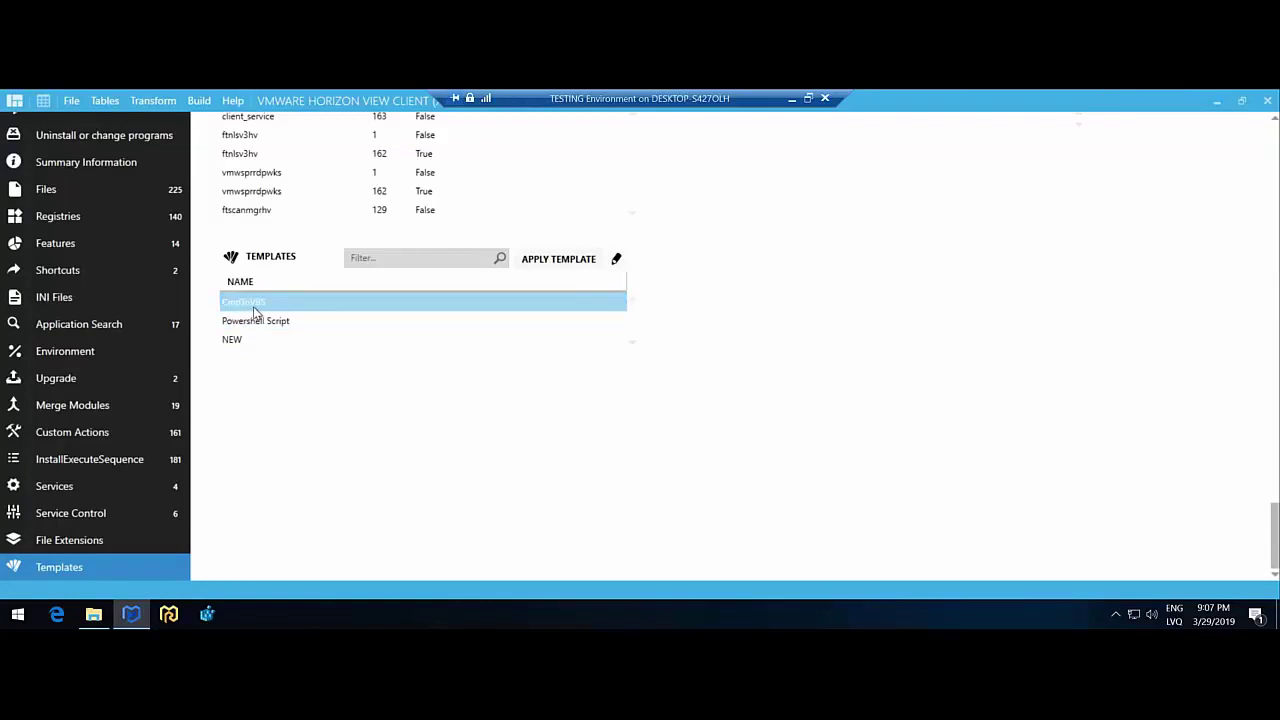
click(540, 263)
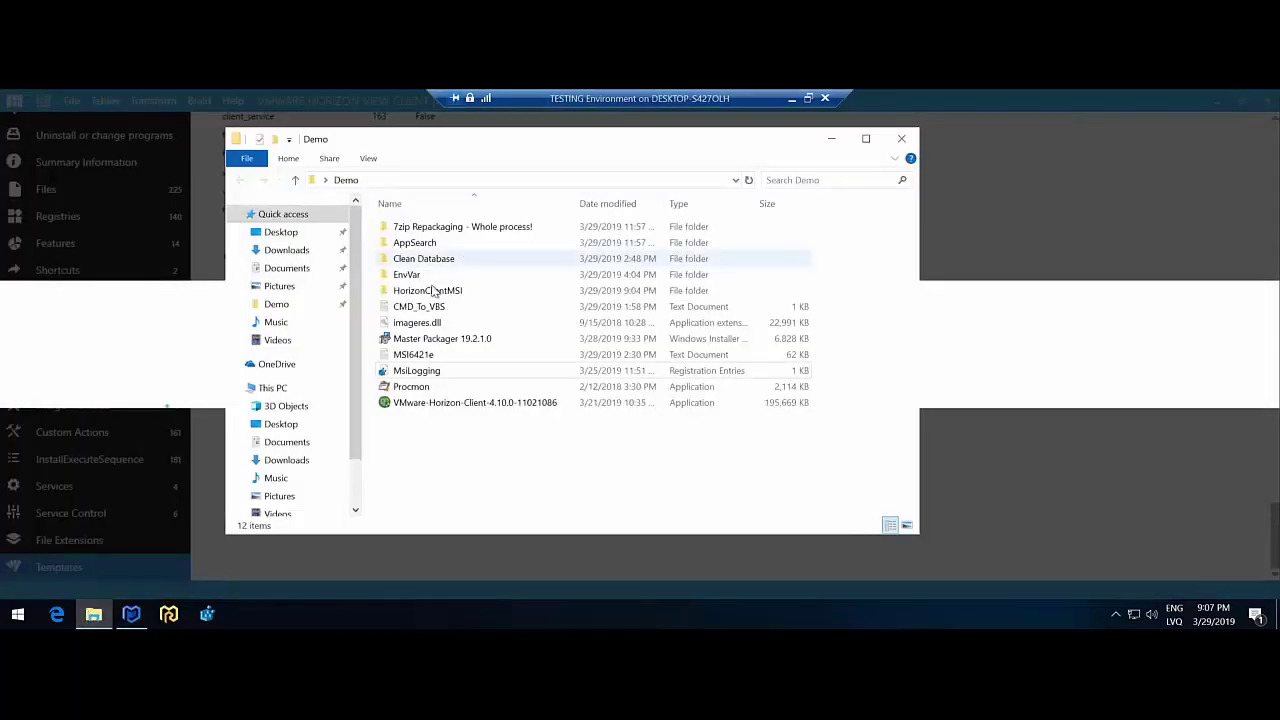
- Copy all three RegAsm command lines from the CMD_To_VBS text file in the Demo folder and minimize its windows
double_click(418, 306)
drag(770, 279, 188, 243)
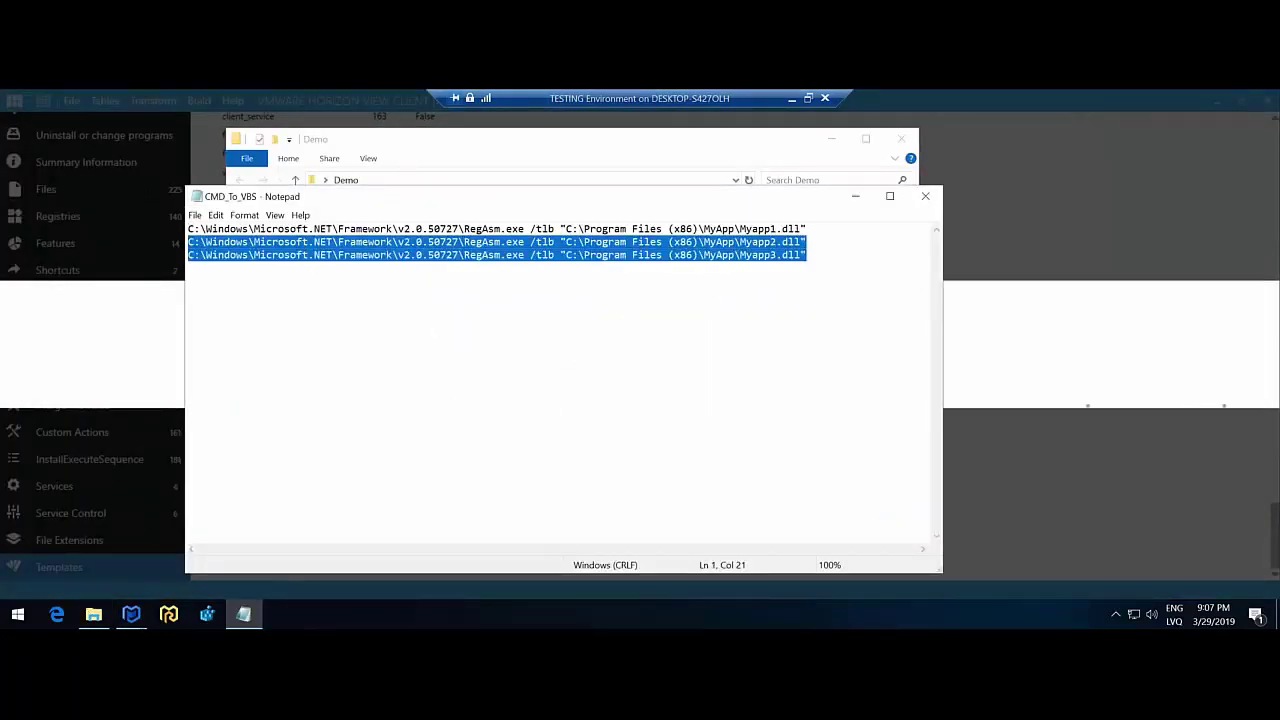
key(ctrl+a)
key(ctrl+c)
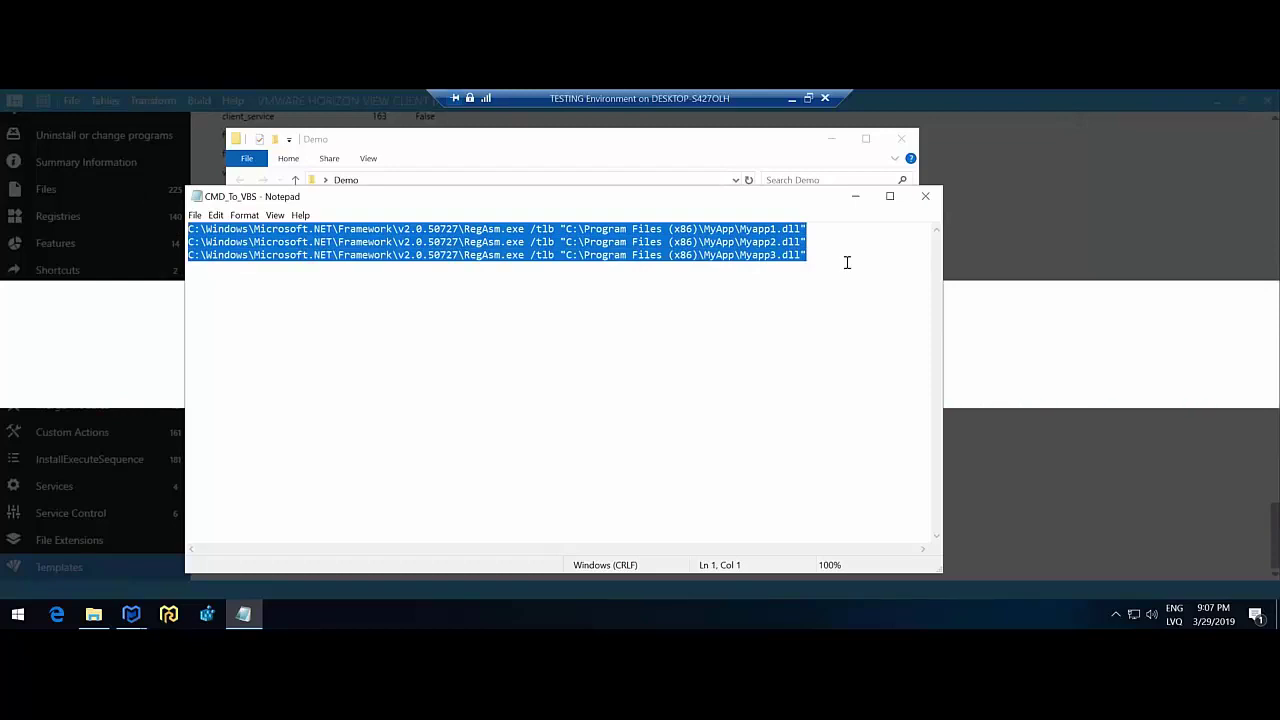
click(853, 198)
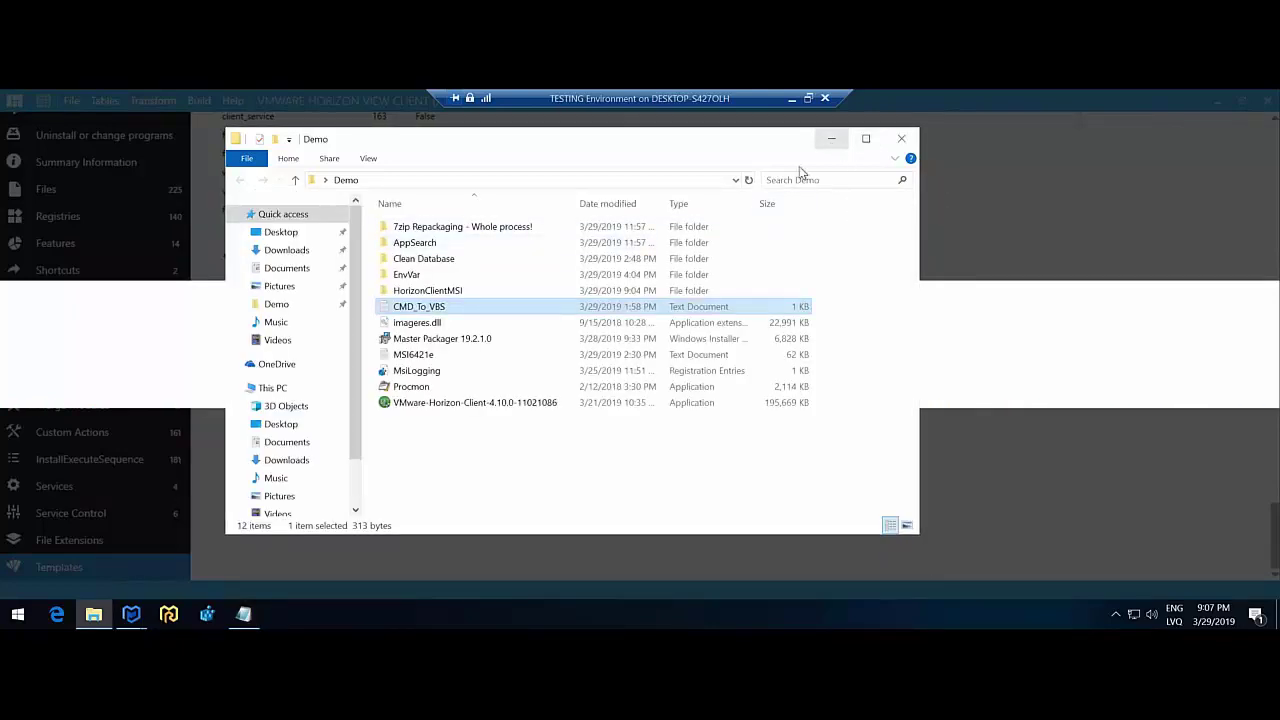
click(831, 139)
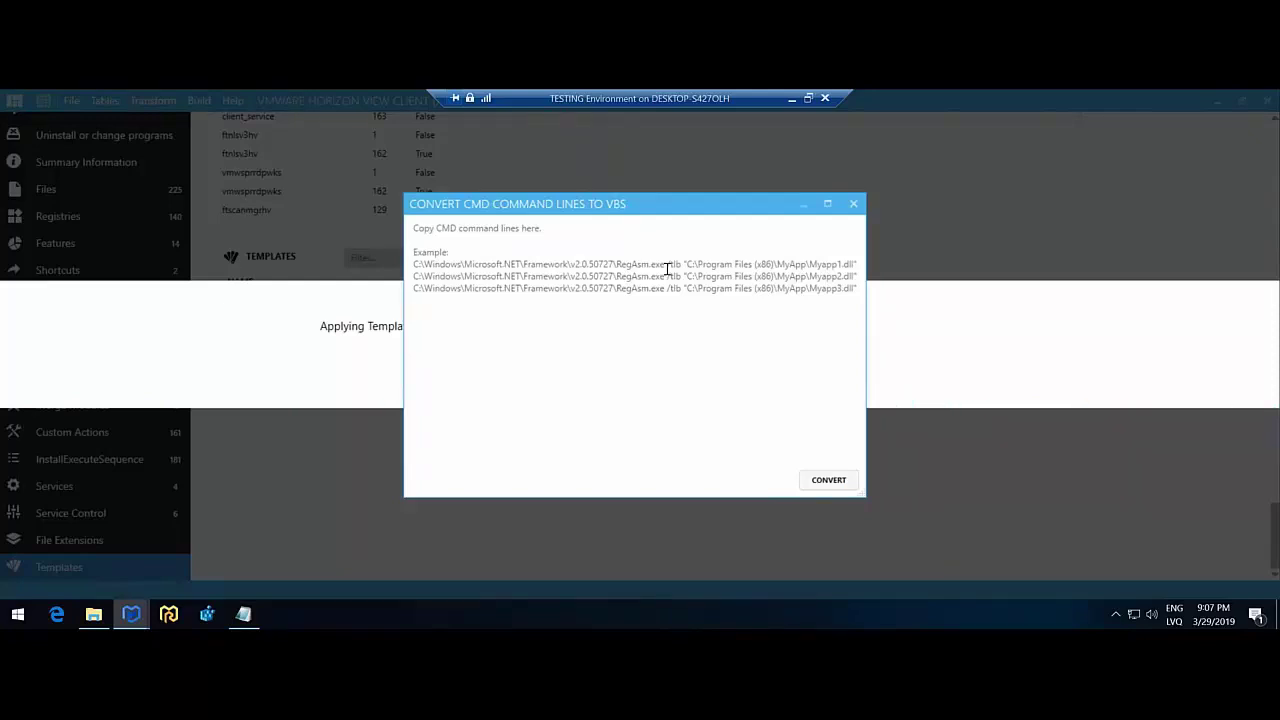
- Paste the copied RegAsm command lines into the CMD-to-VBS converter and convert them
click(633, 247)
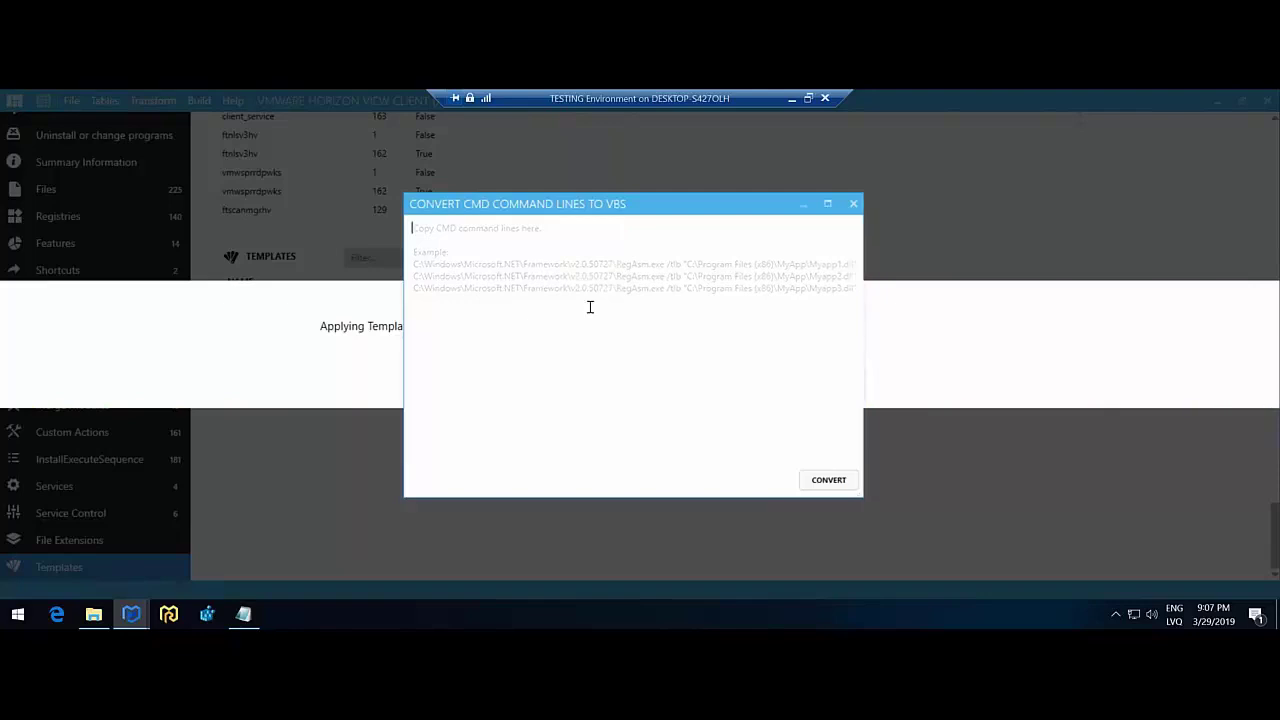
key(ctrl+v)
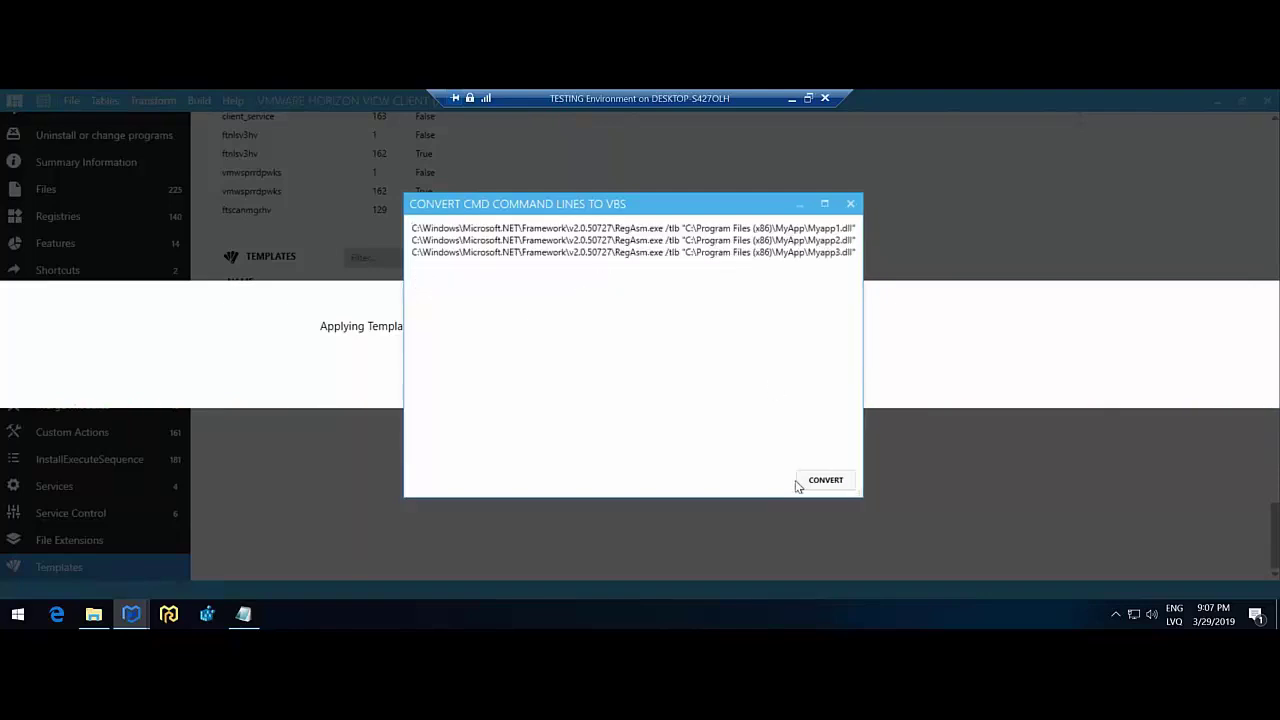
click(820, 483)
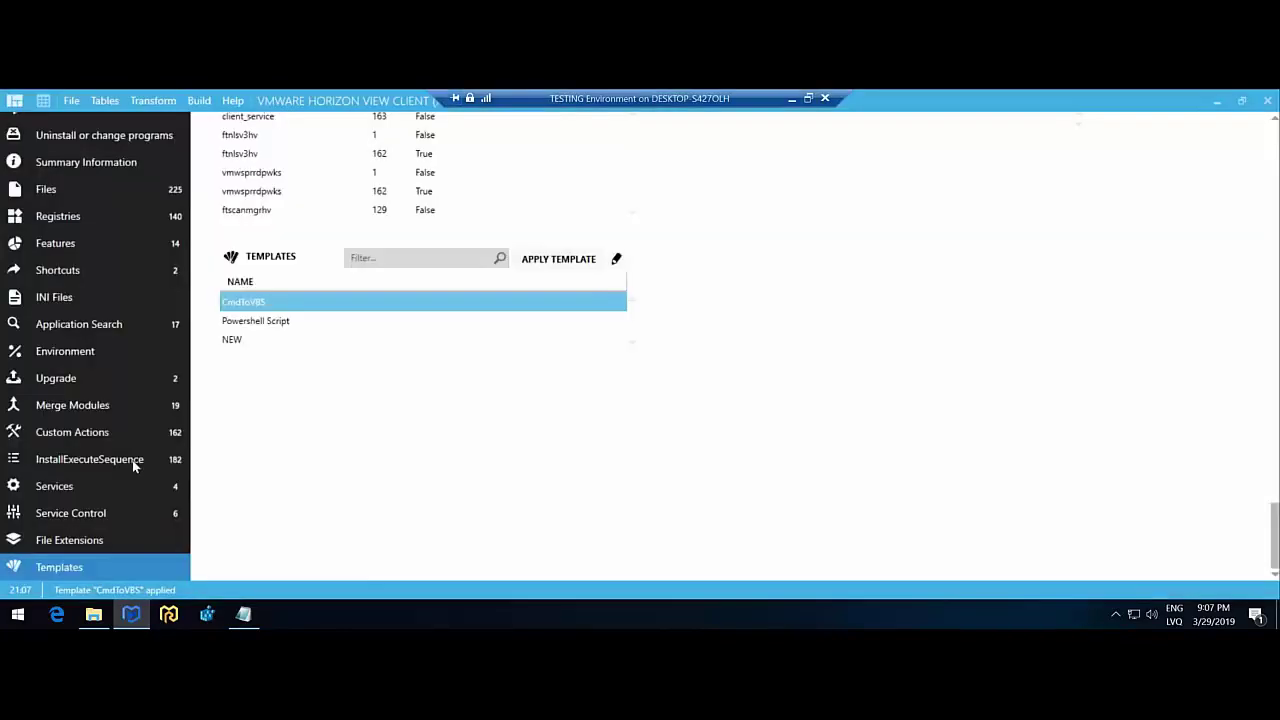
- Show the CustomAction table and open the RunCommandLines action's target script in the VBScript editor
click(43, 101)
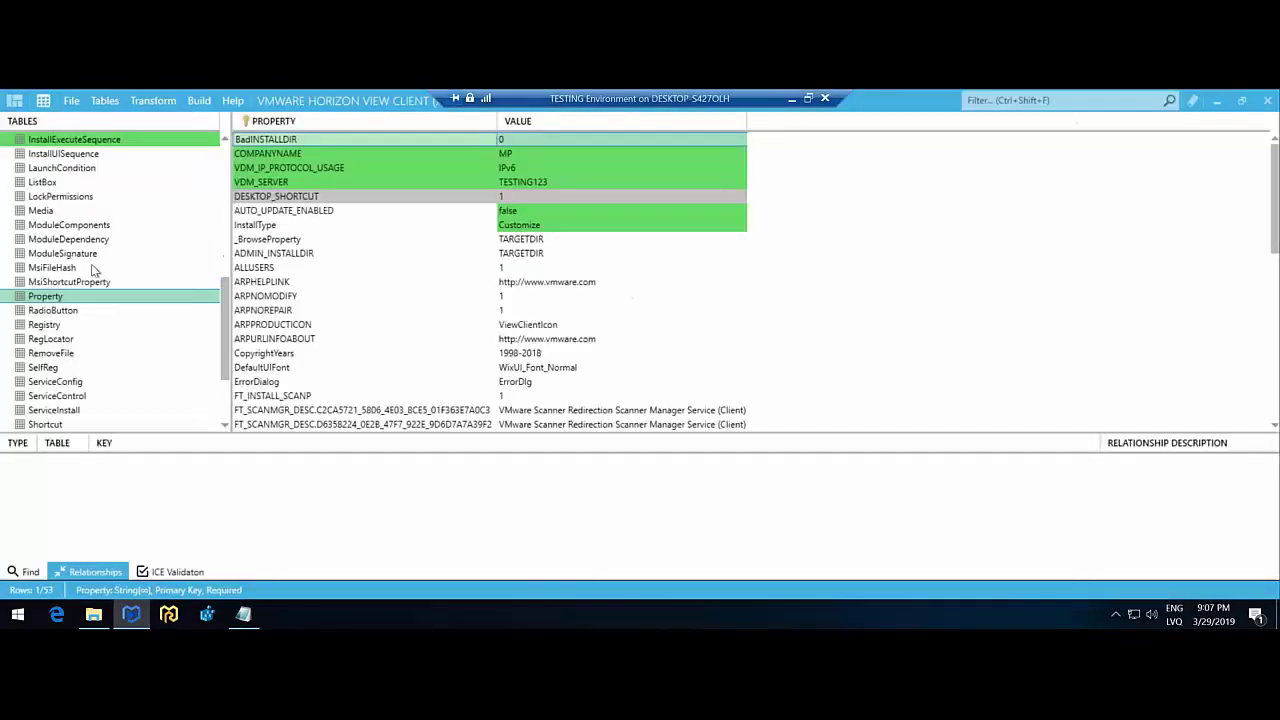
scroll(62, 205, up, 4)
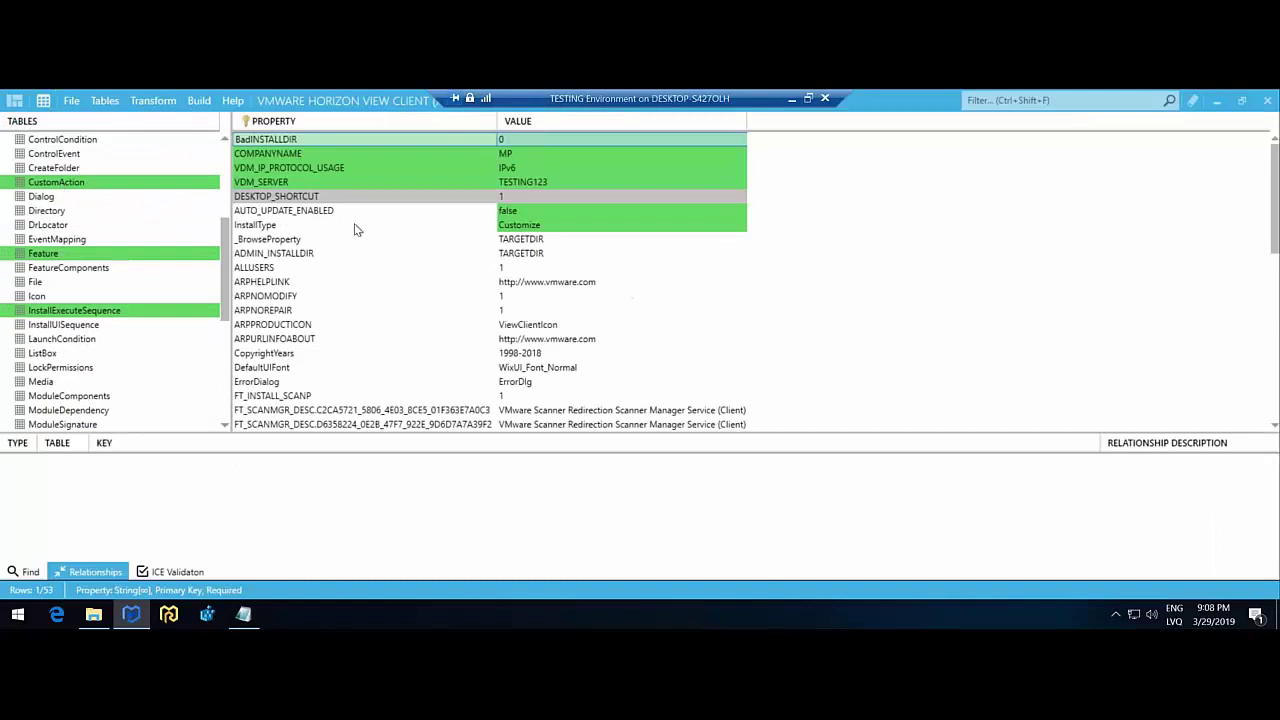
click(620, 142)
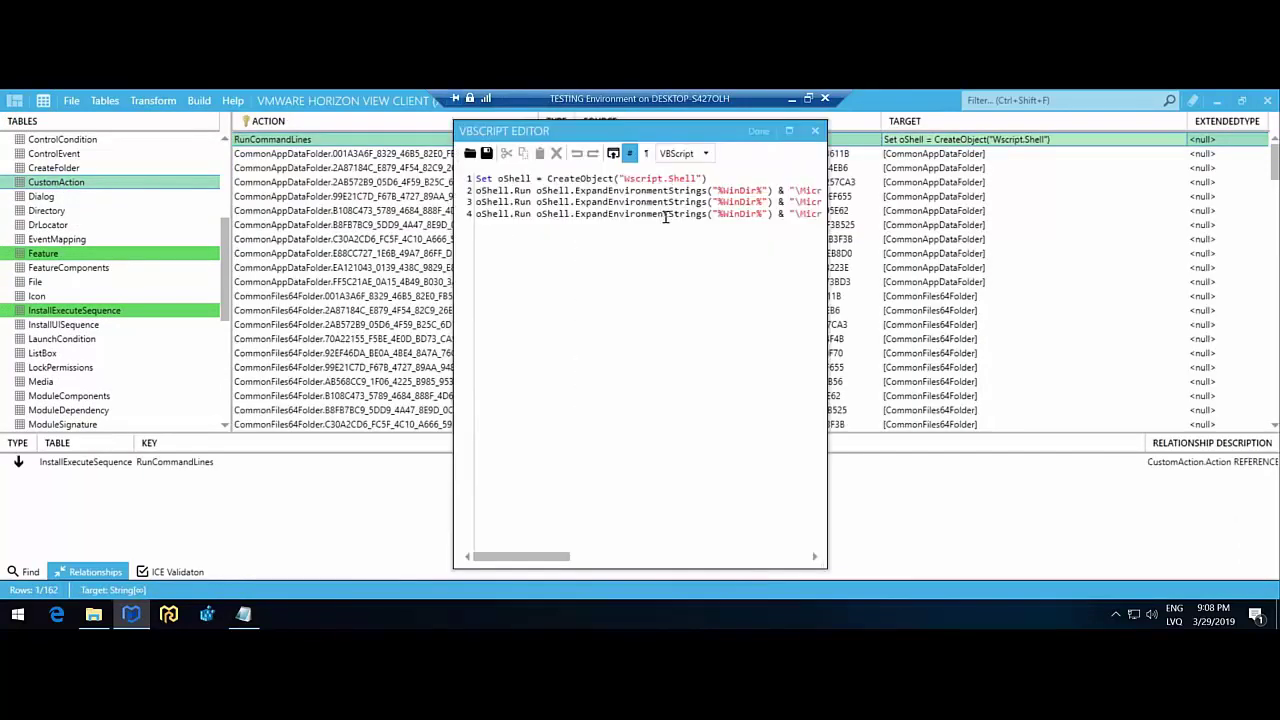
- Maximize the VBScript editor and compare the converted script's %WinDir% paths with the original command lines in the CMD_To_VBS text file
double_click(656, 127)
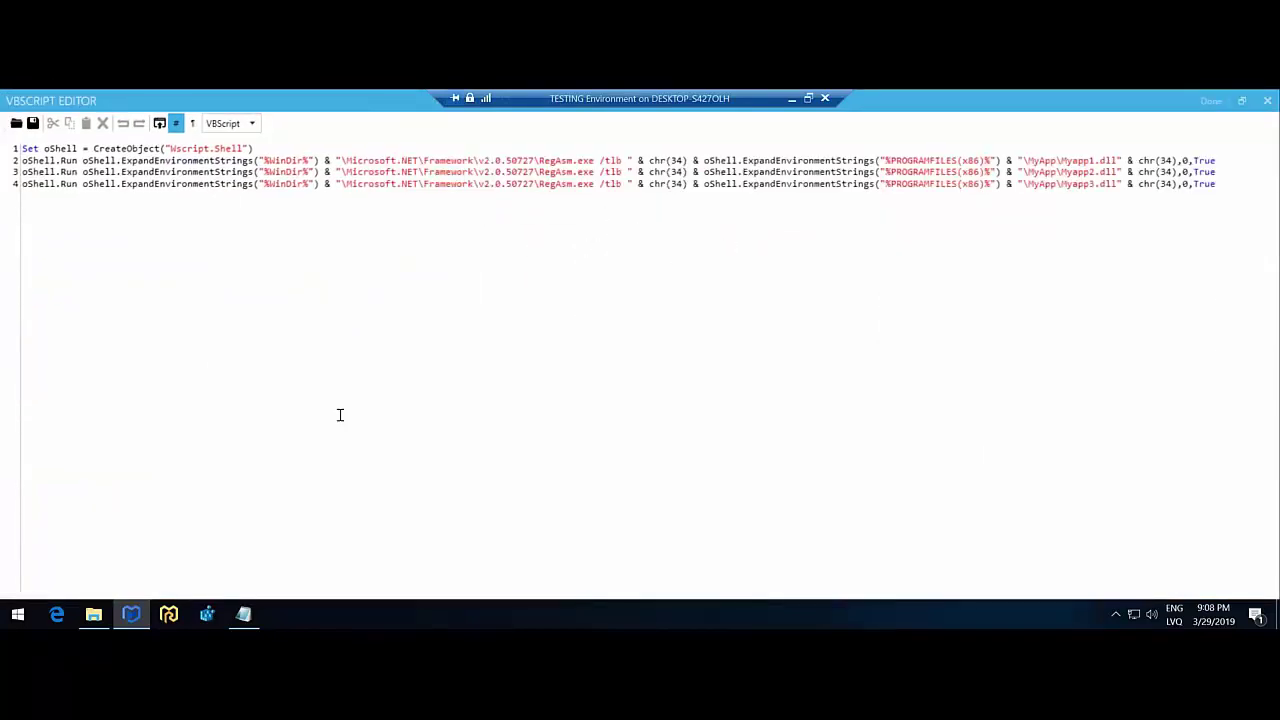
click(243, 614)
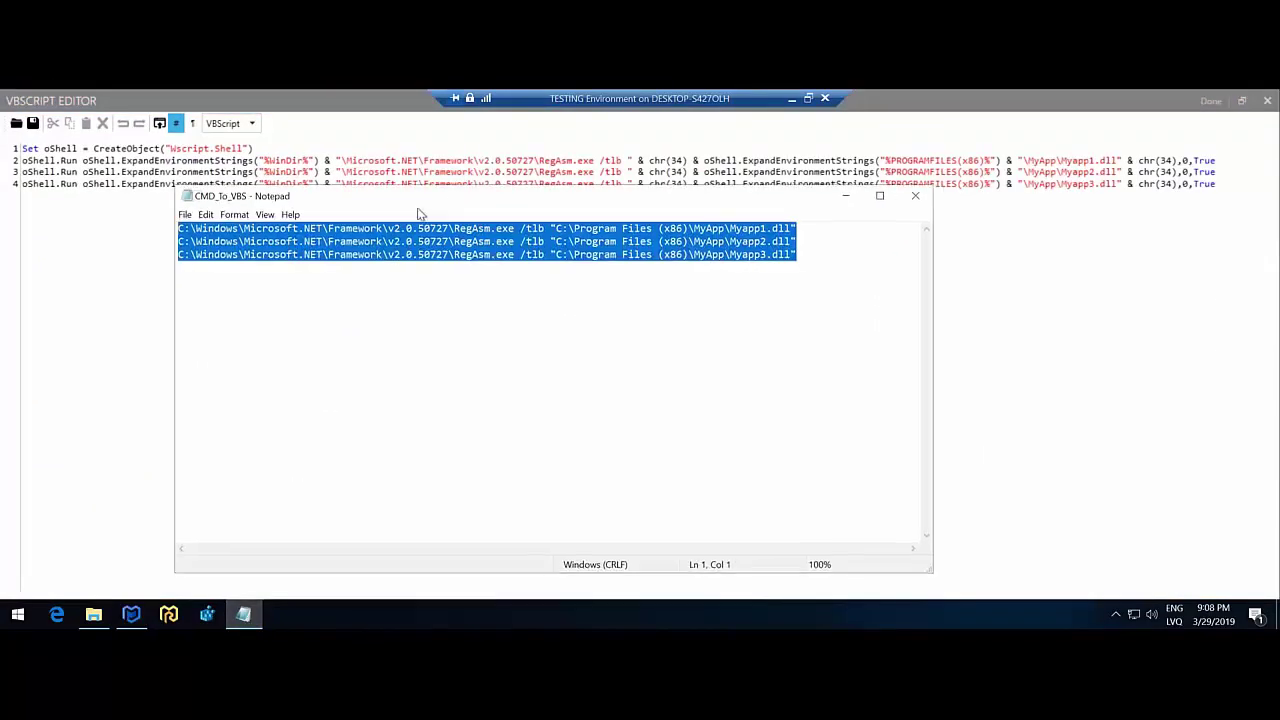
drag(418, 209, 262, 225)
click(255, 285)
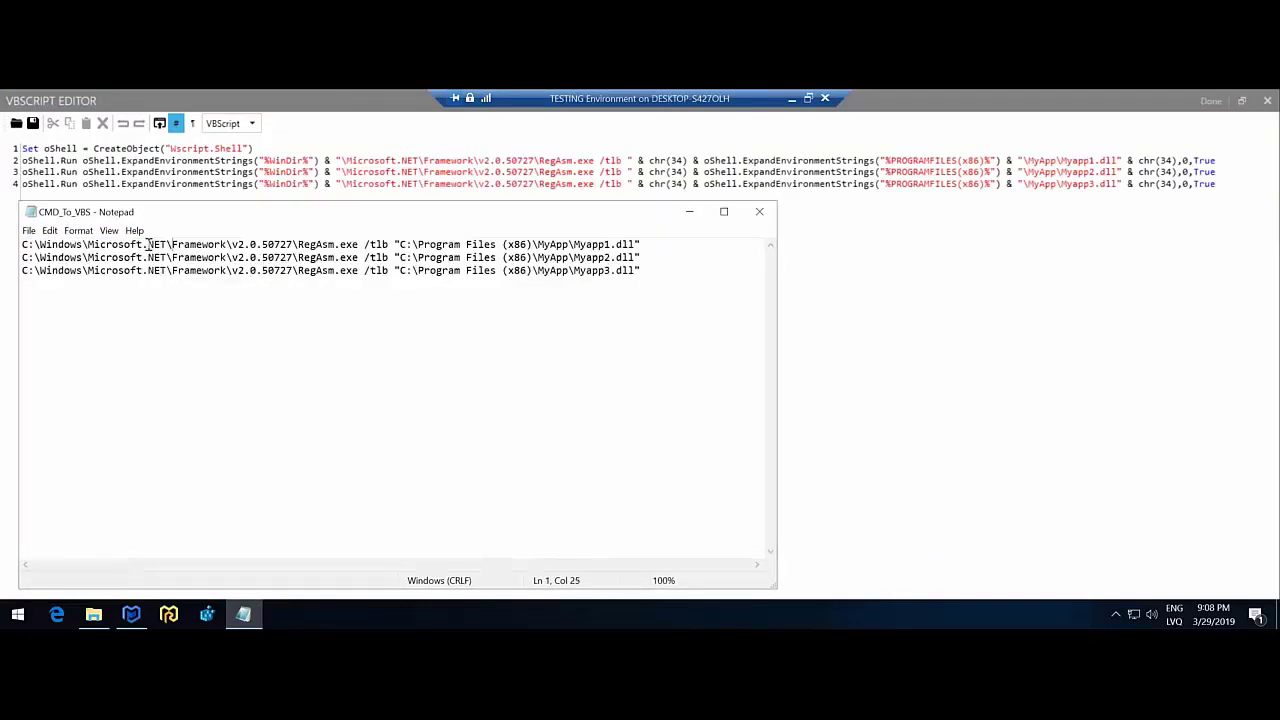
drag(172, 244, 22, 244)
drag(225, 214, 364, 221)
drag(263, 186, 306, 186)
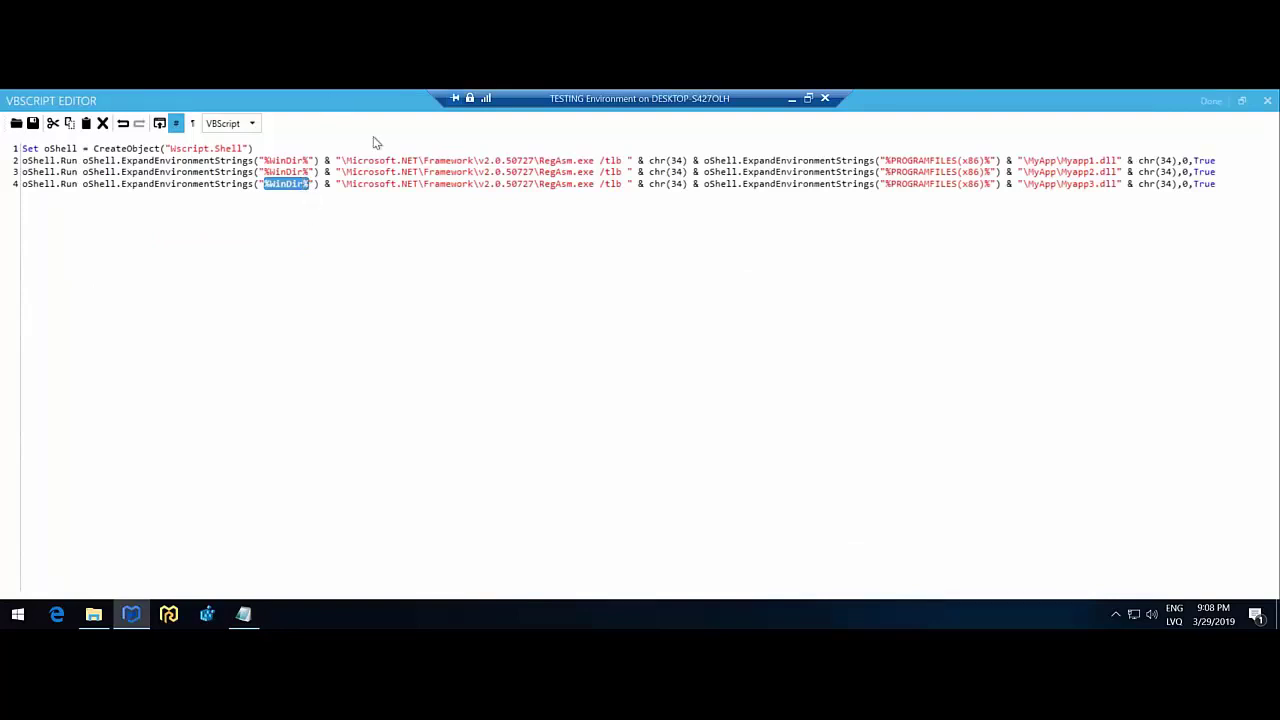
- Close the VBScript editor and the CMD_To_VBS text file, leaving the table editor window maximized
drag(371, 100, 444, 152)
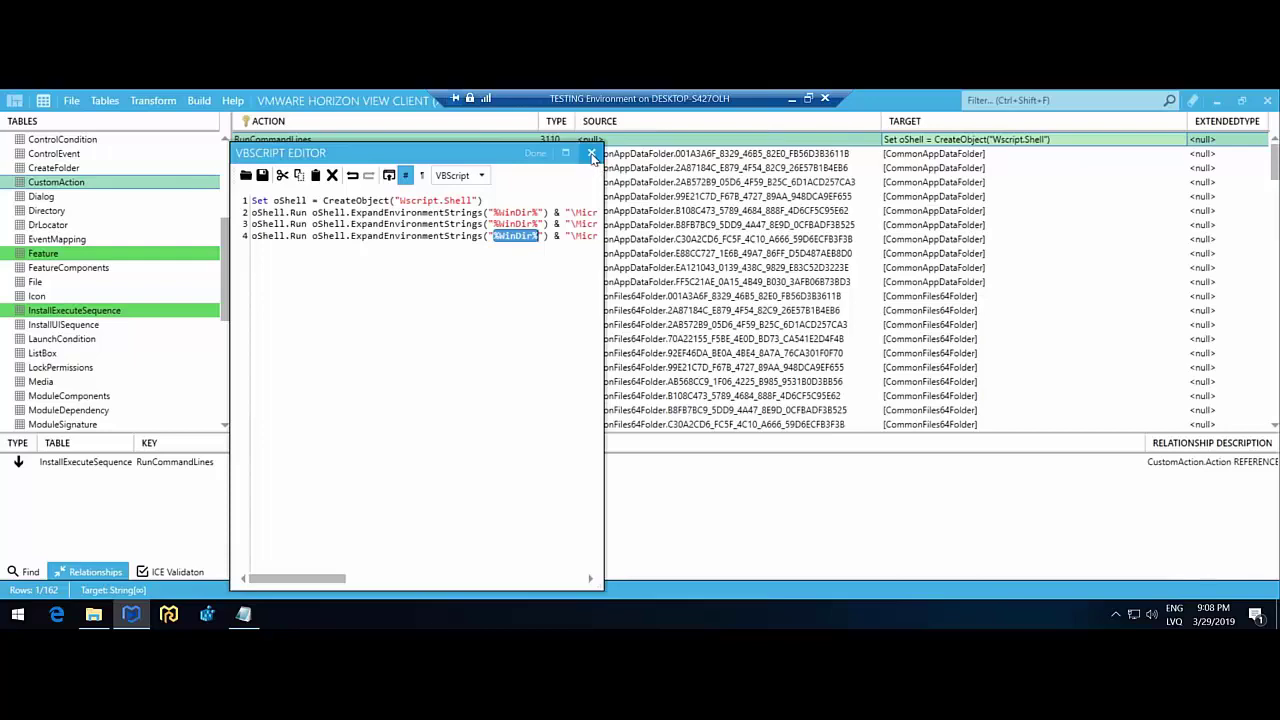
click(592, 155)
drag(840, 108, 594, 156)
click(215, 280)
click(889, 221)
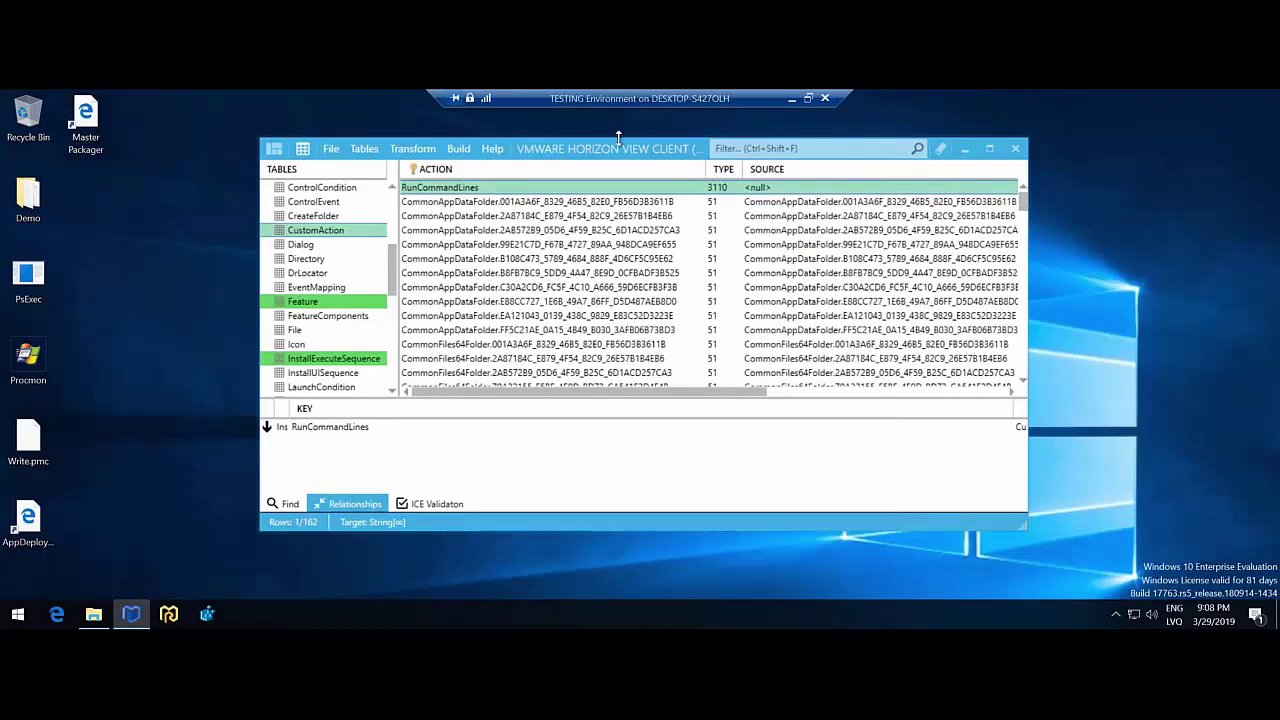
double_click(557, 152)
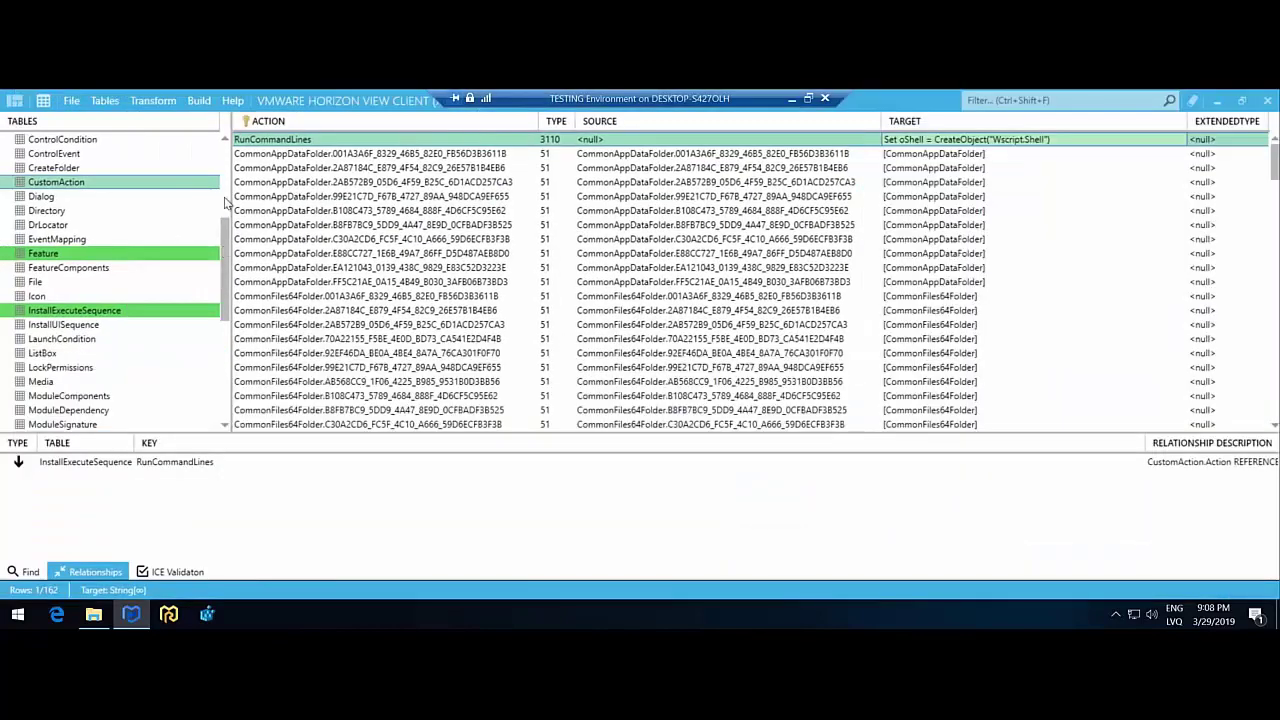
- Show the Component table and sort its rows by Directory_ in ascending order
scroll(225, 203, up, 5)
scroll(227, 198, down, 2)
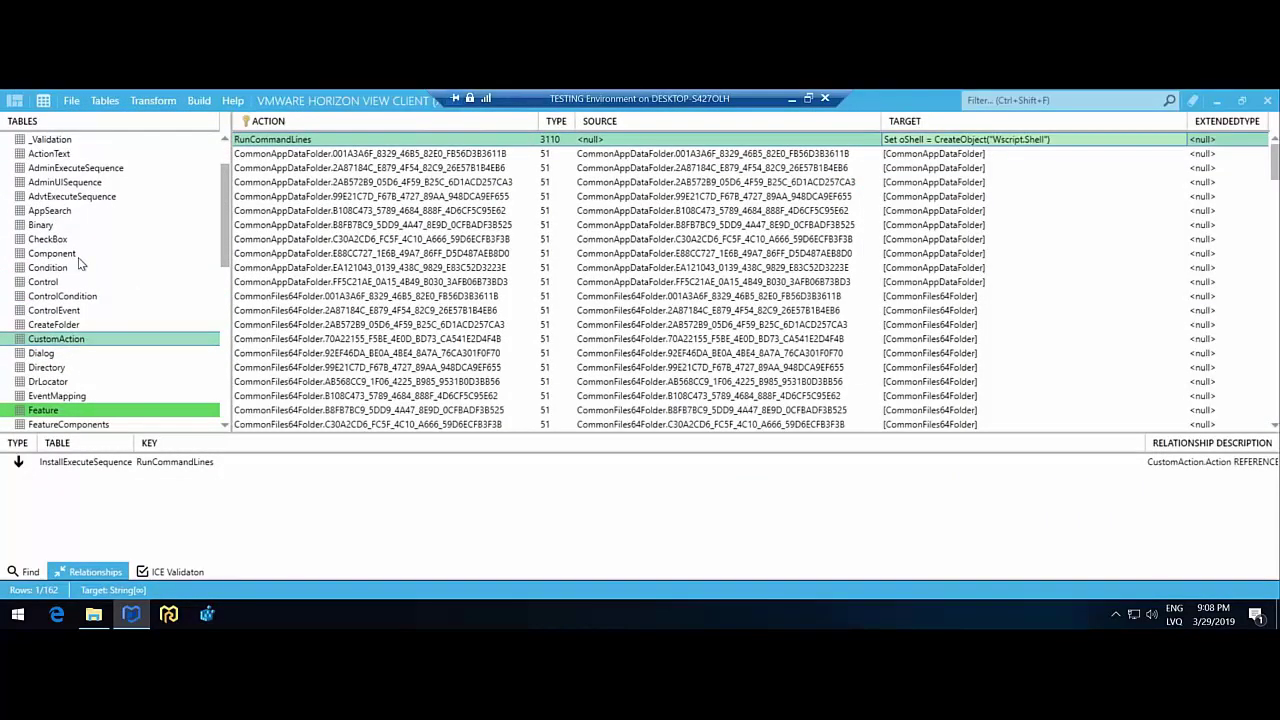
click(70, 257)
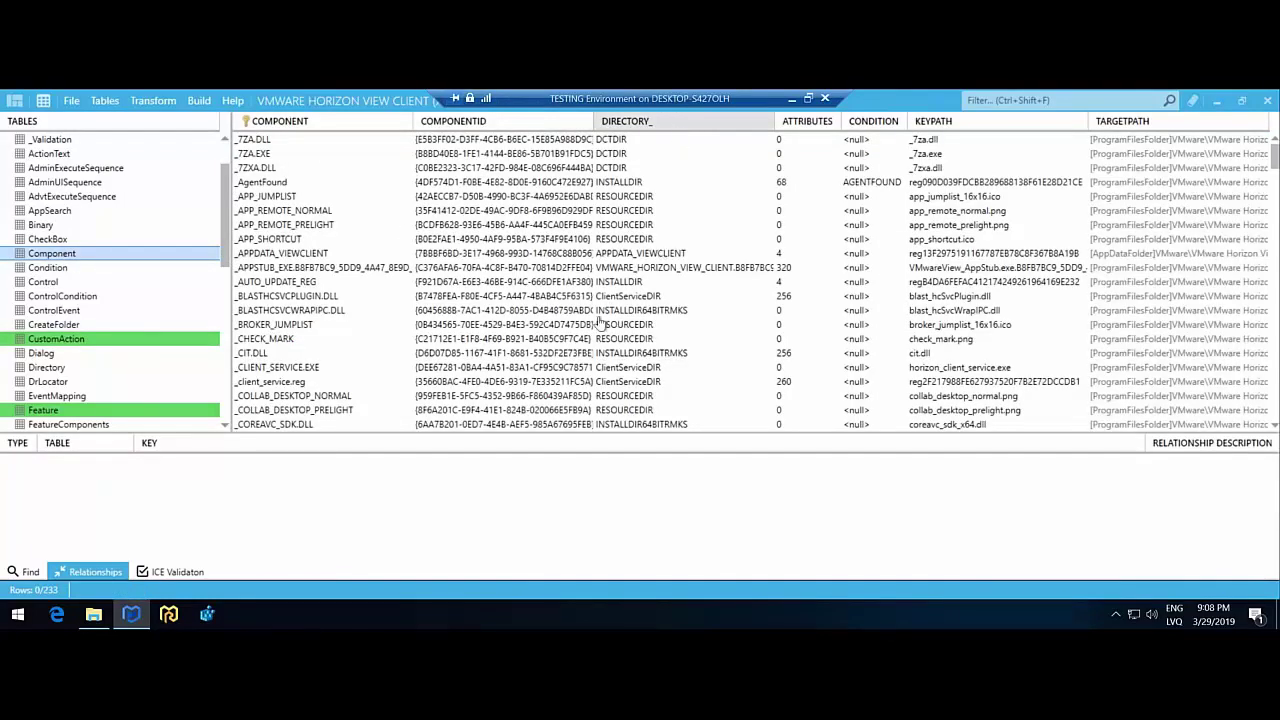
click(640, 121)
click(679, 186)
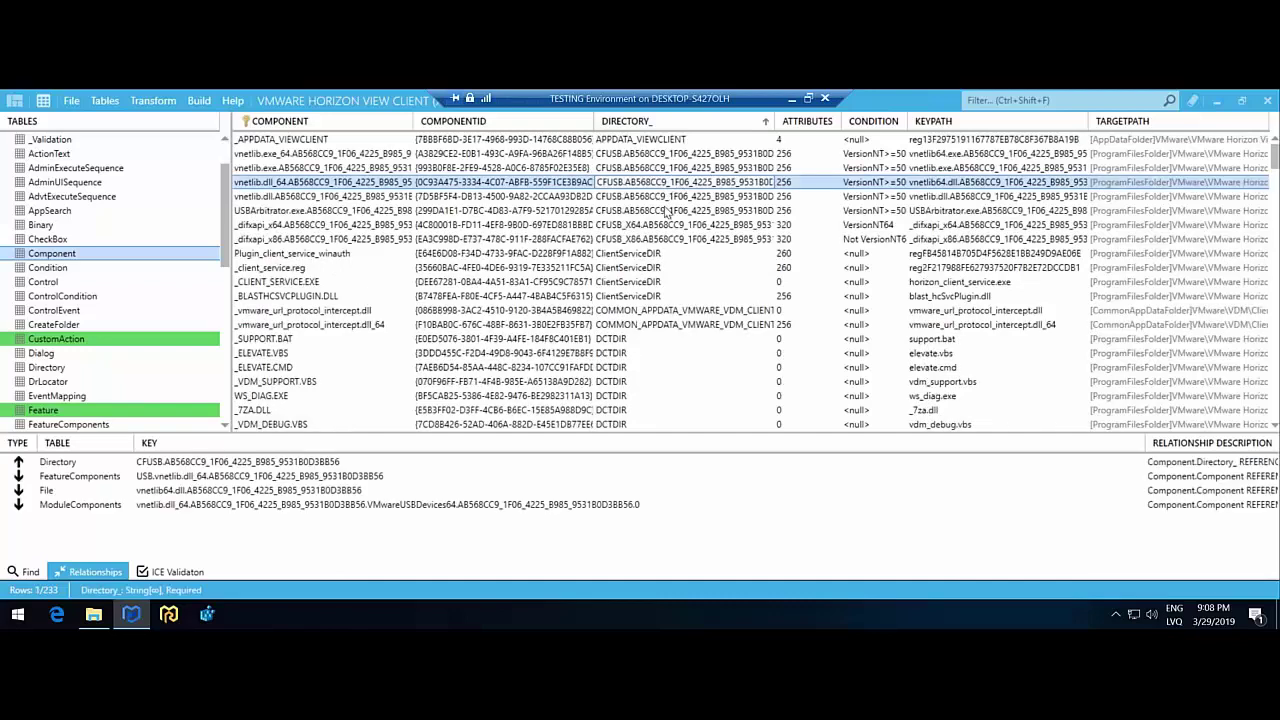
- Set the Condition of the _APP_REMOTE_PRELIGHT component, the first RESOURCEDIR row, to TEST=1
scroll(665, 212, down, 10)
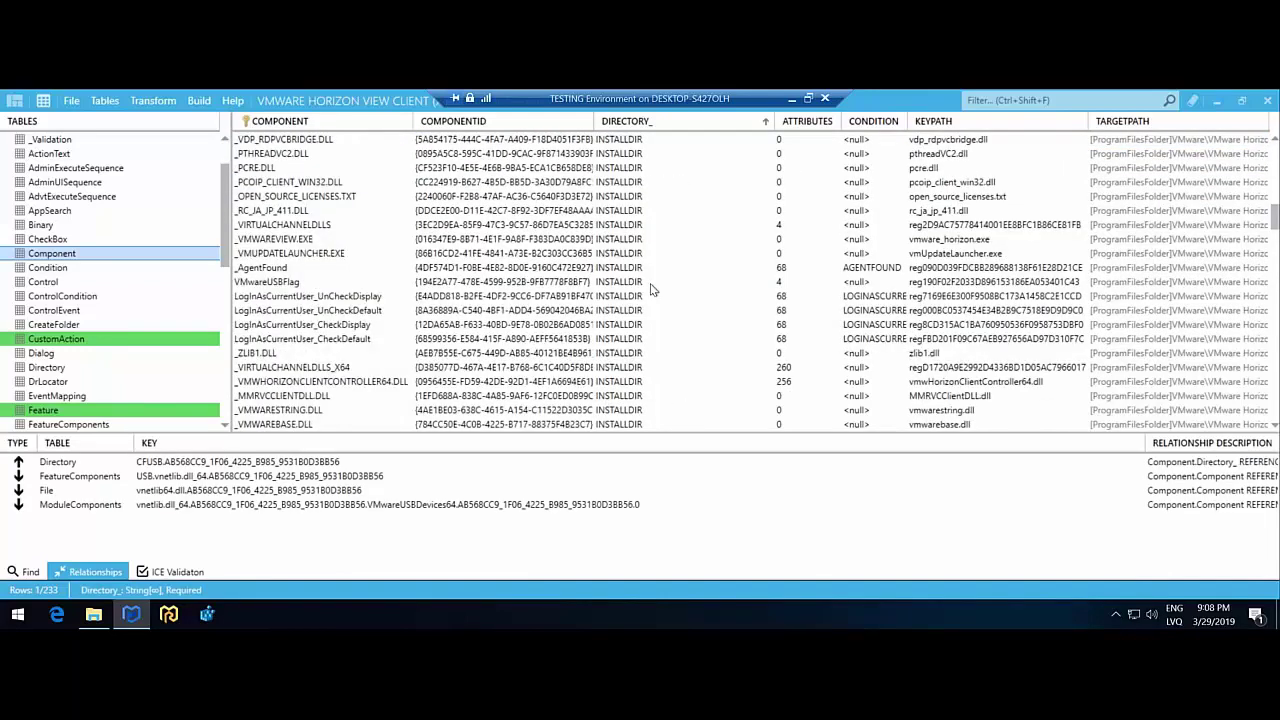
scroll(650, 290, down, 10)
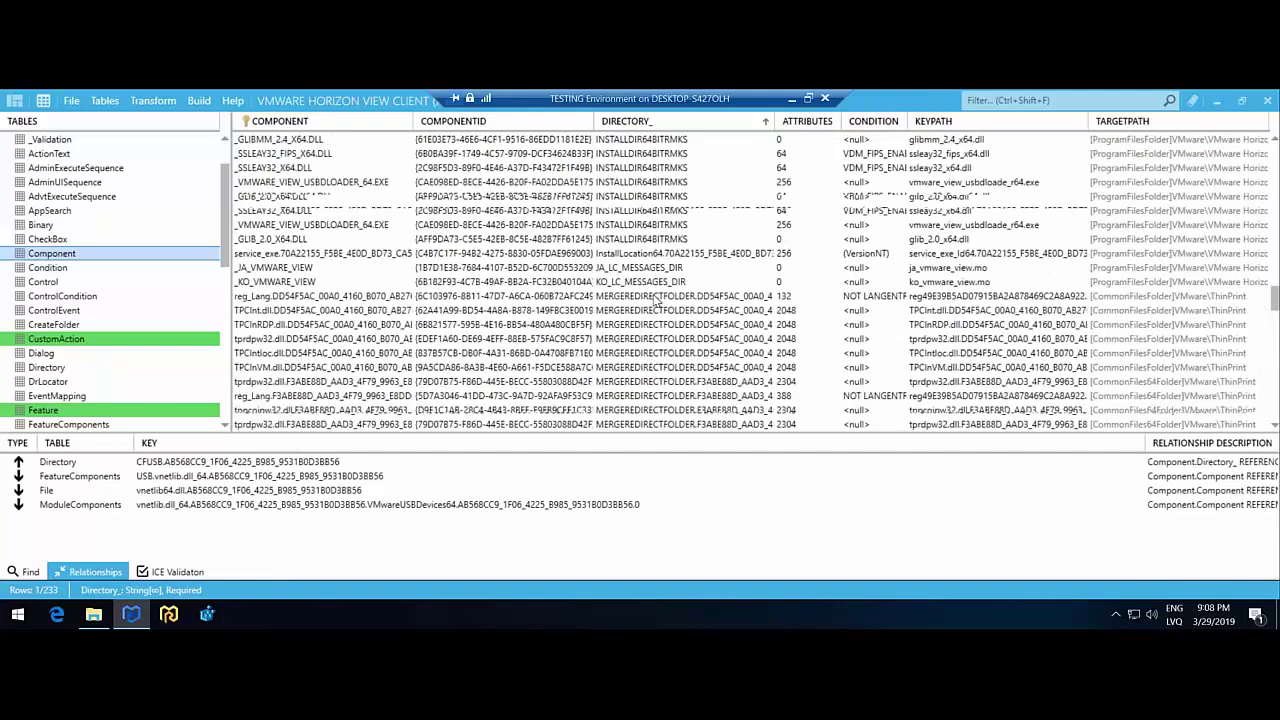
scroll(657, 301, down, 10)
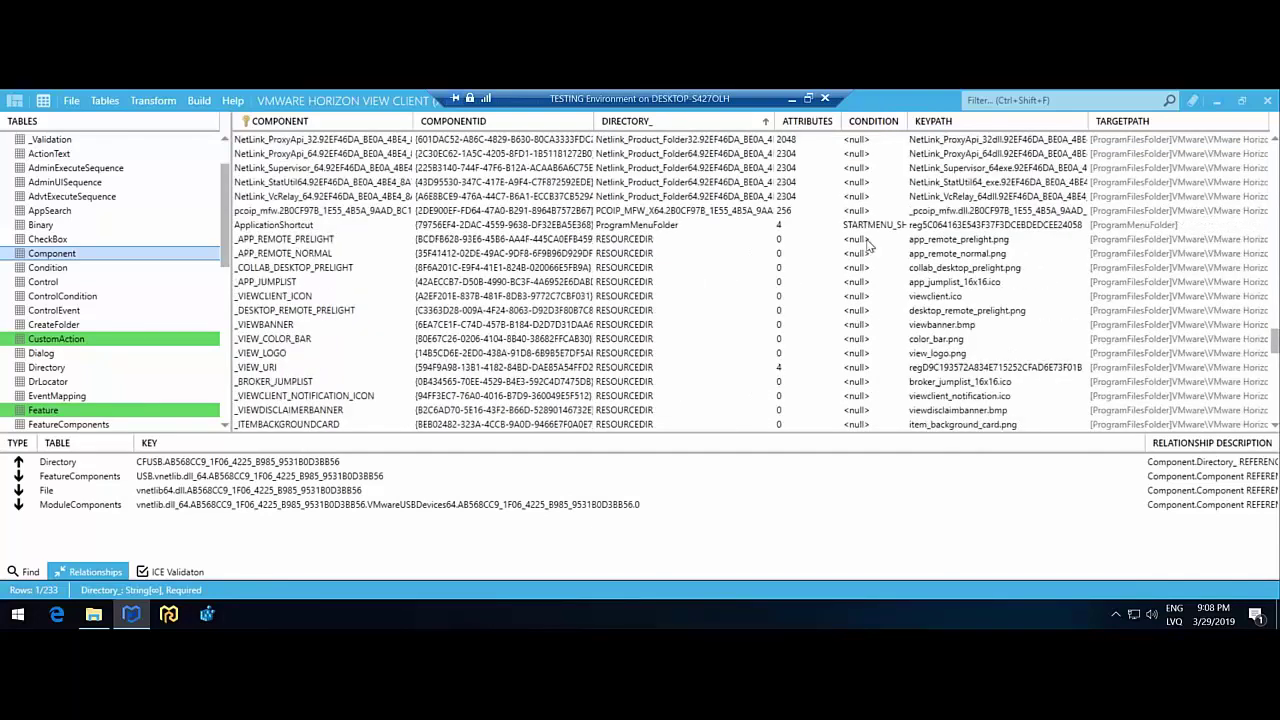
click(866, 240)
text(TEST=1)
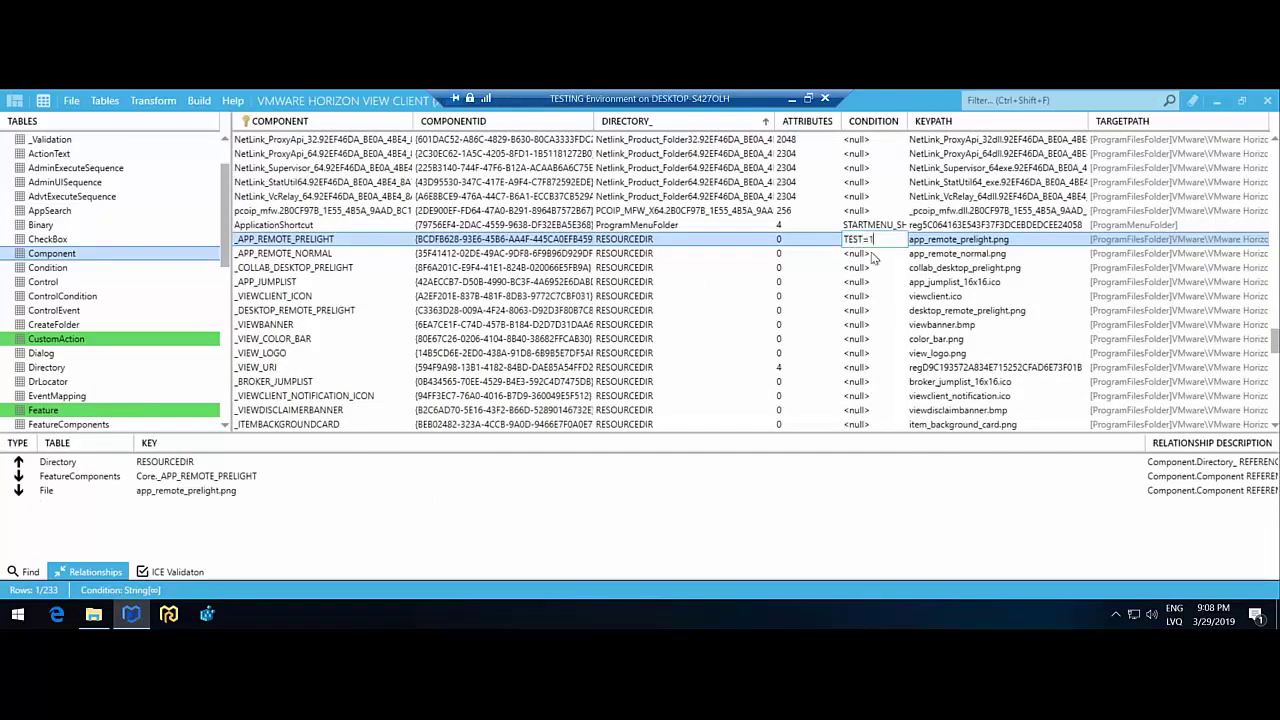
scroll(872, 258, up, 1)
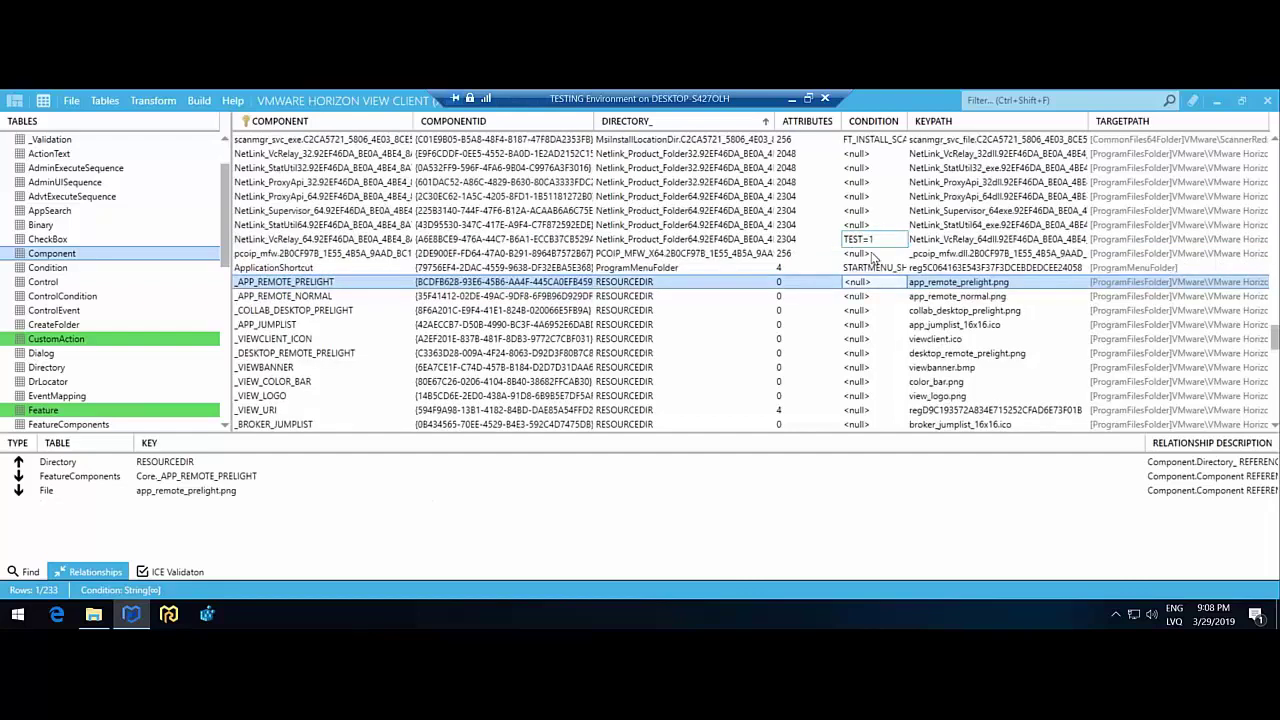
key(Escape)
click(846, 312)
click(645, 282)
scroll(625, 259, down, 1)
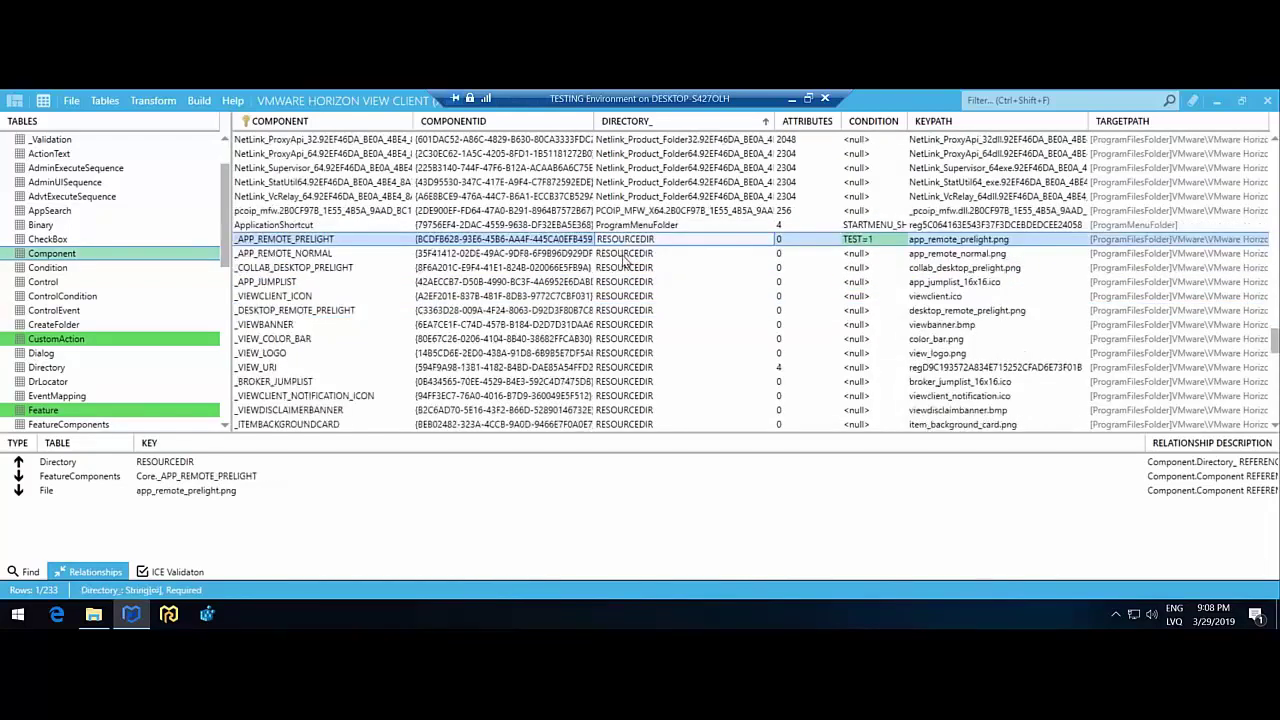
scroll(625, 259, down, 2)
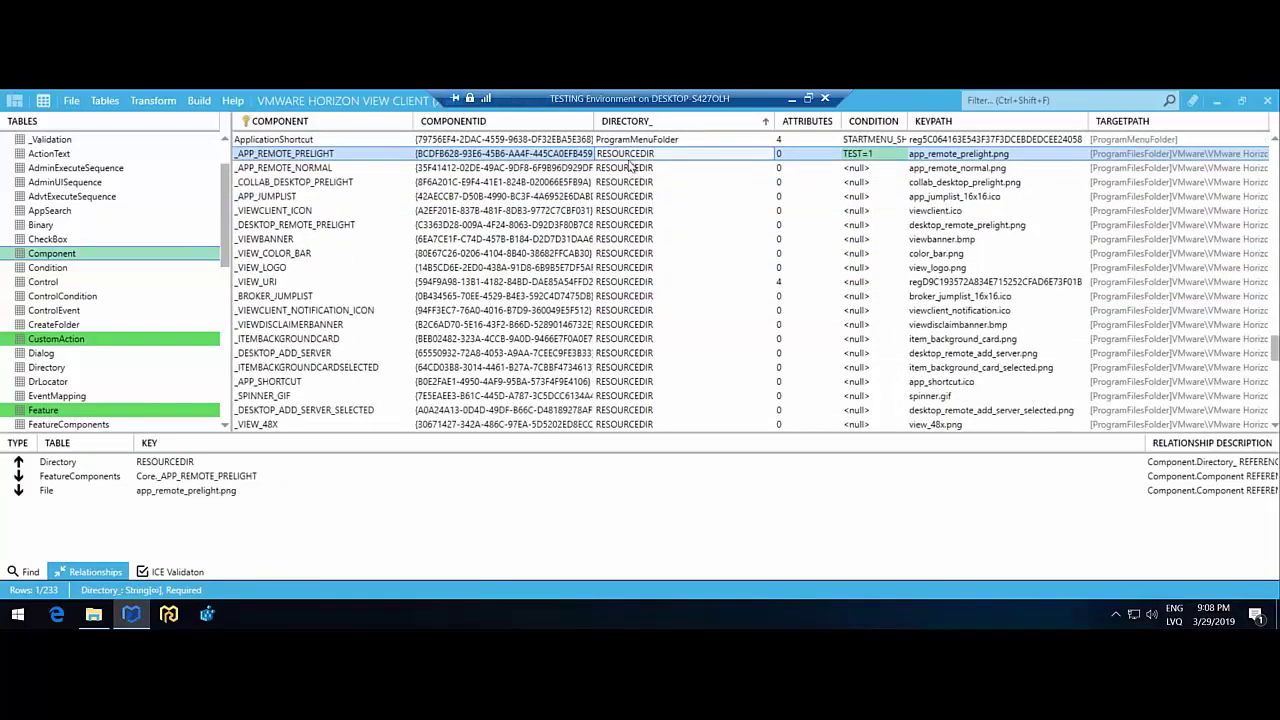
scroll(652, 255, down, 3)
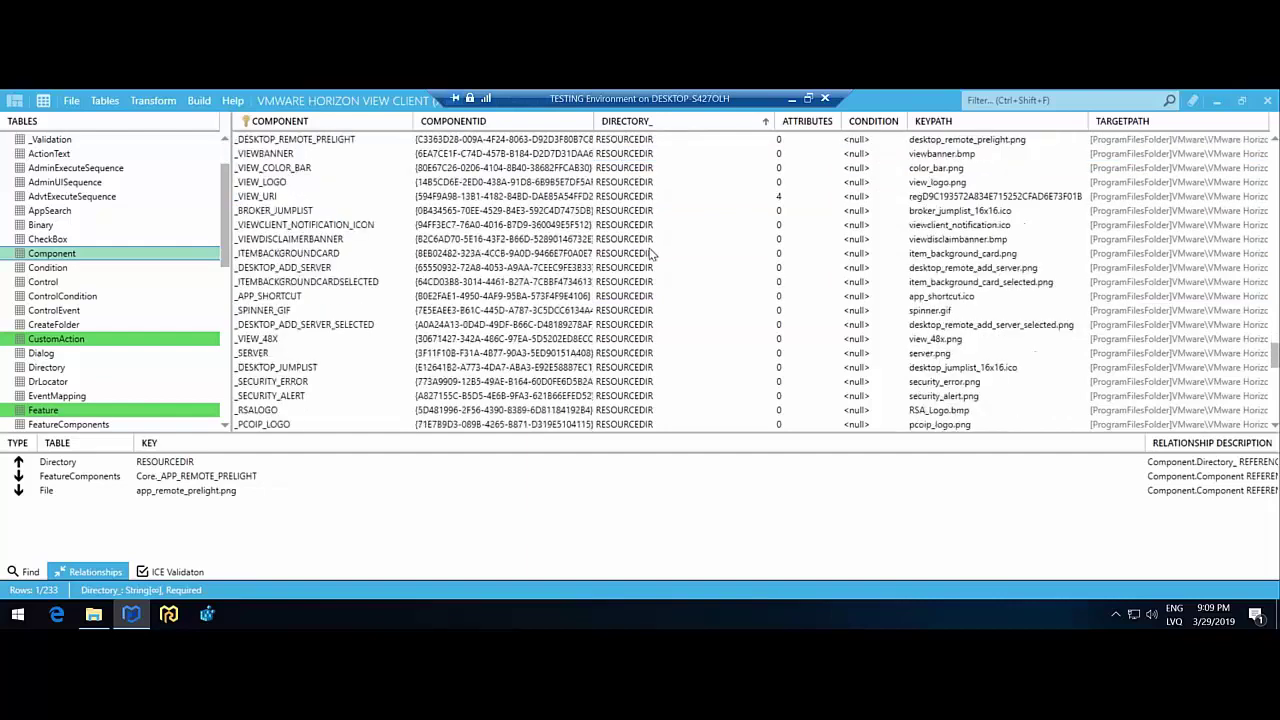
scroll(635, 388, down, 4)
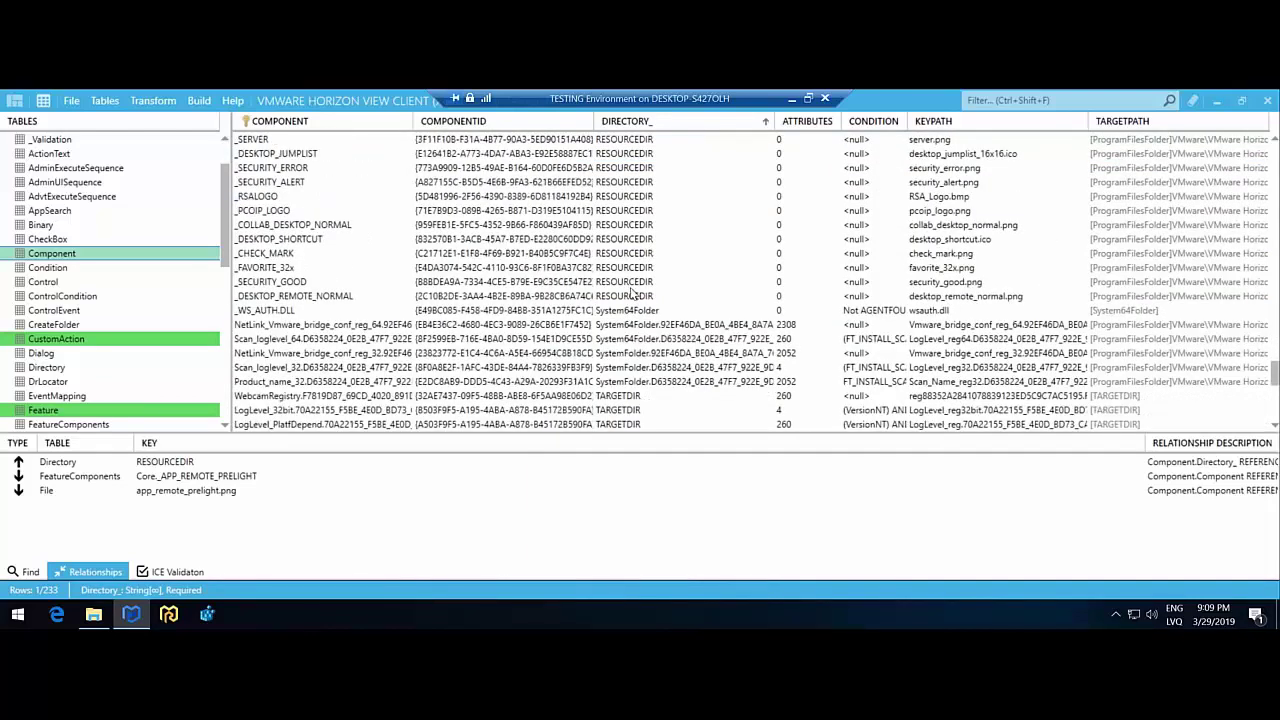
shift+click(632, 291)
scroll(628, 300, up, 9)
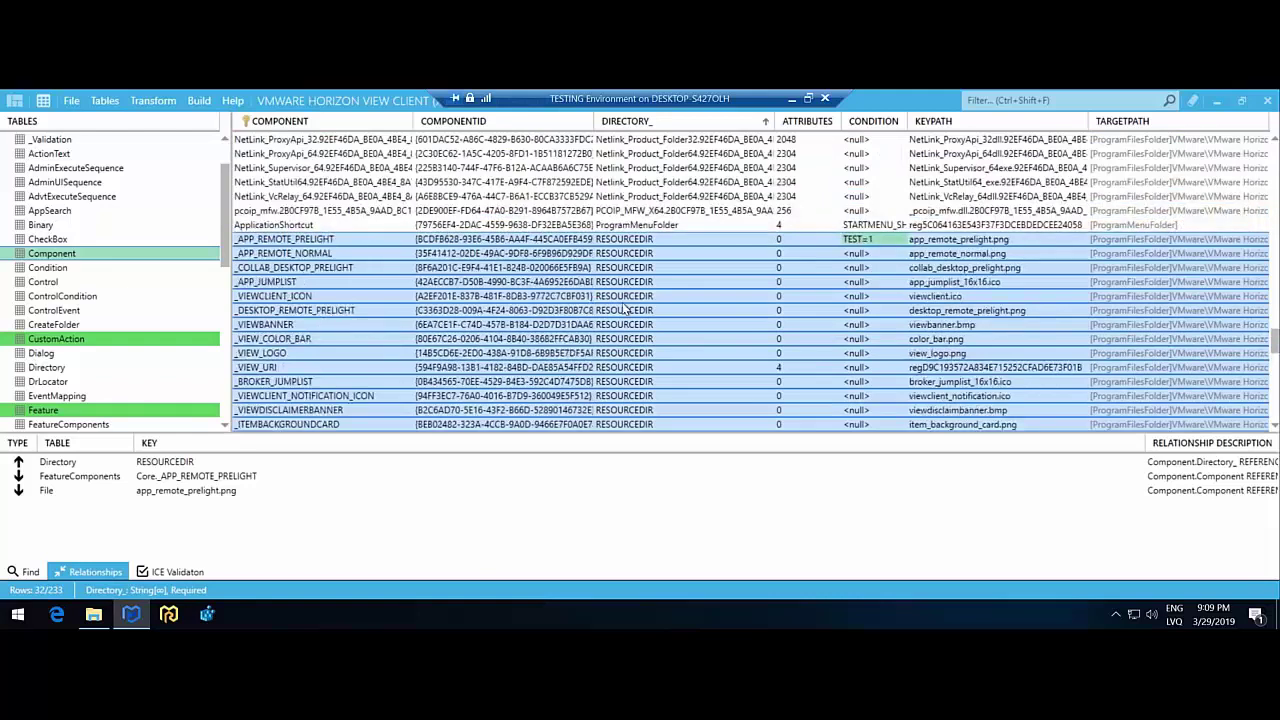
scroll(627, 310, down, 1)
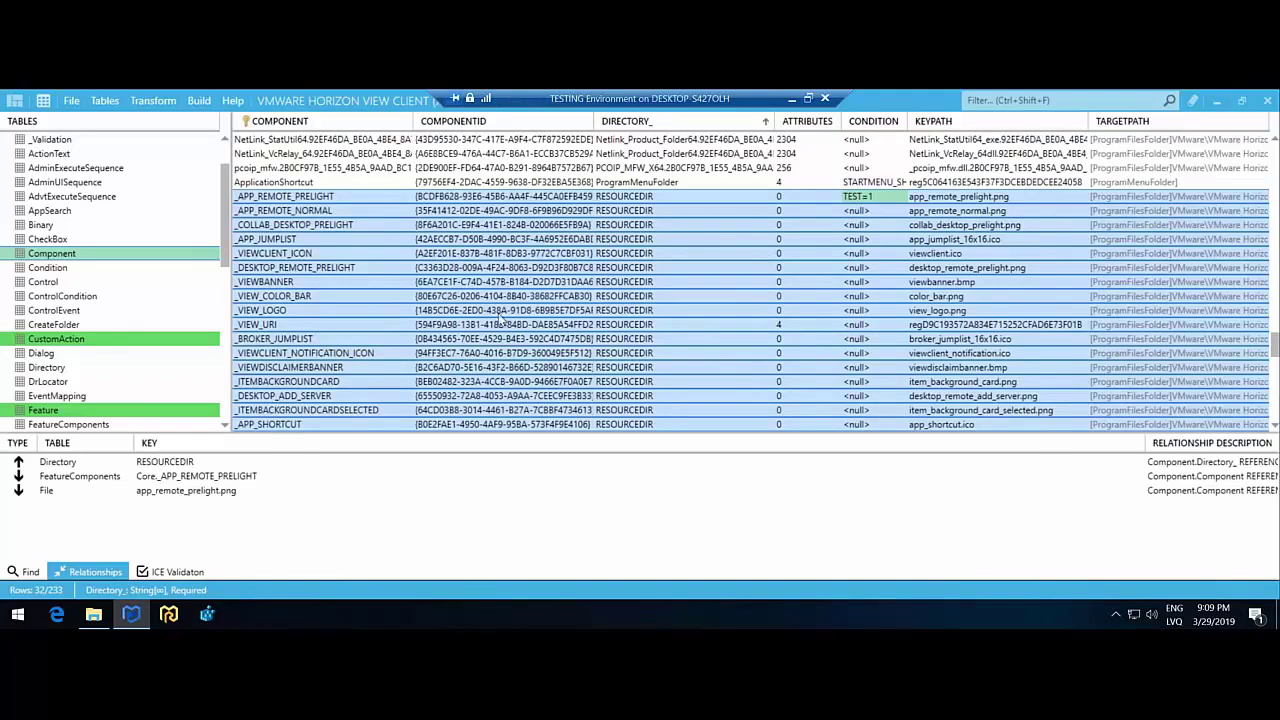
click(850, 267)
click(781, 210)
- Select all component rows in the RESOURCEDIR directory and replace their Condition cells with TEST=1 in one operation
click(781, 196)
scroll(680, 300, down, 5)
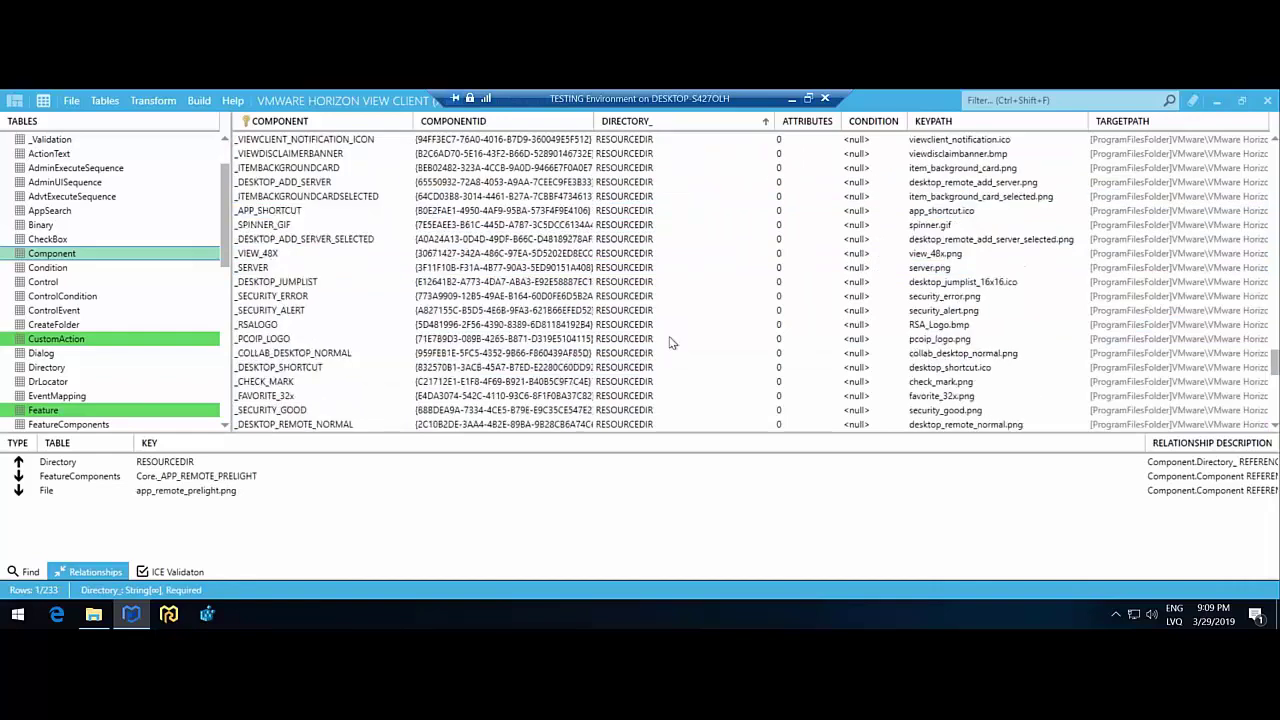
scroll(665, 344, down, 2)
shift+click(655, 348)
scroll(740, 320, up, 7)
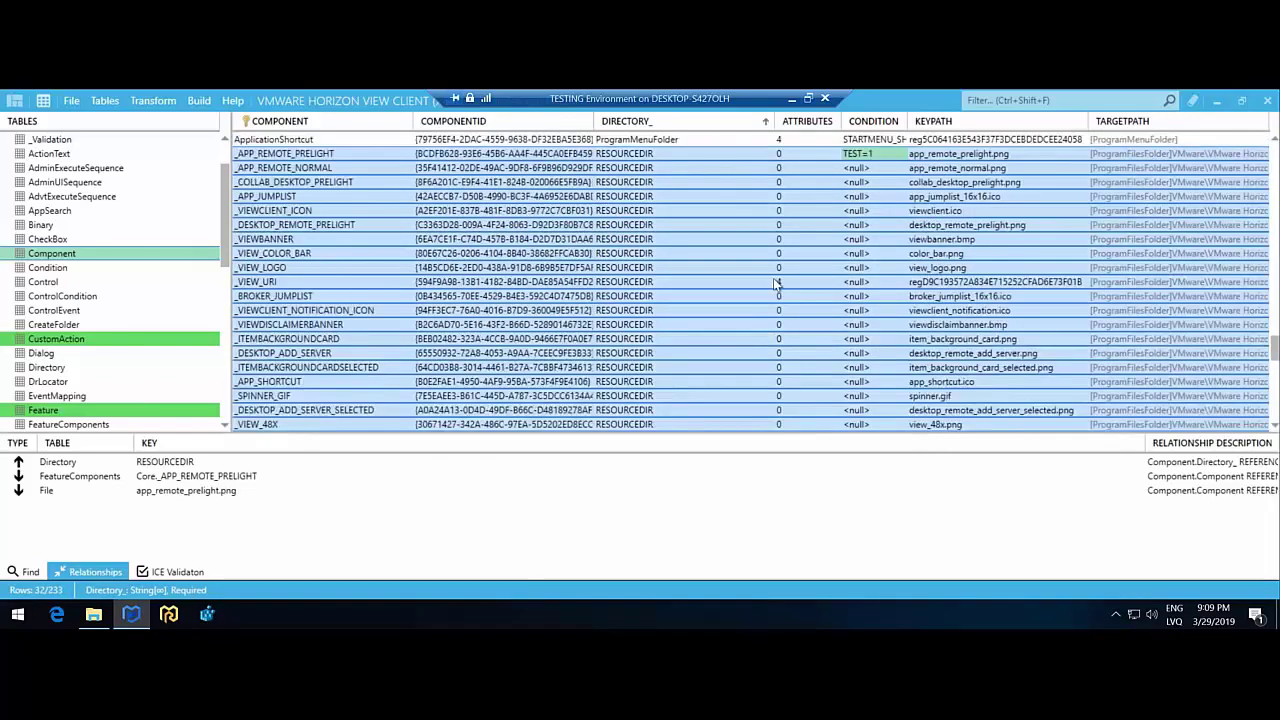
right_click(819, 296)
click(819, 338)
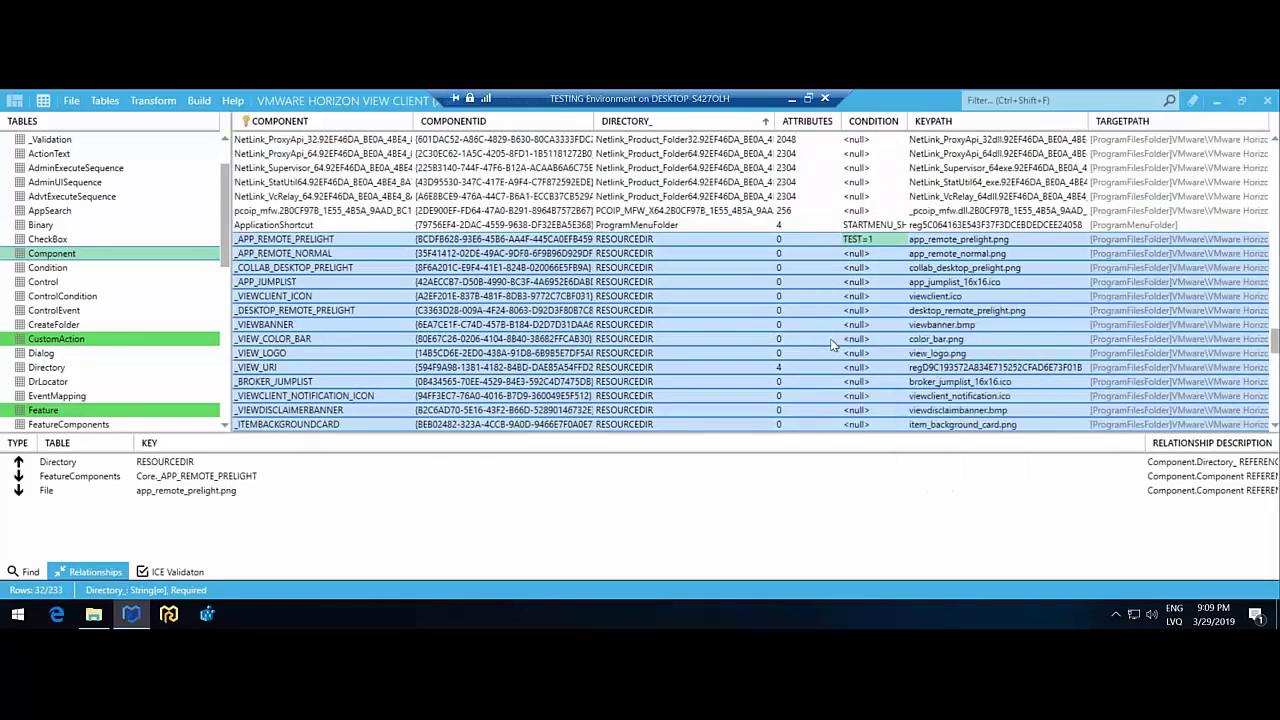
click(531, 337)
click(555, 386)
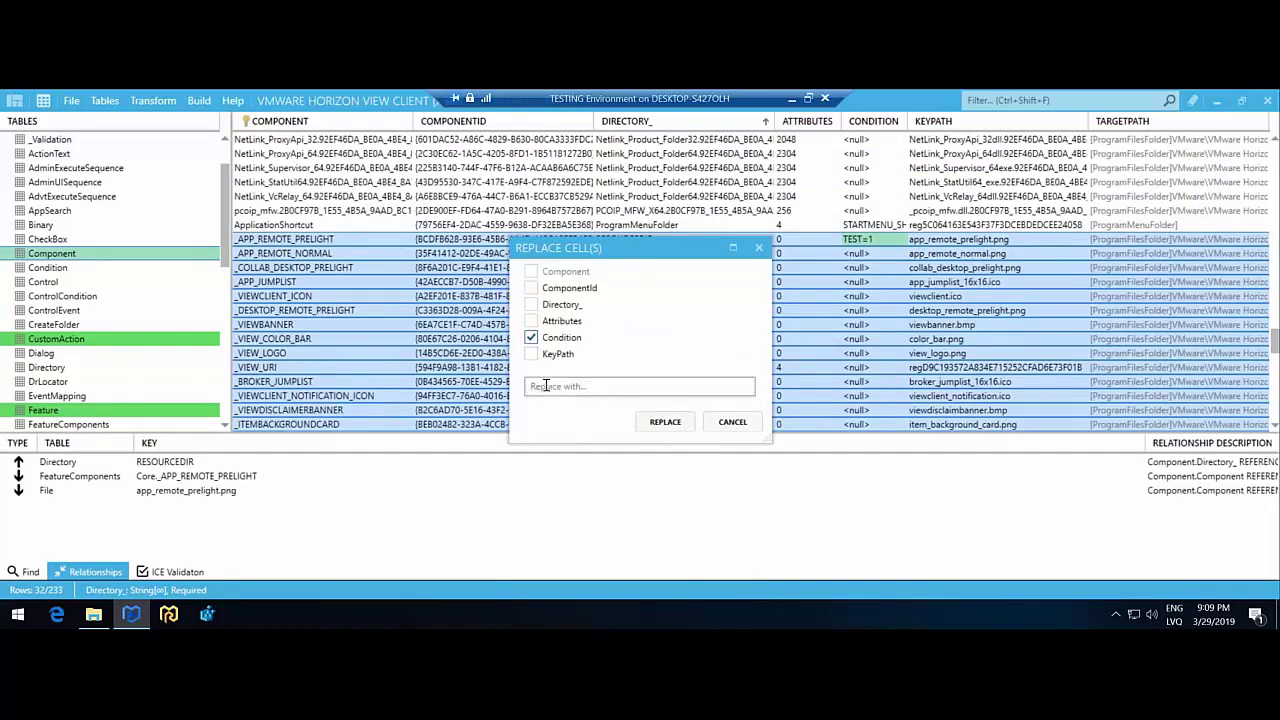
text(TEST)
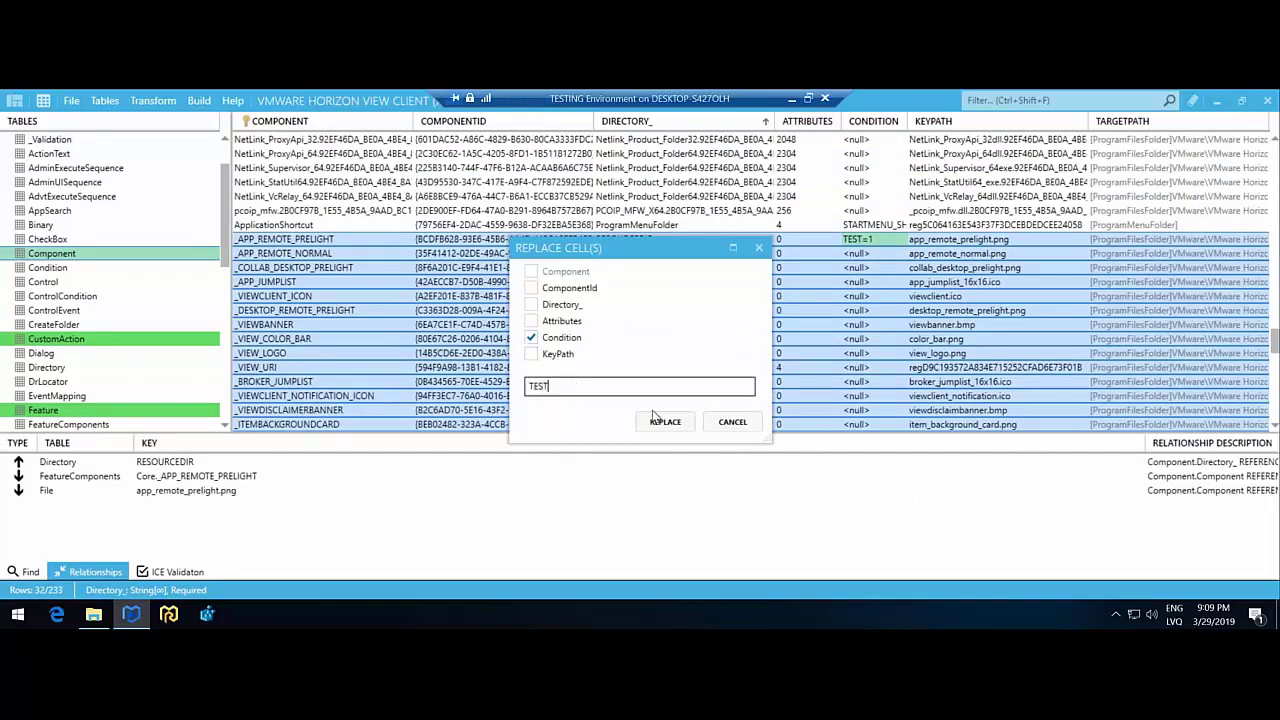
text(=1)
click(670, 422)
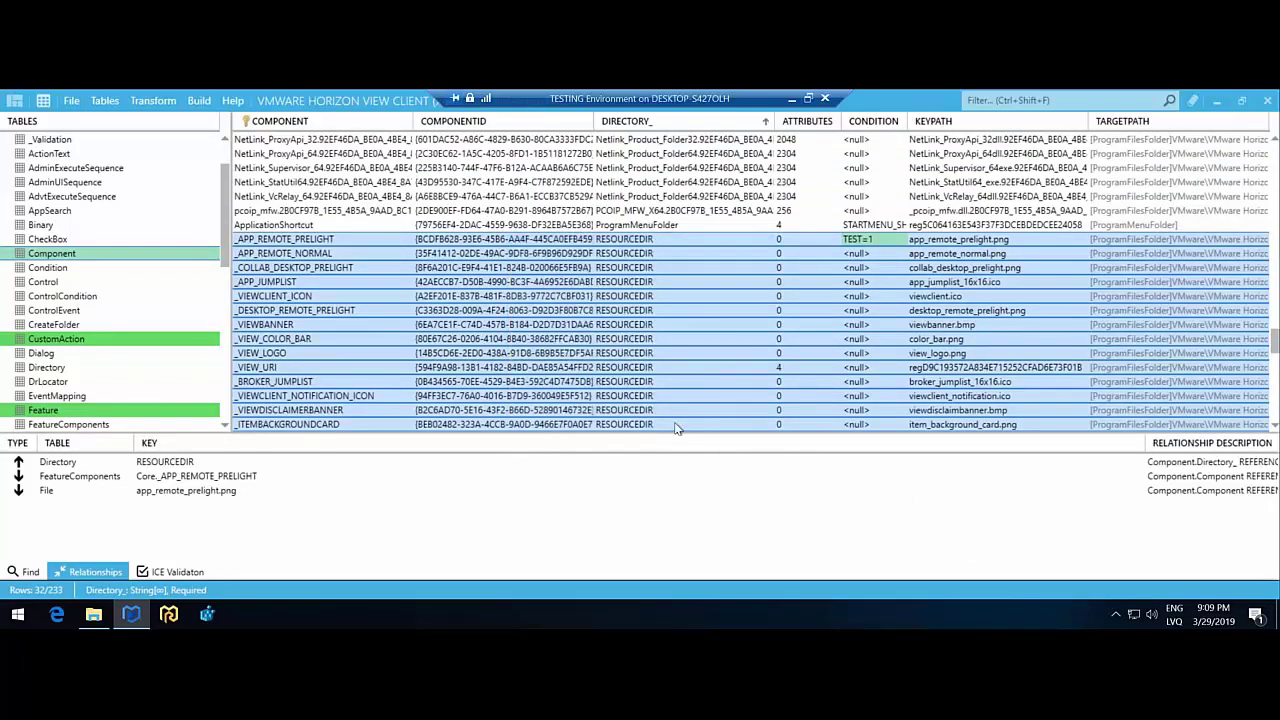
click(691, 283)
click(637, 229)
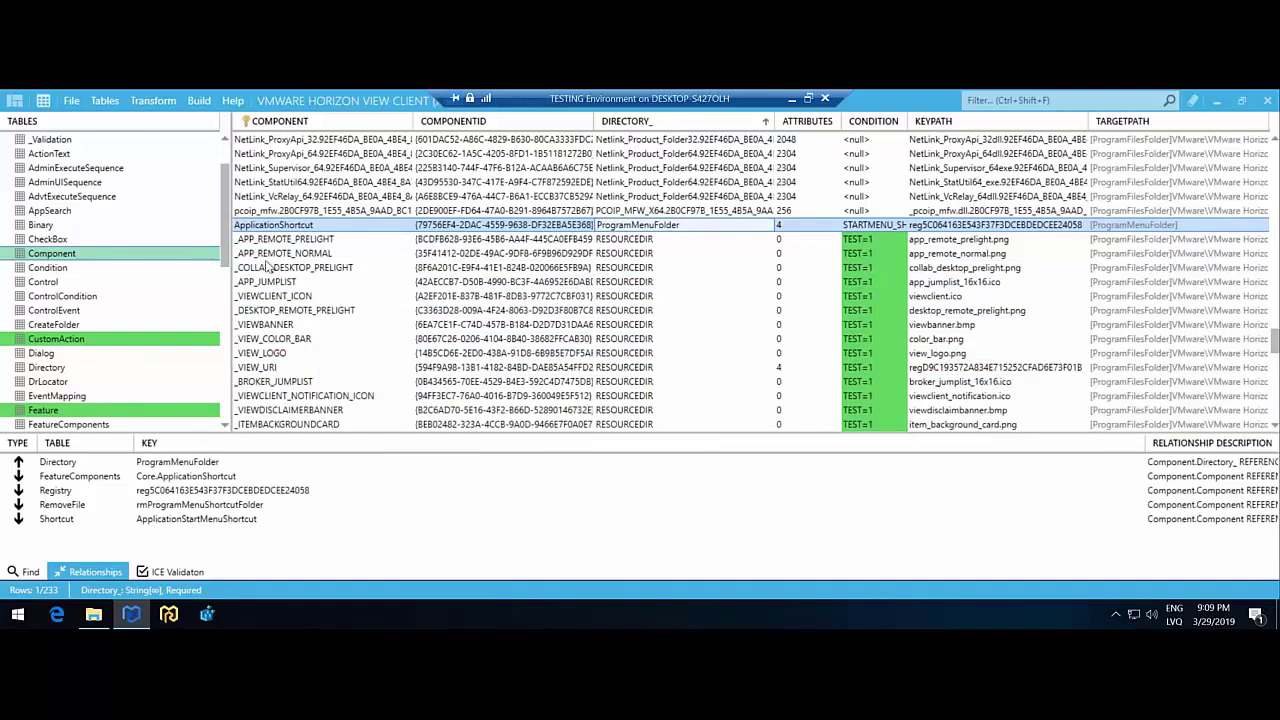
- Export the ViewClientIcon binary data from the Icon table to a file in the HorizonClientMSI folder and minimize the table editor
scroll(221, 198, up, 2)
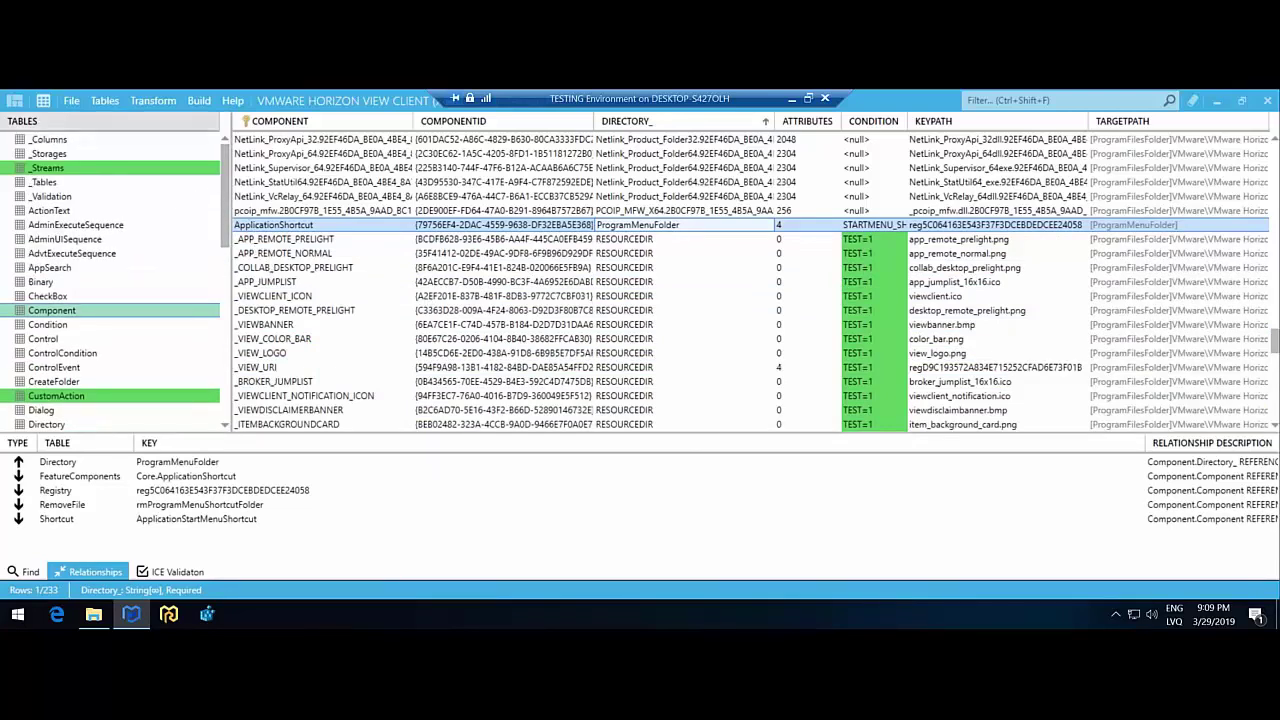
scroll(87, 321, down, 4)
click(40, 339)
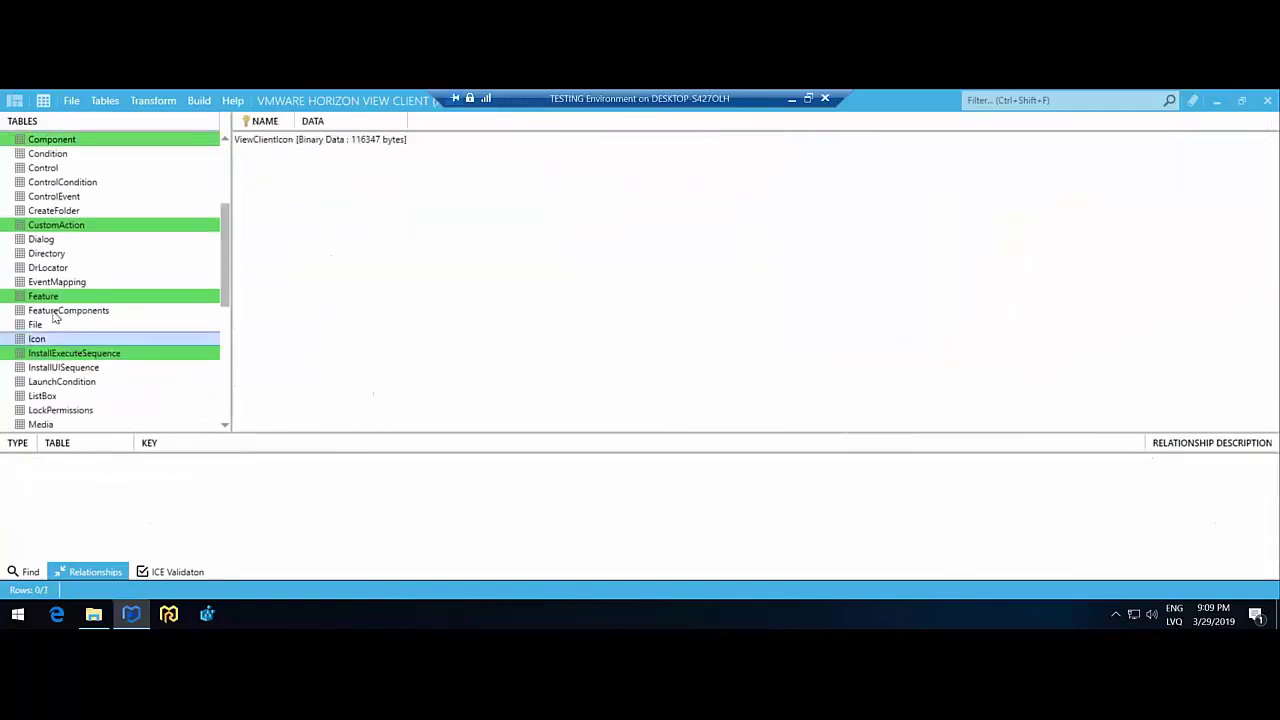
click(324, 140)
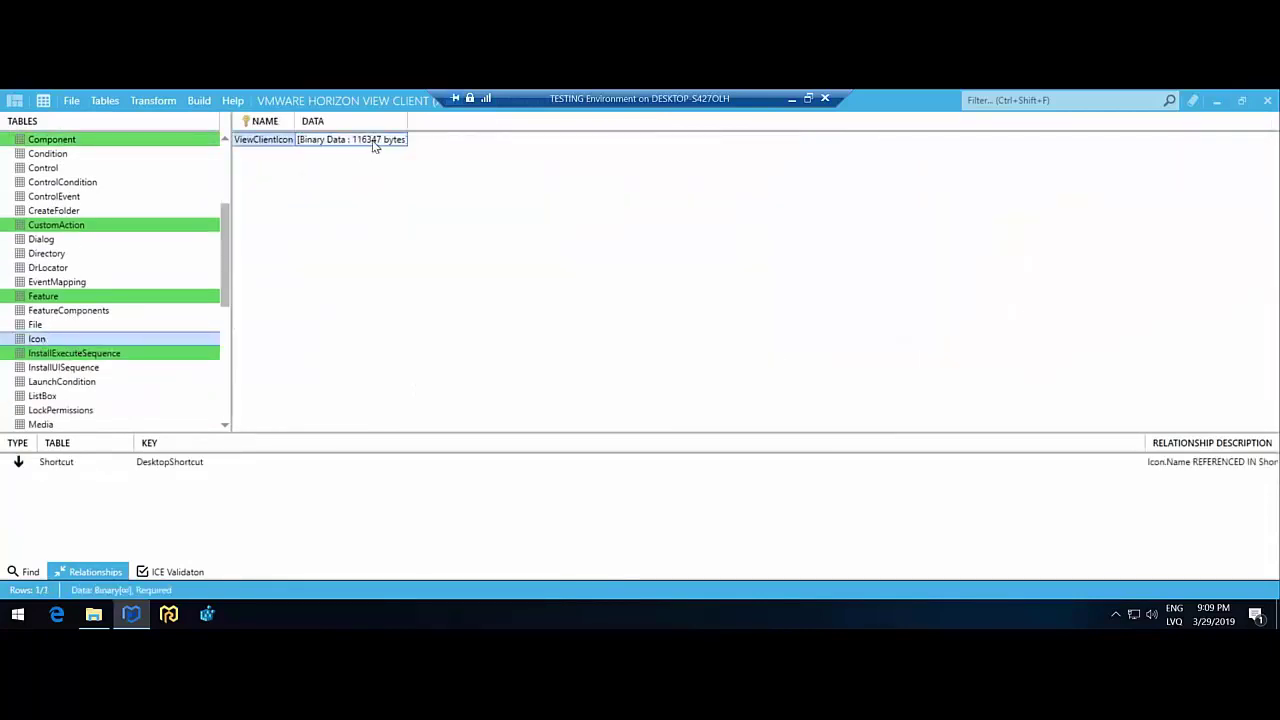
click(437, 140)
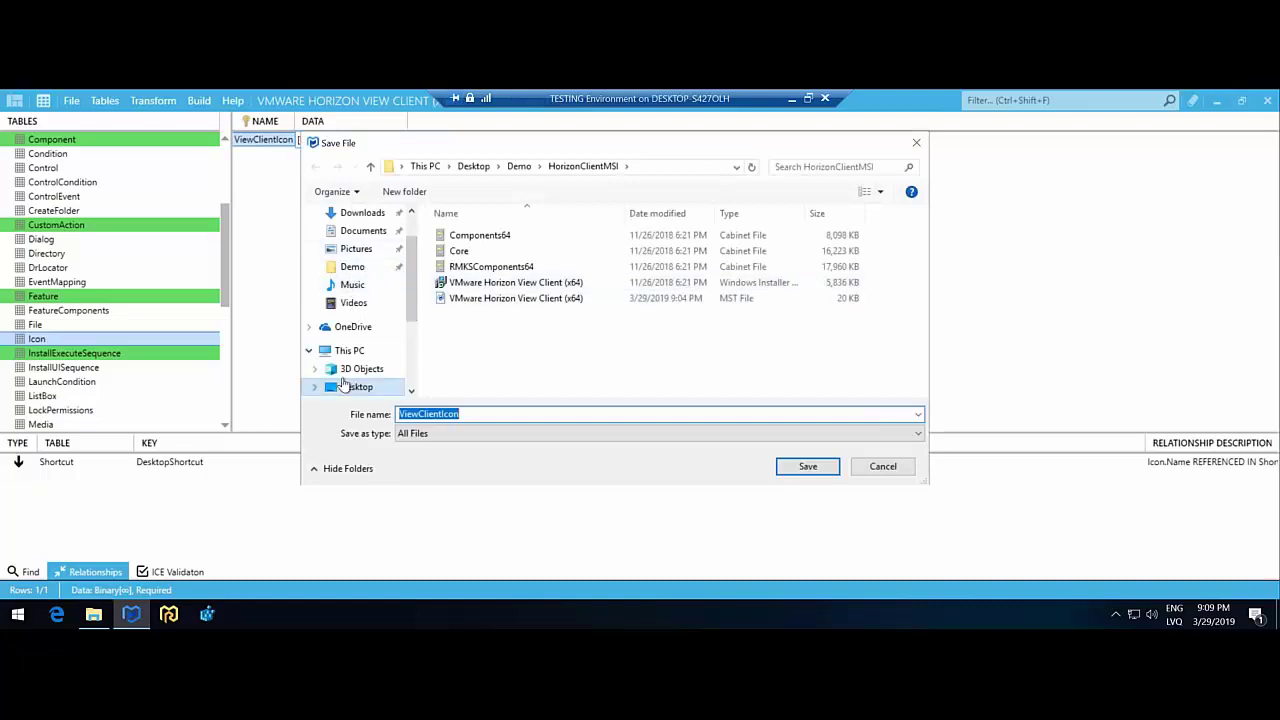
click(472, 413)
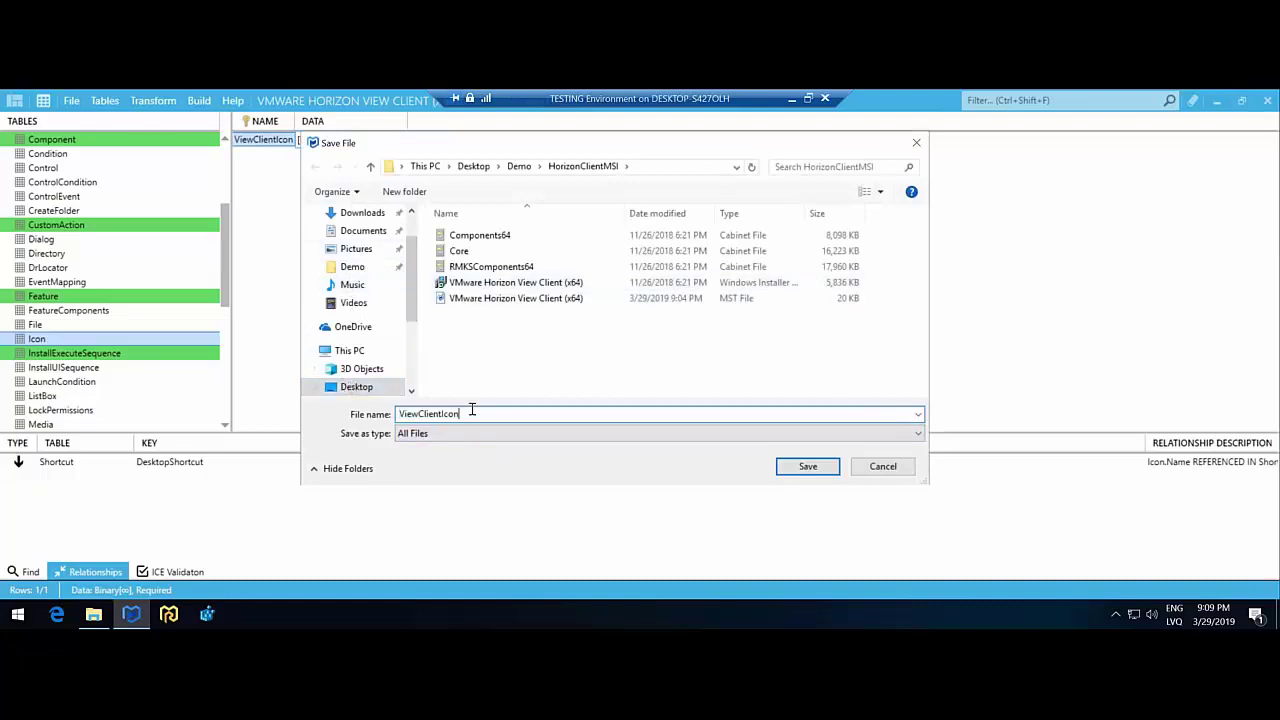
click(780, 467)
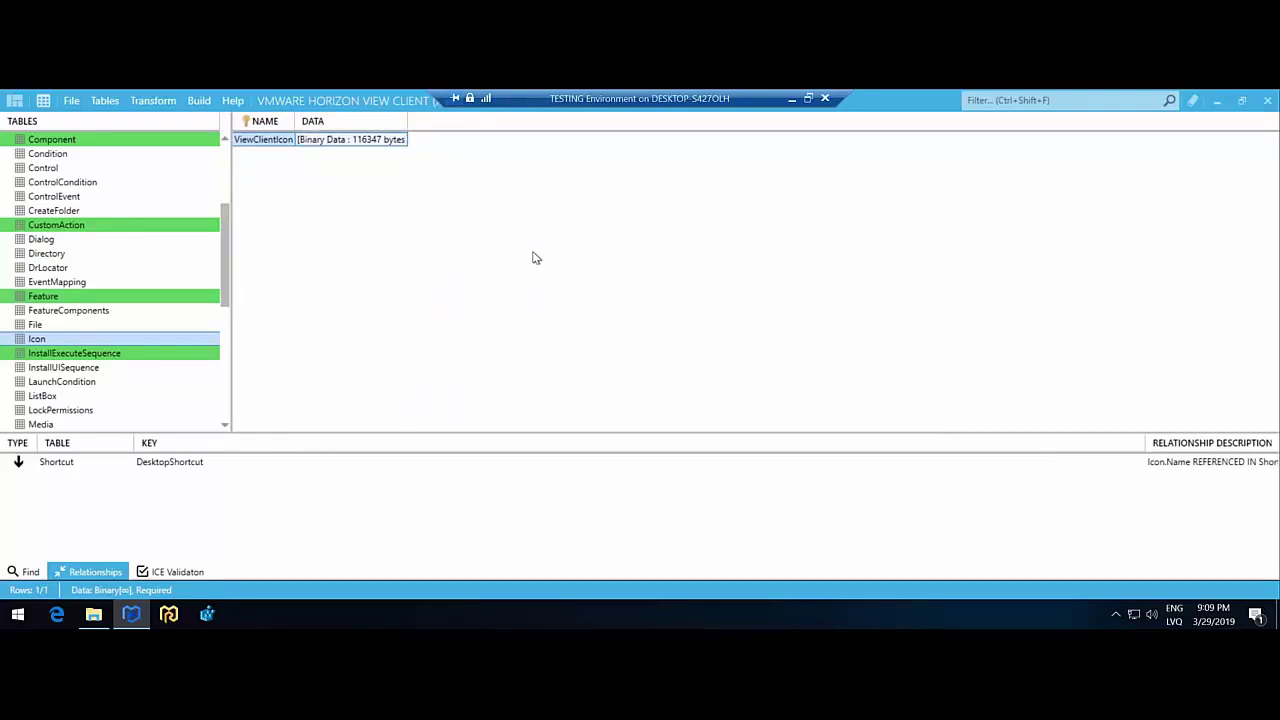
click(1215, 100)
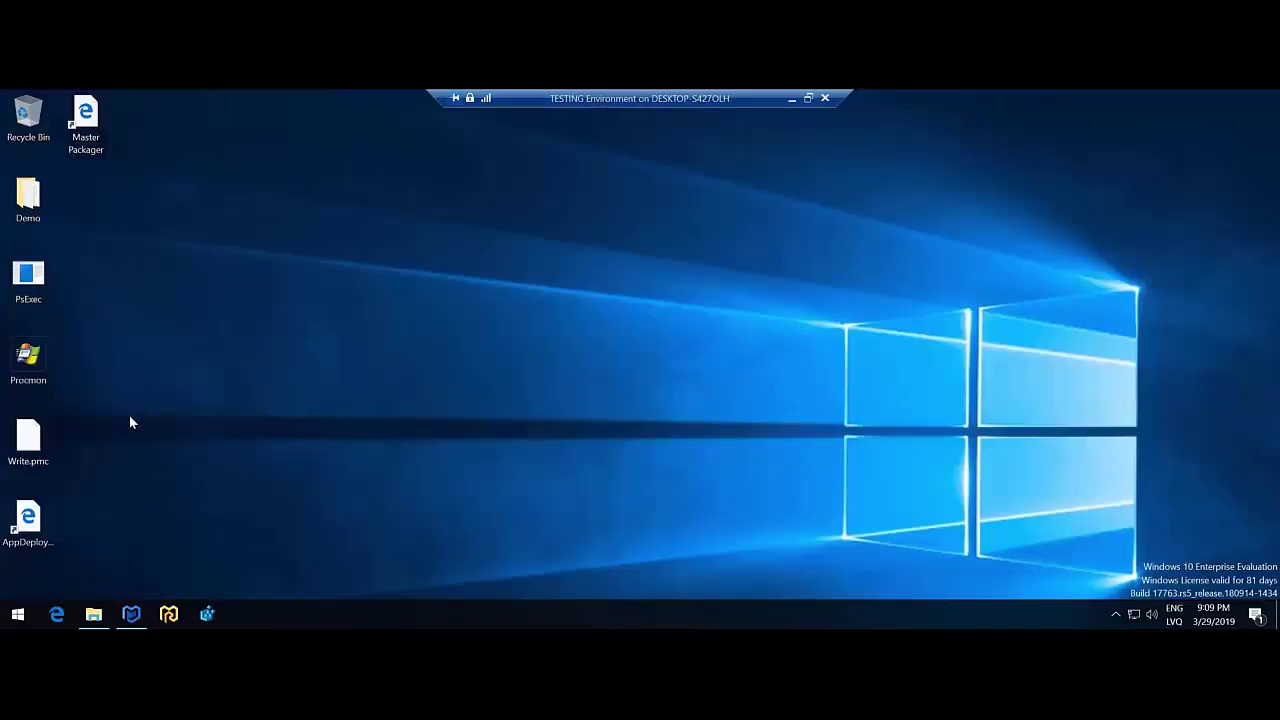
- Export the ViewClientIcon binary data to the Desktop as ViewClientIcon.ico, then minimize the table editor and select the exported icon
click(130, 614)
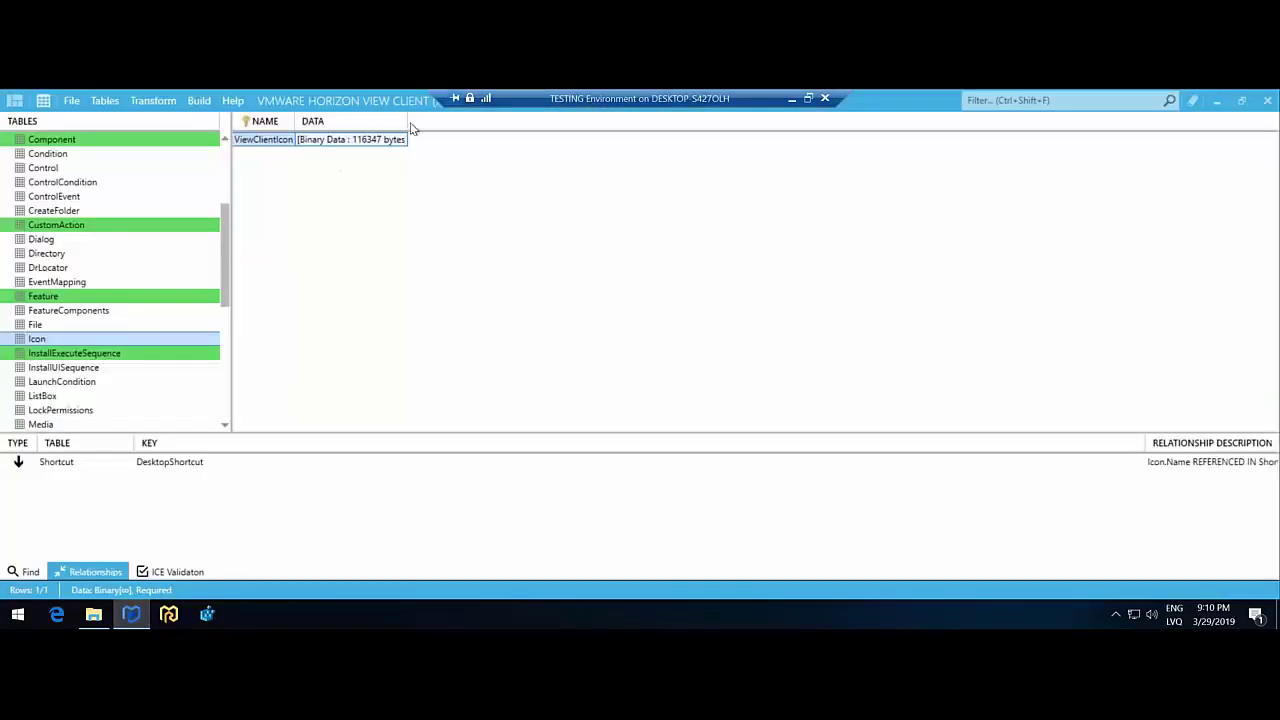
click(396, 140)
click(437, 142)
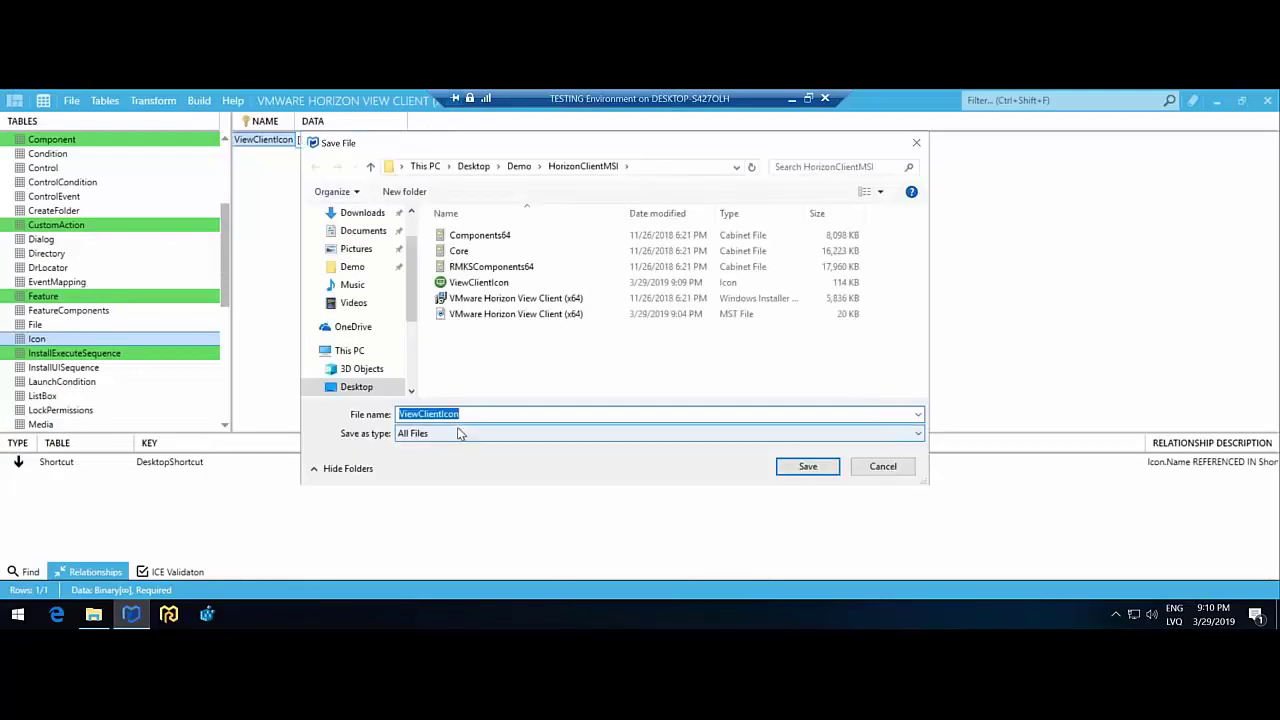
click(469, 413)
text(.ic)
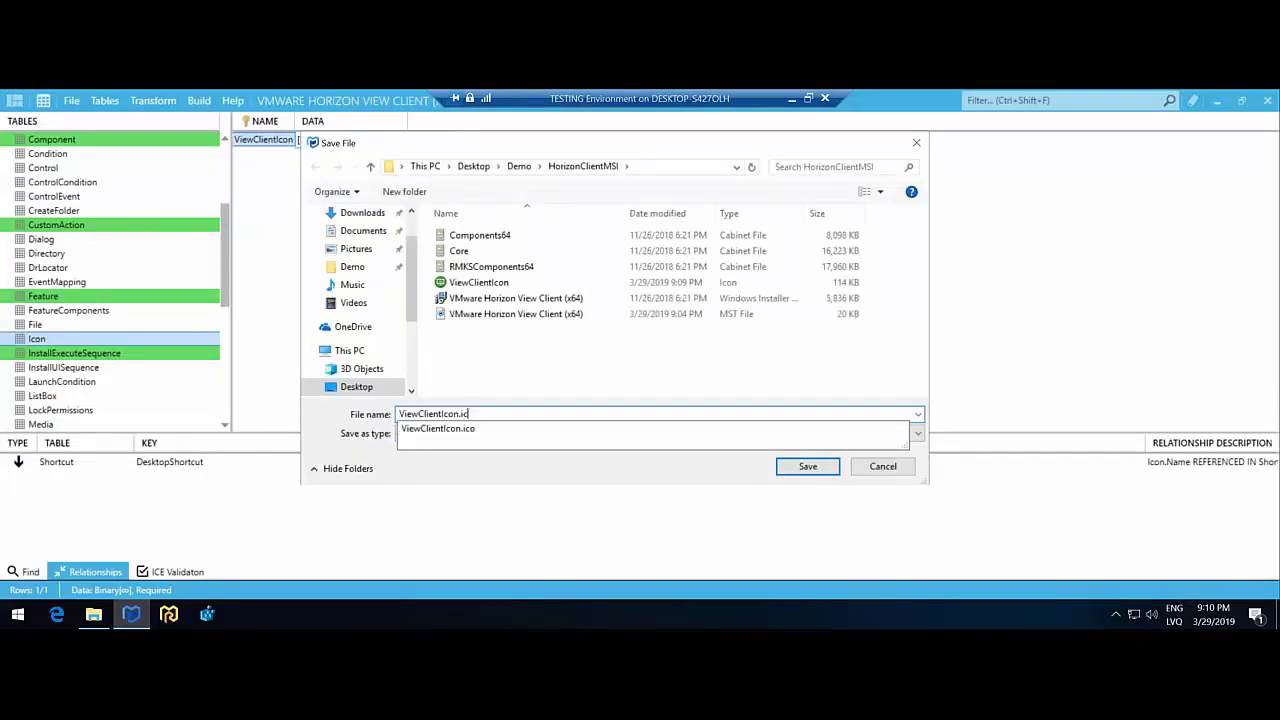
text(o)
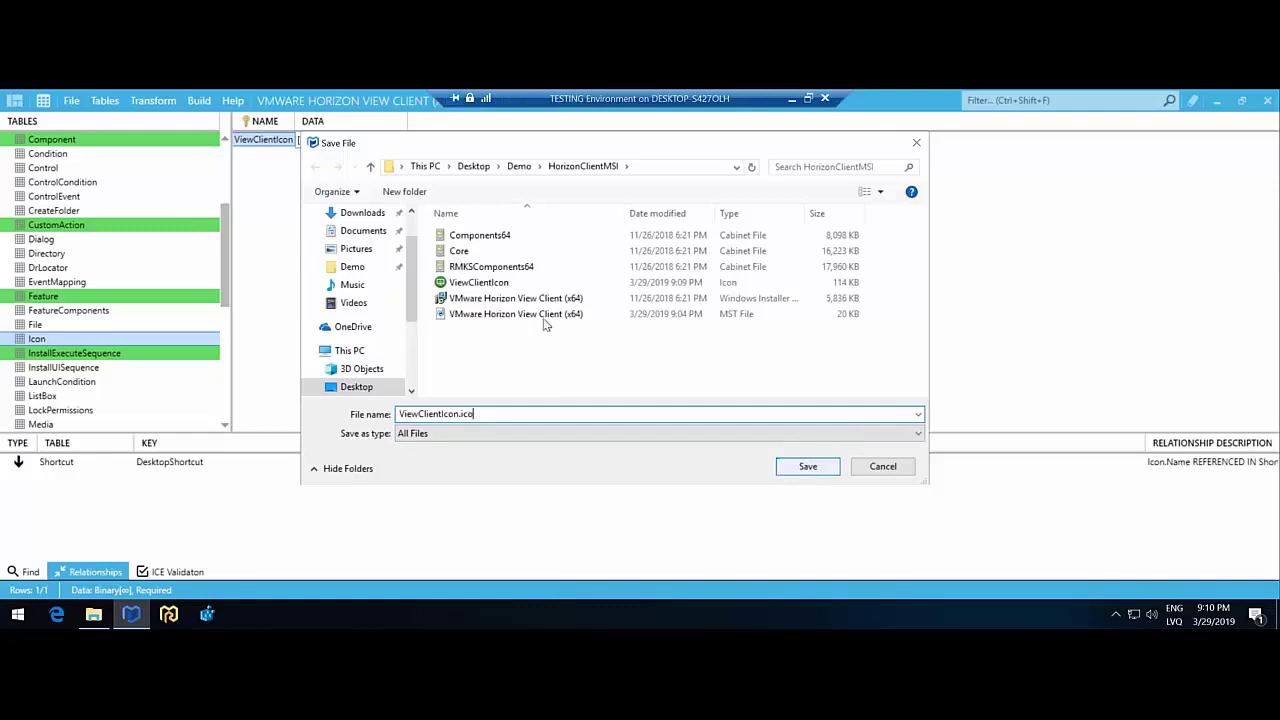
click(355, 387)
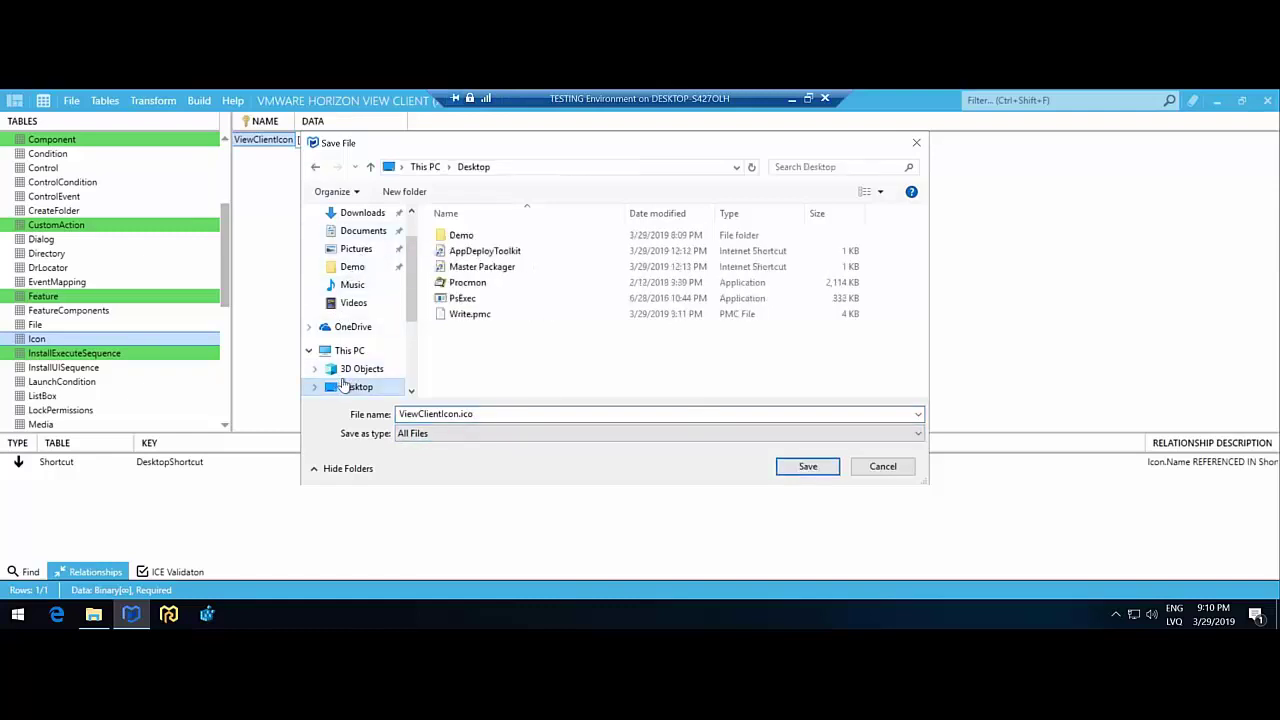
click(807, 466)
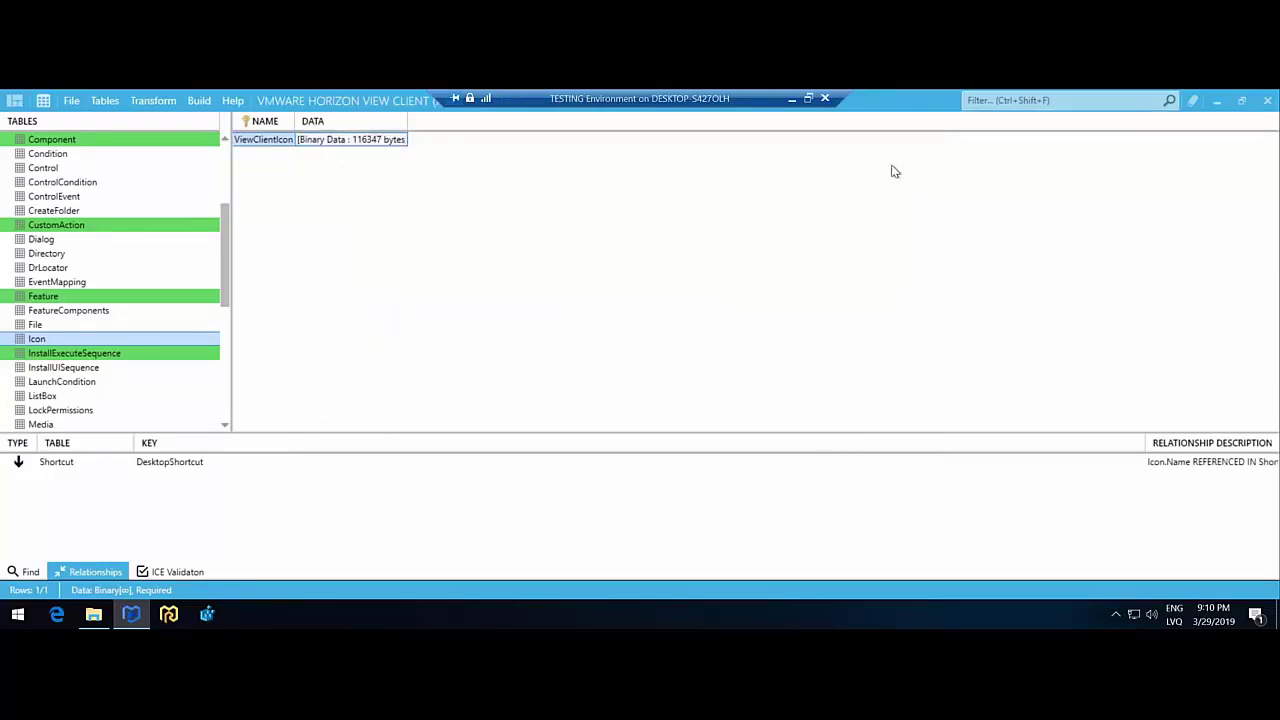
click(1216, 100)
click(88, 220)
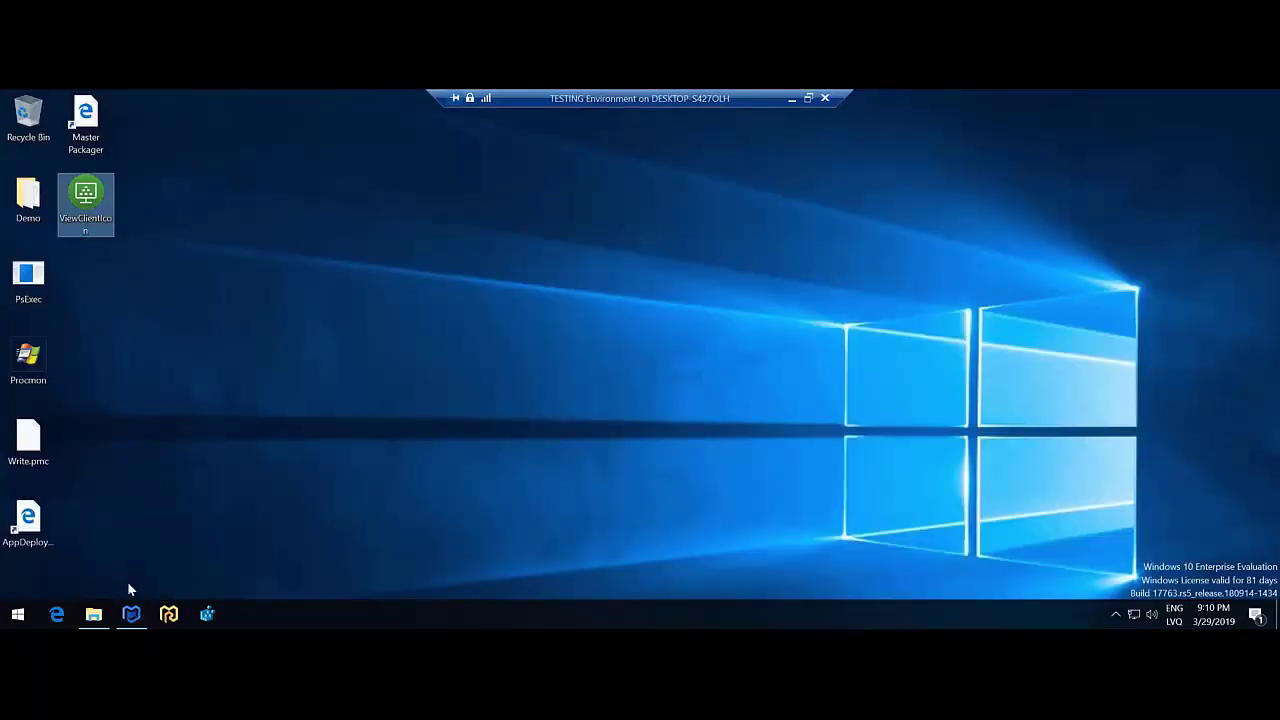
- Open the AppSearch subfolder of the Demo folder and minimize the Horizon Client package window
click(131, 613)
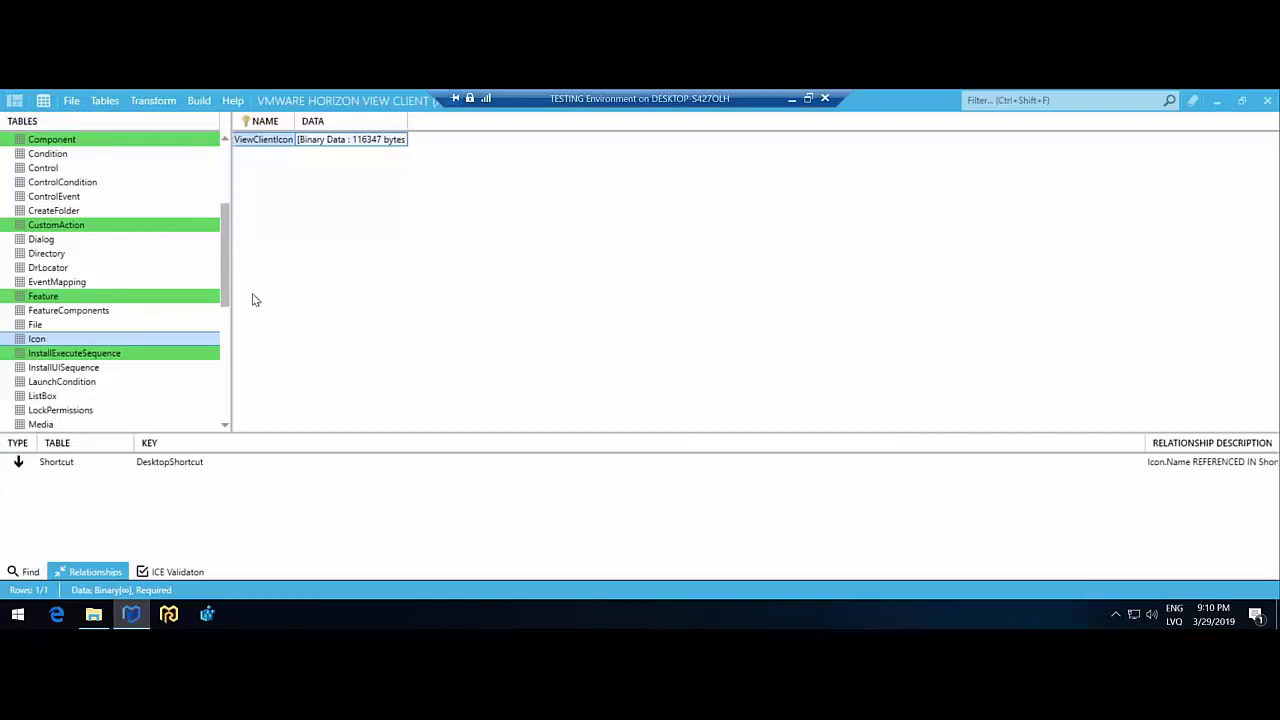
drag(410, 102, 554, 159)
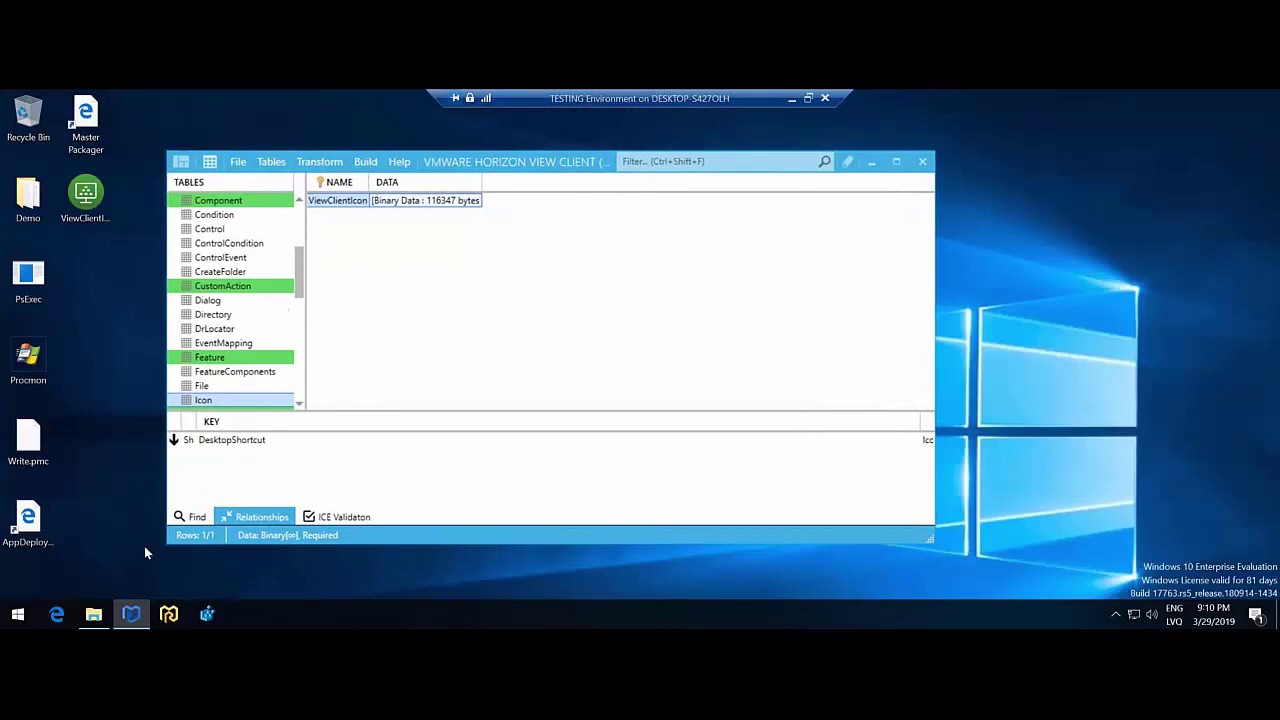
click(93, 613)
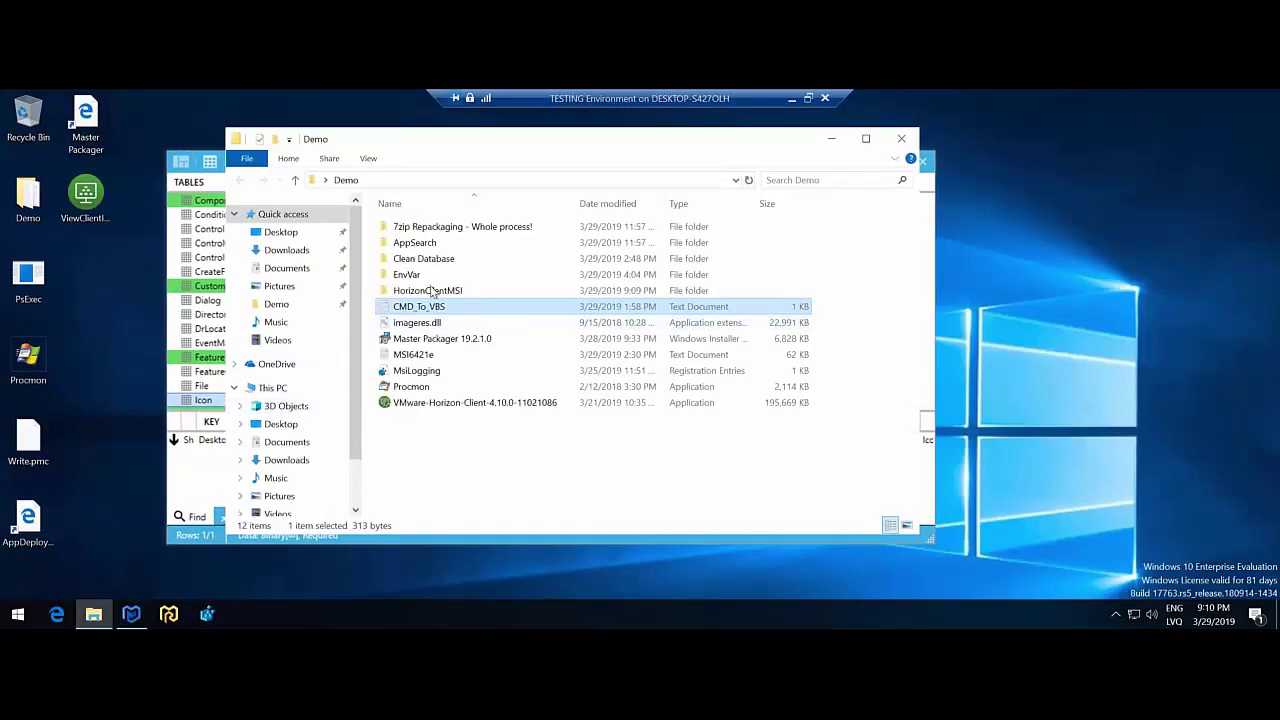
double_click(414, 242)
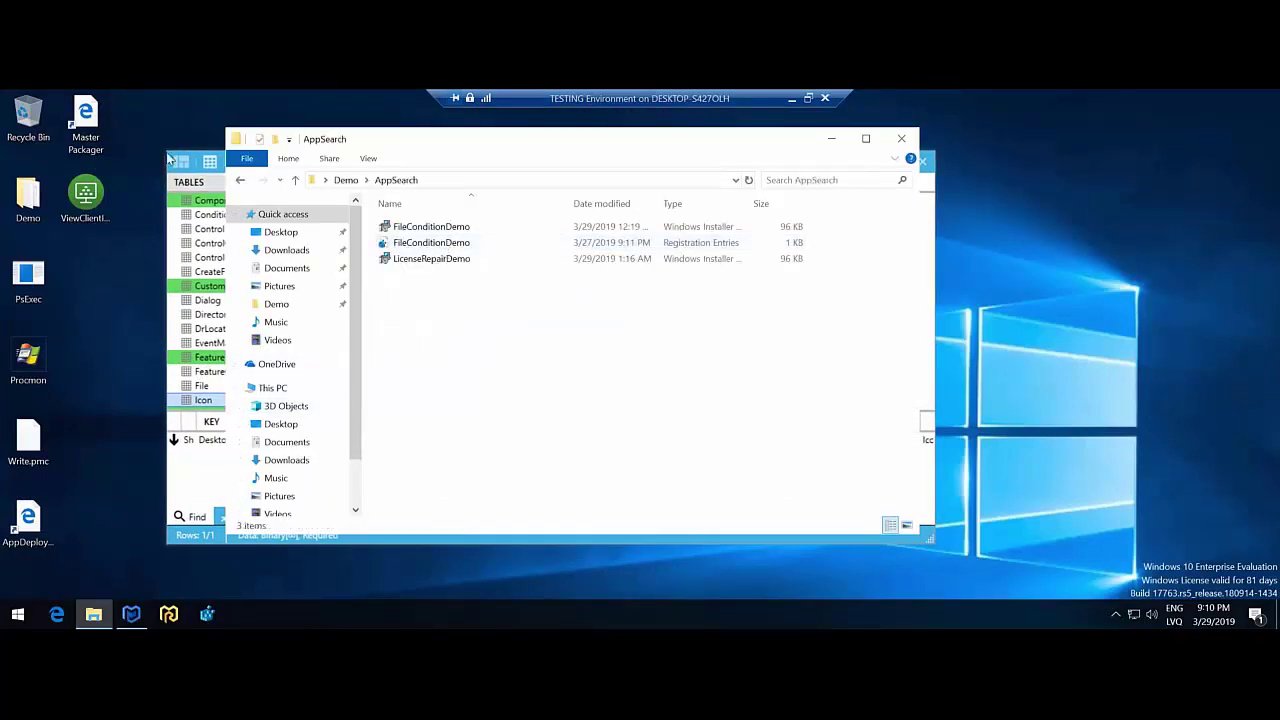
click(164, 258)
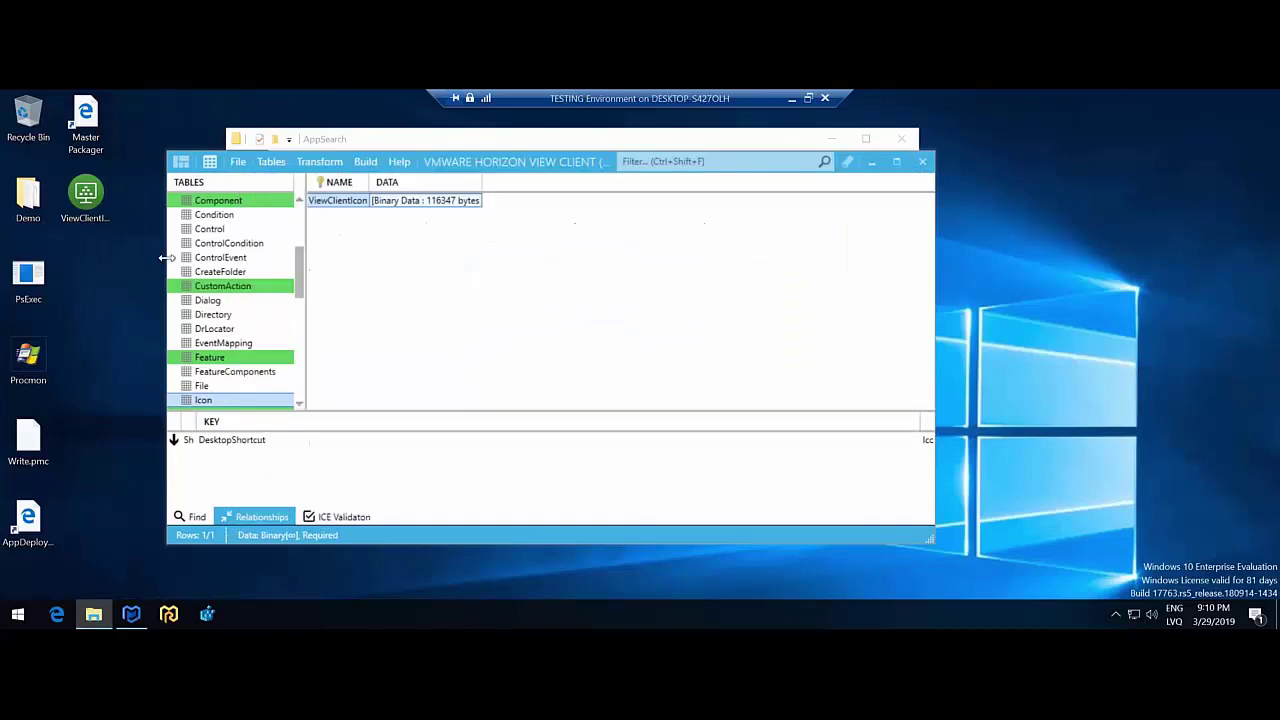
click(871, 162)
- Open the FileConditionDemo Windows Installer package from the AppSearch folder in Master Packager
click(428, 230)
right_click(428, 232)
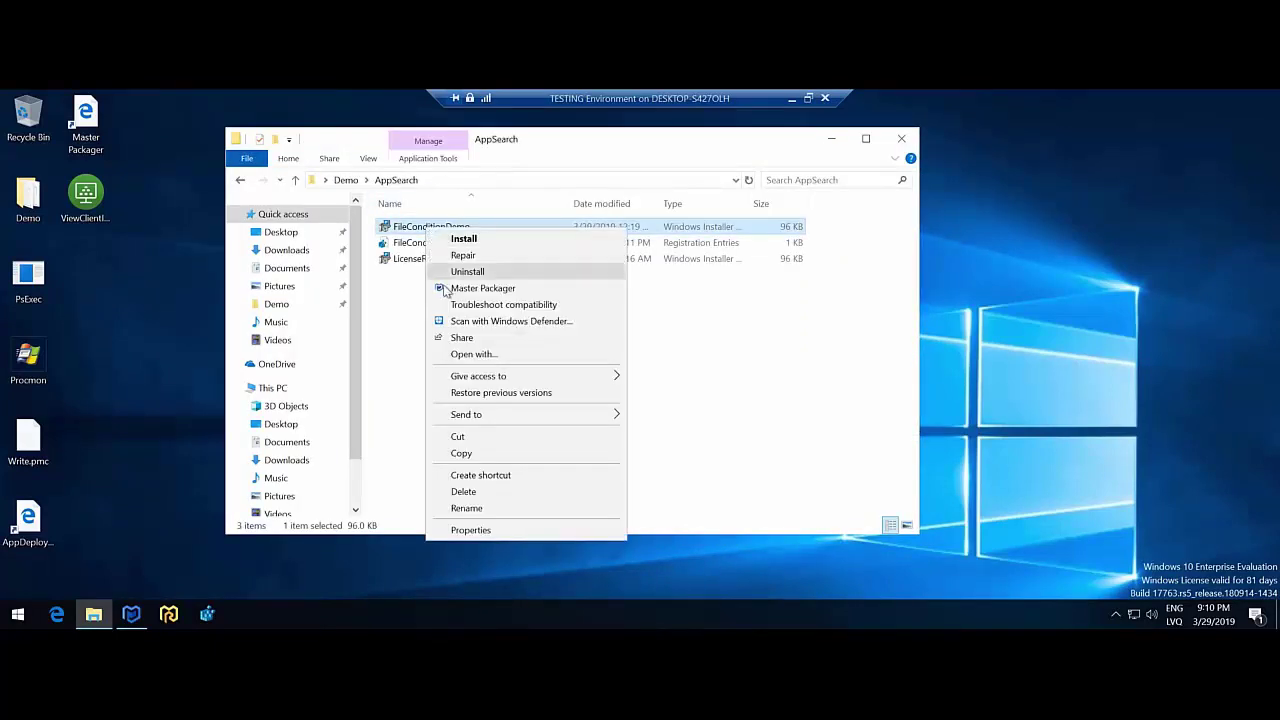
click(470, 287)
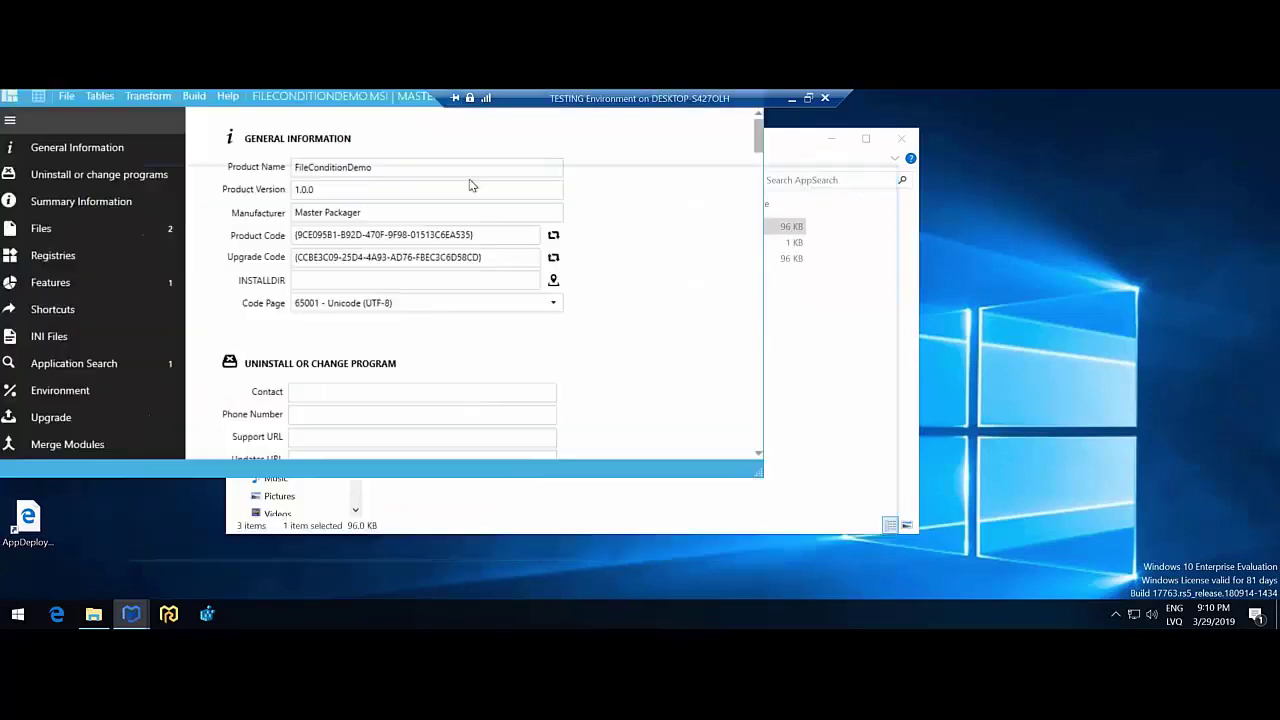
- Show the files in MyCompany under ProgramFilesFolder and examine the components of both Configuration.txt files
click(160, 240)
double_click(300, 221)
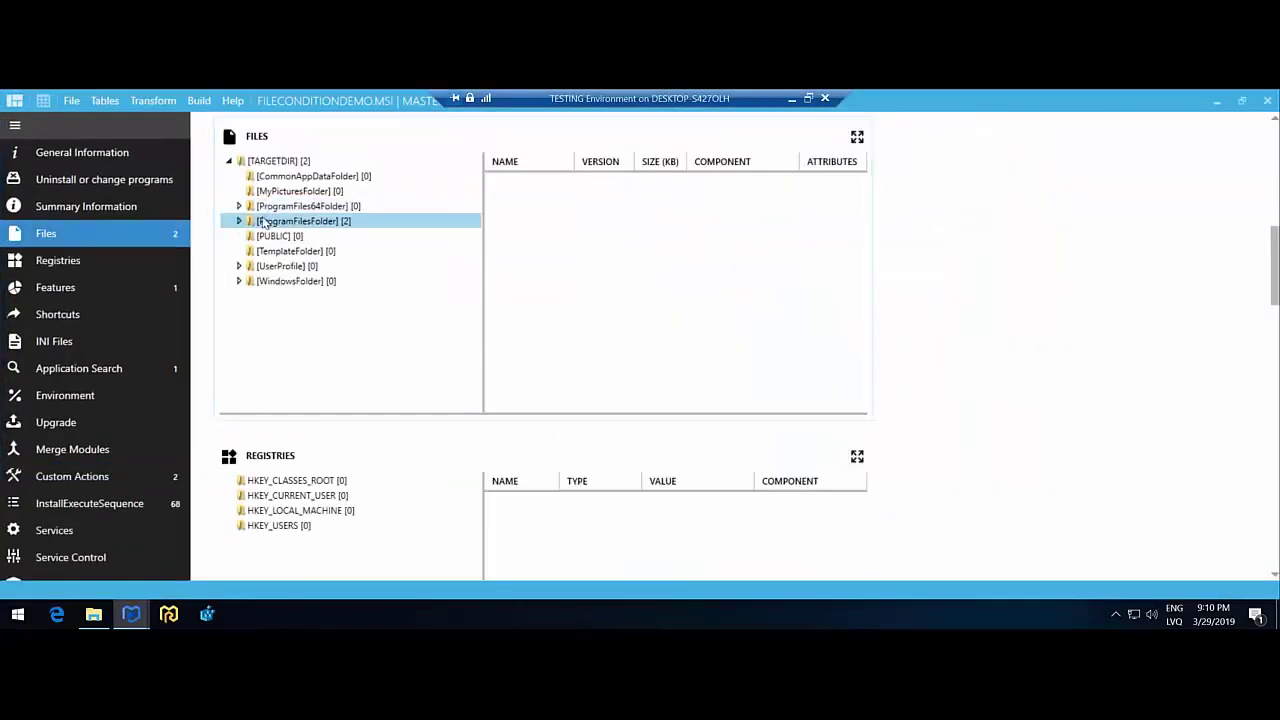
click(288, 252)
click(540, 203)
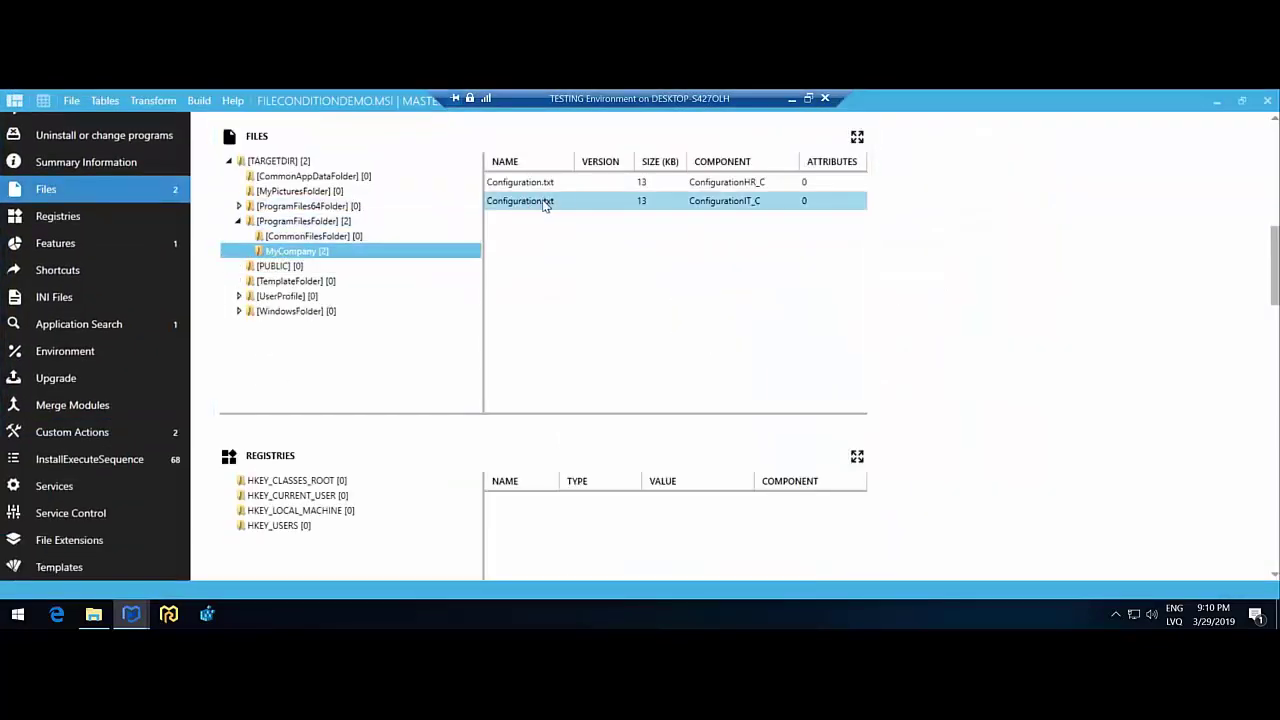
click(549, 207)
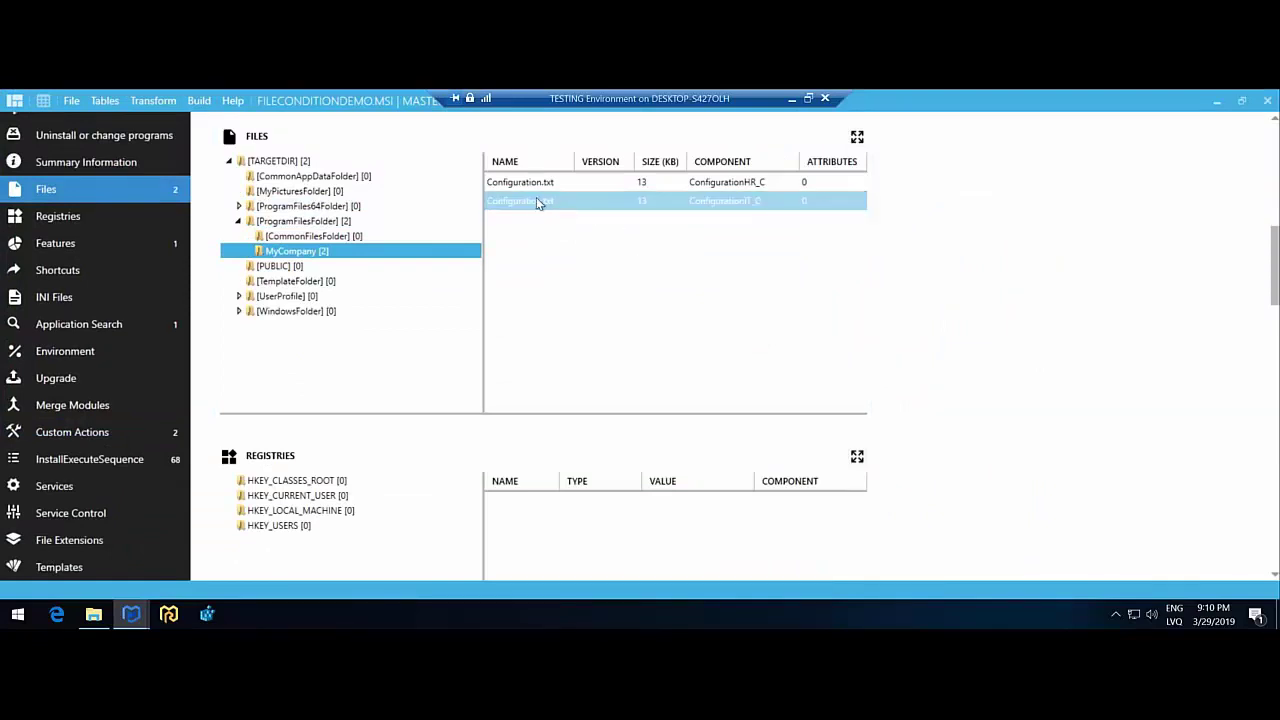
click(539, 208)
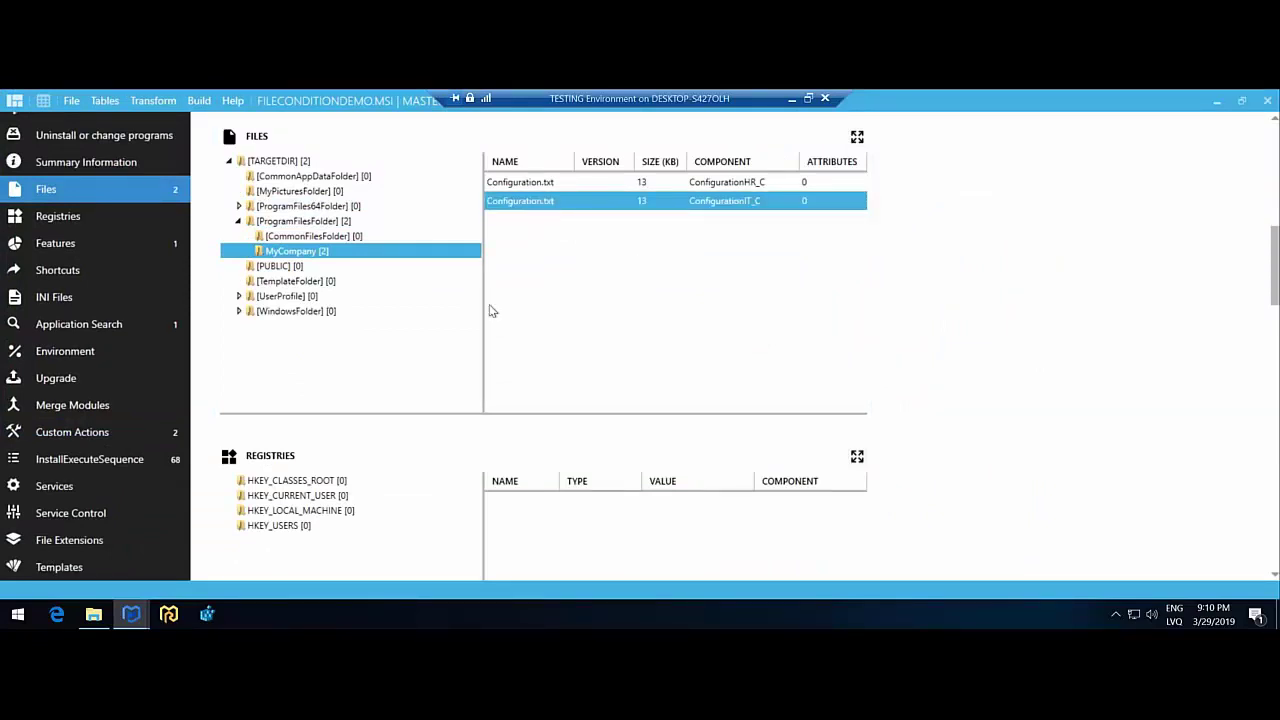
click(726, 185)
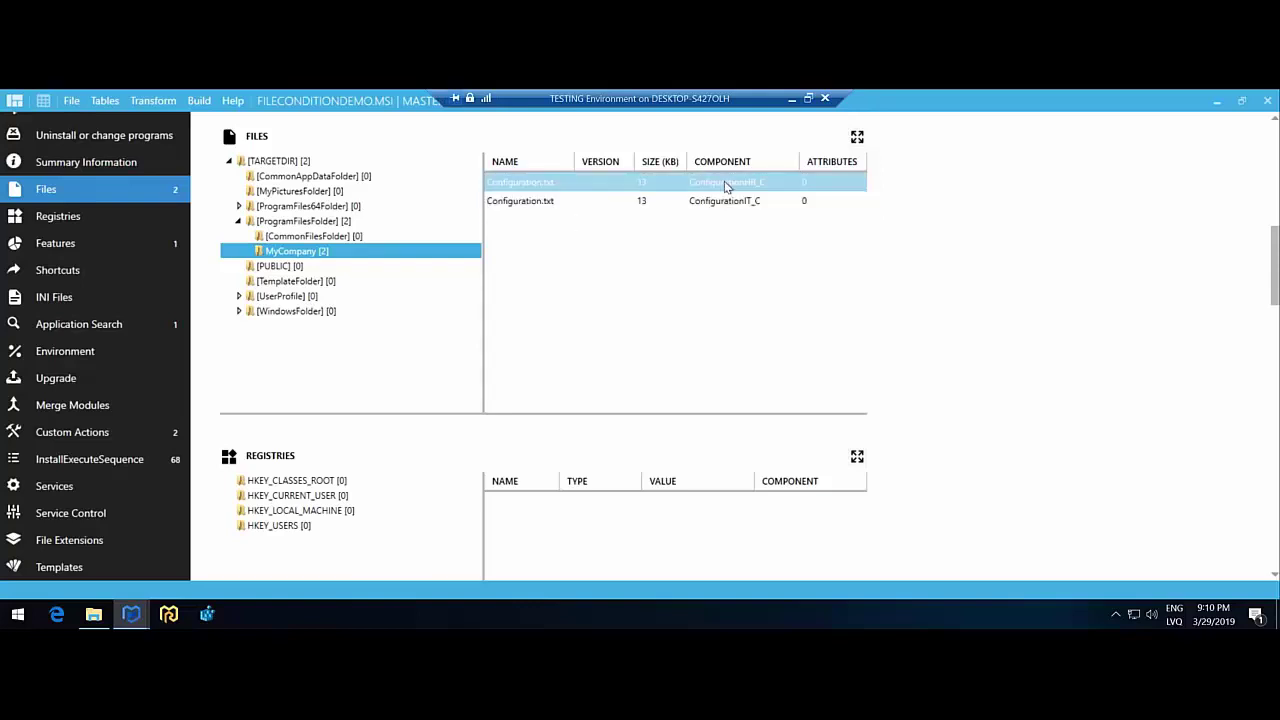
click(718, 201)
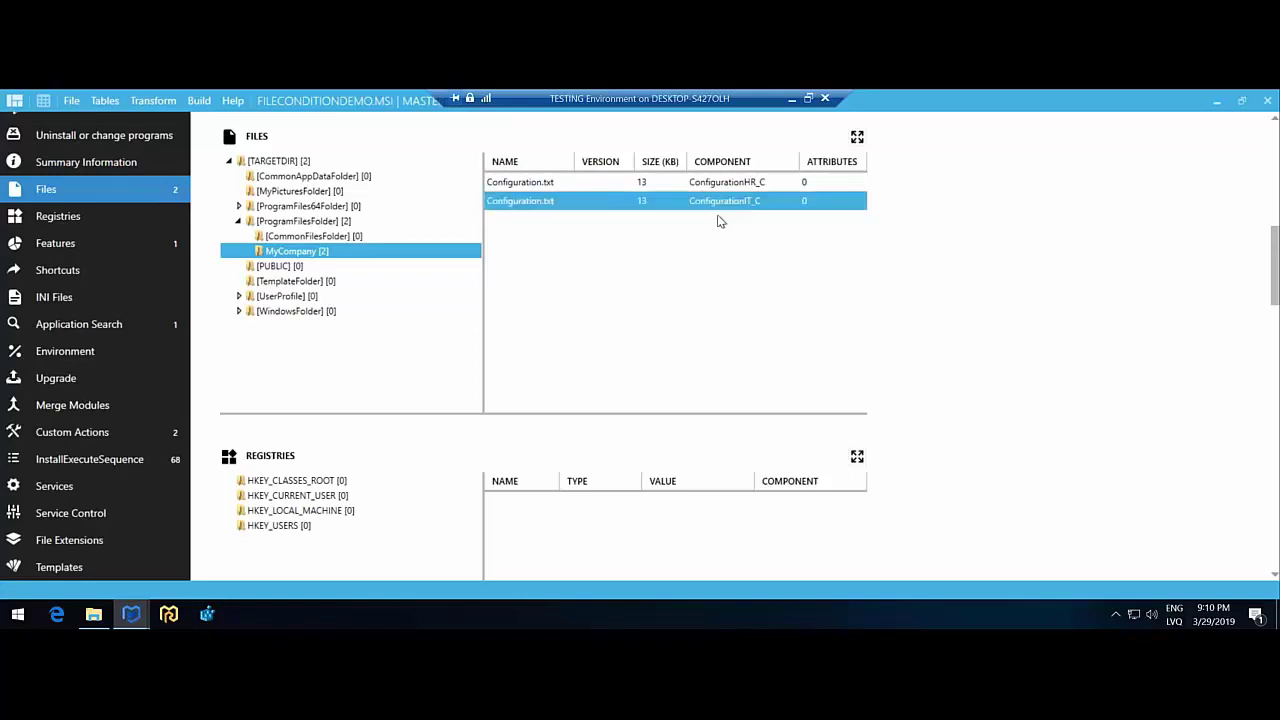
- Show the ConfigurationIT_C file in the table editor, follow its Component relationship and examine the conditions of both components
right_click(545, 204)
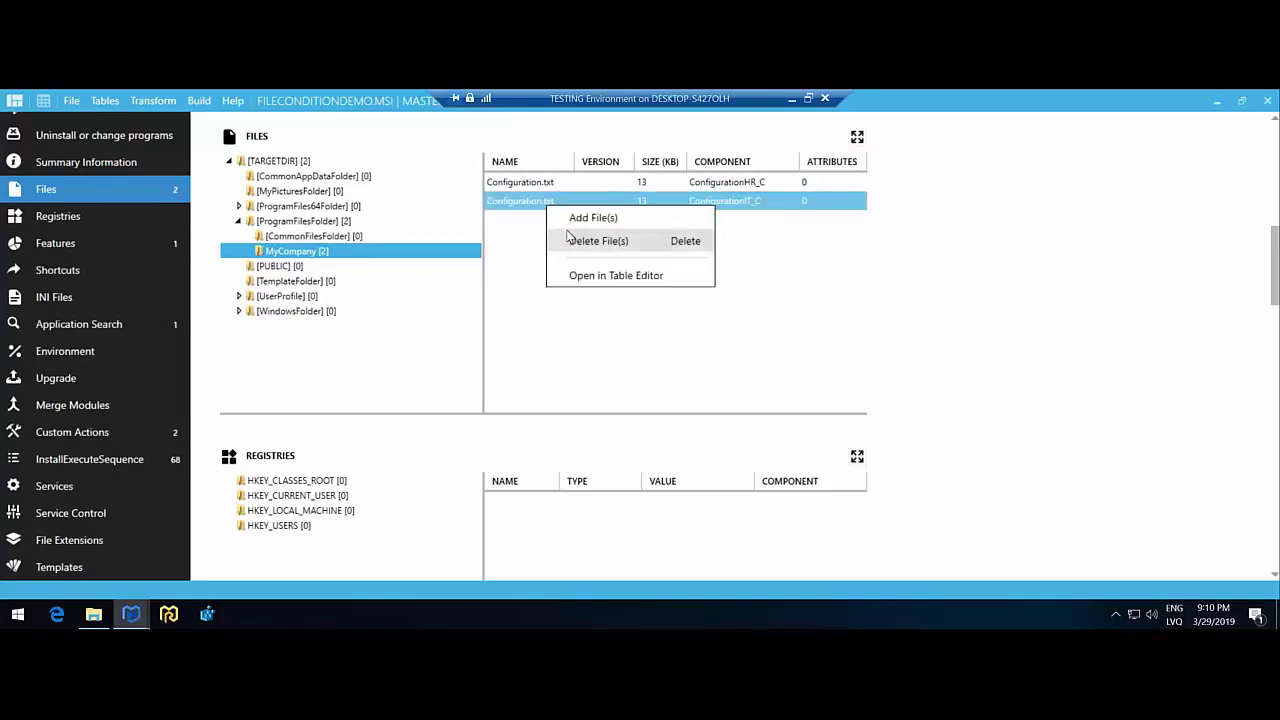
click(590, 274)
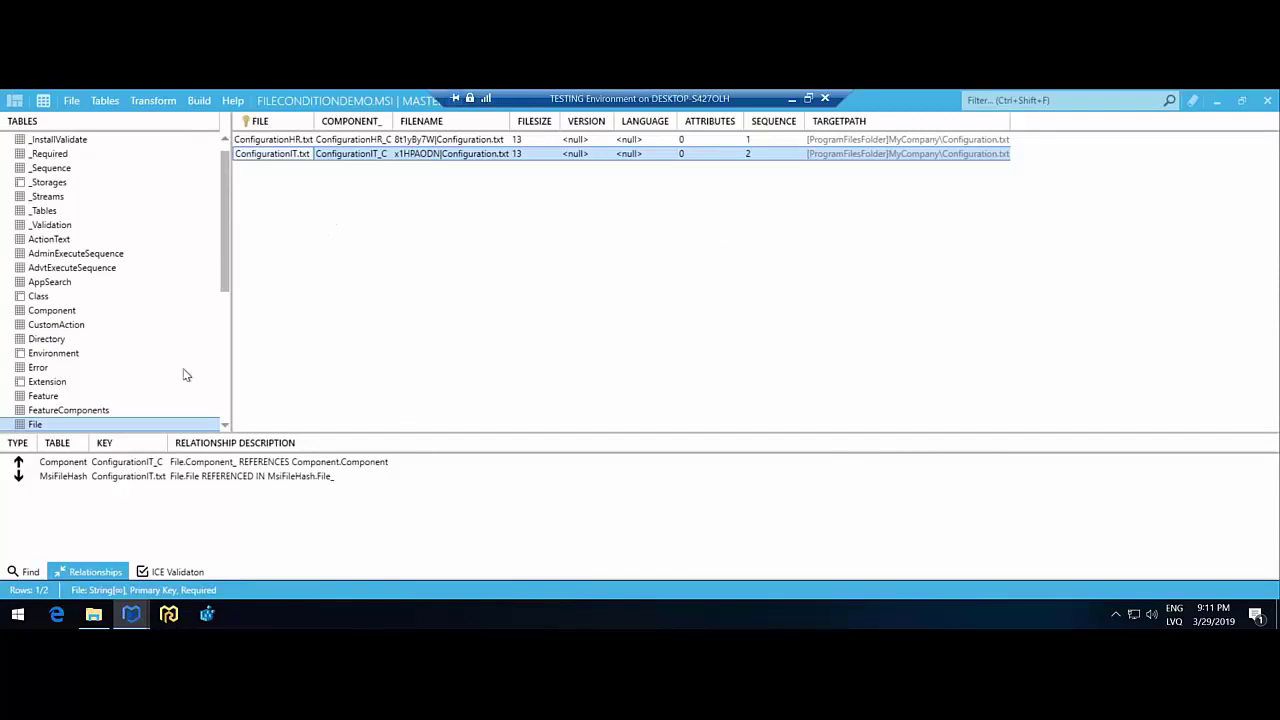
double_click(90, 465)
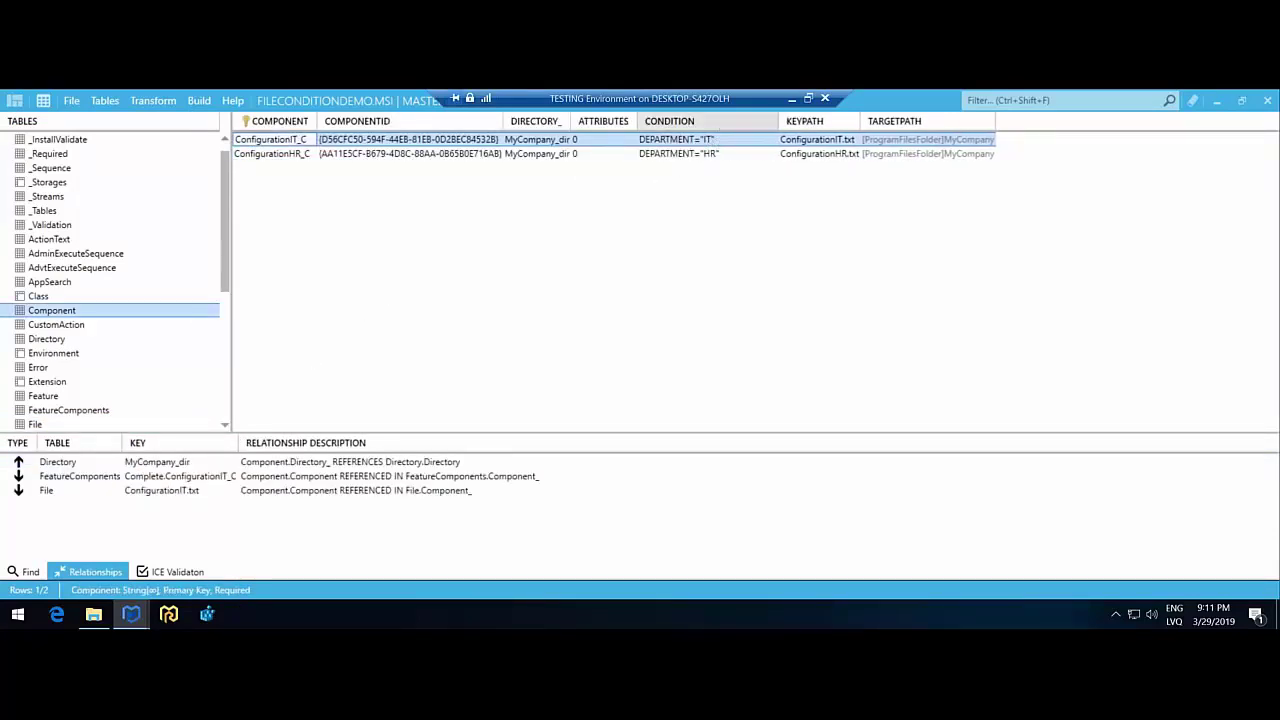
click(712, 143)
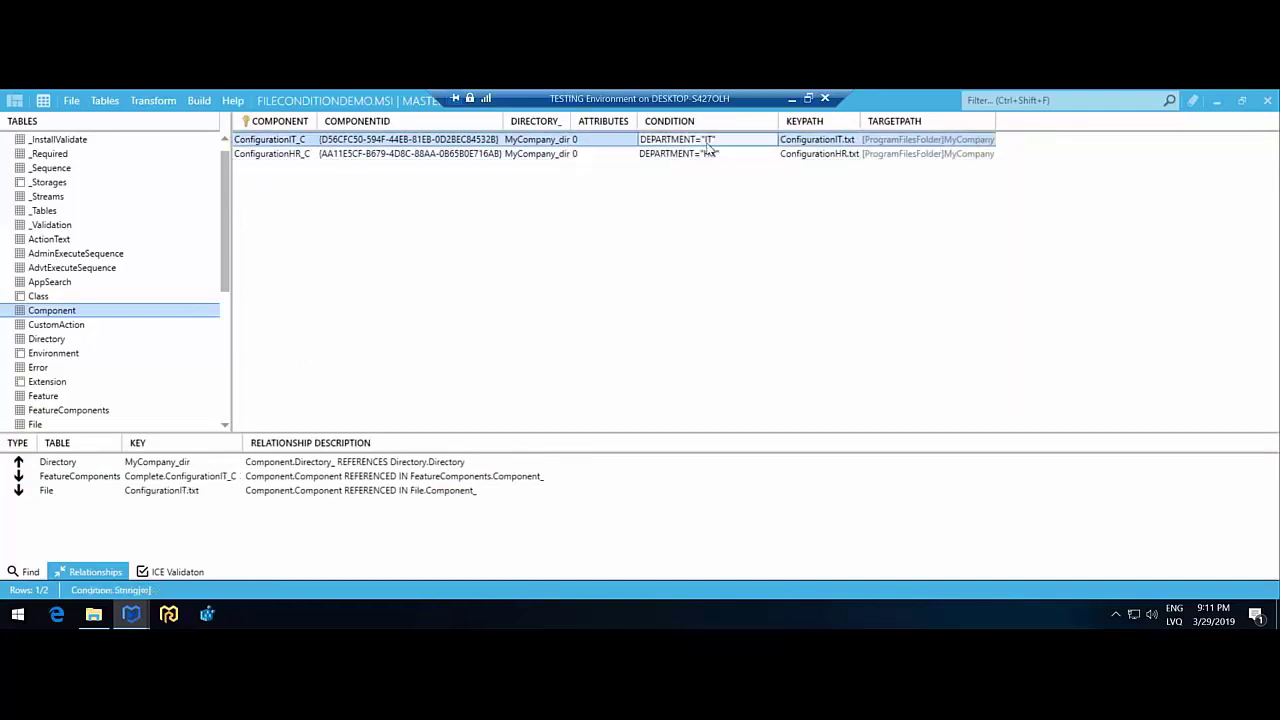
click(650, 154)
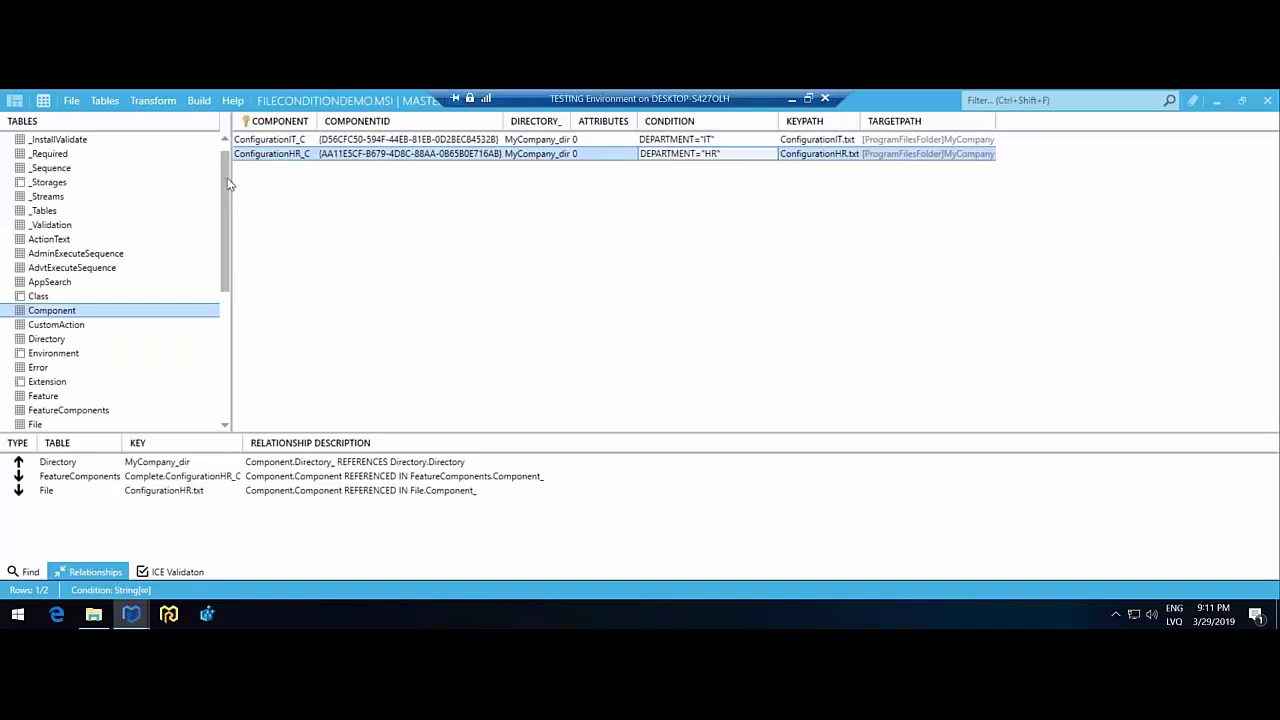
scroll(225, 157, up, 1)
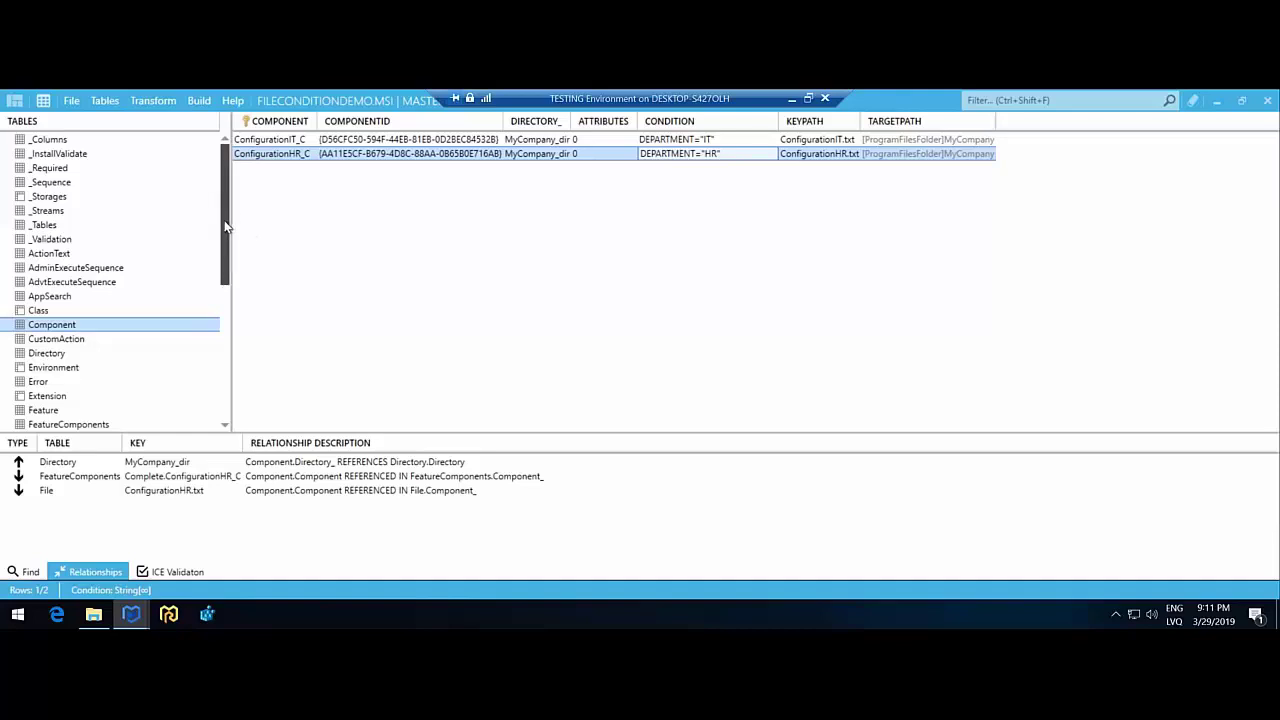
- Examine the registry key and name of the application search behind the DEPARTMENT property, then close the FileConditionDemo package
click(20, 104)
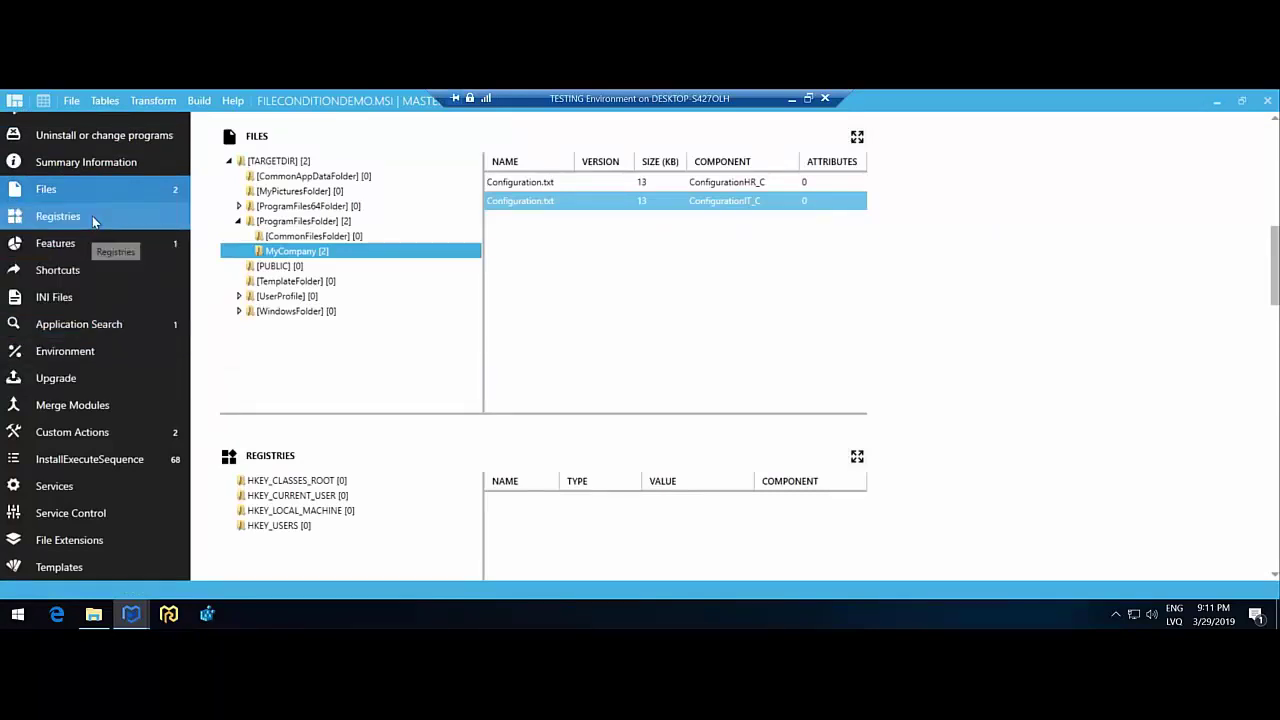
click(88, 327)
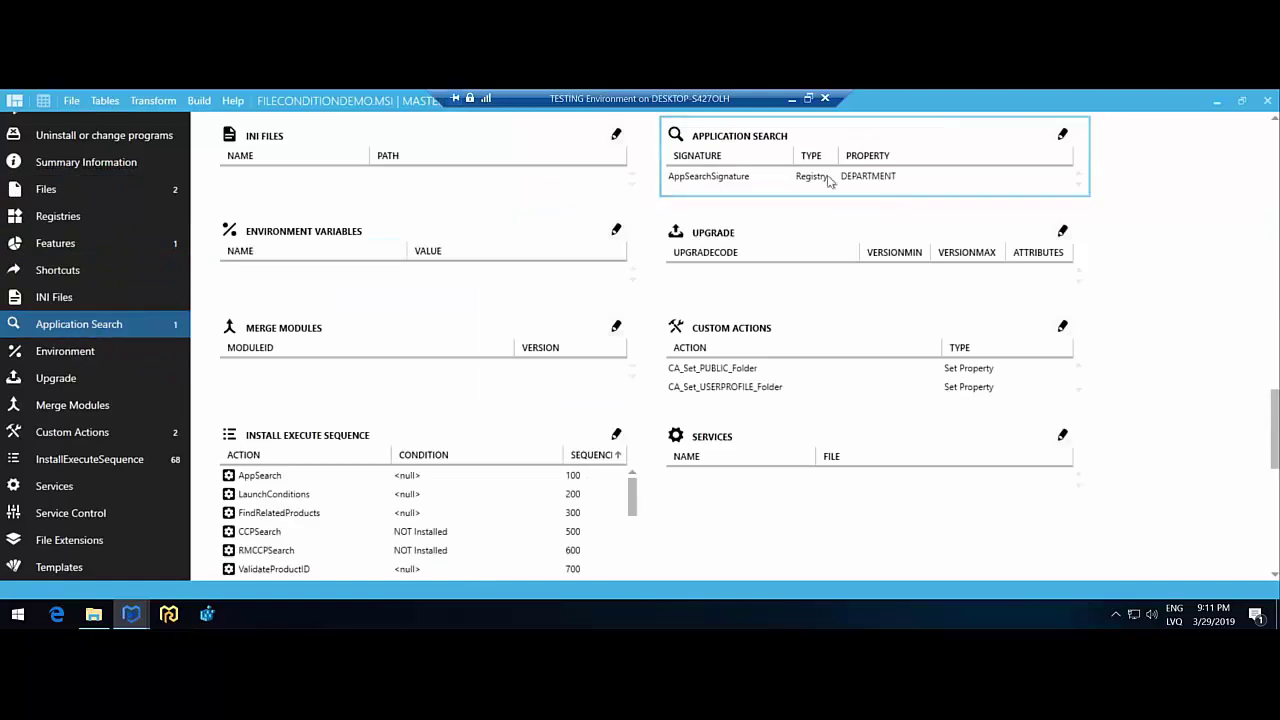
click(779, 180)
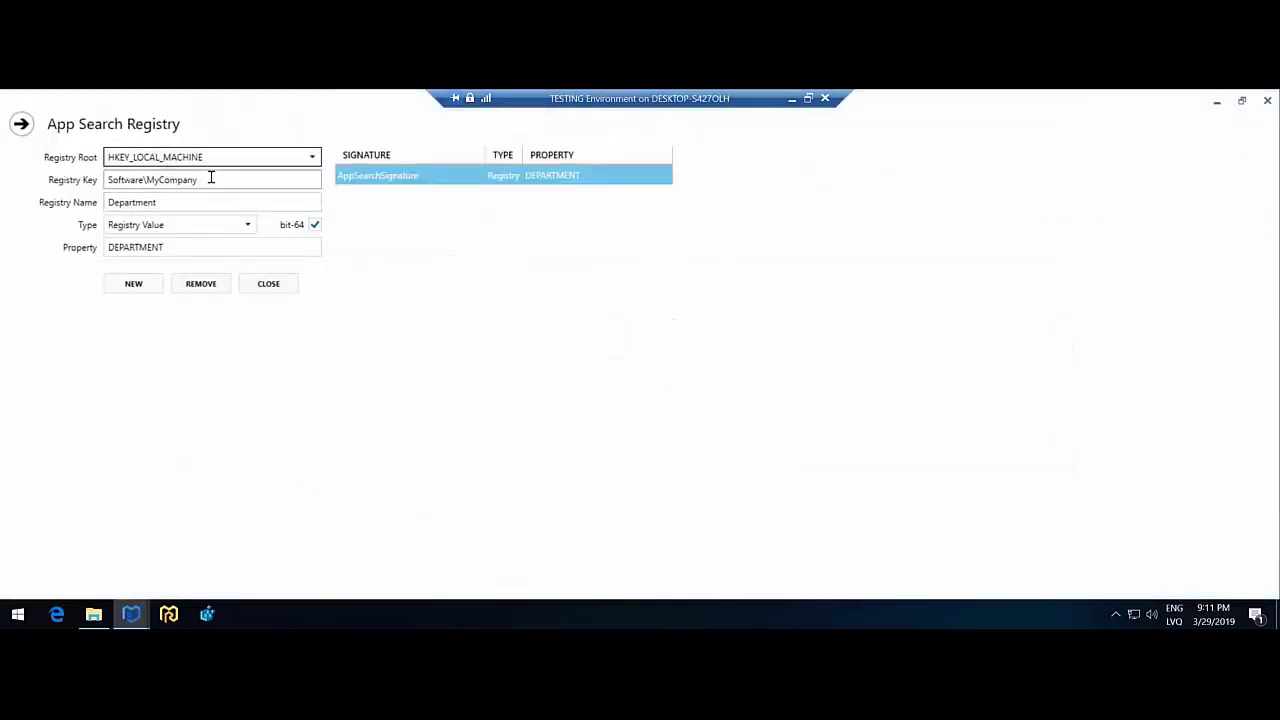
drag(209, 177, 98, 185)
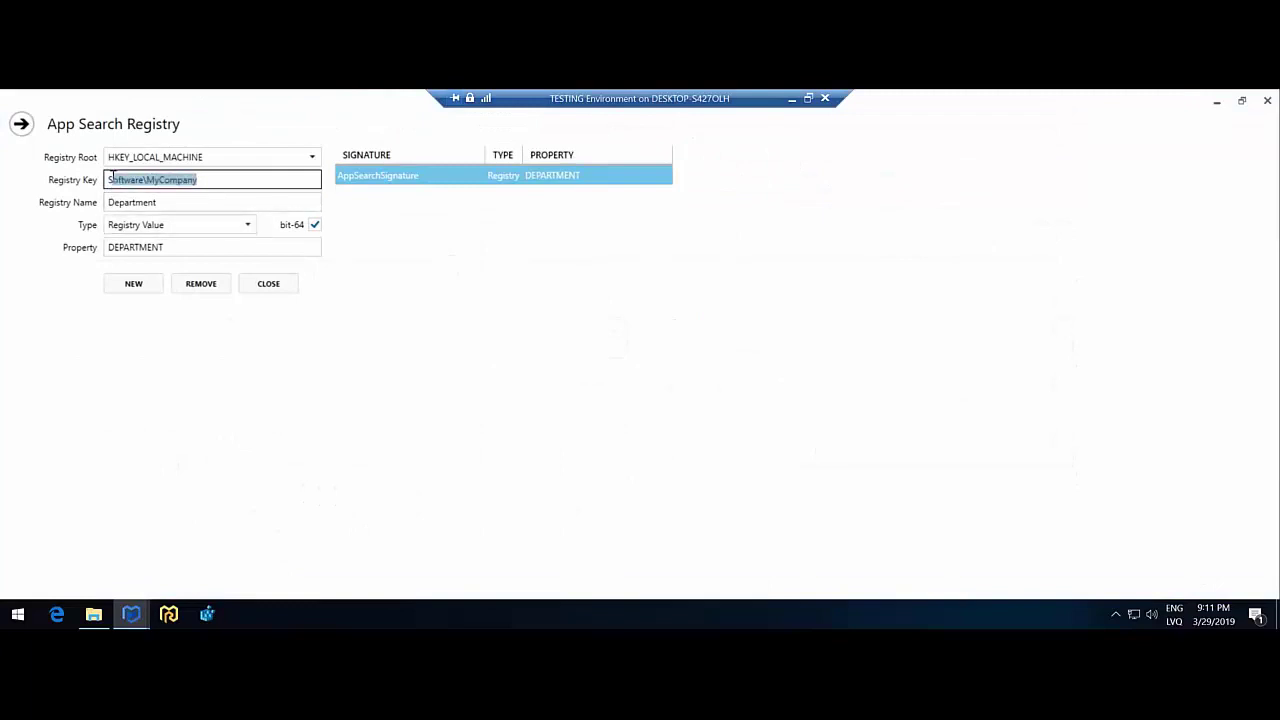
double_click(192, 203)
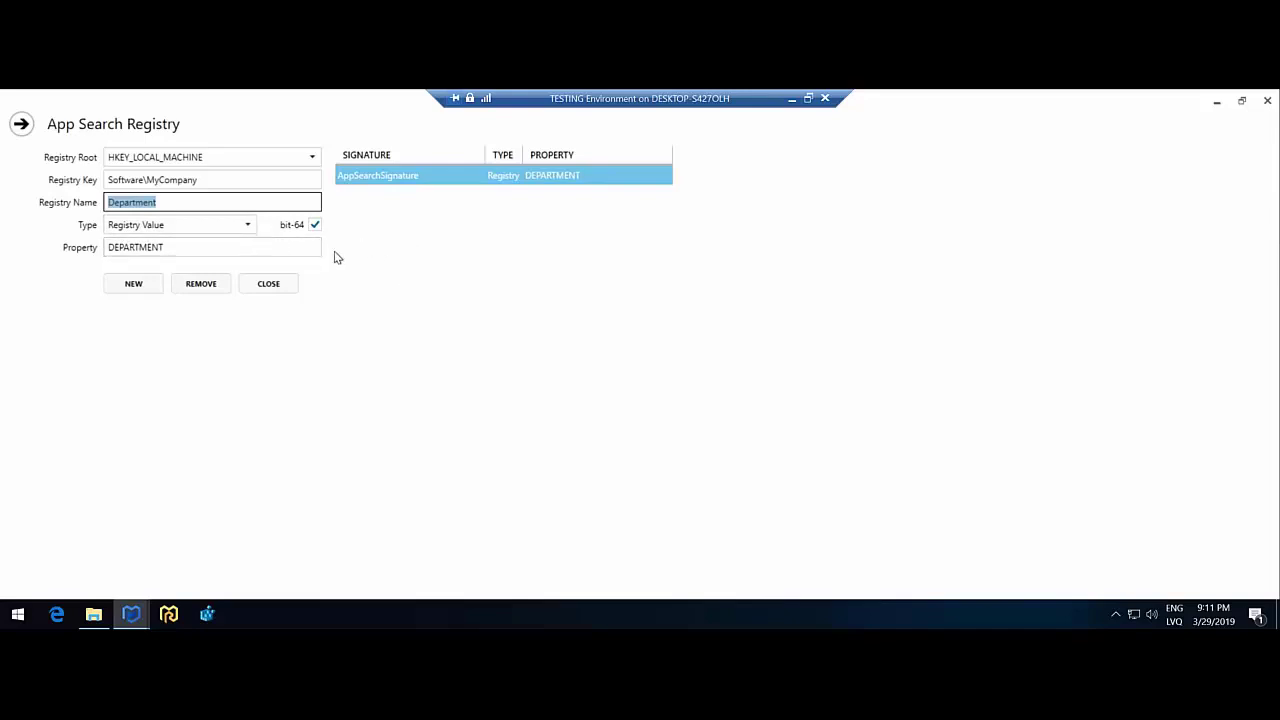
click(24, 126)
drag(397, 134, 532, 190)
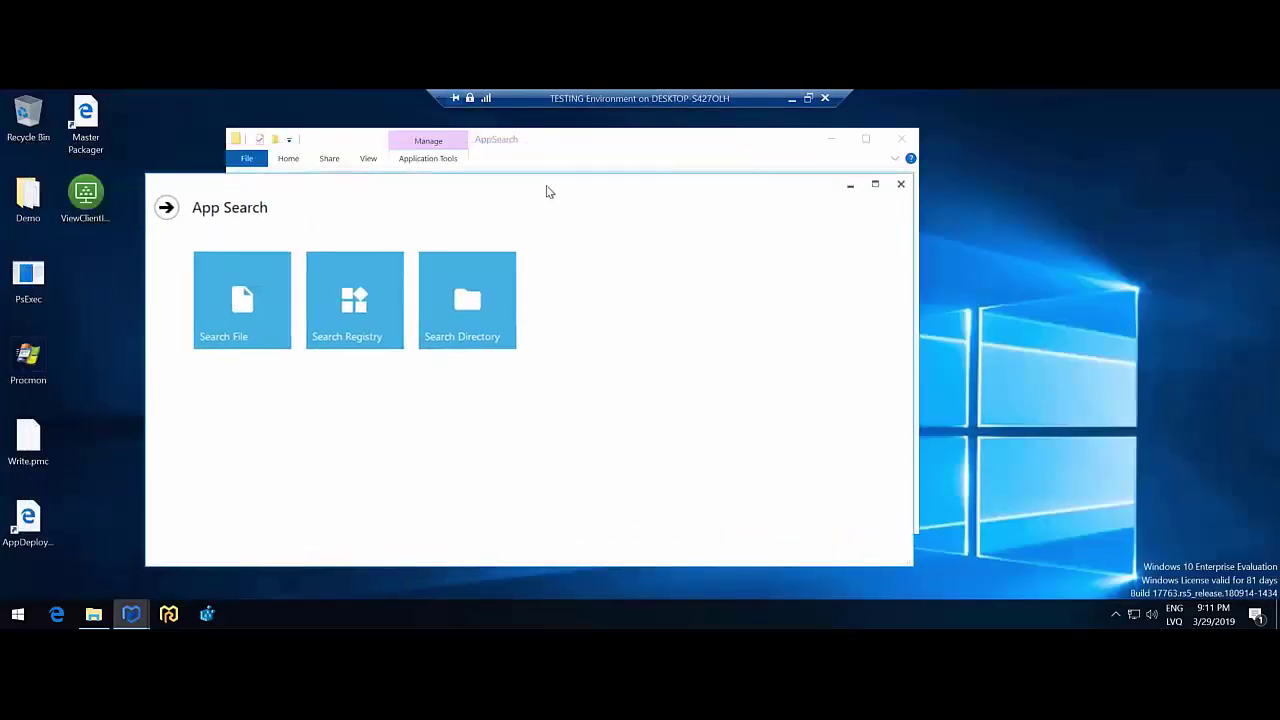
click(900, 184)
- Open the LicenseRepairDemo Windows Installer package in Master Packager and switch to the table editor
right_click(432, 262)
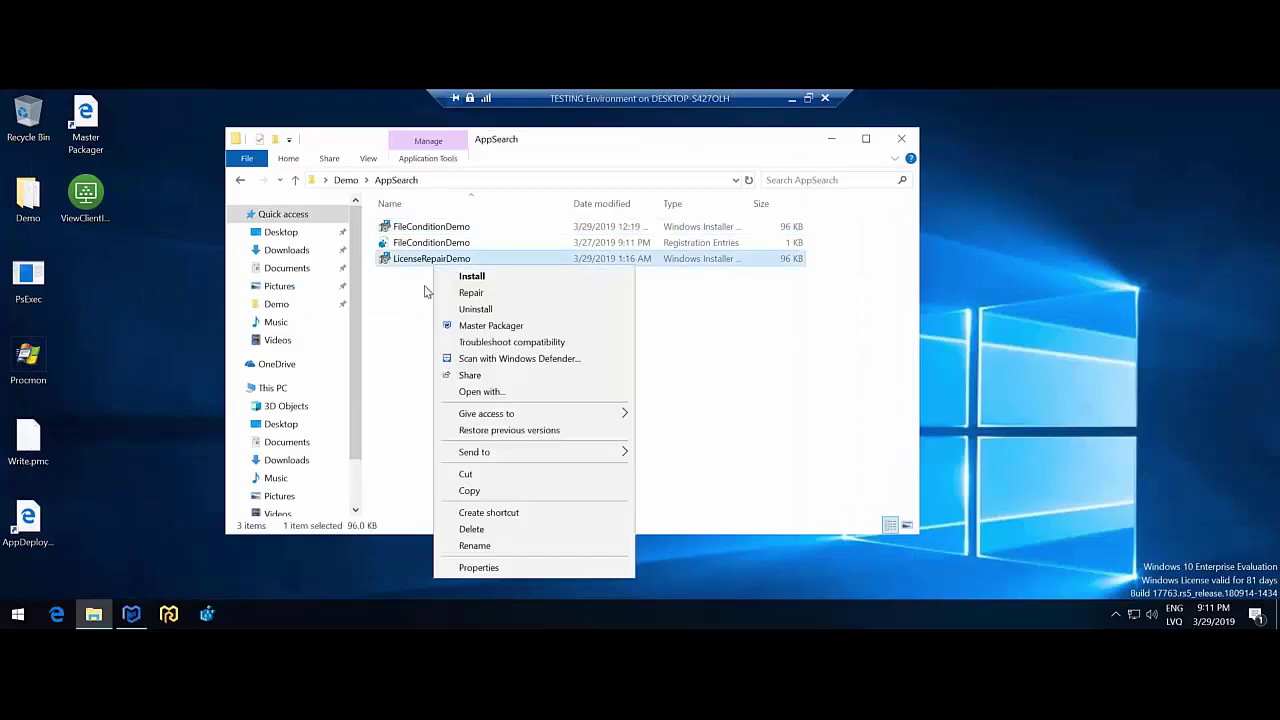
click(480, 326)
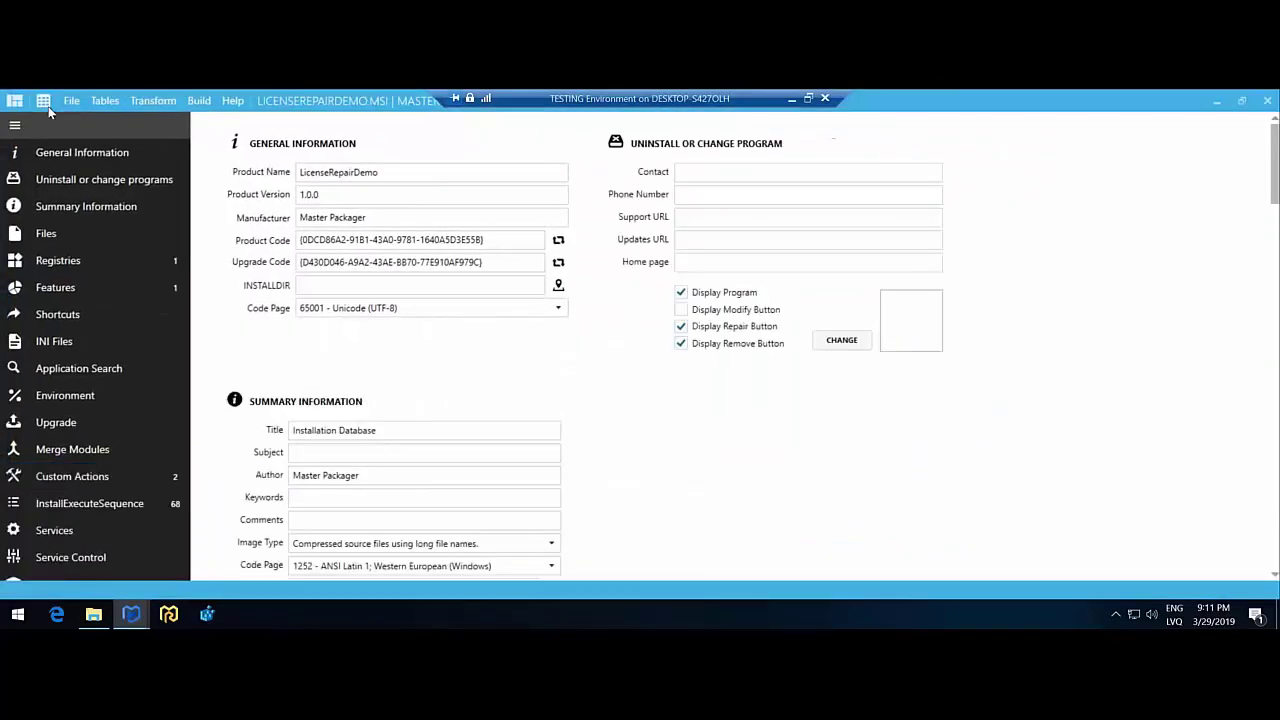
click(43, 101)
scroll(60, 300, down, 6)
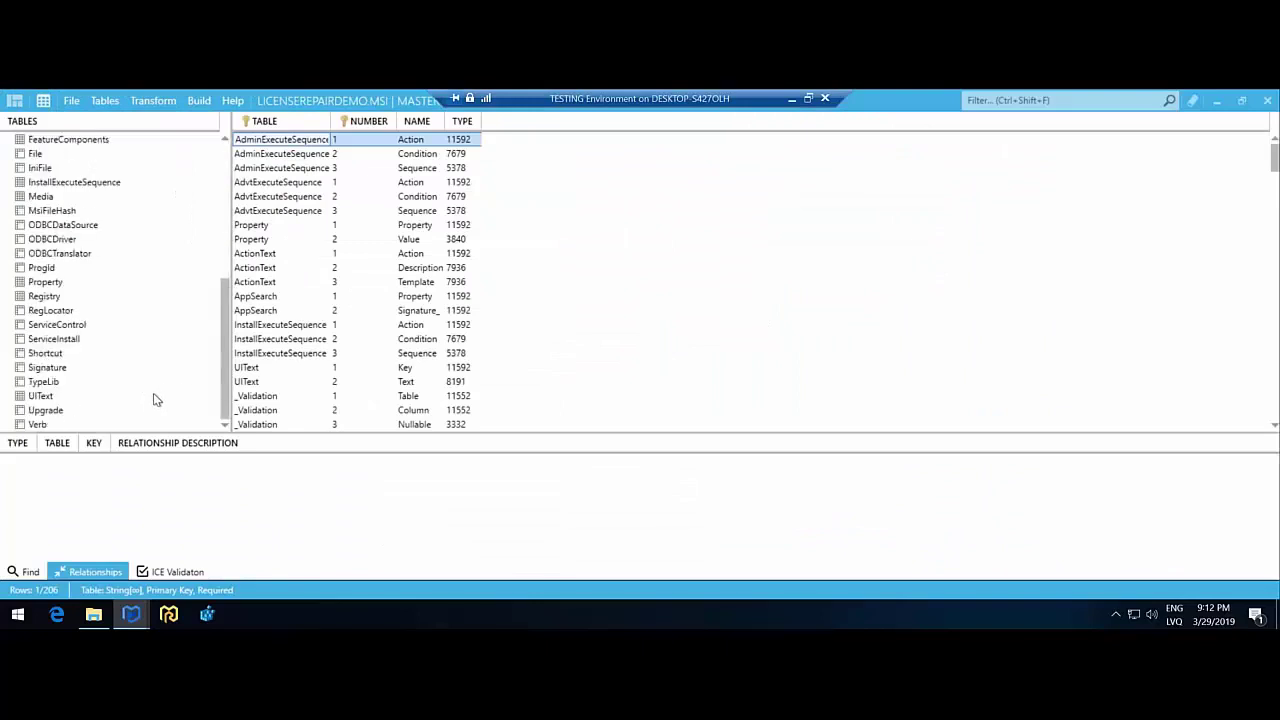
- Show the Property table and examine the value and registry relationship of the APP_LICENSE property
click(46, 284)
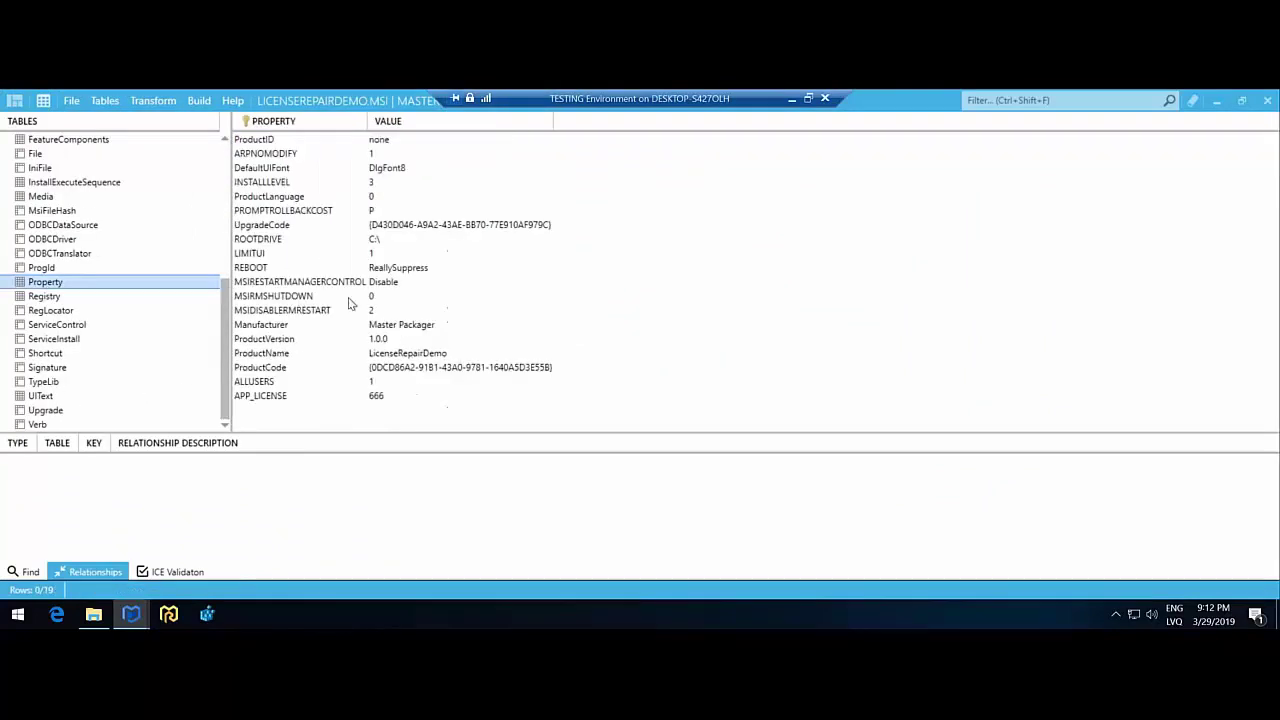
click(288, 396)
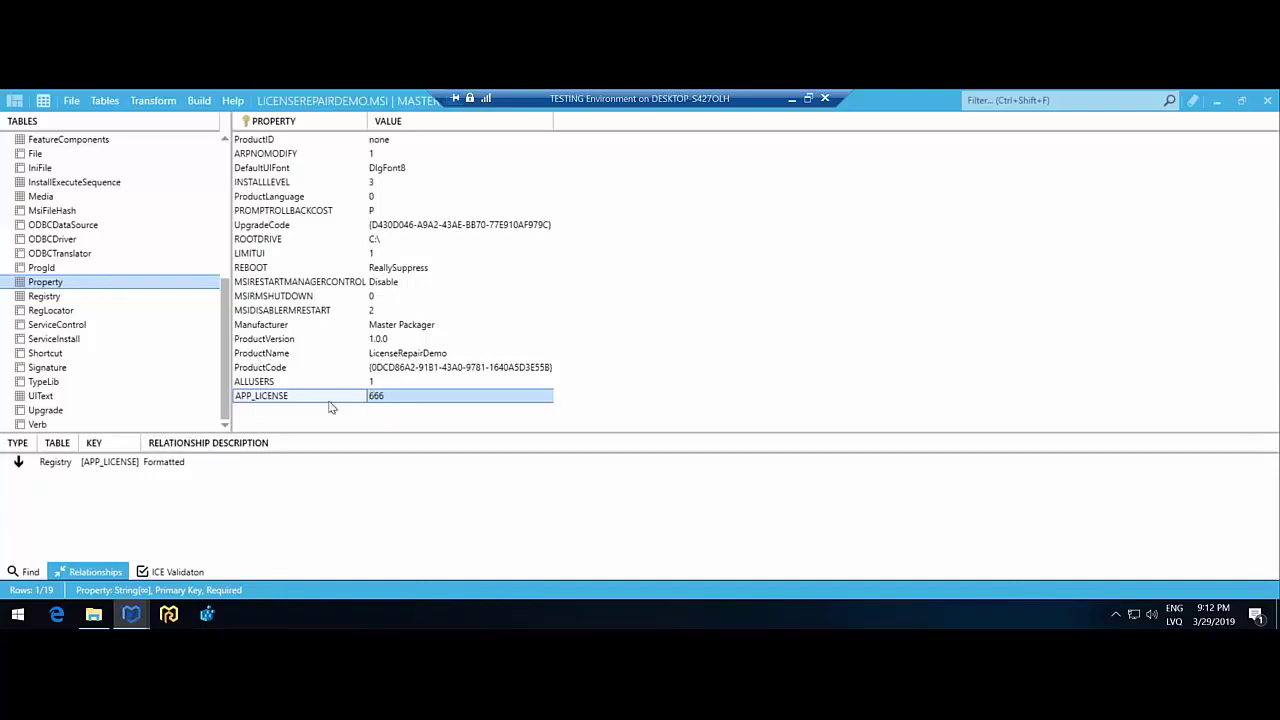
click(386, 398)
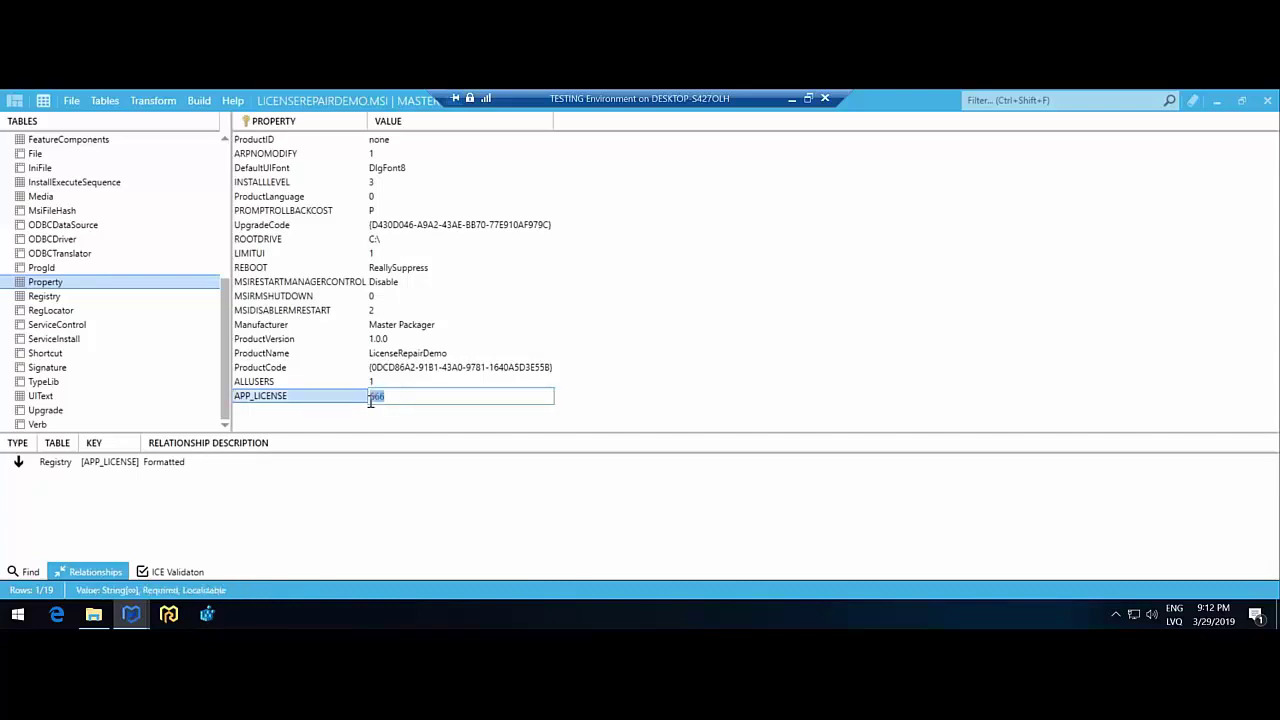
key(Escape)
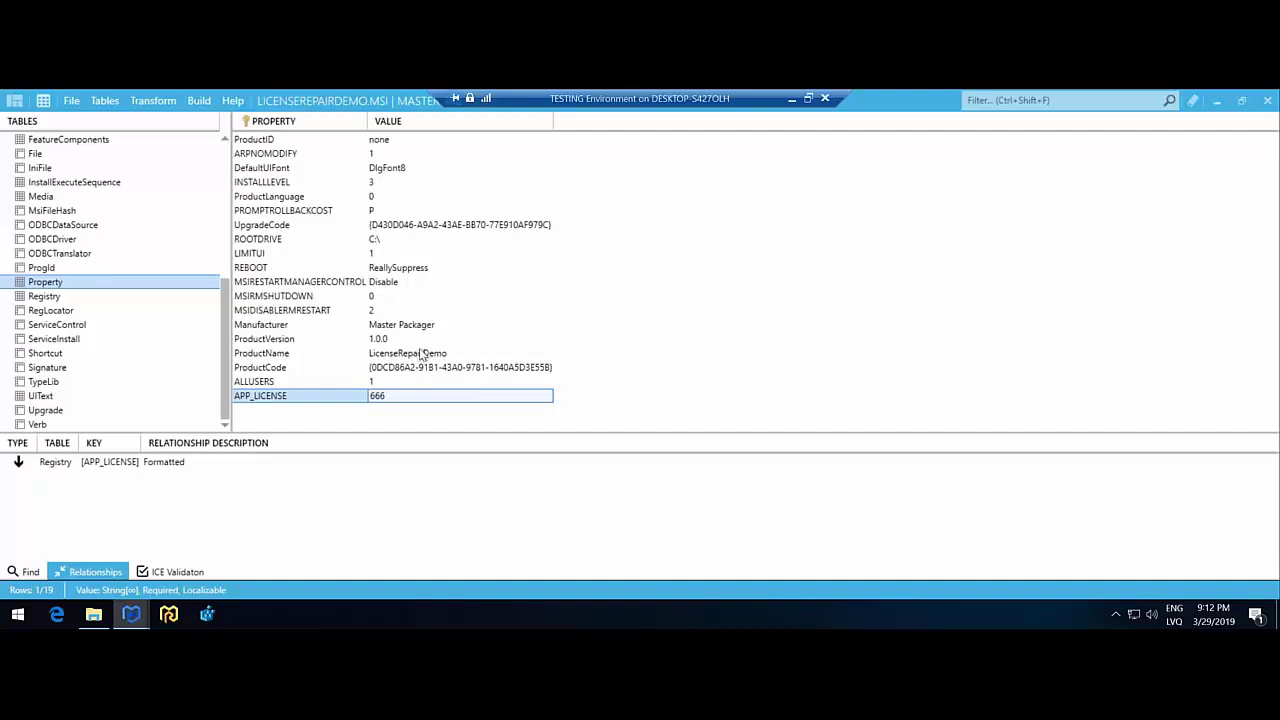
- Add the APP_LICENSE property to AppSearch, save the LicenseRepairDemo package and minimize its window
right_click(378, 404)
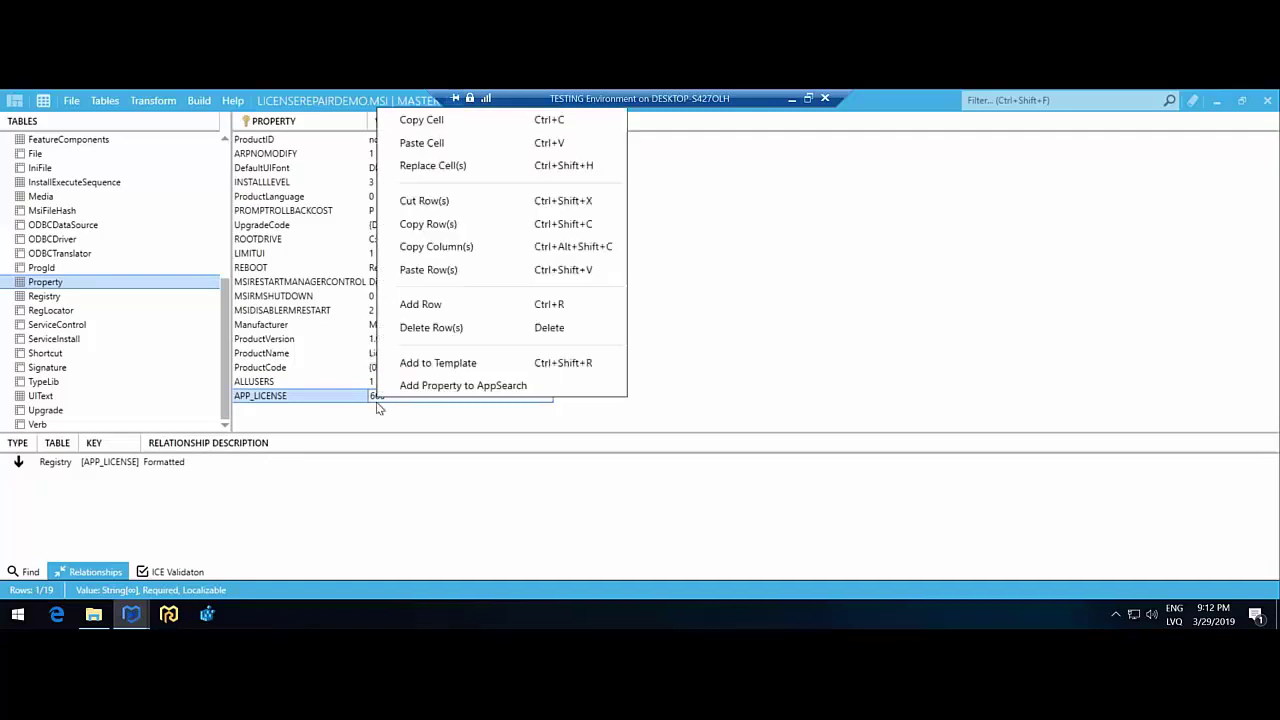
click(443, 388)
click(322, 326)
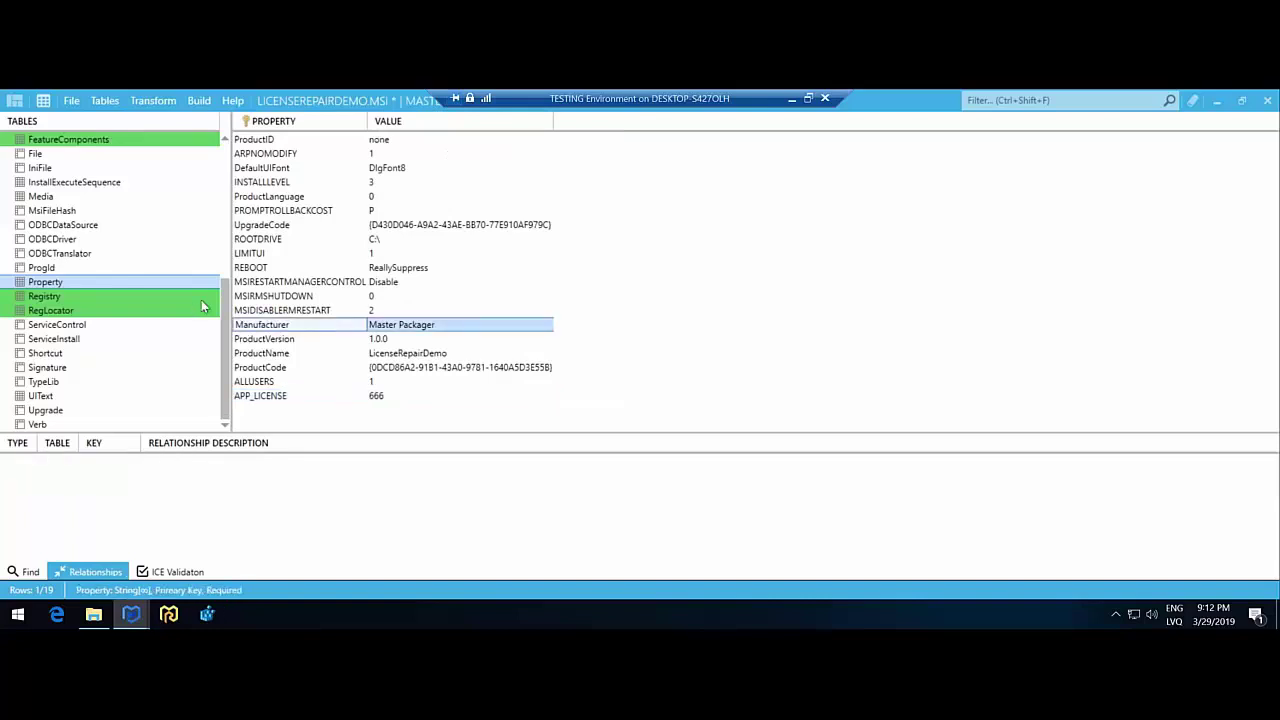
scroll(155, 230, up, 1)
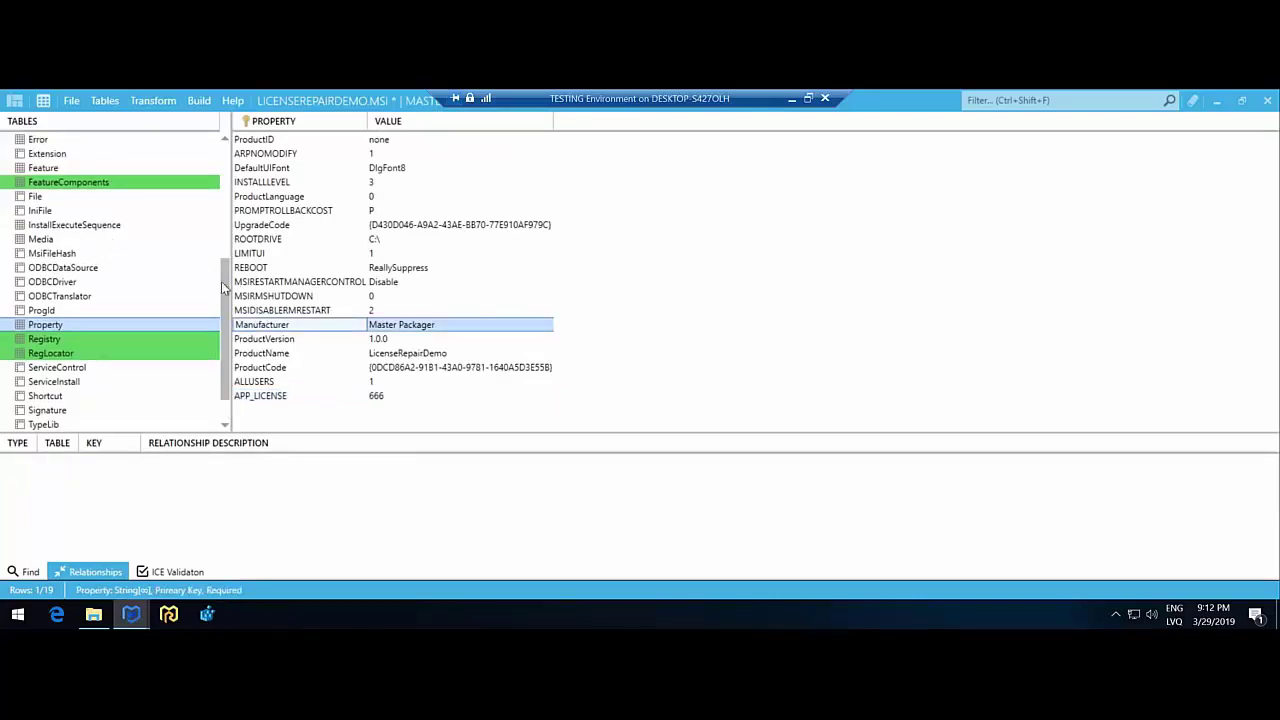
click(282, 270)
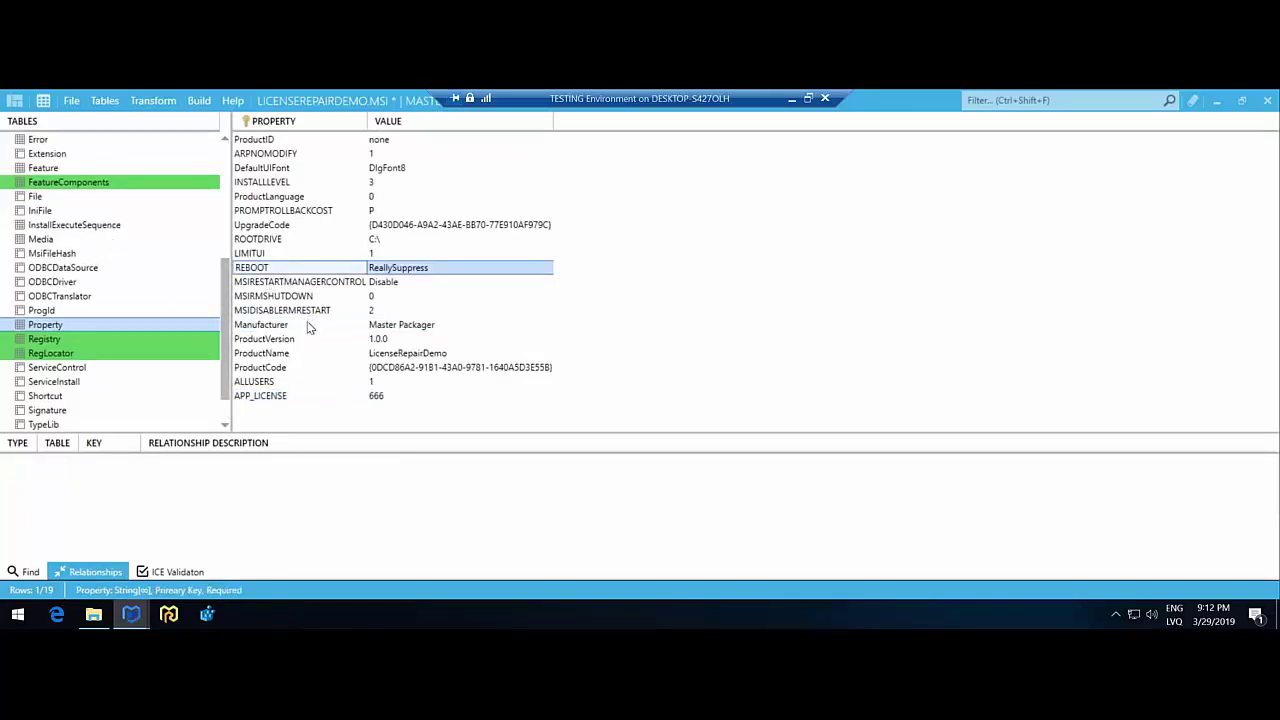
key(ctrl+s)
drag(360, 113, 486, 185)
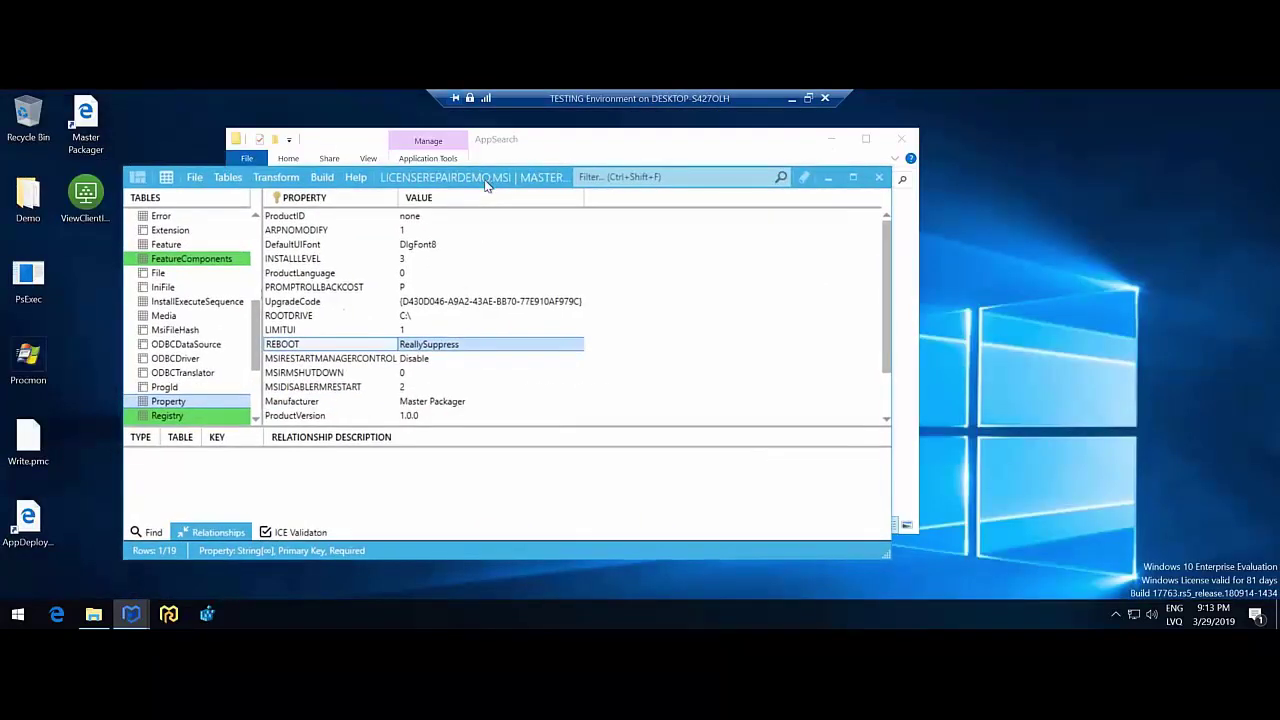
click(827, 187)
- Open the CleanDatabase package from the Demo folder's Clean Database subfolder in Master Packager
click(348, 179)
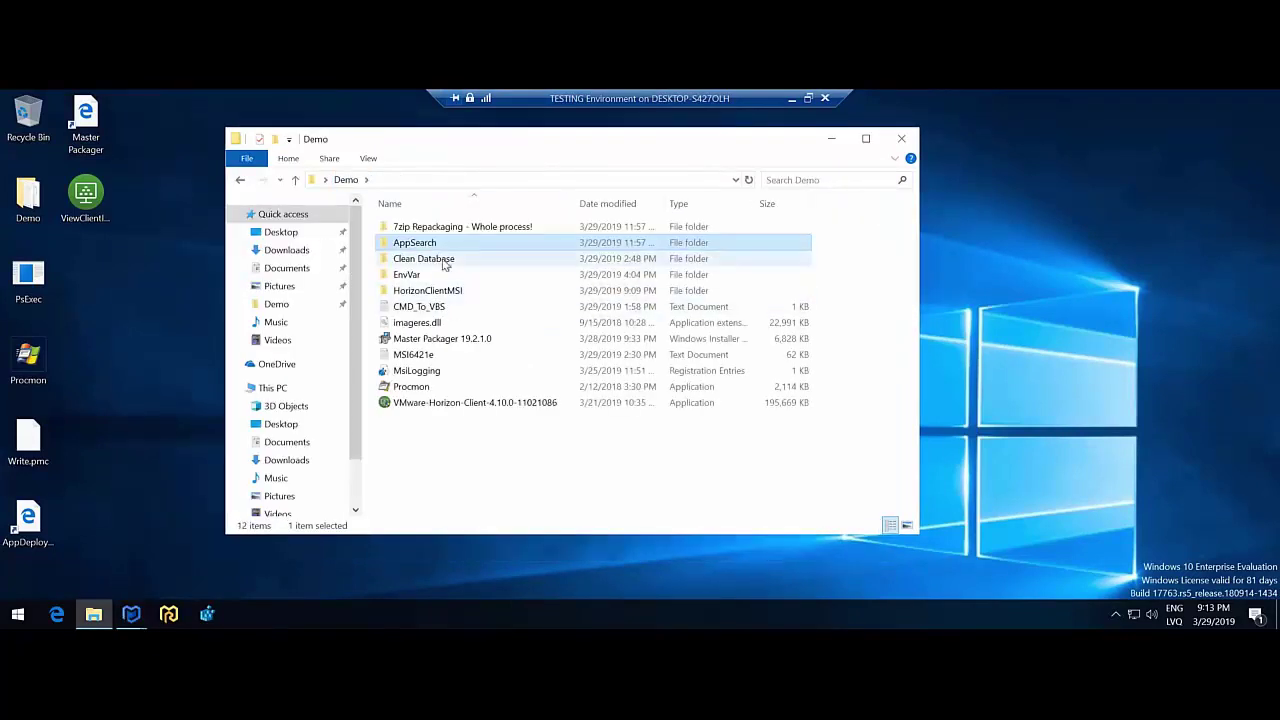
double_click(445, 260)
right_click(433, 245)
click(489, 308)
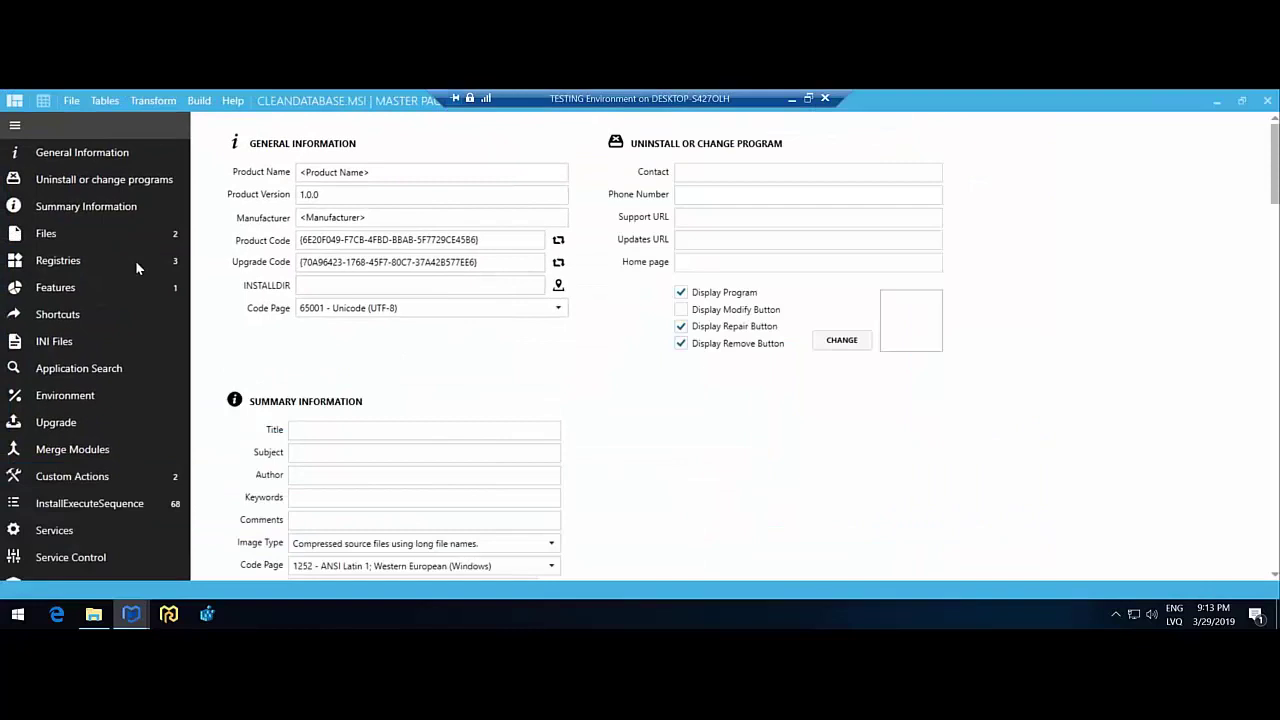
- Show the registry values under HKEY_LOCAL_MACHINE\Software\App and examine the ImportantConfiguration entry
click(135, 260)
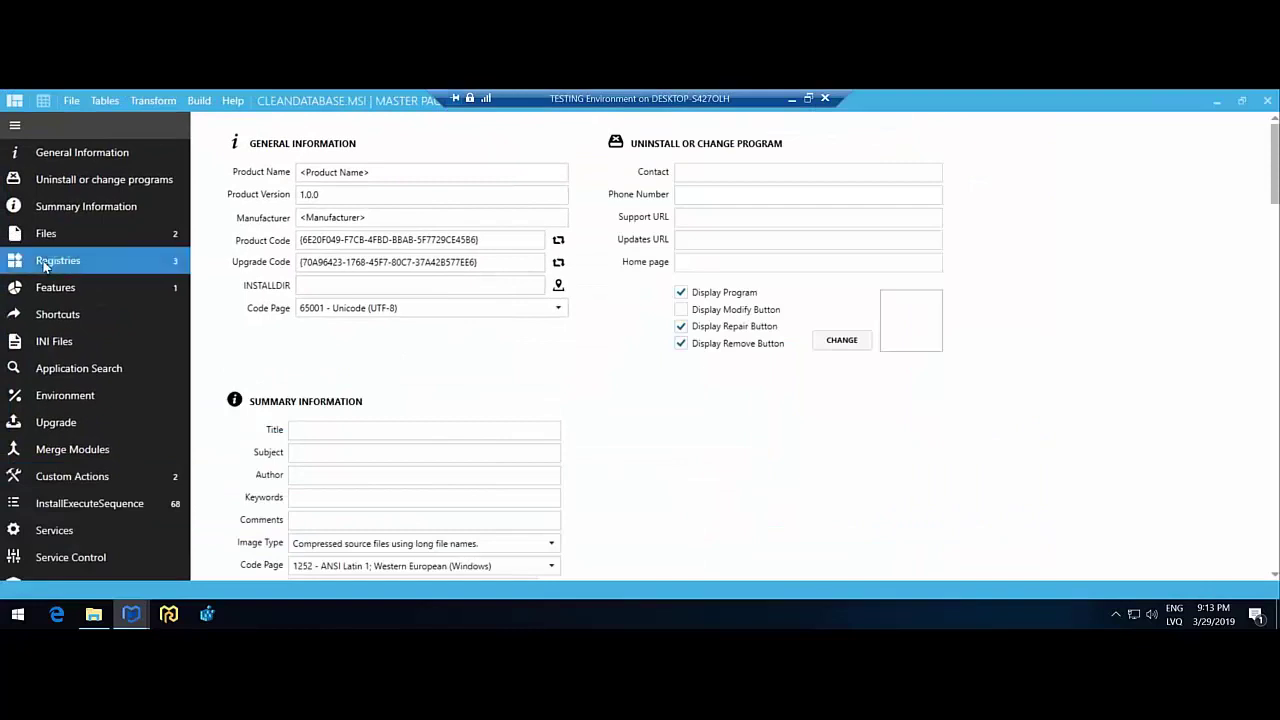
click(303, 190)
double_click(303, 190)
double_click(296, 208)
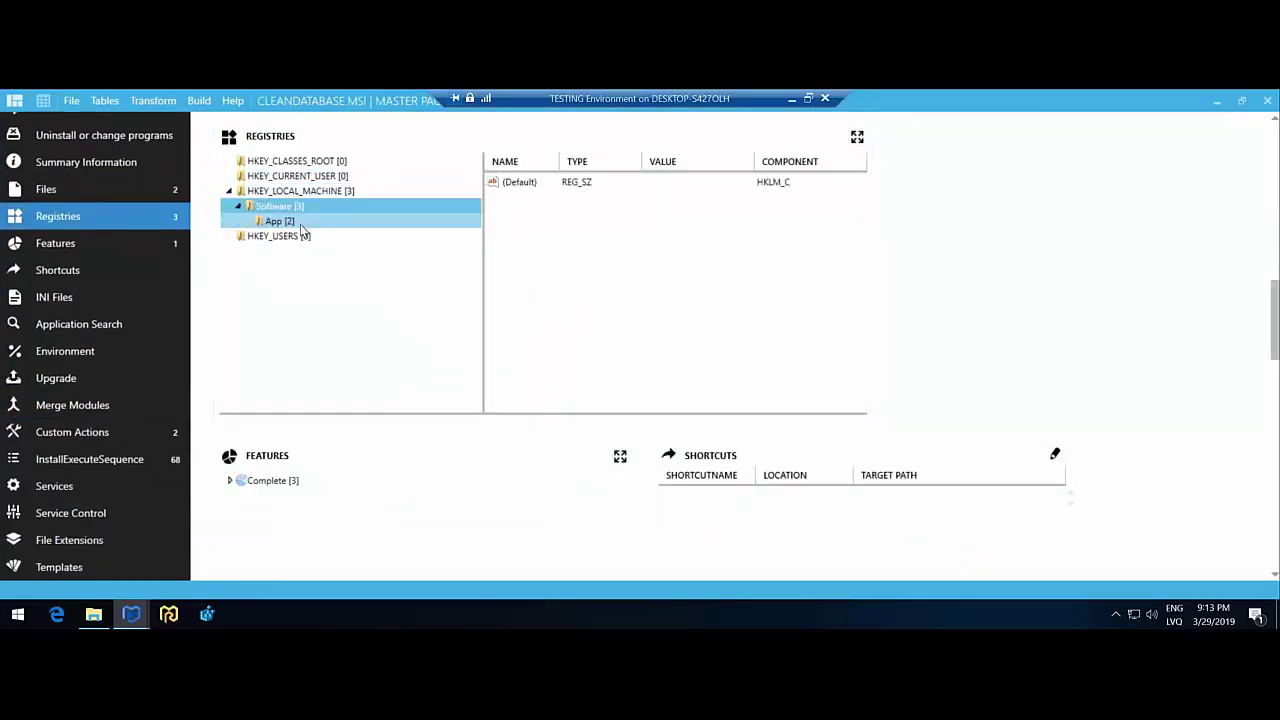
click(302, 222)
click(548, 205)
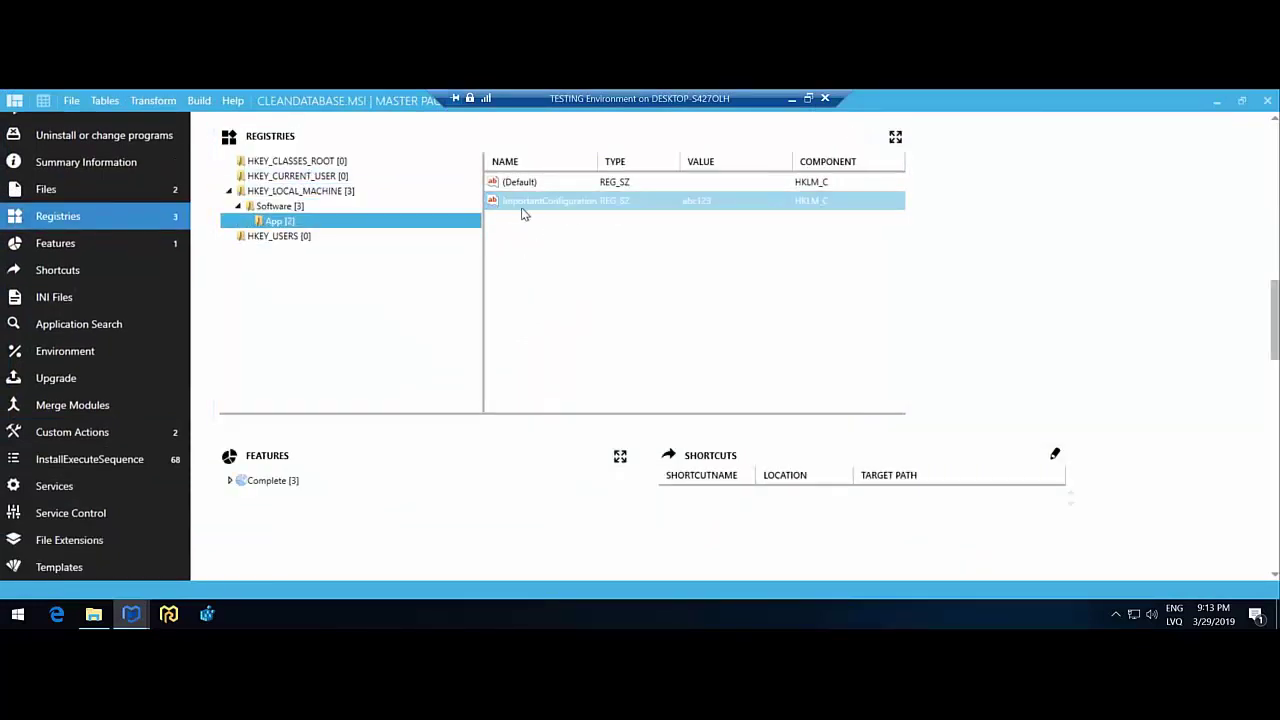
- Delete ImportantAppFile.exe from the CleanDataBaseLargeFile folder under ProgramFilesFolder
click(77, 192)
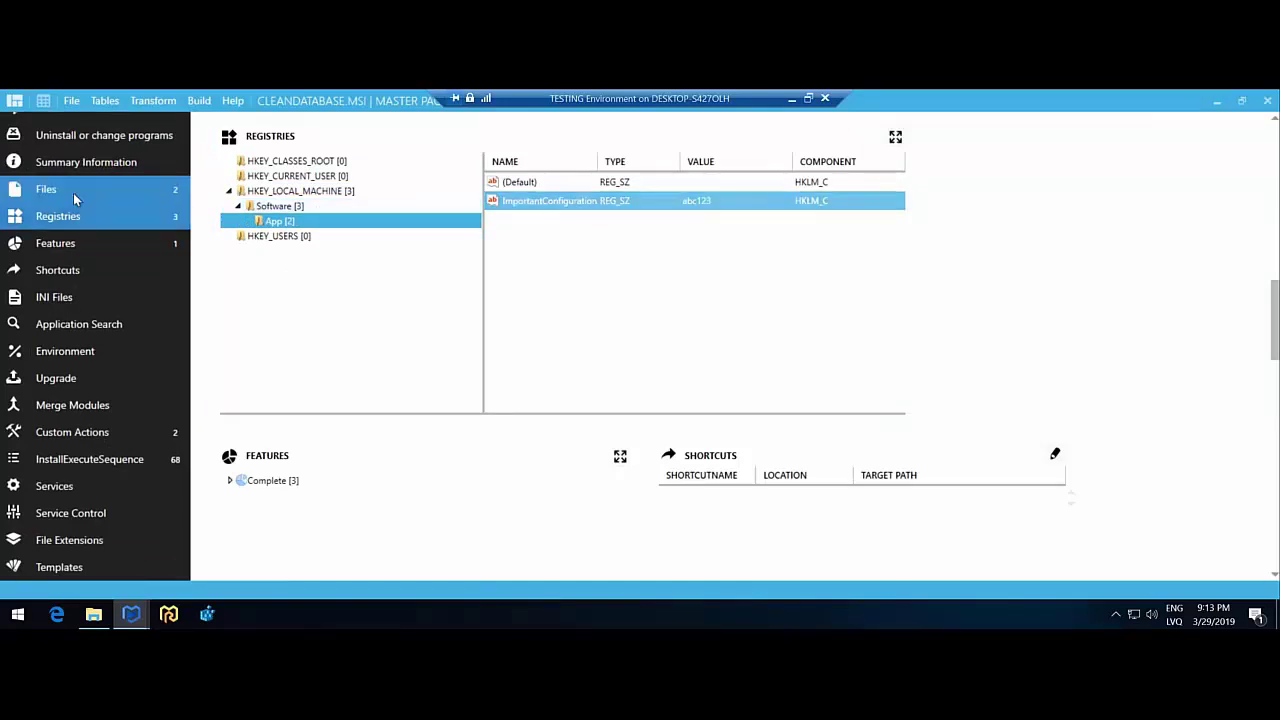
click(320, 252)
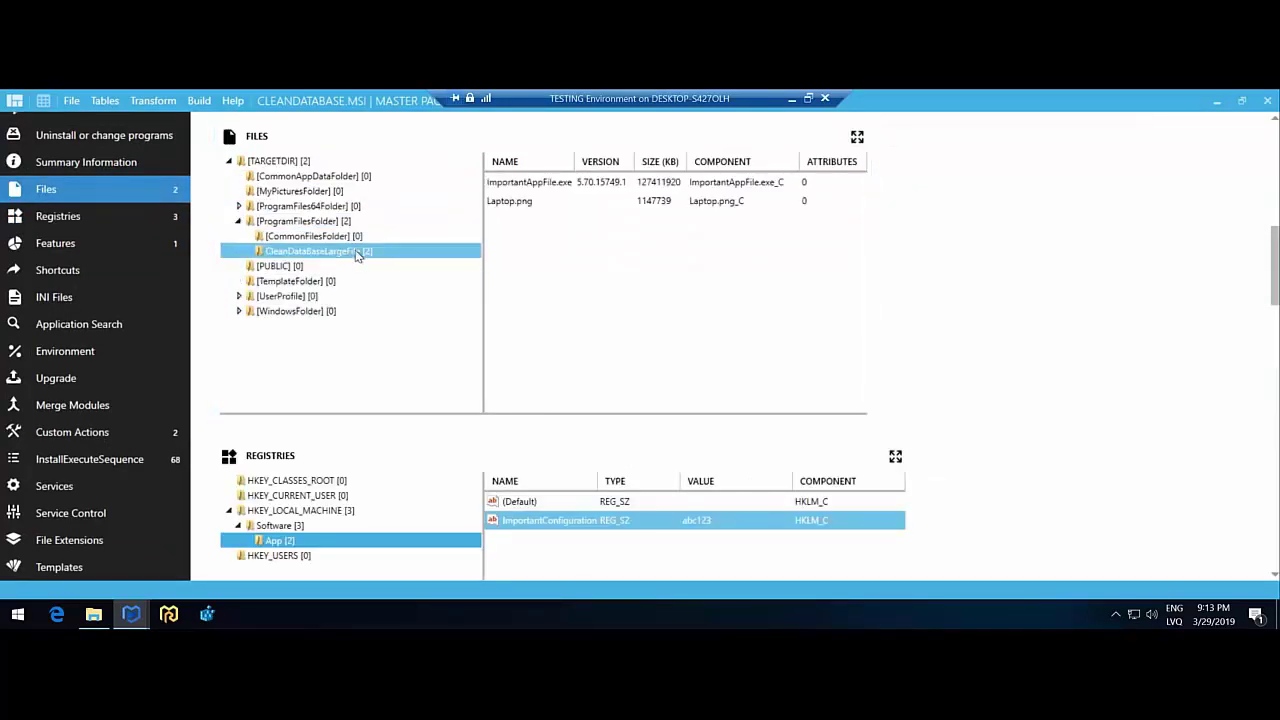
click(548, 187)
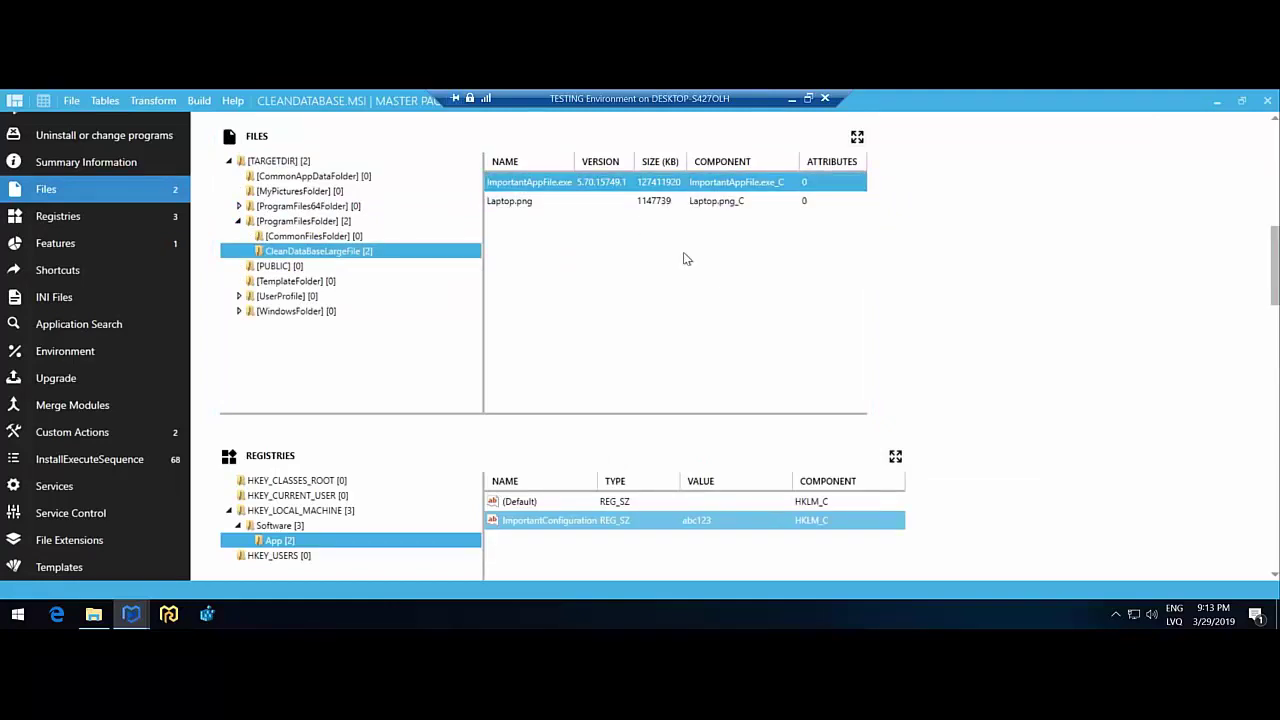
key(Delete)
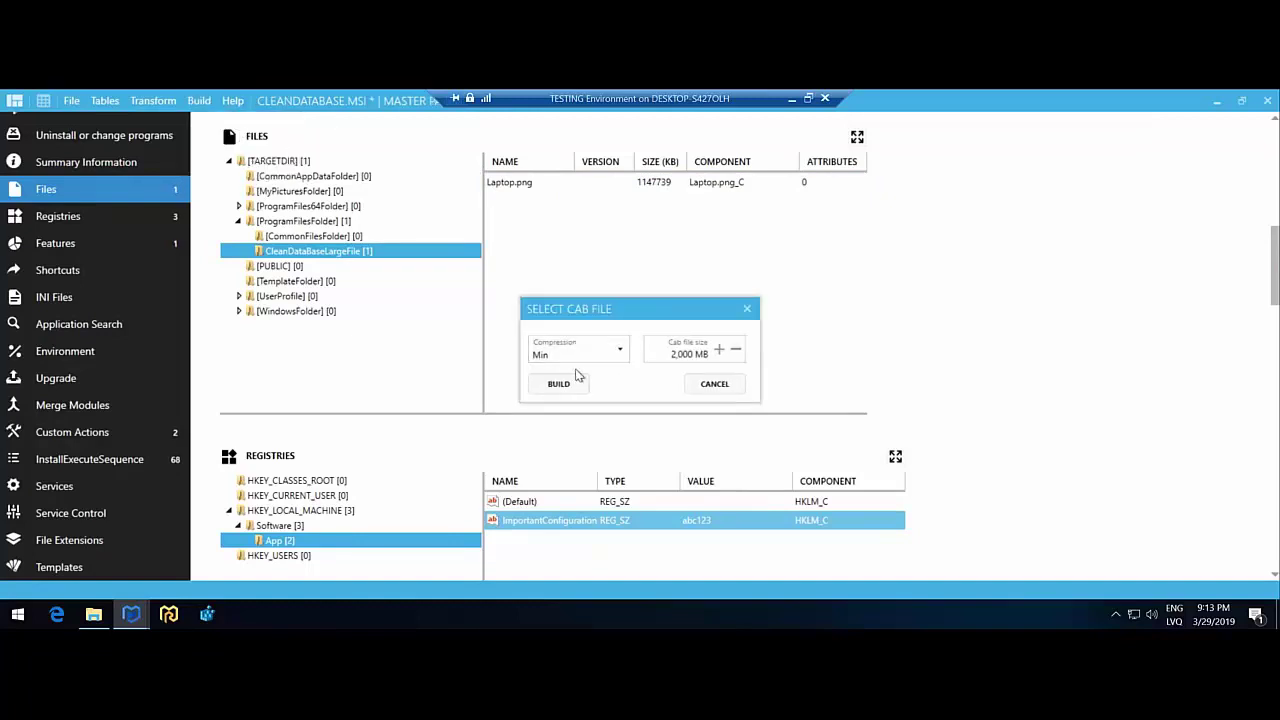
- Build the package's CABs with Min compression and a 2,000 MB cab size, and check the CleanDatabase file size in File Explorer
click(572, 378)
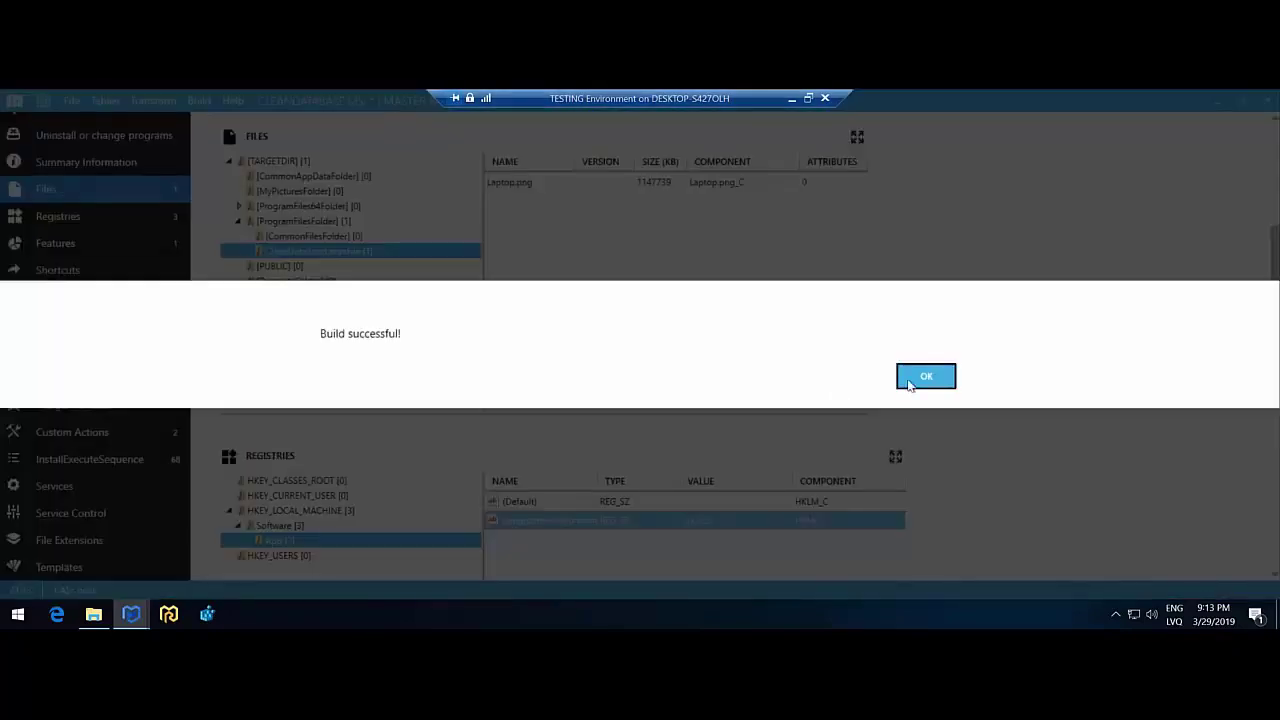
key(Return)
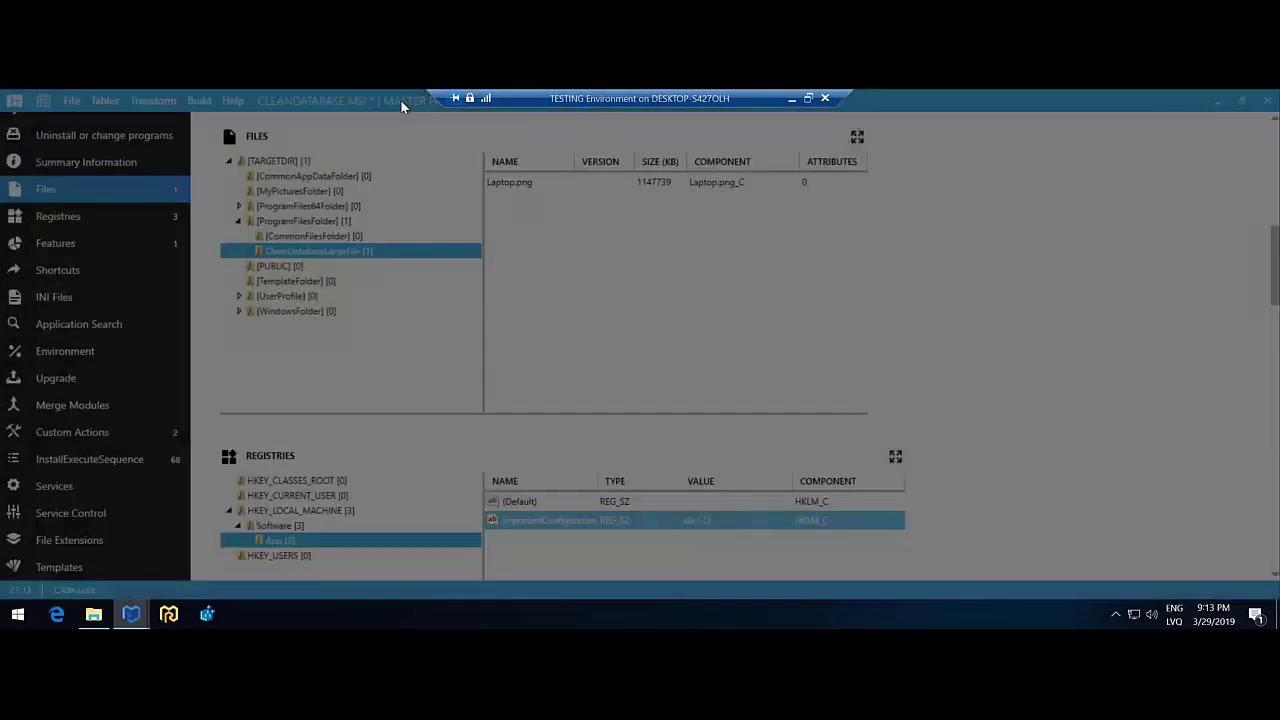
drag(400, 99, 430, 198)
click(600, 146)
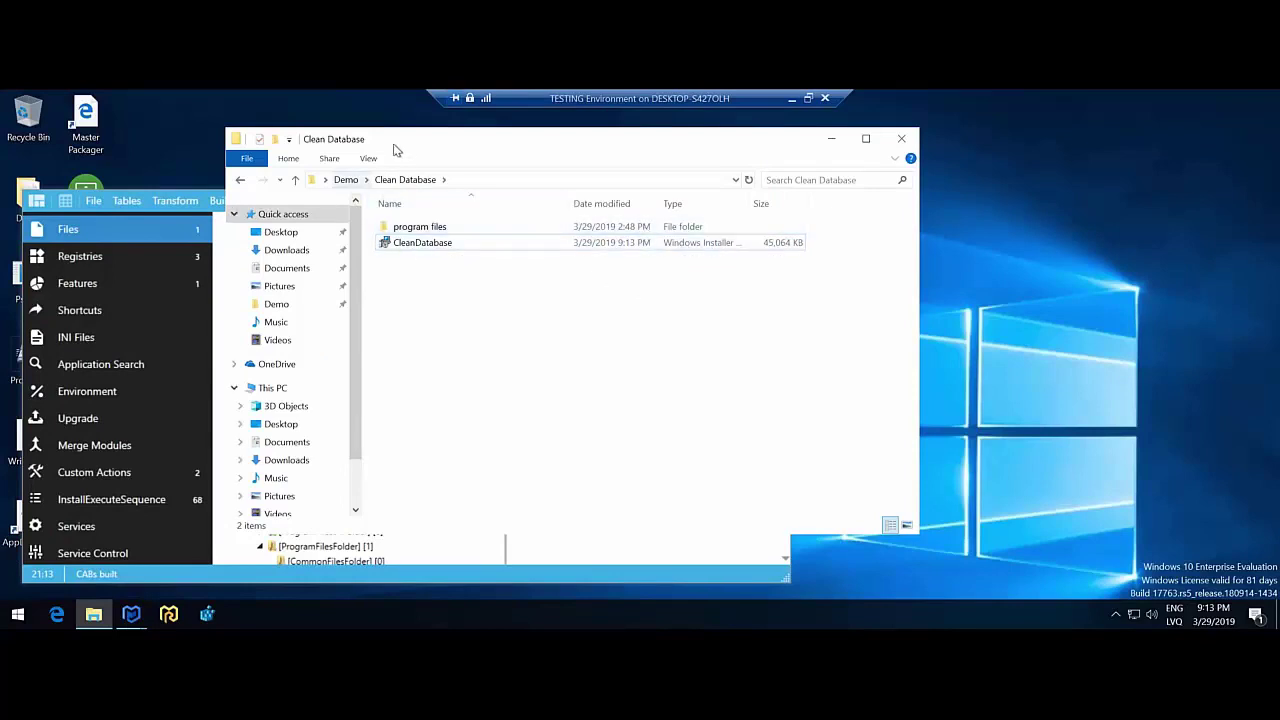
drag(396, 140, 604, 128)
- Return to the CleanDatabase package in Master Packager, clean its database and save it
click(386, 203)
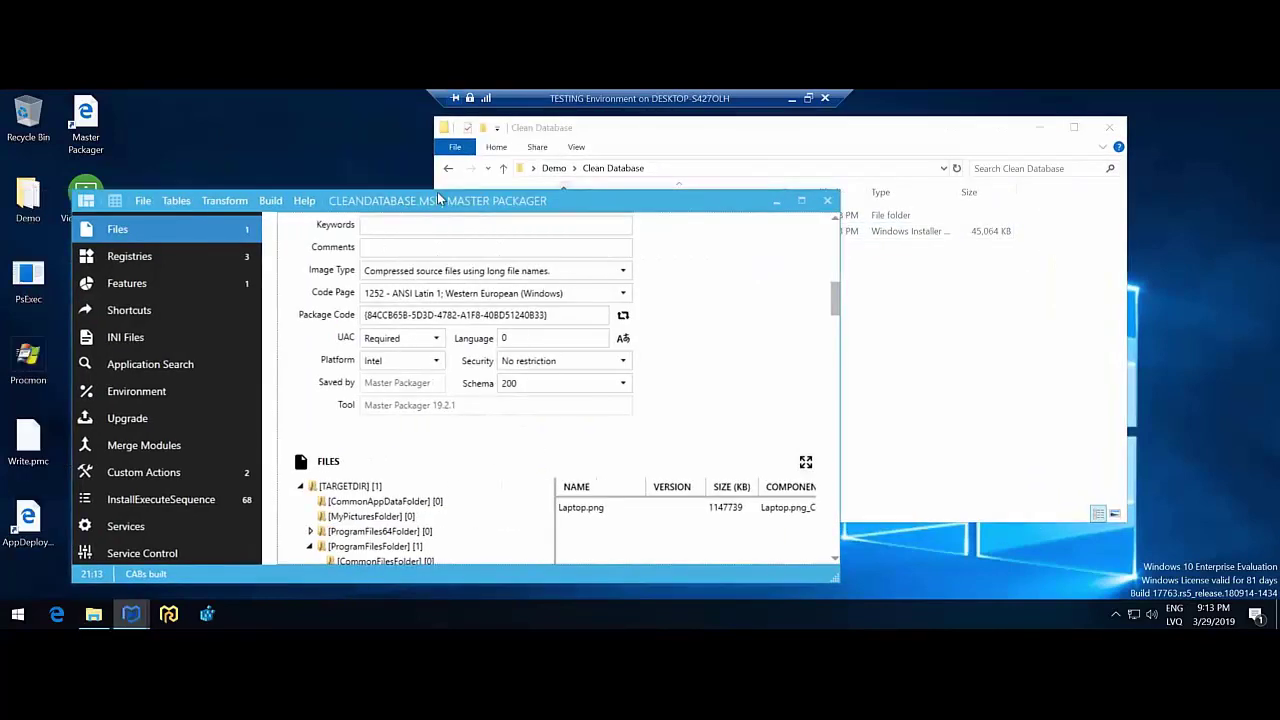
double_click(386, 203)
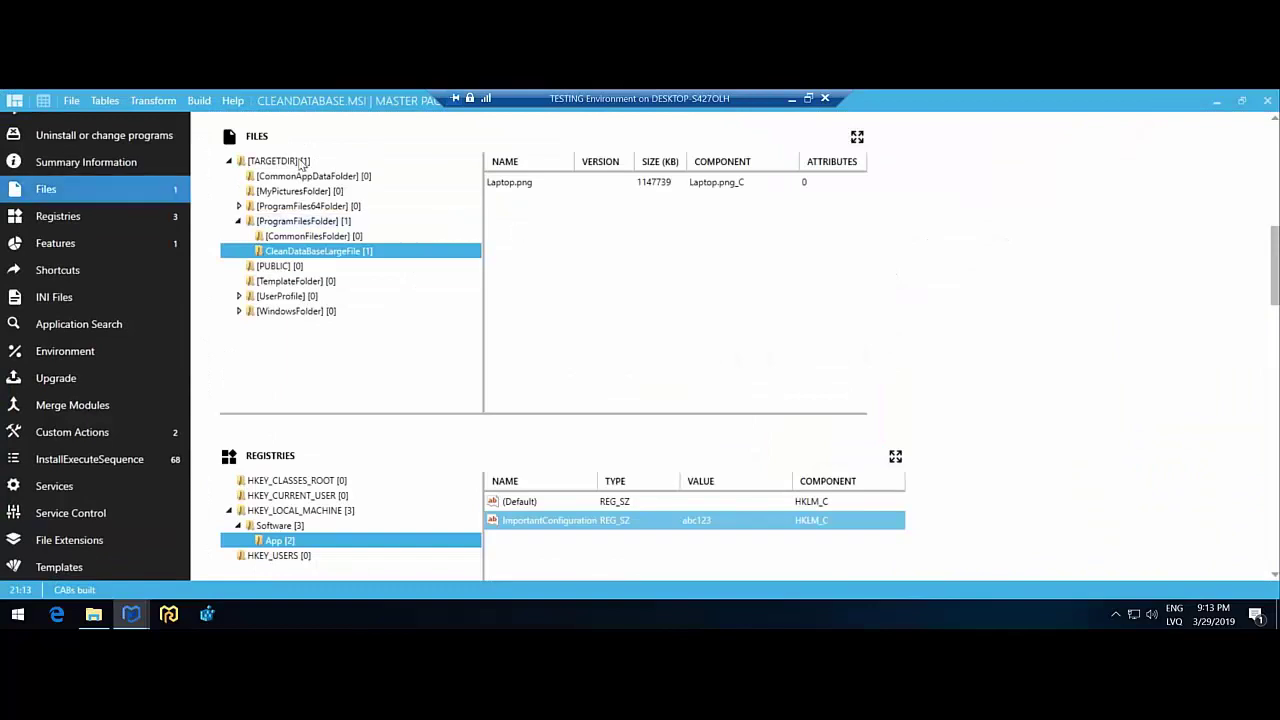
click(199, 100)
click(216, 172)
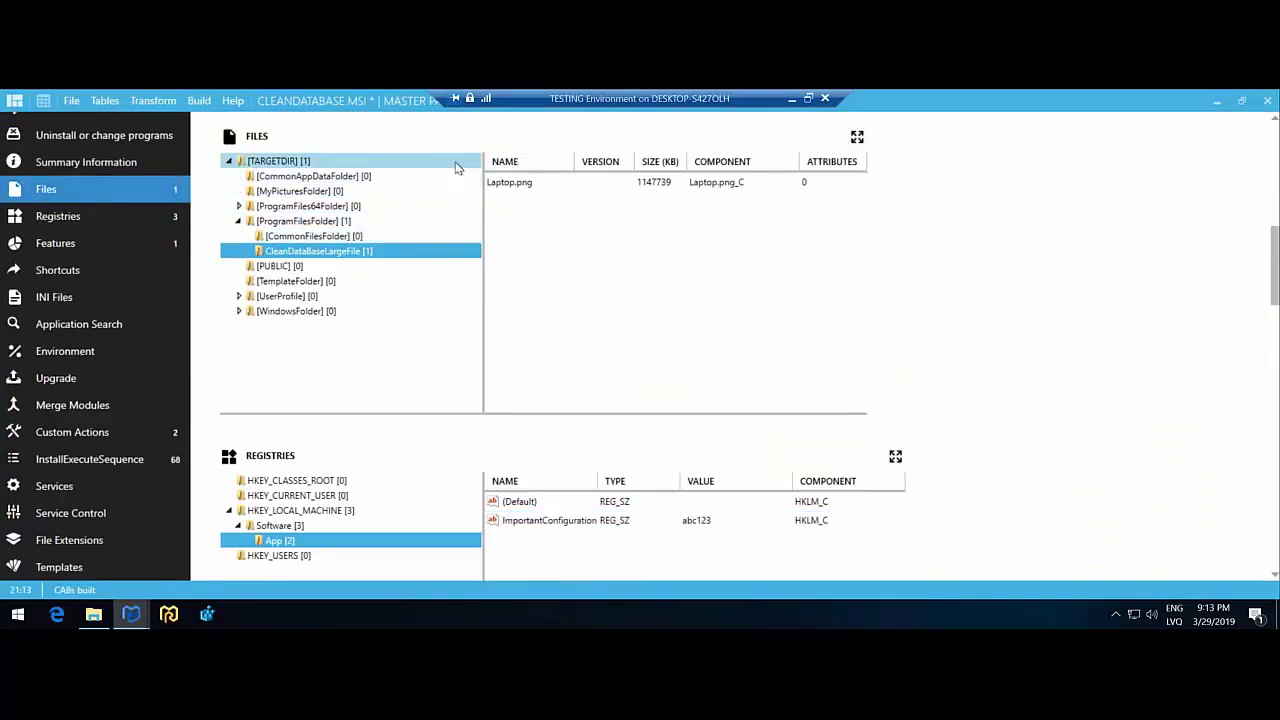
key(ctrl+s)
- Rebuild all CABs of the cleaned package and check the CleanDatabase file size again in File Explorer
click(199, 100)
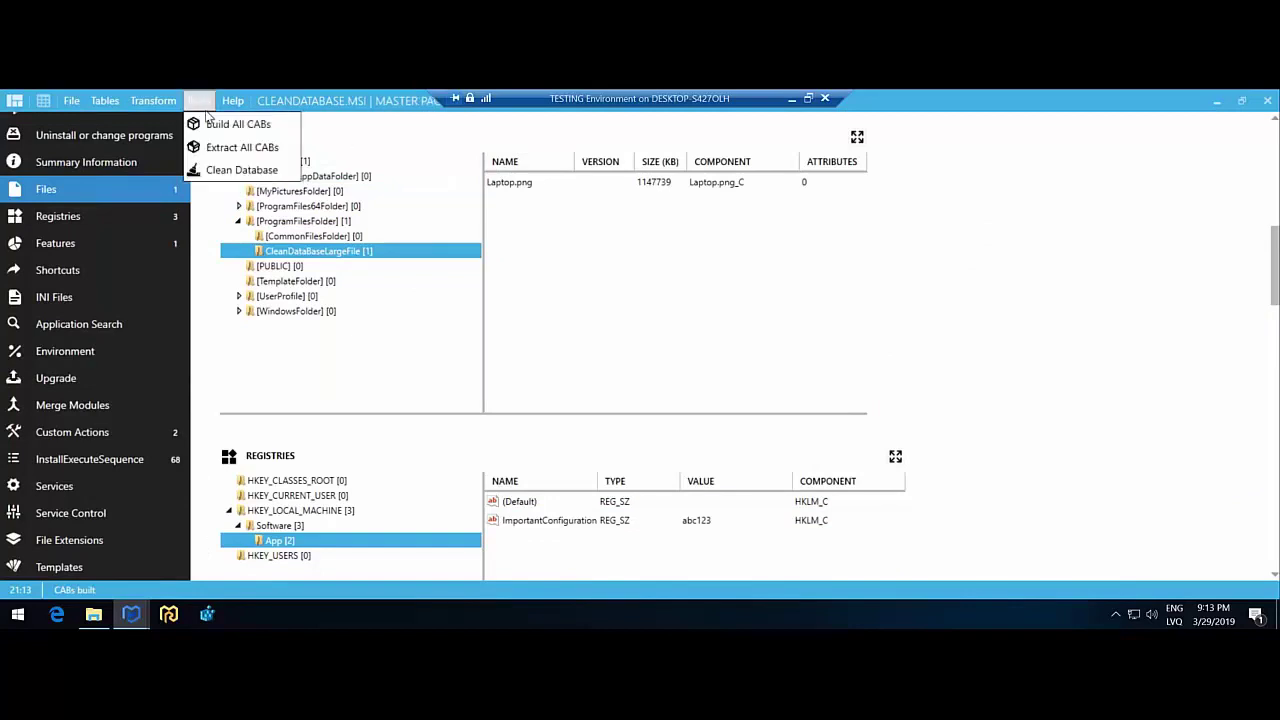
click(214, 120)
click(560, 387)
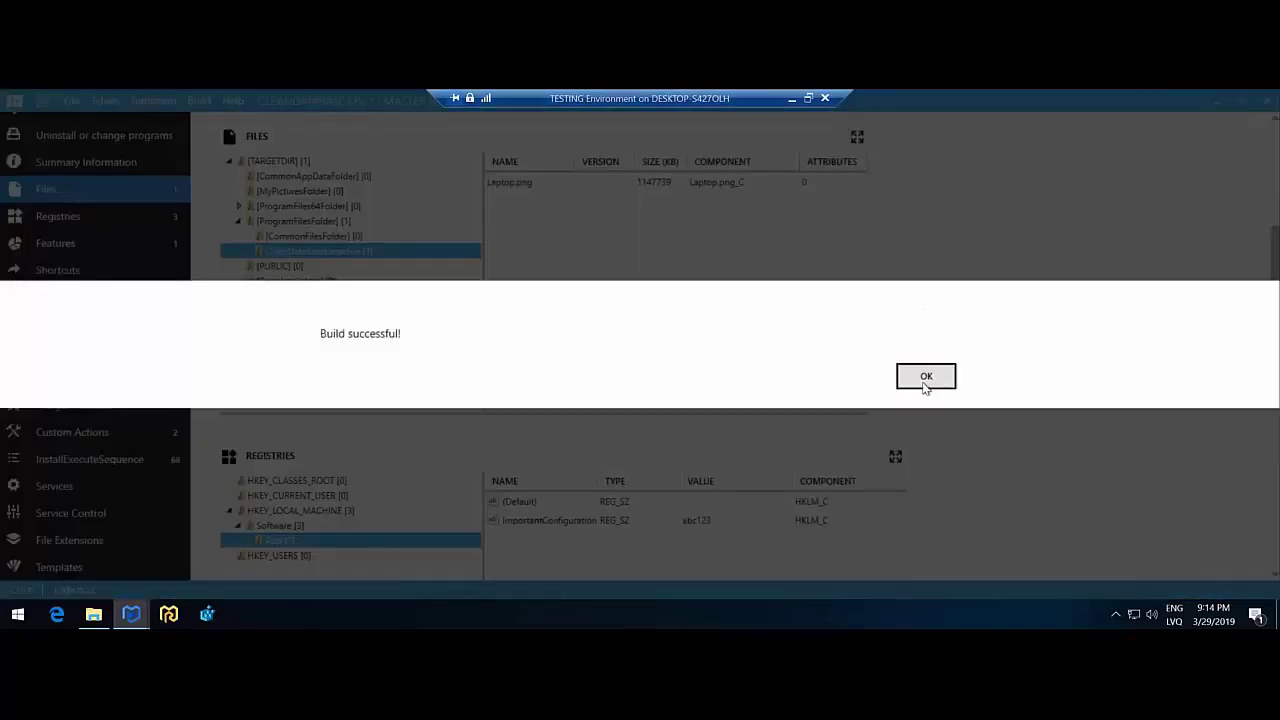
click(923, 378)
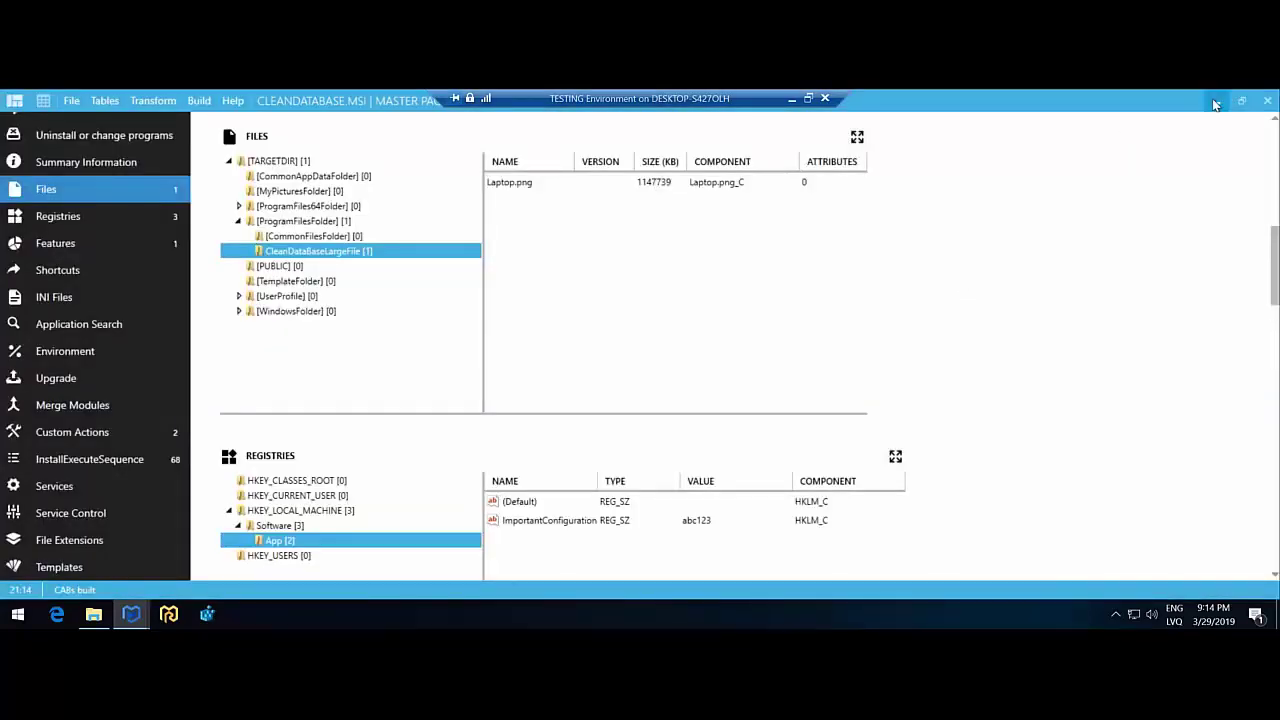
click(1214, 102)
click(726, 233)
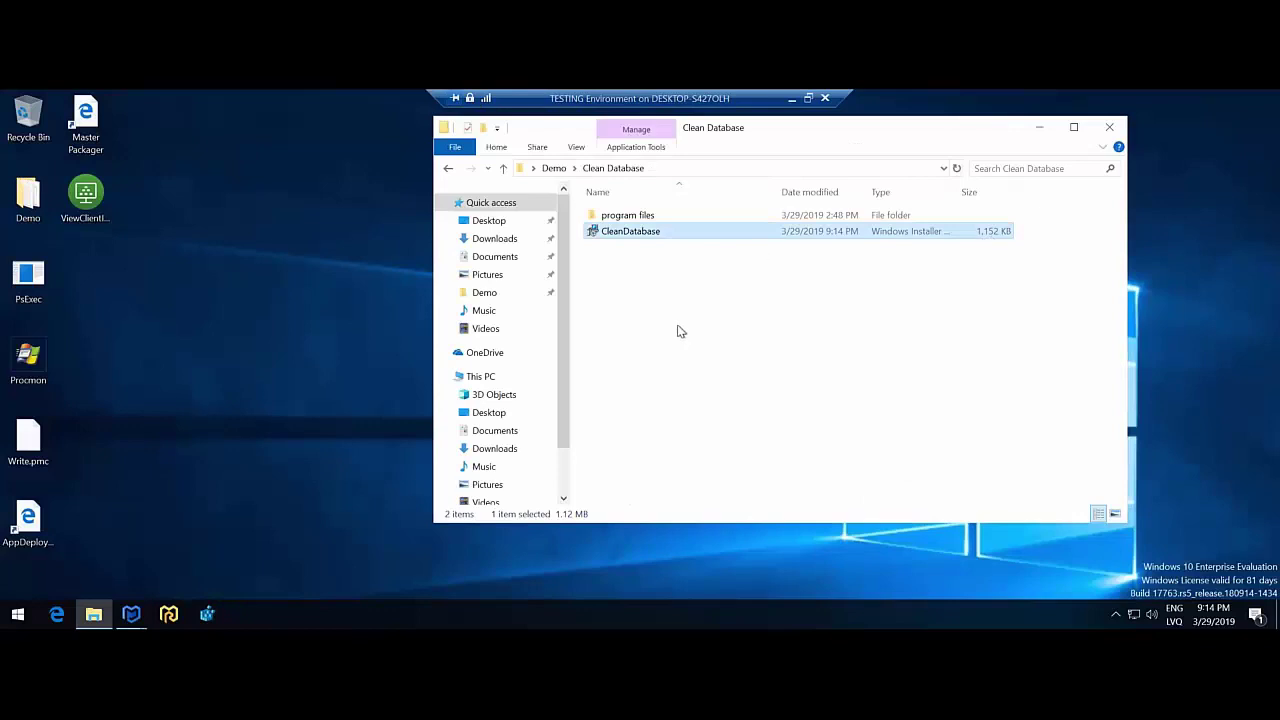
- Open the MSI6421e log from the Demo folder on the desktop in Notepad
click(490, 222)
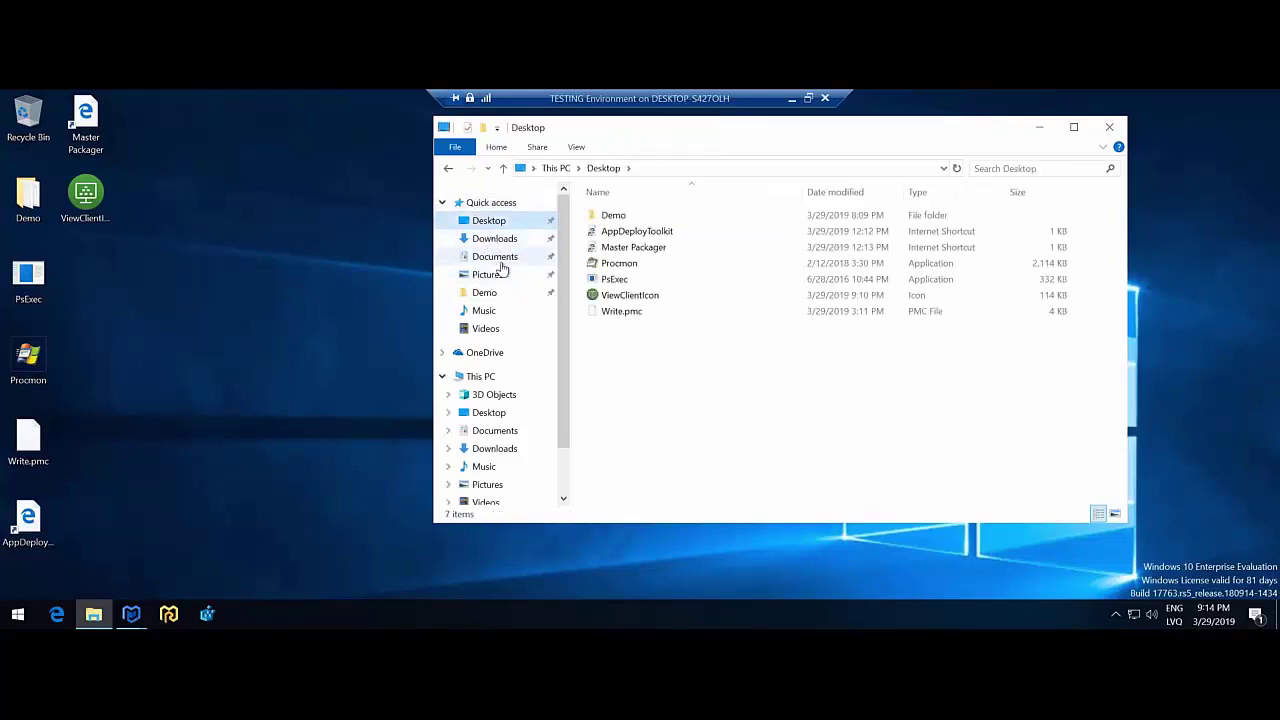
double_click(640, 216)
drag(647, 135, 526, 141)
click(522, 350)
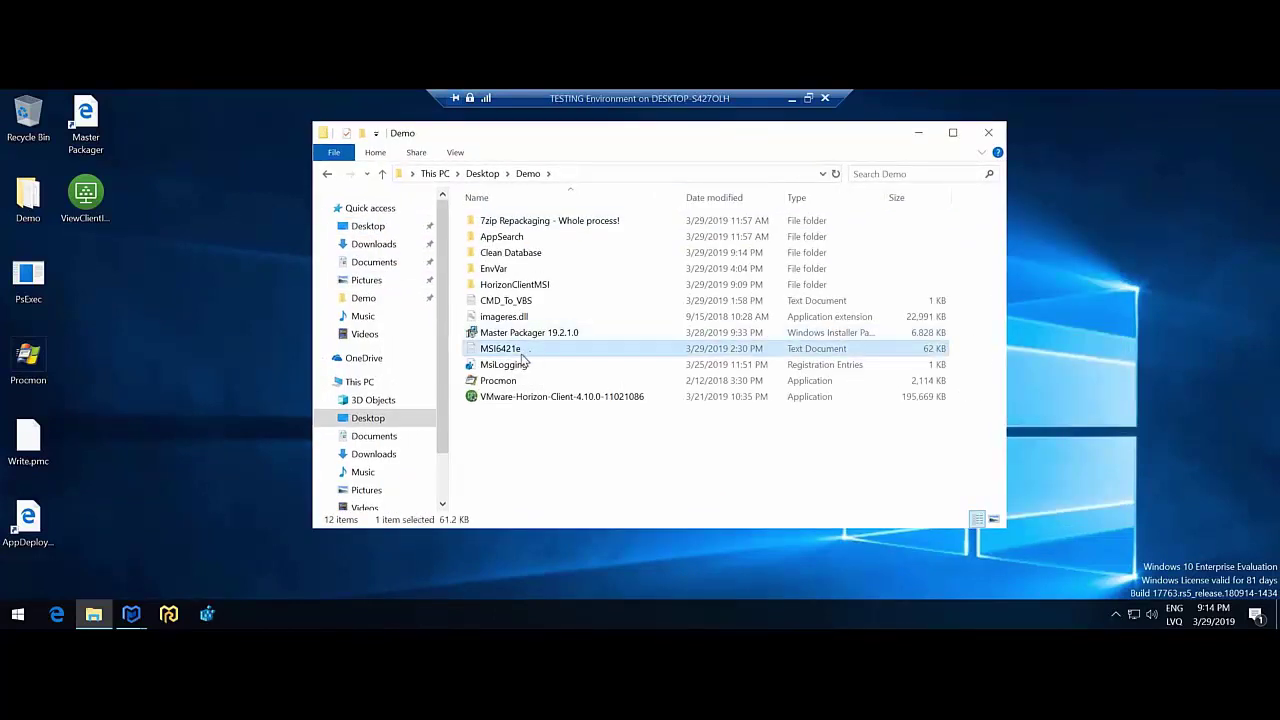
right_click(507, 353)
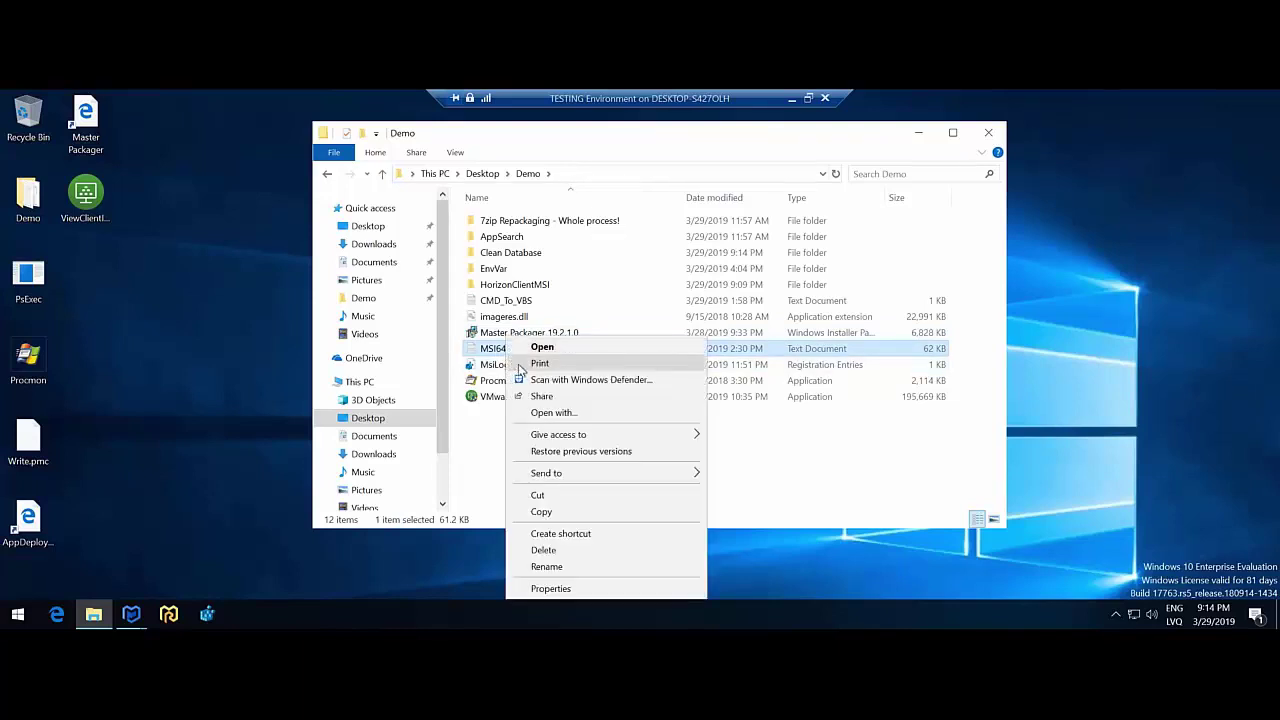
click(541, 347)
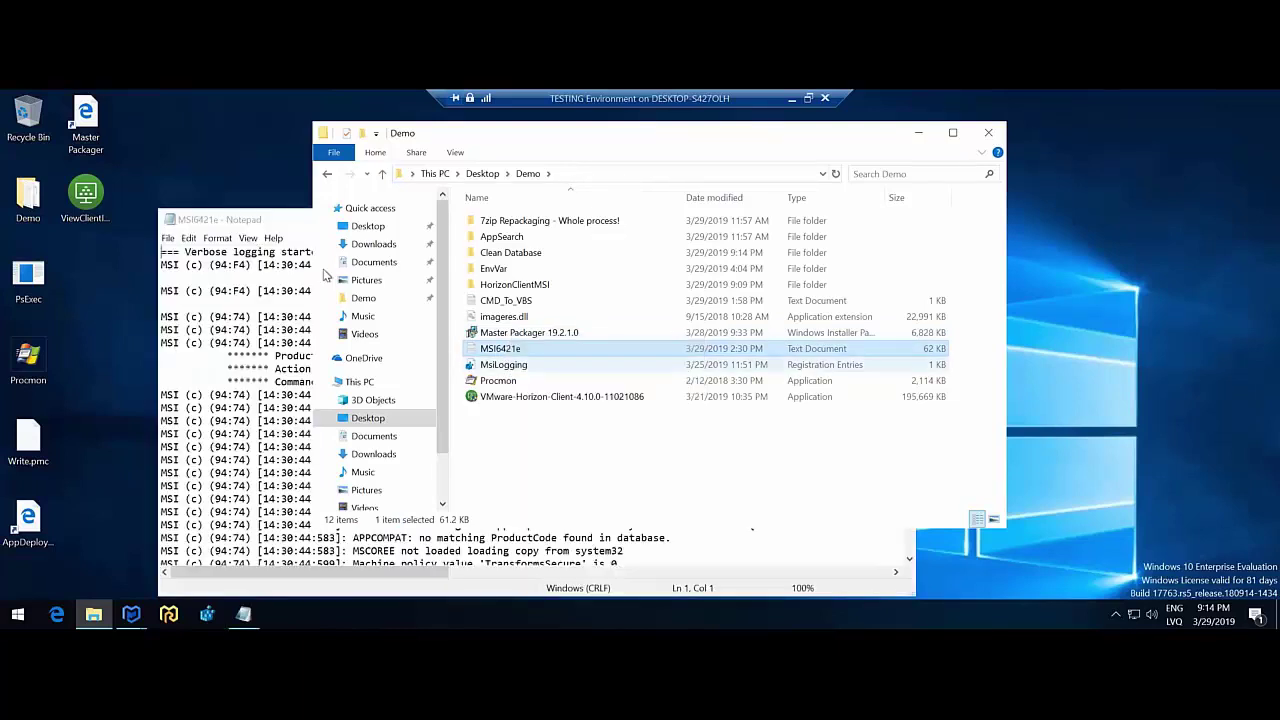
- Search the maximized MSI6421e log for "error" and go through the matches to the Error 2715 query
key(super+Up)
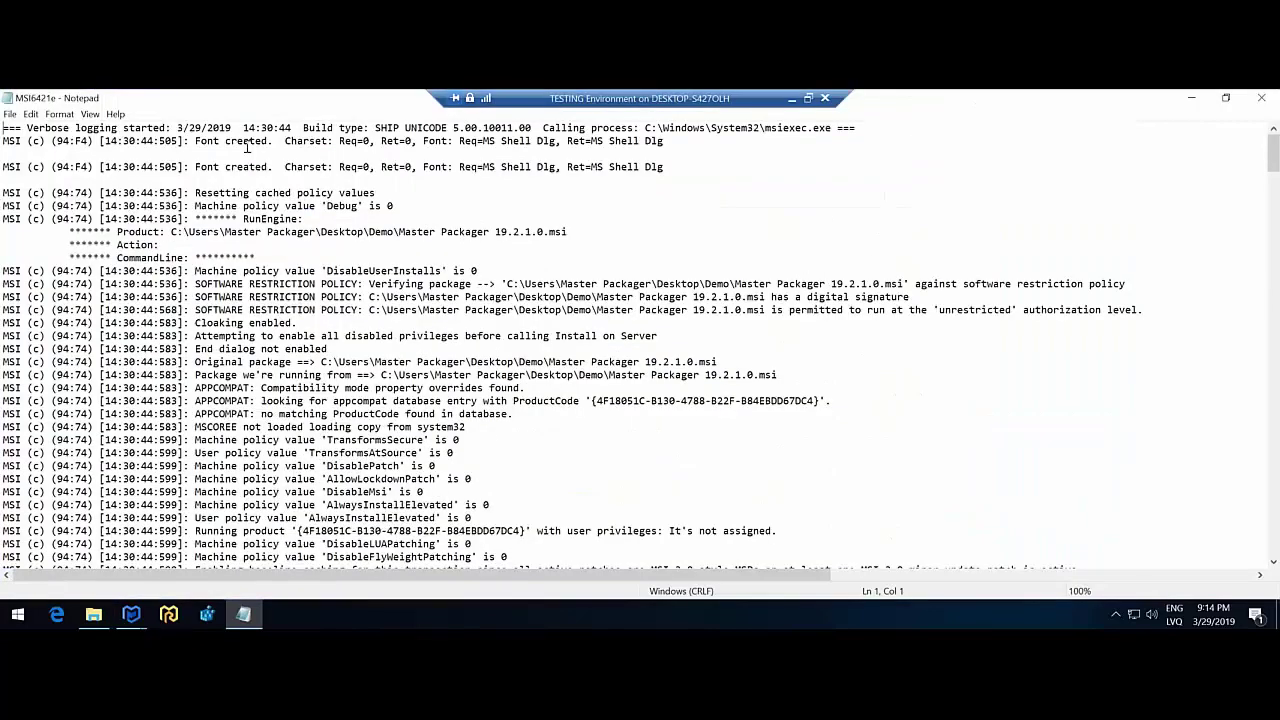
click(248, 141)
key(ctrl+f)
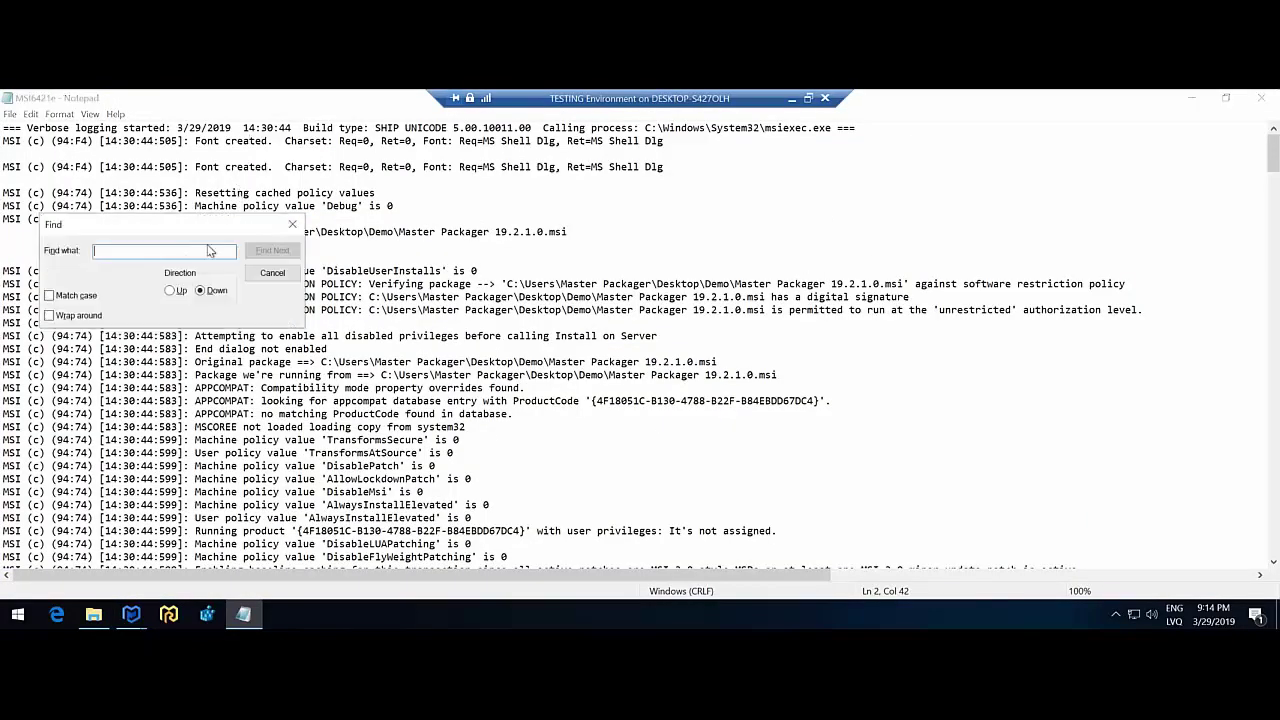
text(ero)
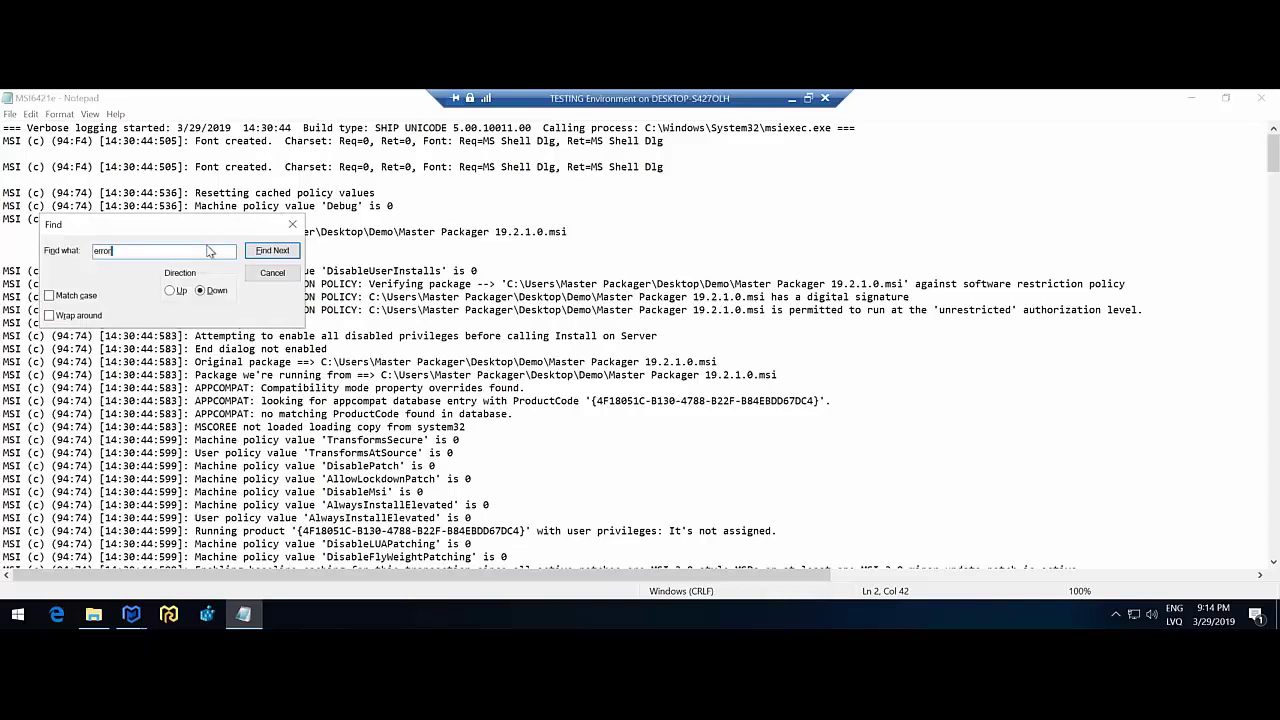
click(276, 252)
key(Return)
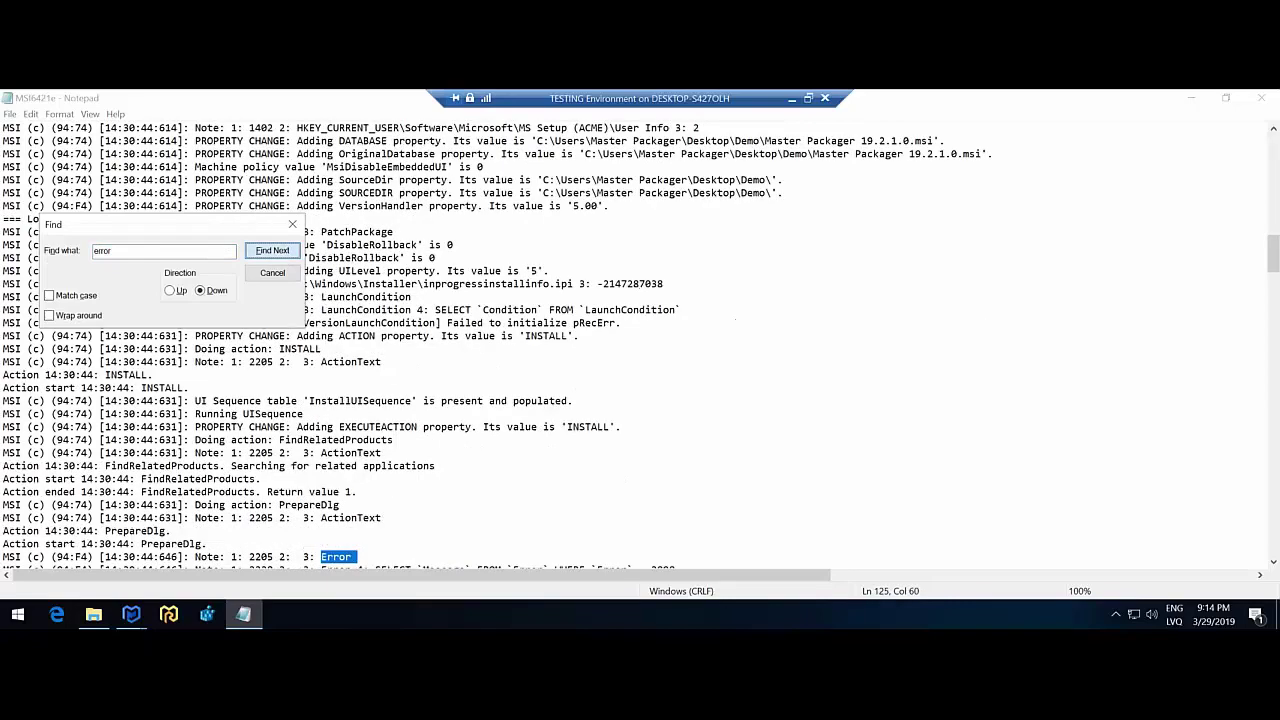
key(Return)
key(Return)
key(Return)
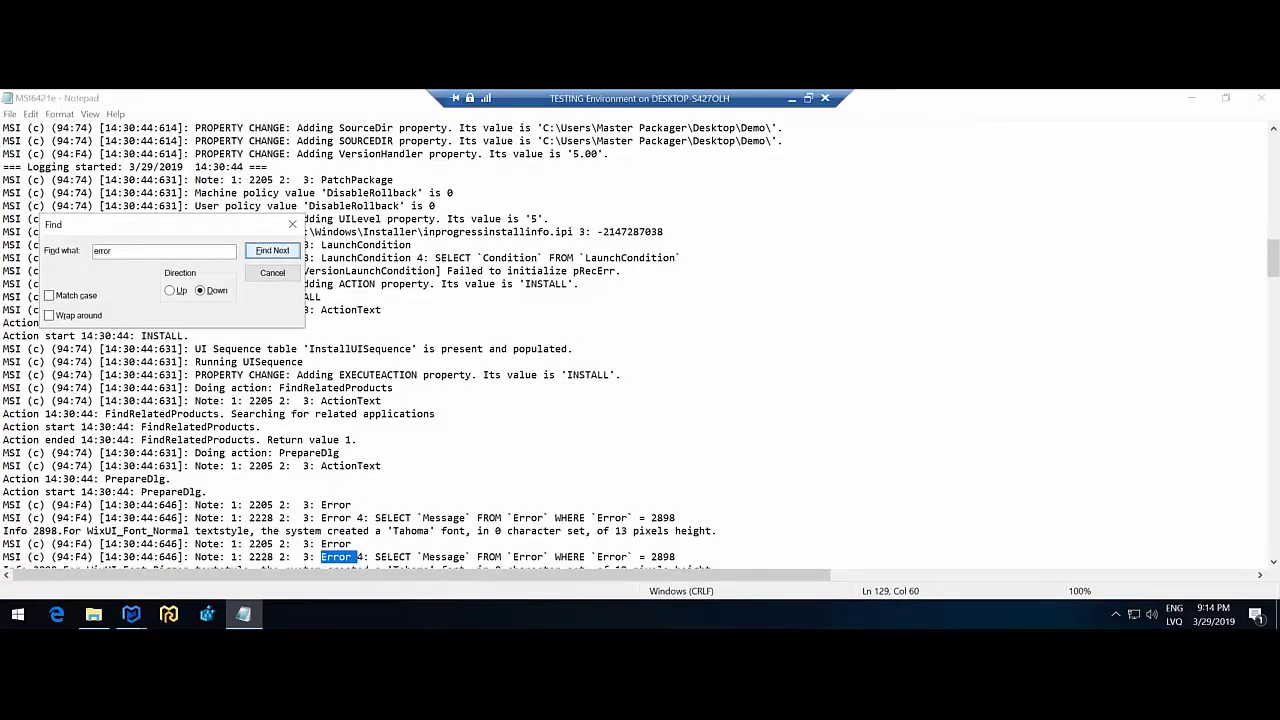
key(Return)
key(Return)
key(Return)
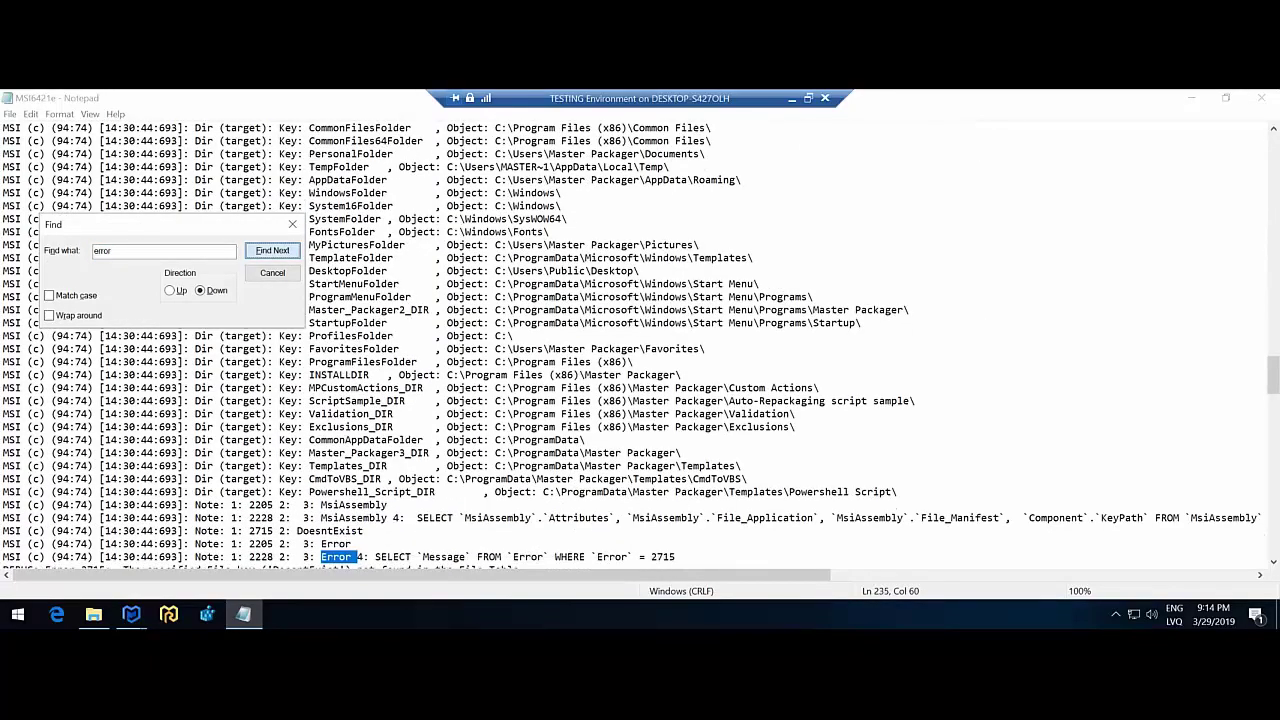
- Highlight the DEBUG Error 2715 message in the log, end the search and close the log
drag(4, 557, 93, 401)
click(292, 224)
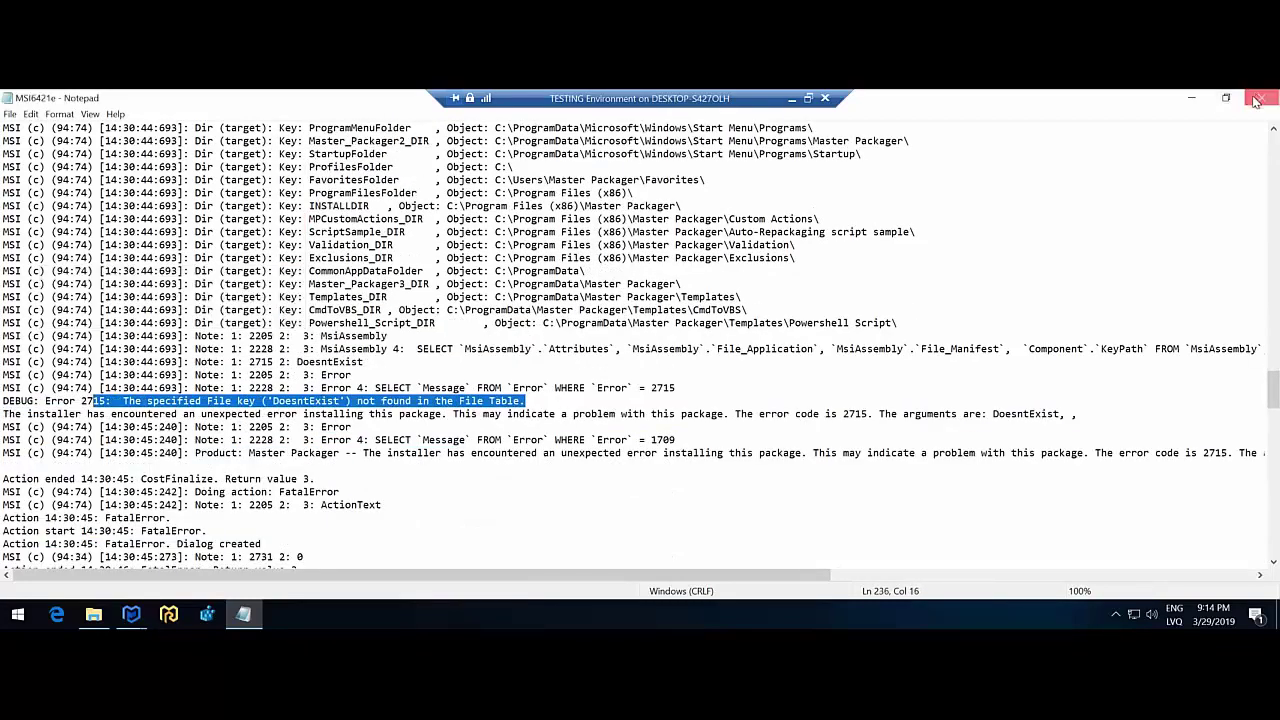
click(1261, 97)
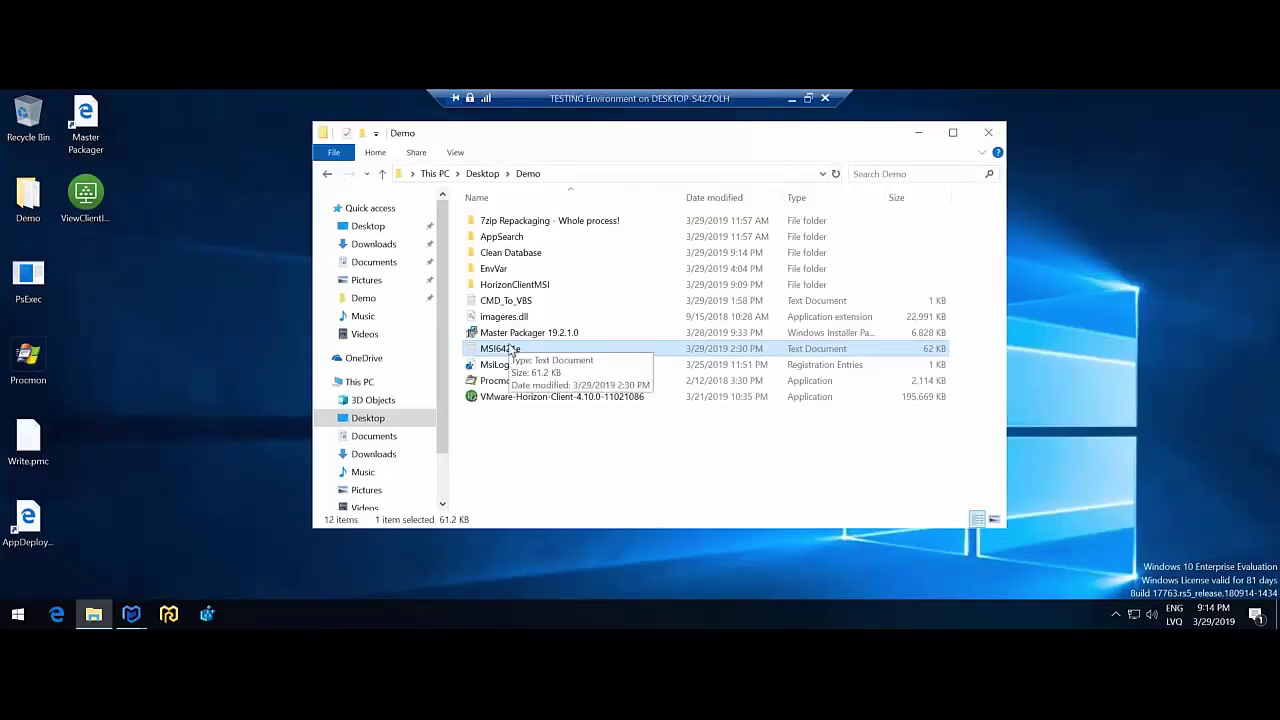
click(238, 347)
click(26, 278)
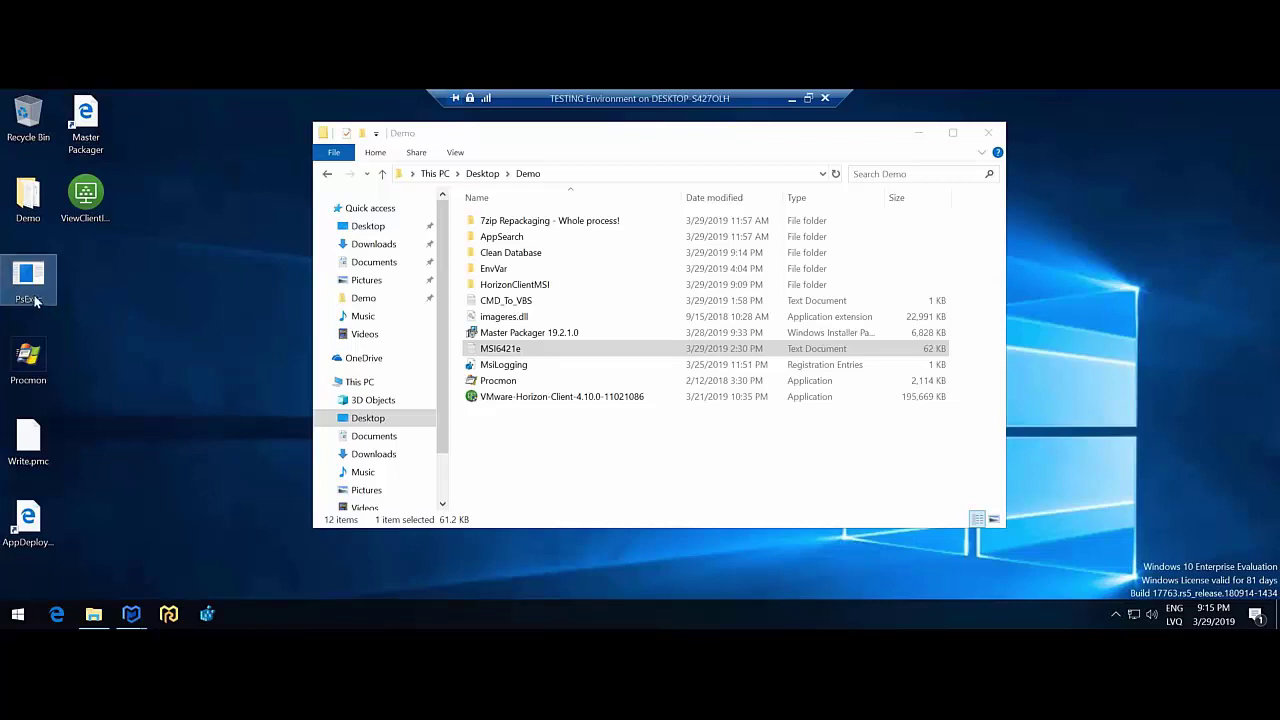
click(591, 420)
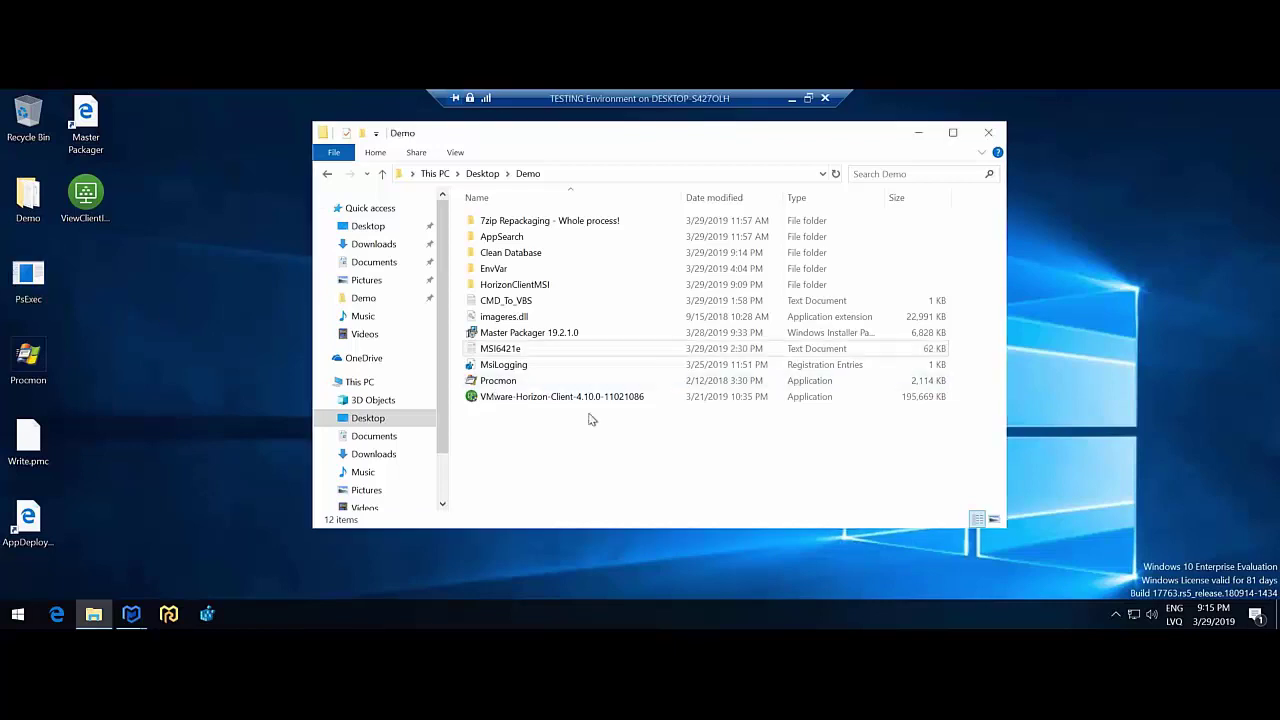
- Open the Master Packager 19.2.1.0 MSI from the Demo folder in Master Packager and show its predefined custom actions
right_click(510, 332)
click(532, 340)
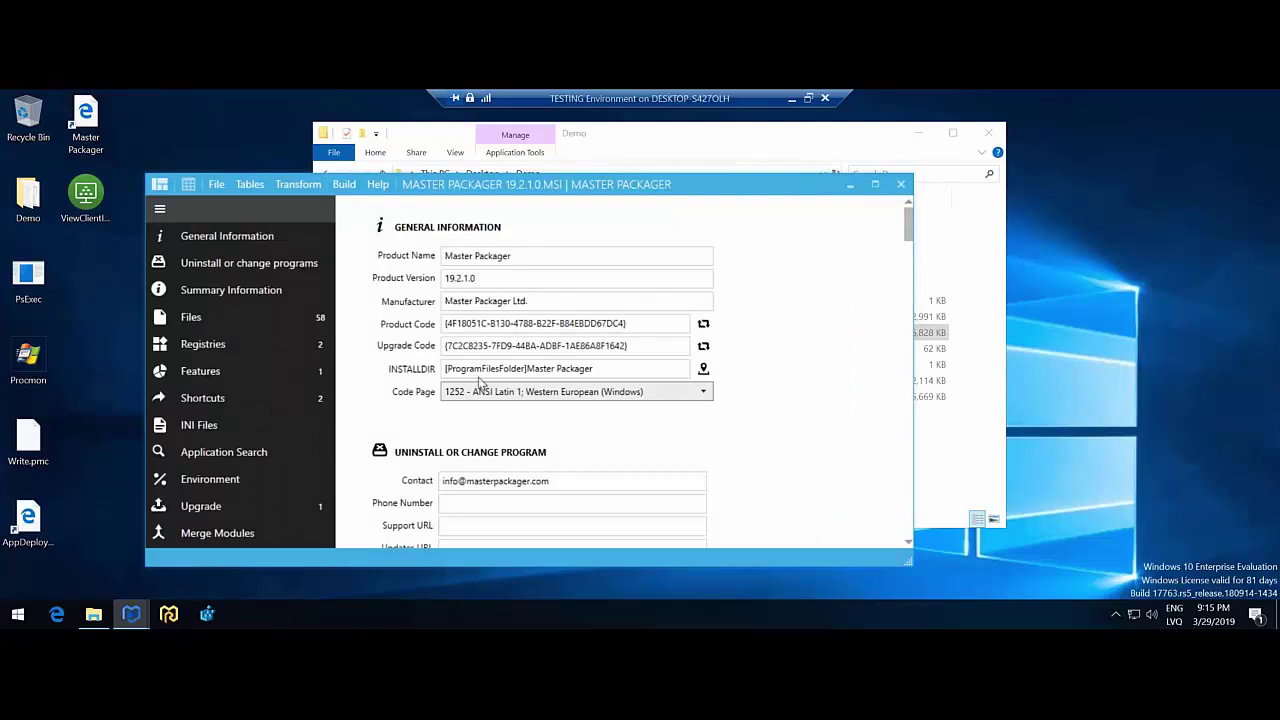
double_click(596, 185)
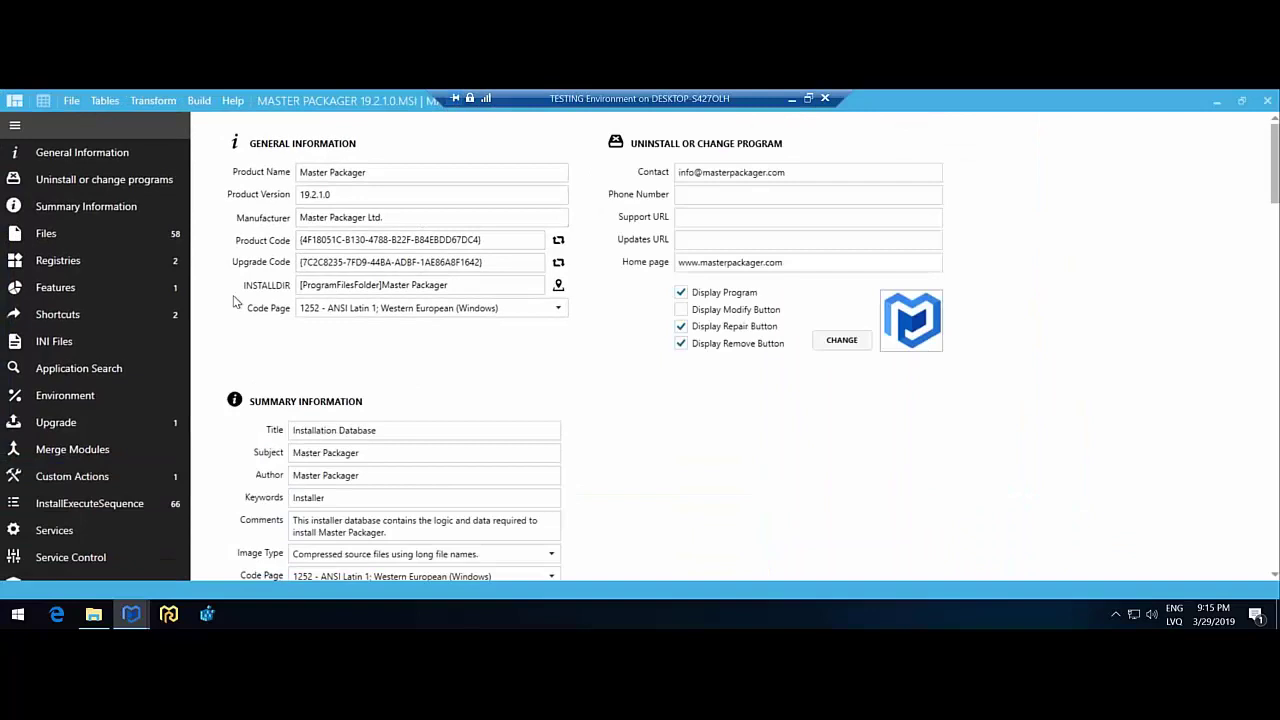
click(124, 478)
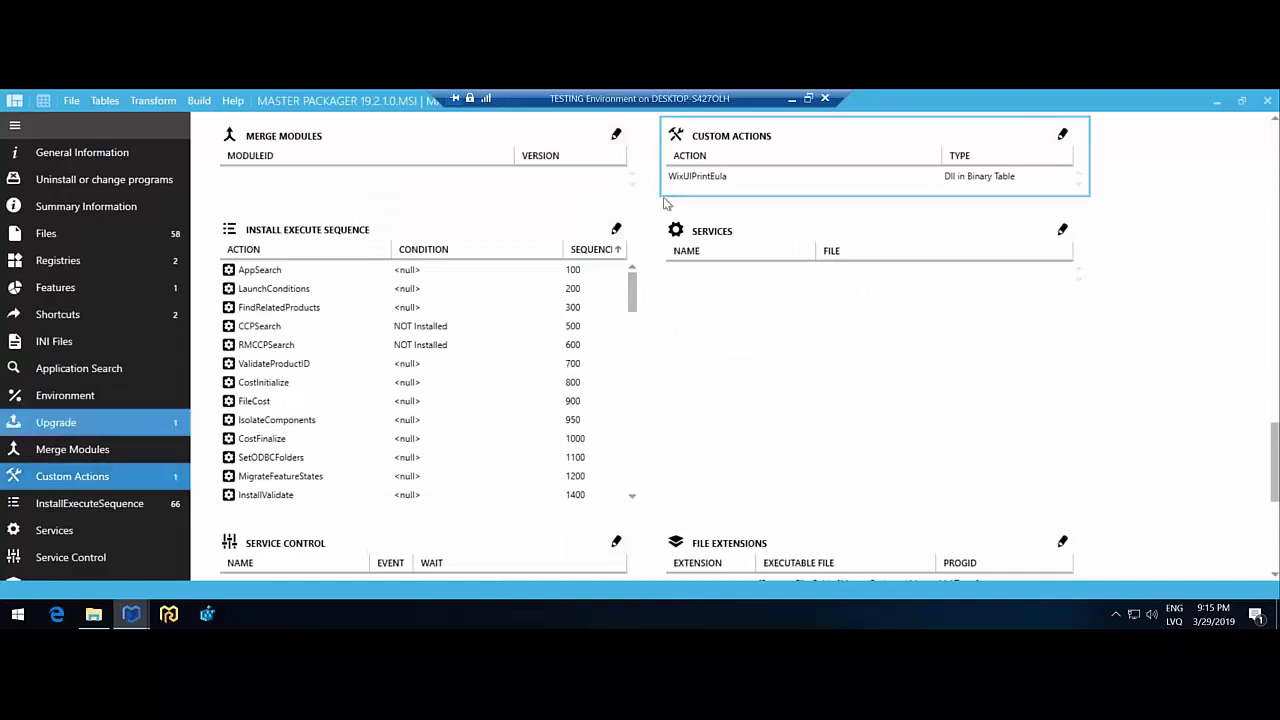
click(1062, 136)
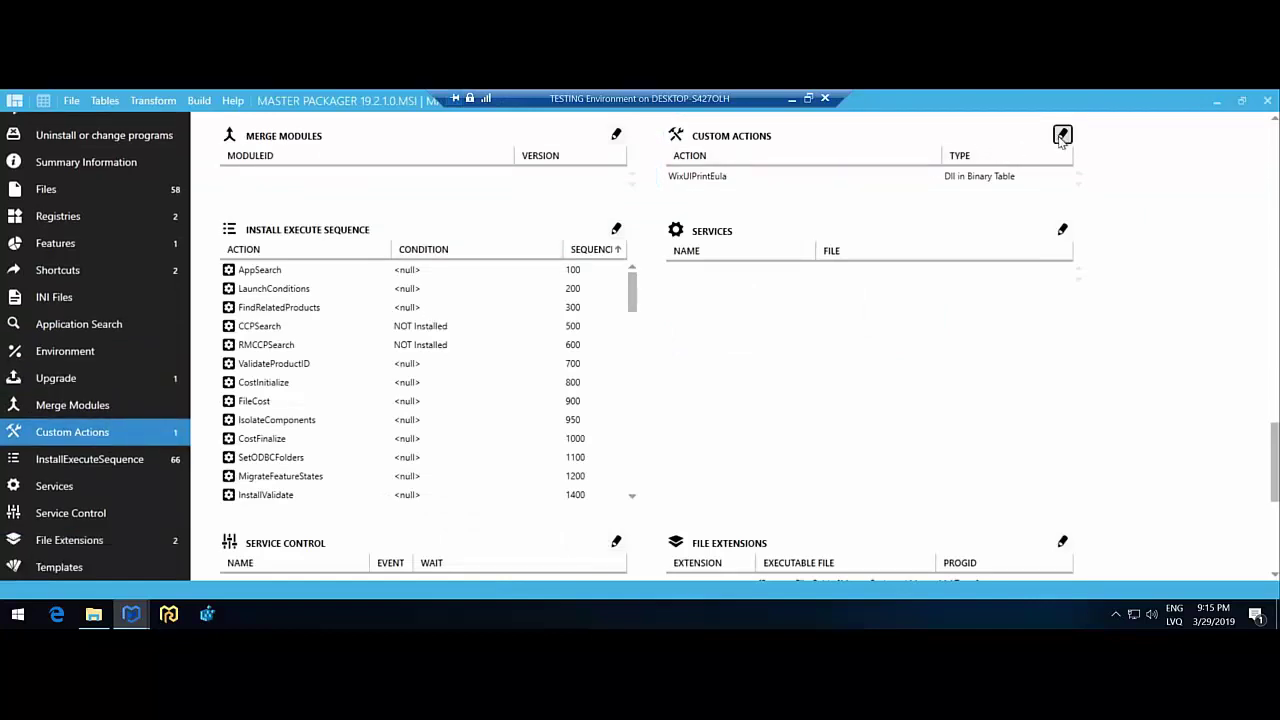
click(219, 124)
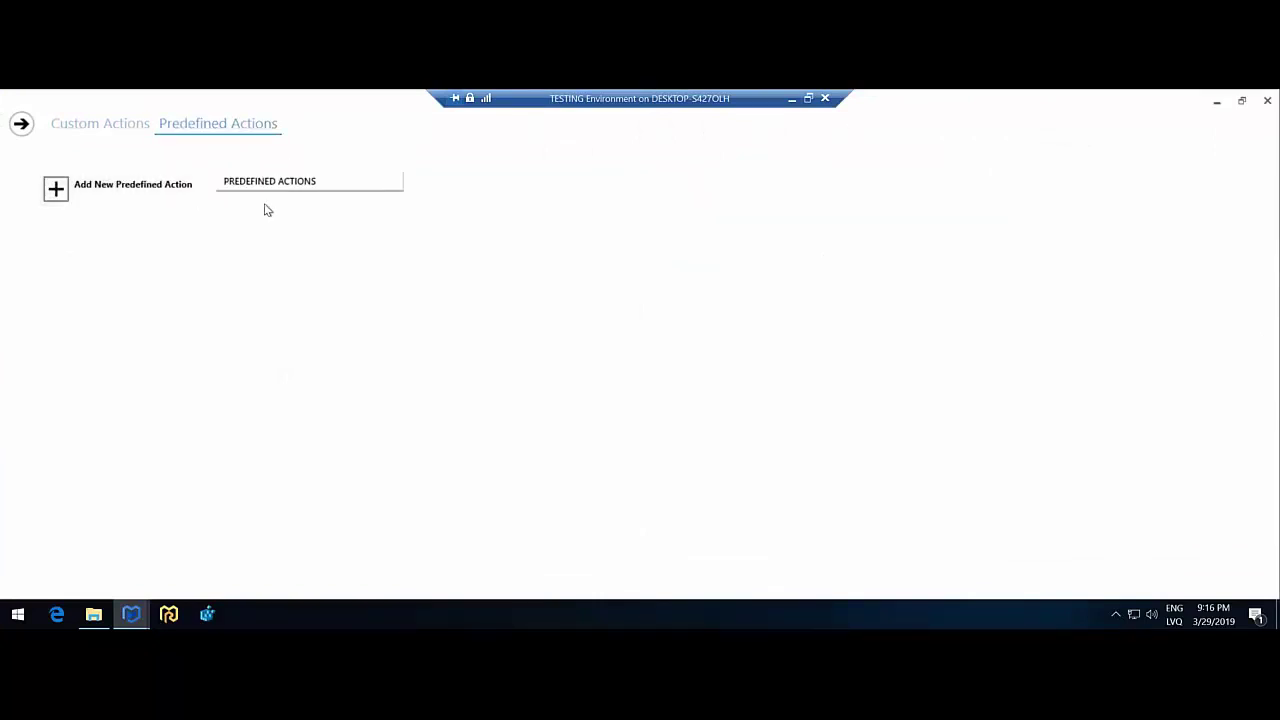
- Add a Copy to UserProfile predefined action with EULA.txt from the Master Packager program folder as source, and return to the package overview
click(143, 200)
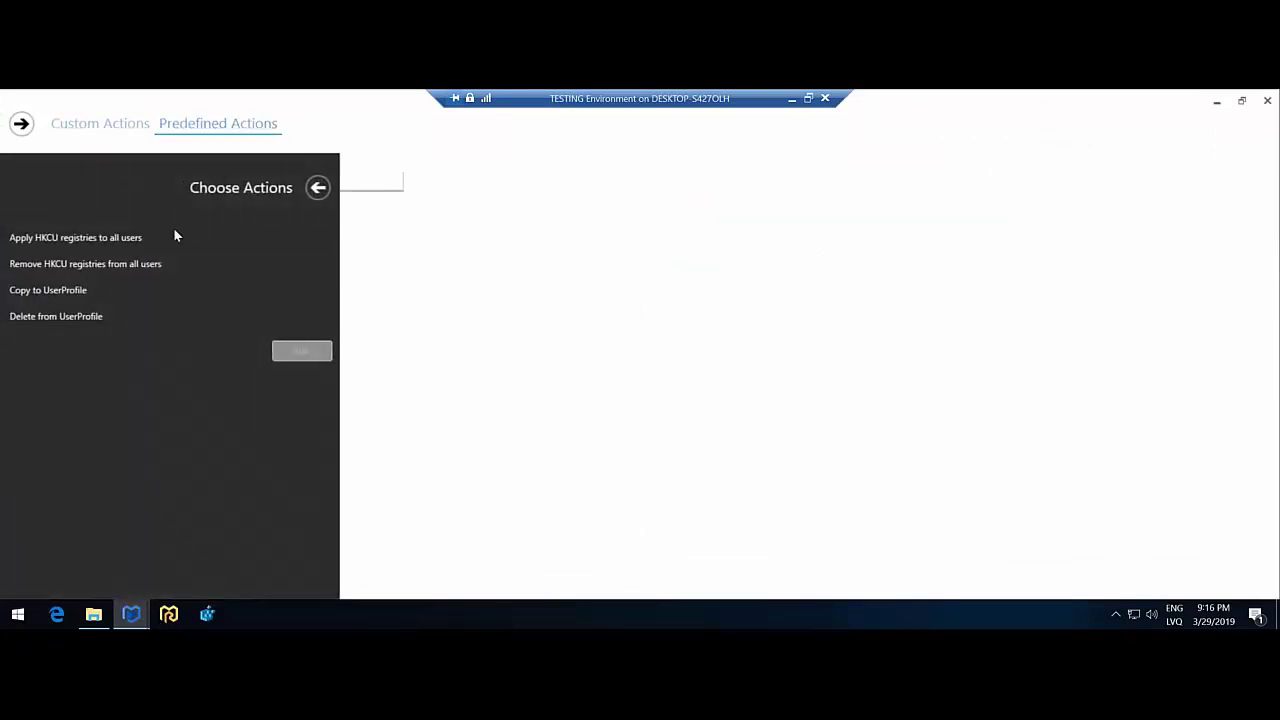
click(56, 294)
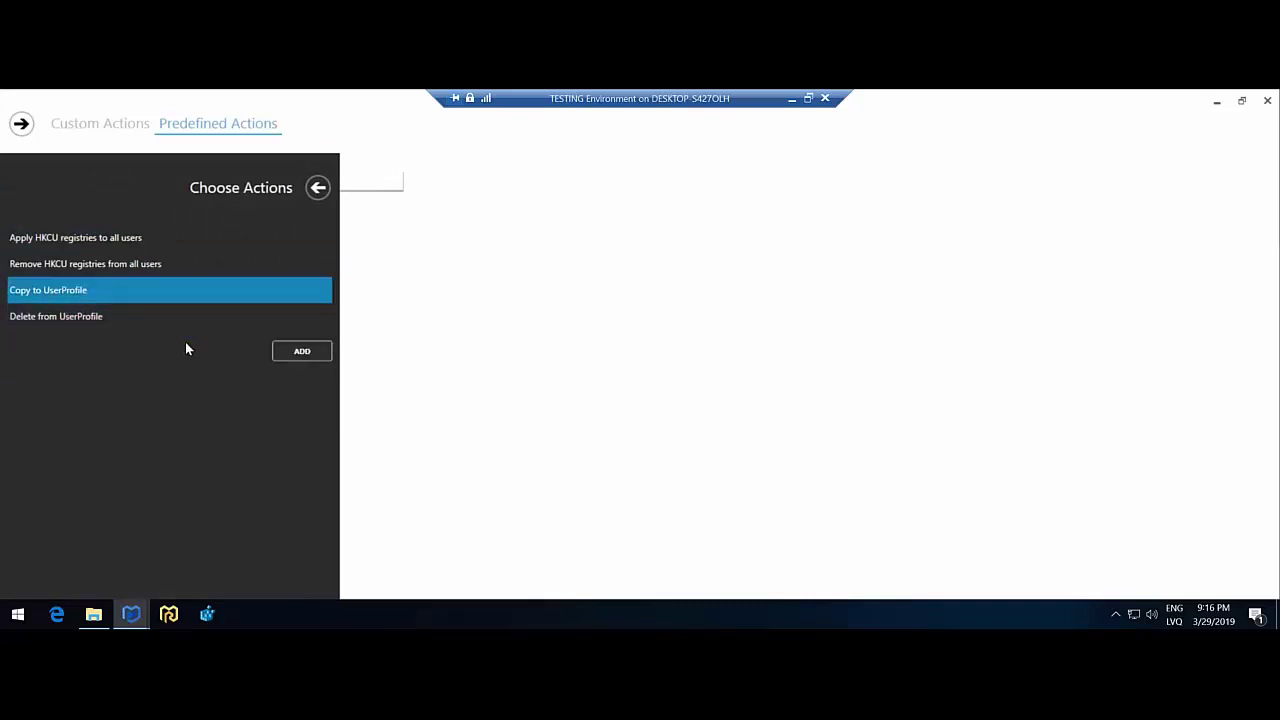
click(302, 351)
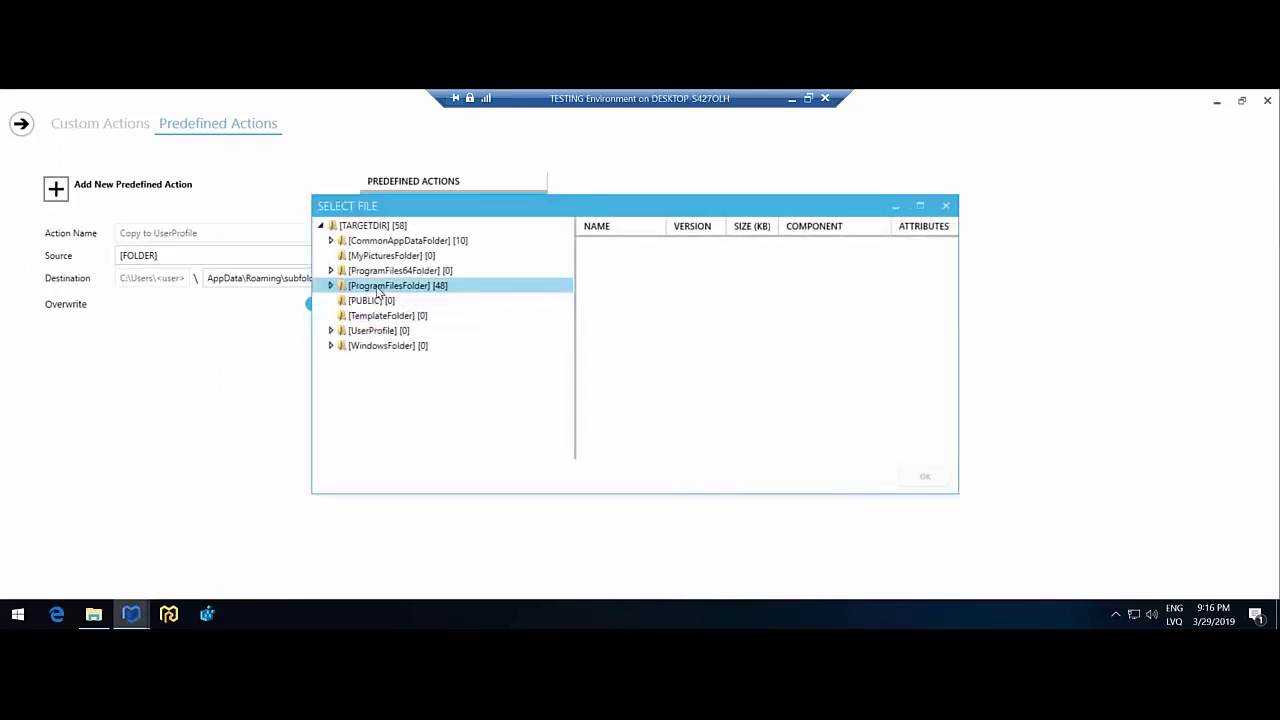
double_click(379, 288)
double_click(390, 317)
click(640, 265)
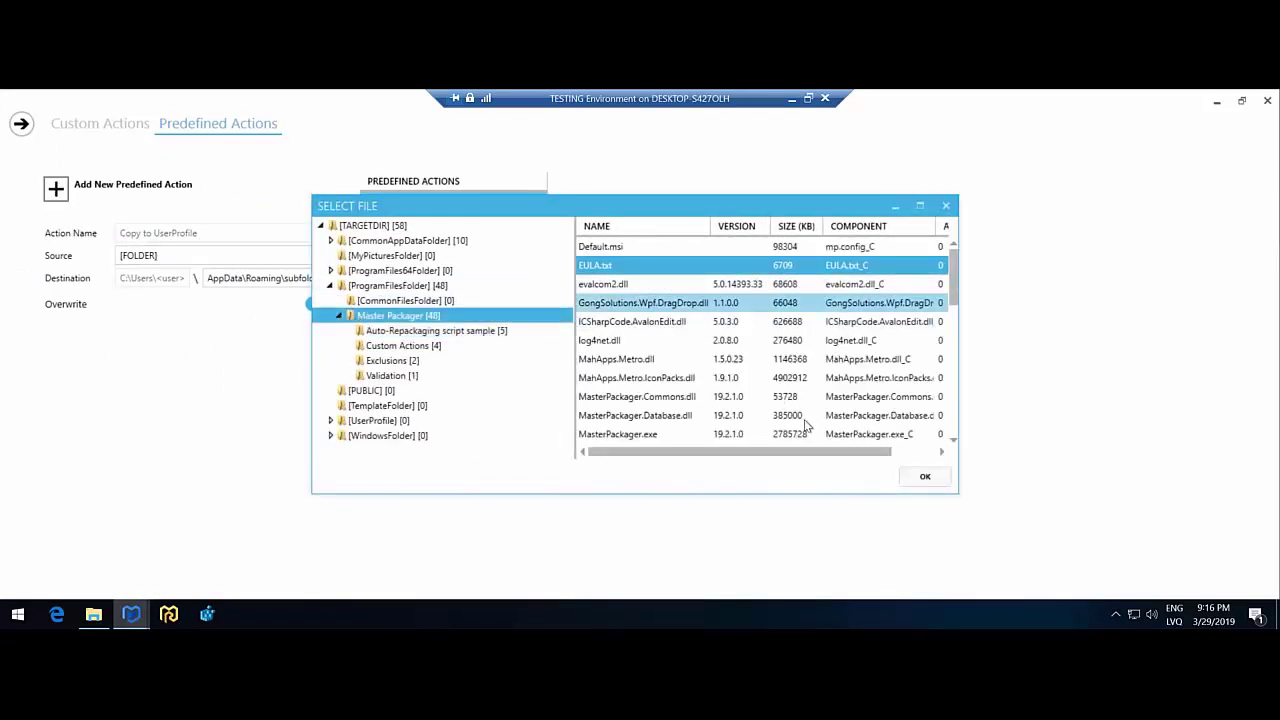
click(924, 477)
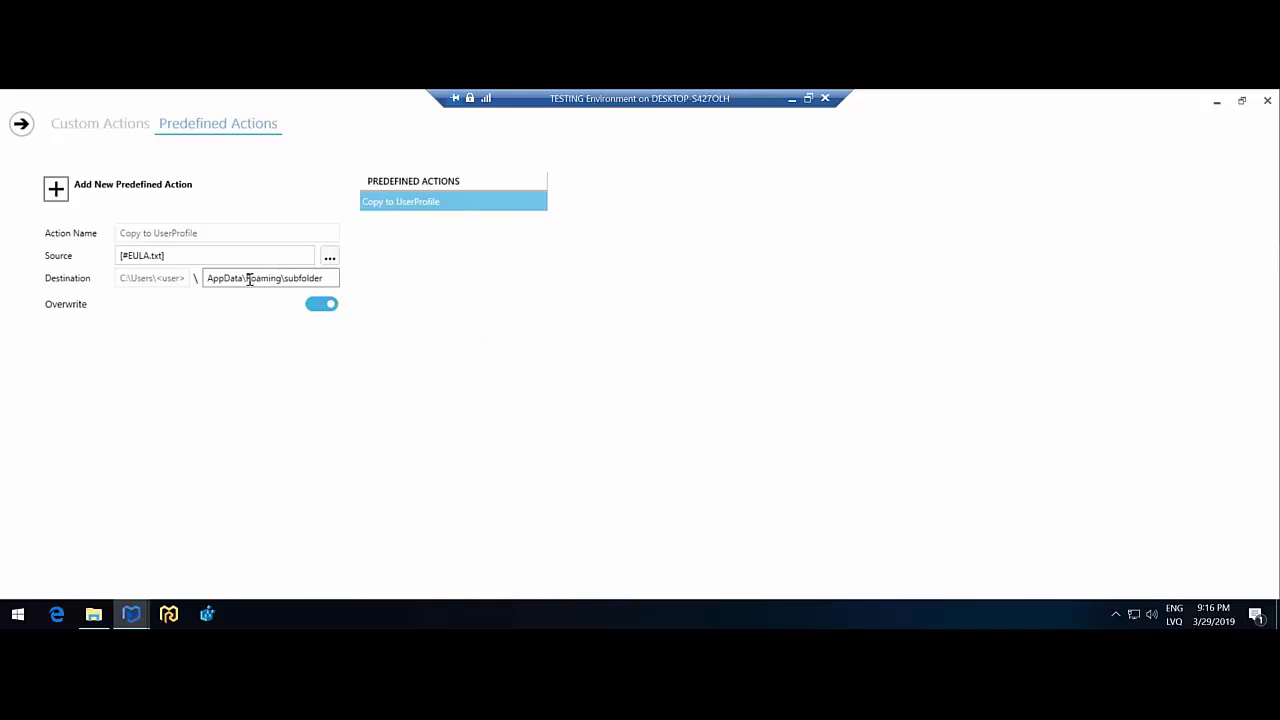
drag(289, 277, 329, 277)
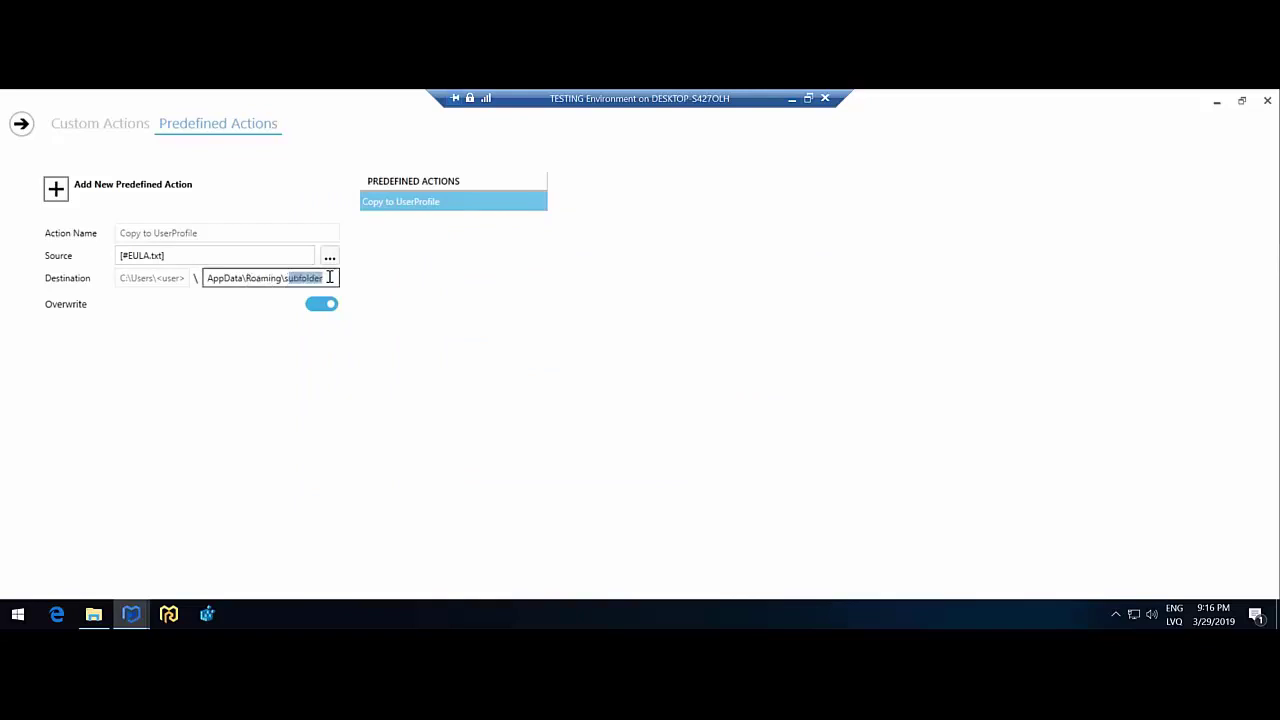
double_click(291, 278)
click(24, 125)
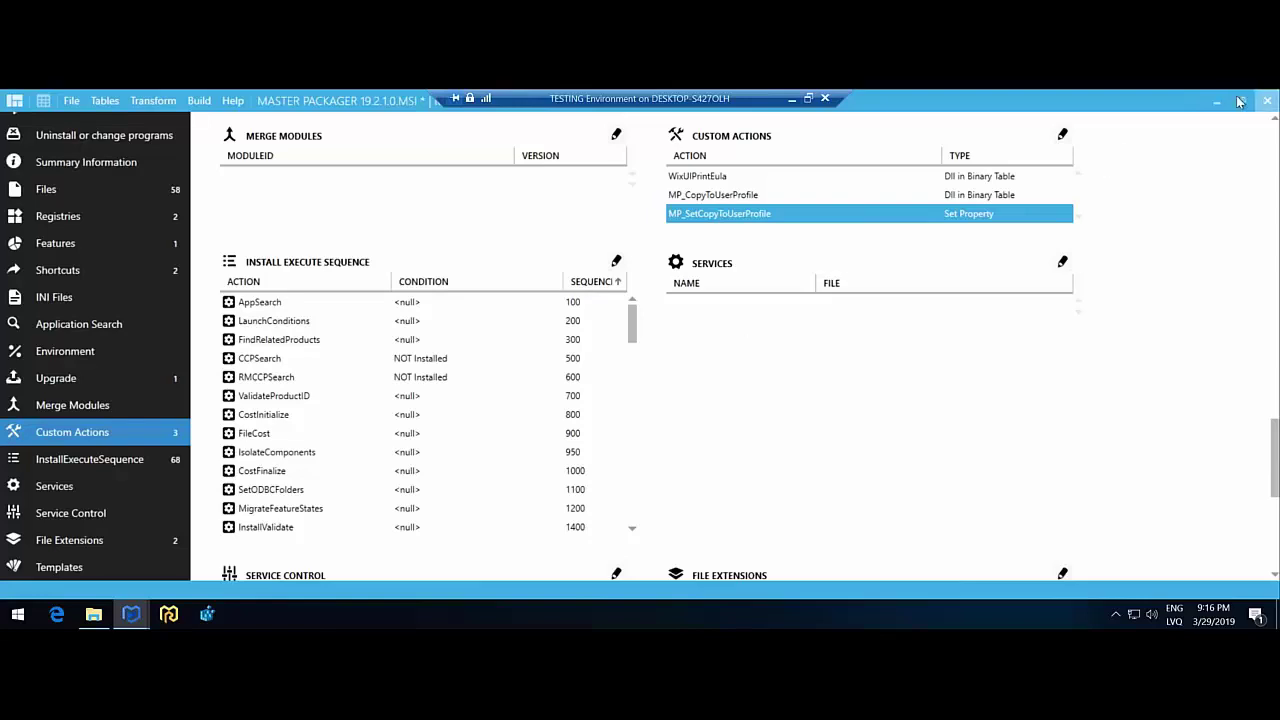
- Restore the Master Packager window and close the Master Packager 19.2.1.0 package
drag(1105, 100, 930, 166)
click(981, 166)
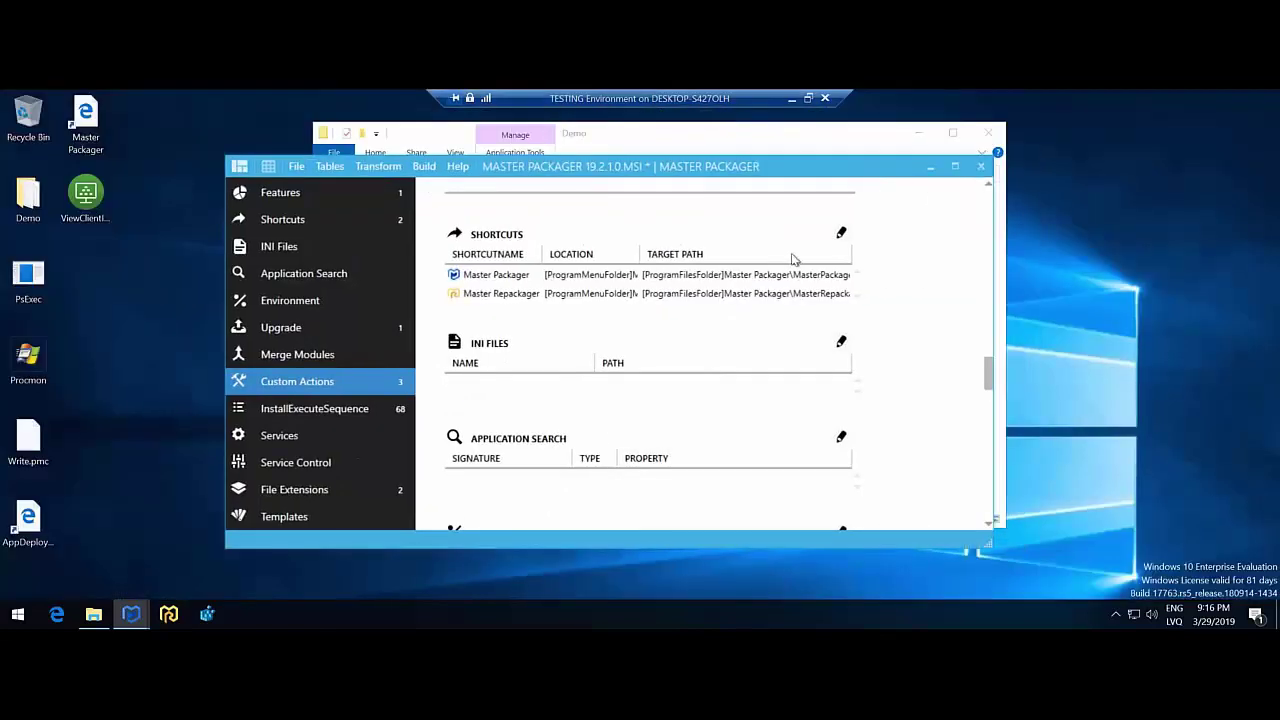
key(Return)
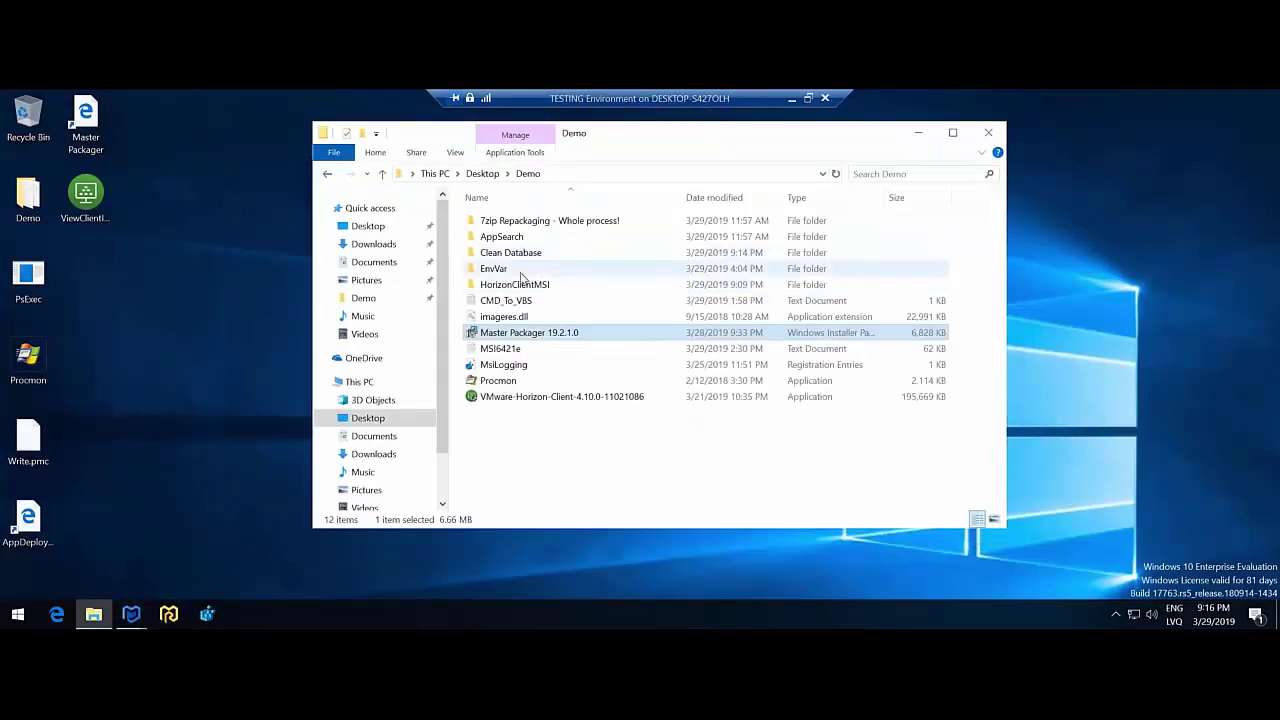
- Open the EnvGood MSI from the EnvVar folder in Master Packager and edit its environment variables
double_click(610, 274)
right_click(866, 246)
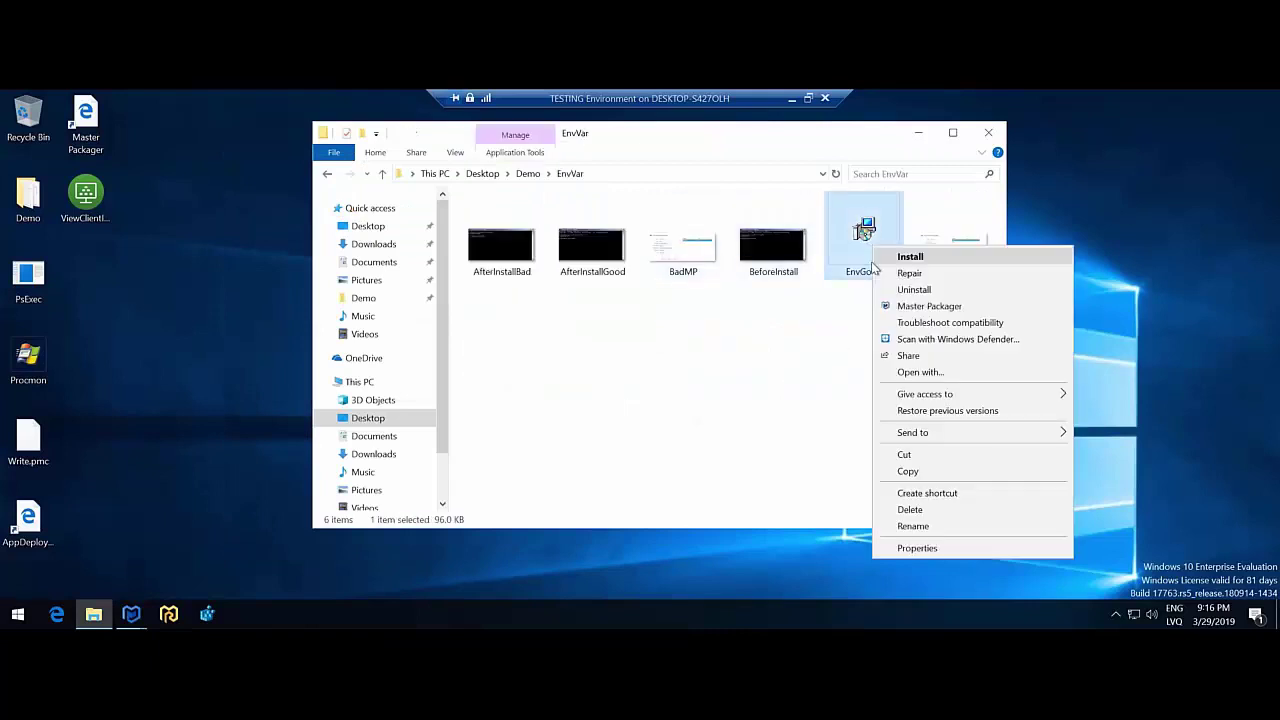
click(905, 306)
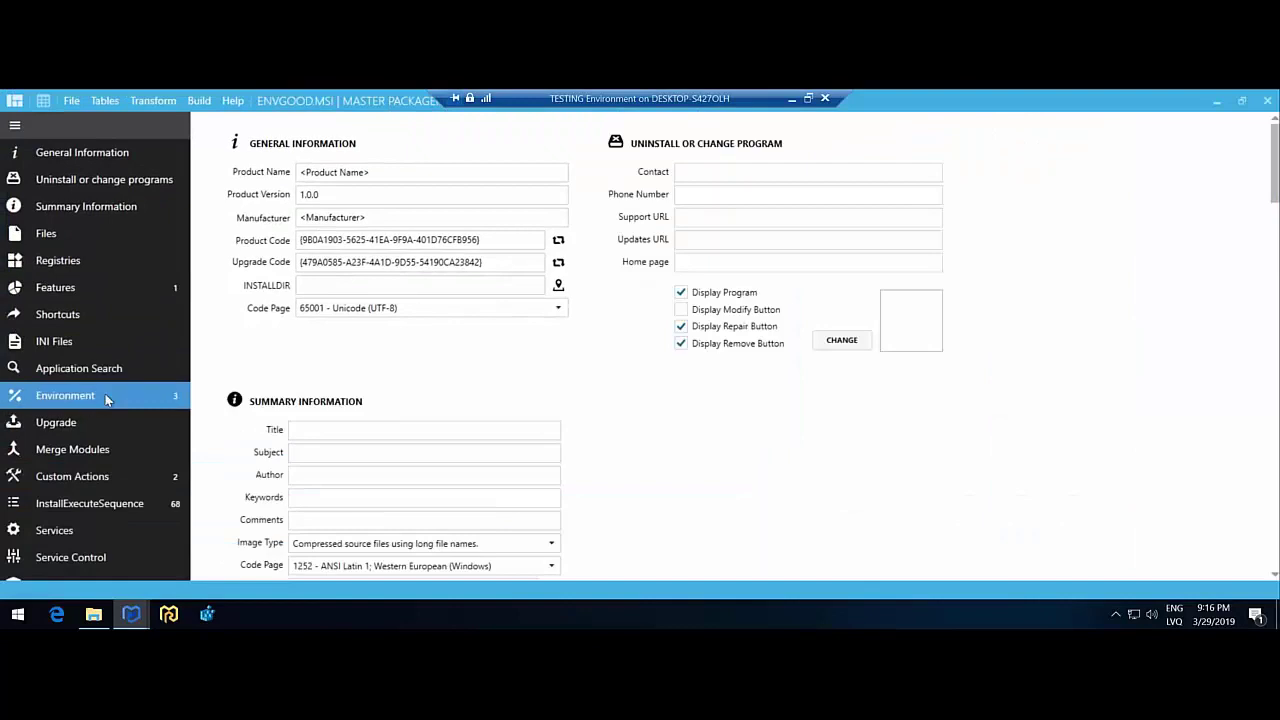
click(106, 397)
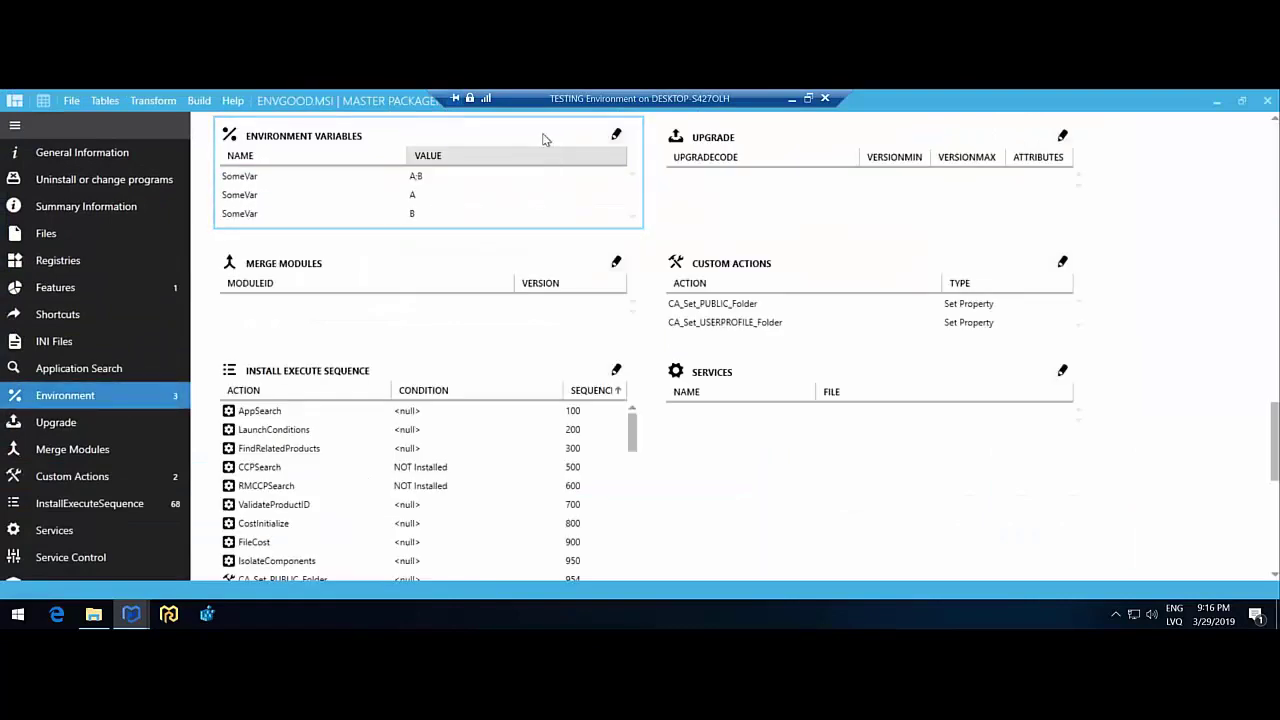
click(616, 134)
- Examine the name and value of the SomeVar environment variable entry that combines A;B
click(374, 178)
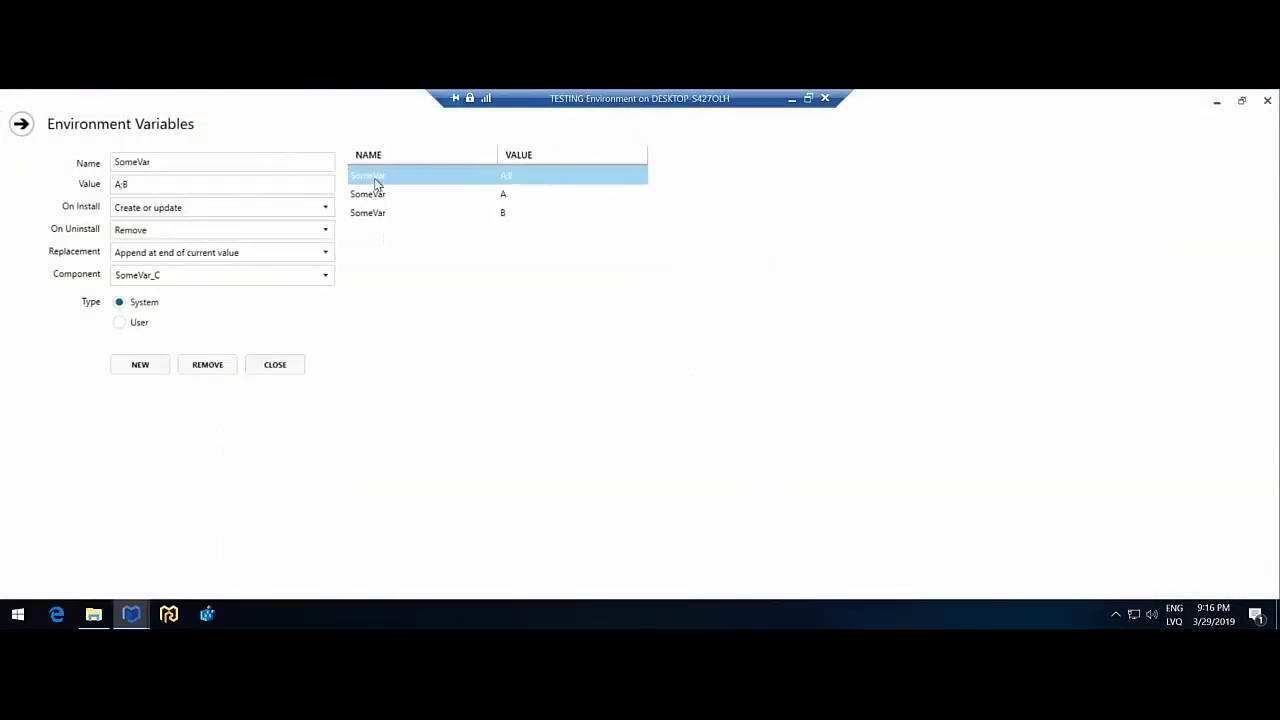
drag(165, 163, 43, 168)
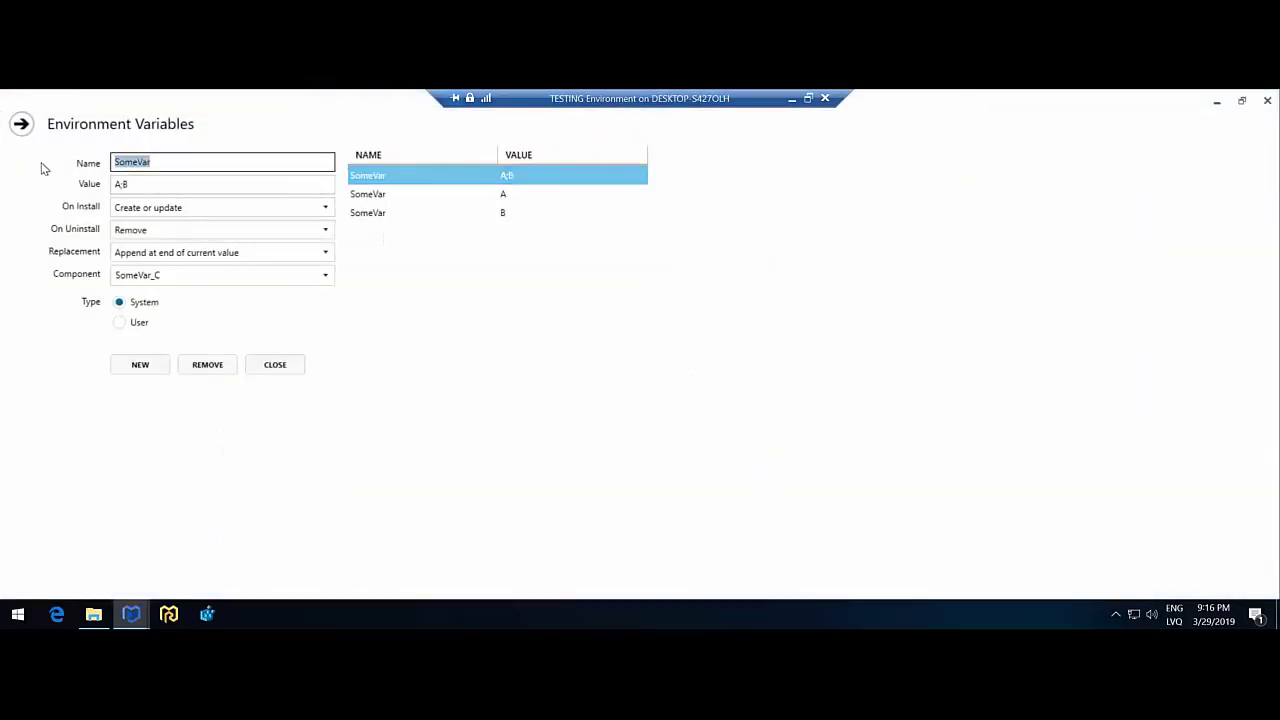
click(119, 186)
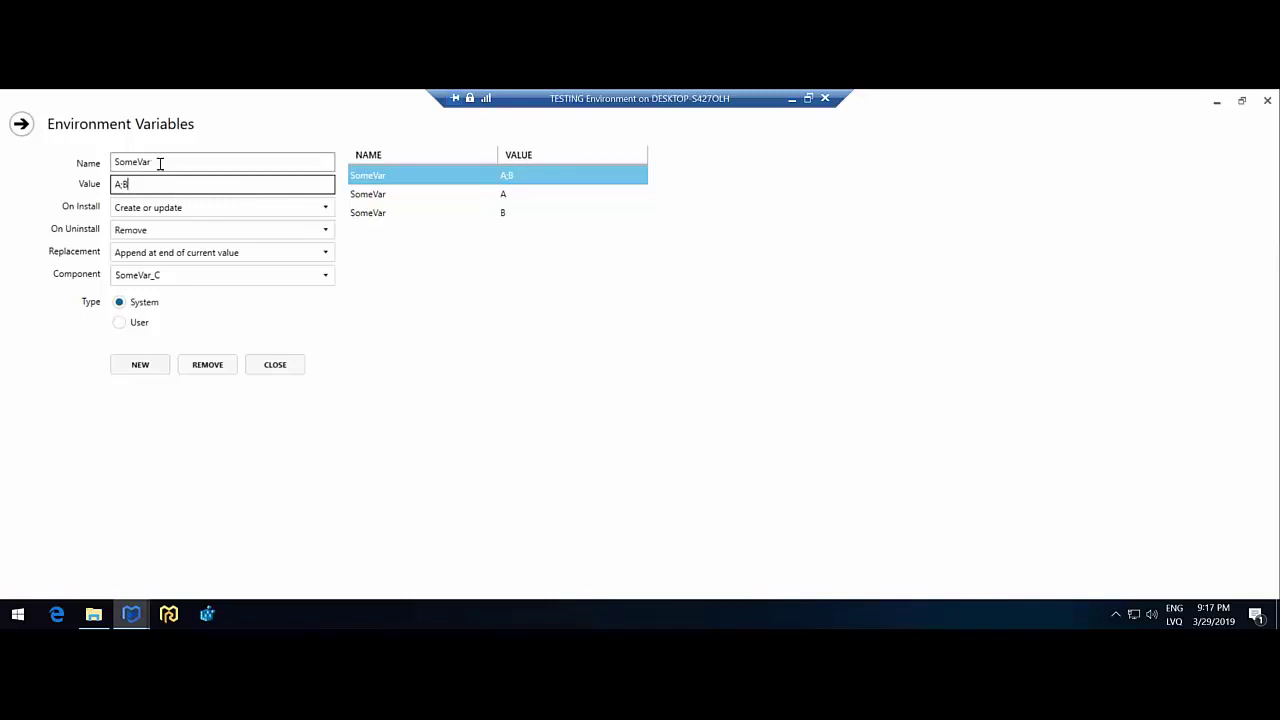
drag(160, 163, 116, 163)
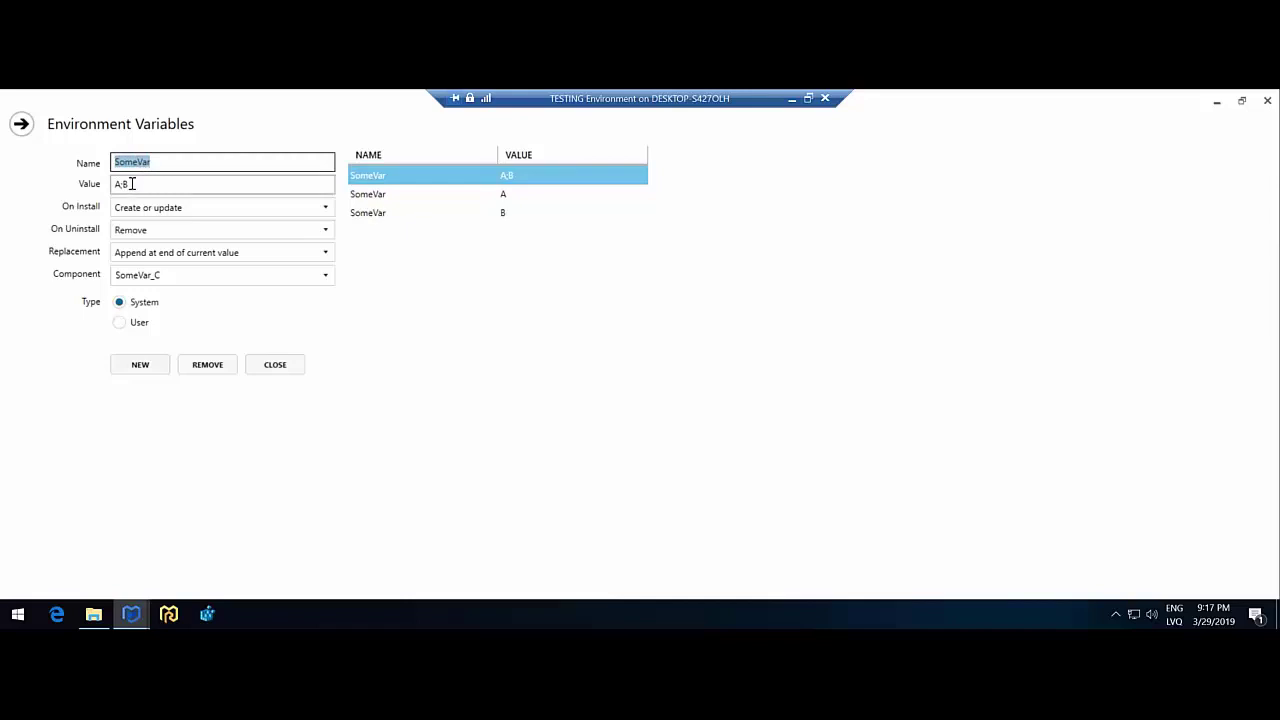
click(128, 184)
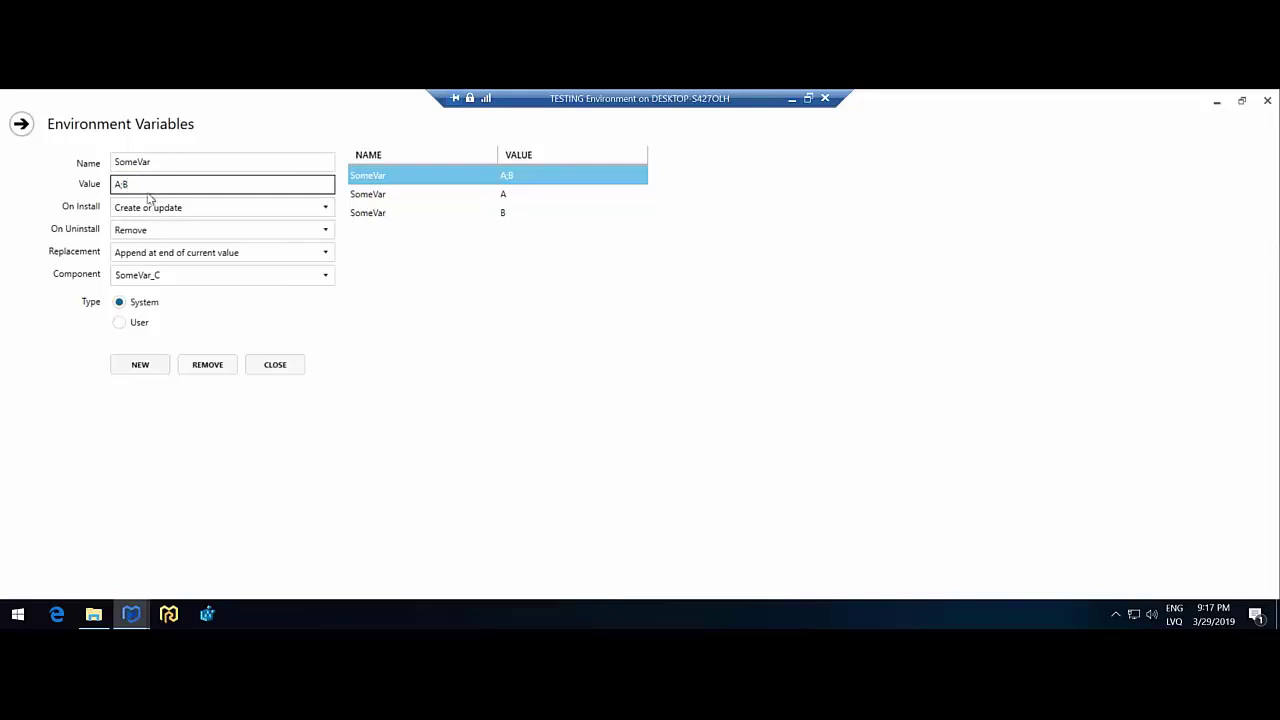
- Delete the SomeVar entry with the value A;B and inspect the separate A and B entries
click(436, 179)
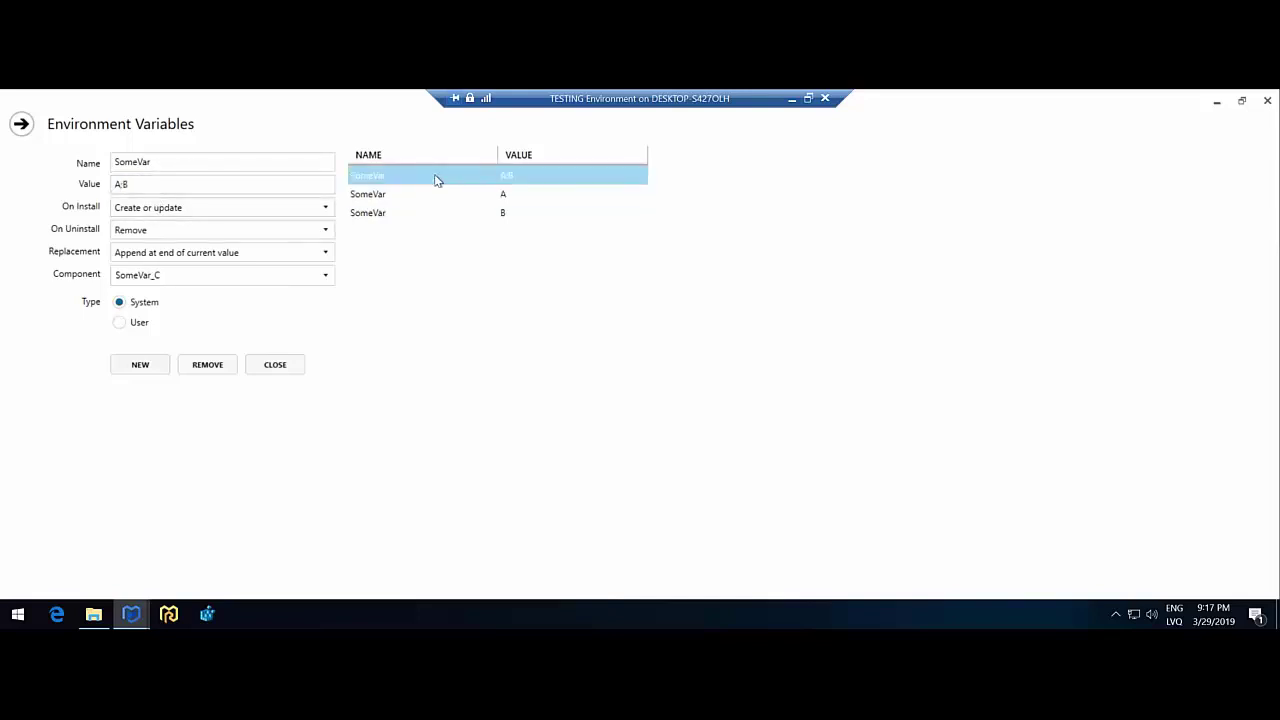
key(Delete)
click(426, 191)
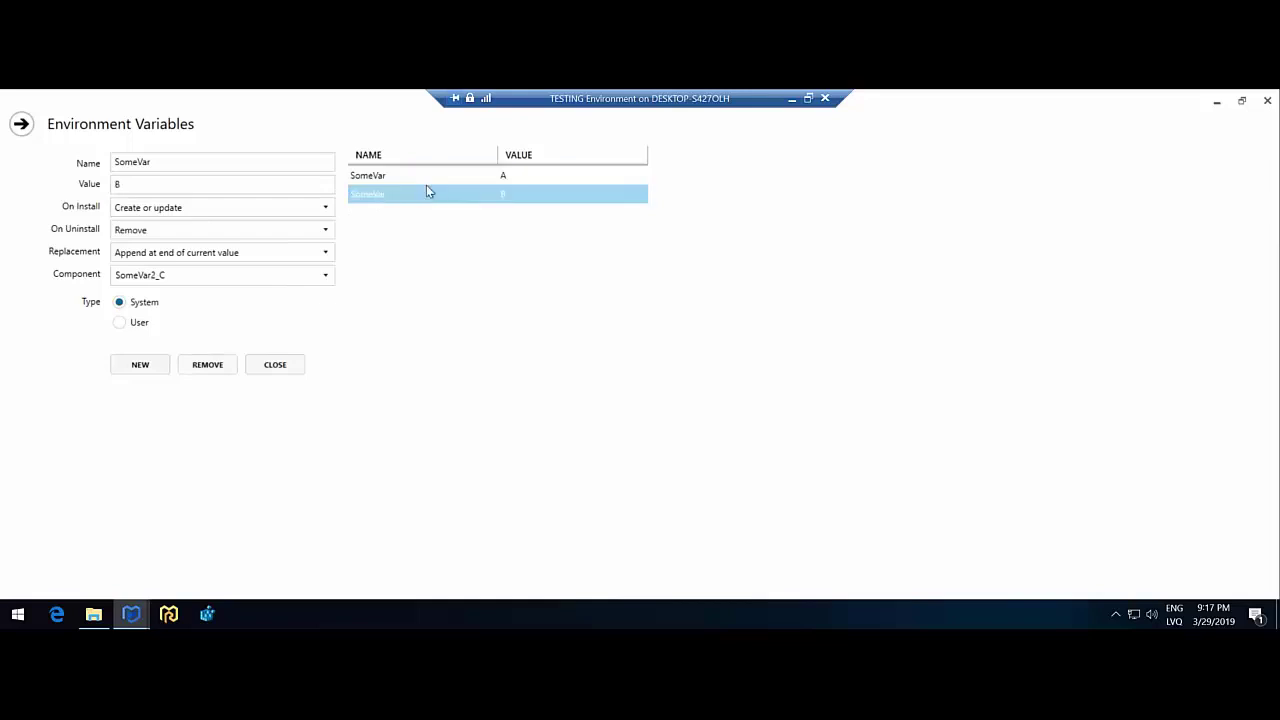
click(428, 178)
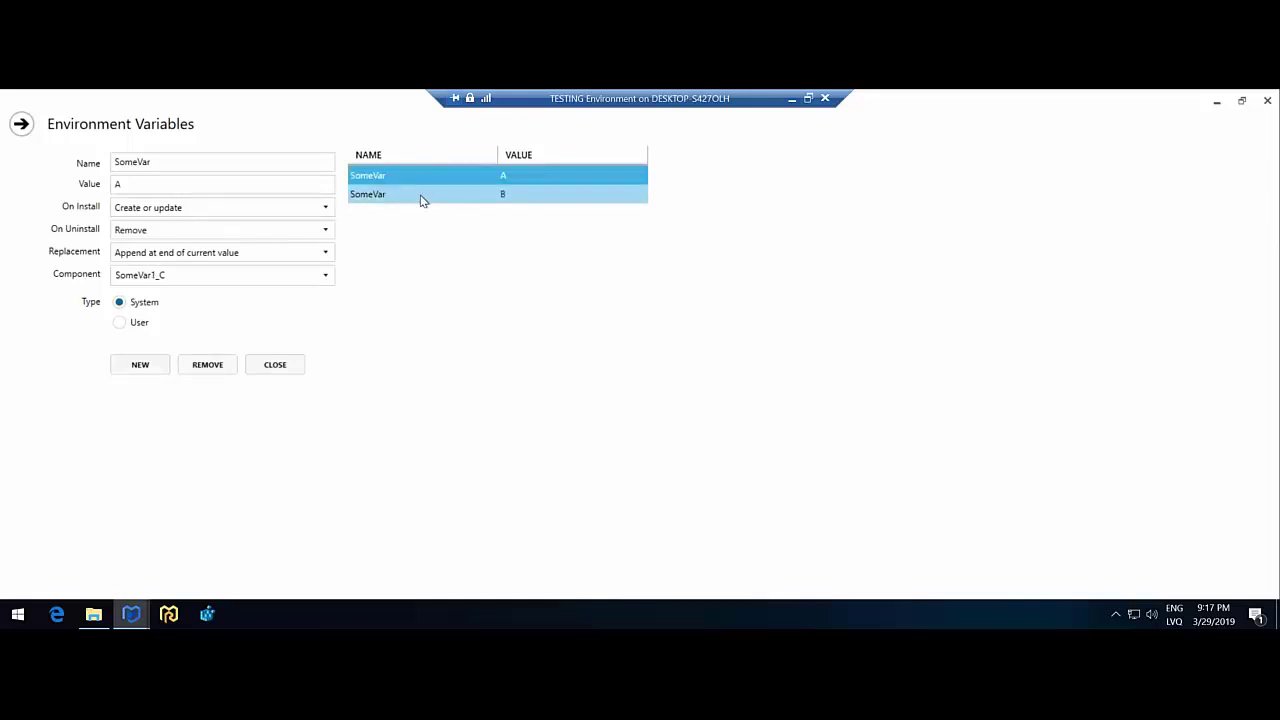
- Compare the settings and components of the SomeVar entries with values A and B, and return to the package overview
click(428, 197)
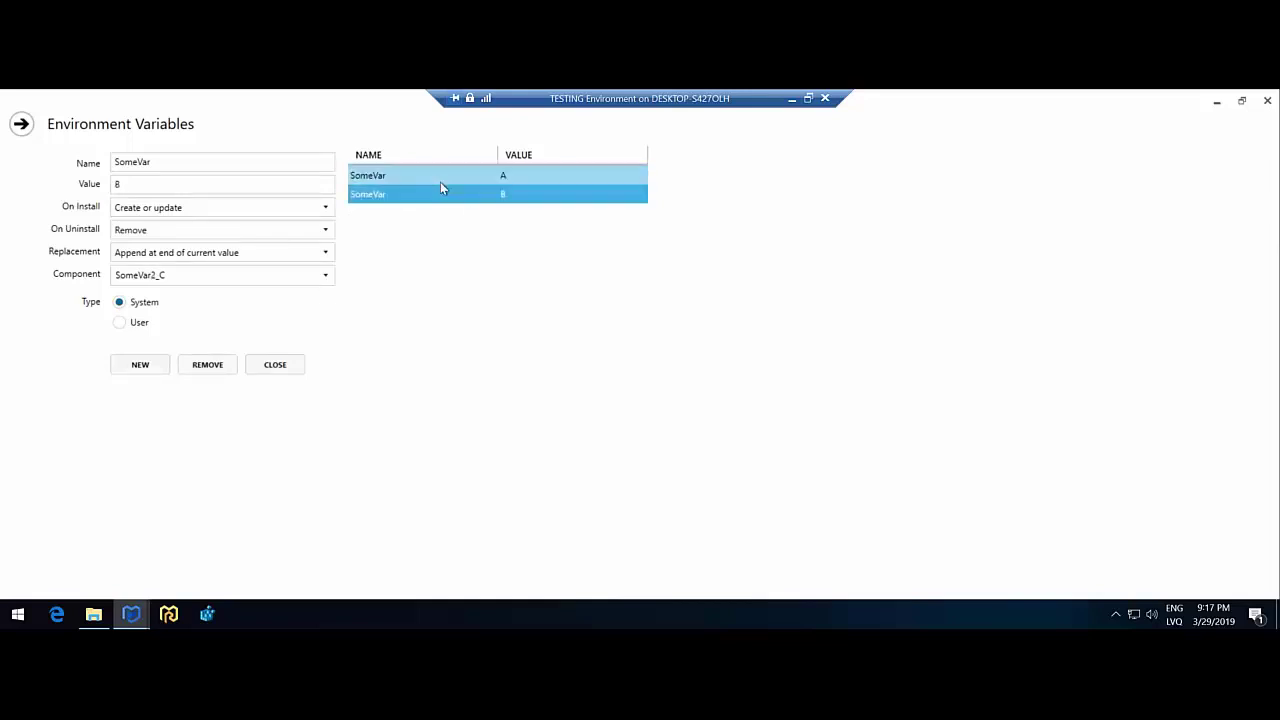
click(442, 180)
click(443, 193)
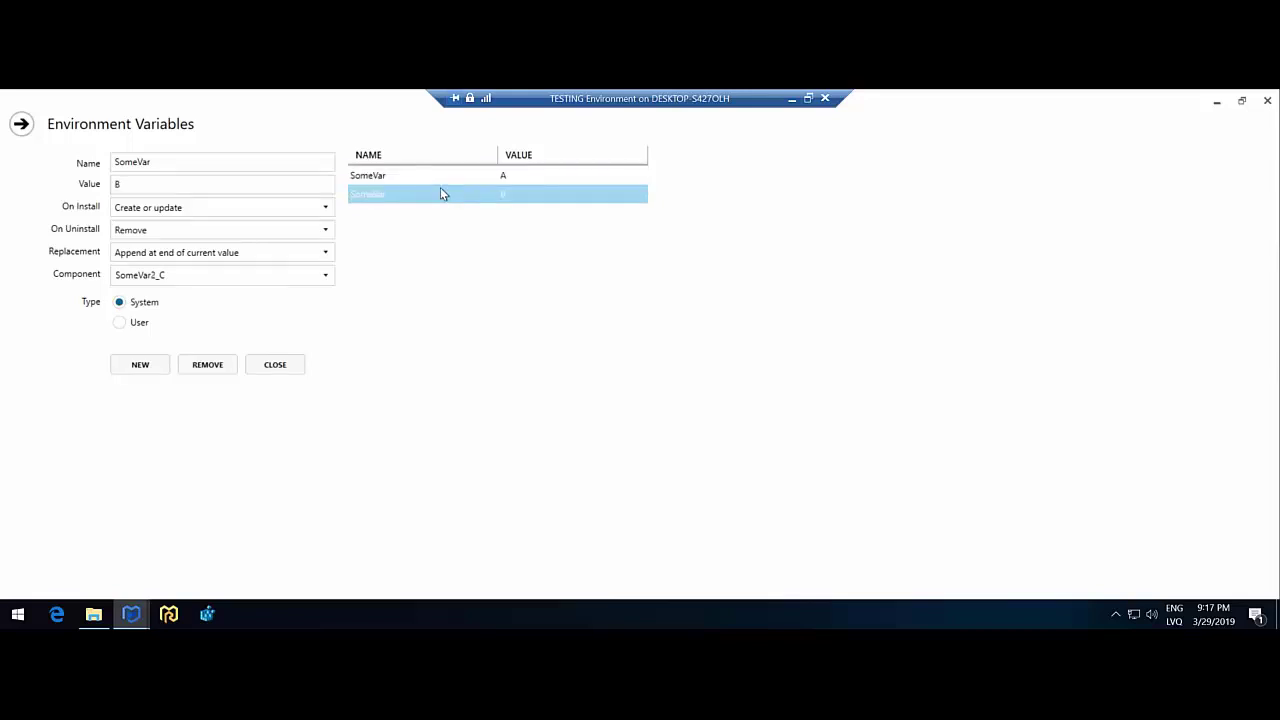
click(438, 180)
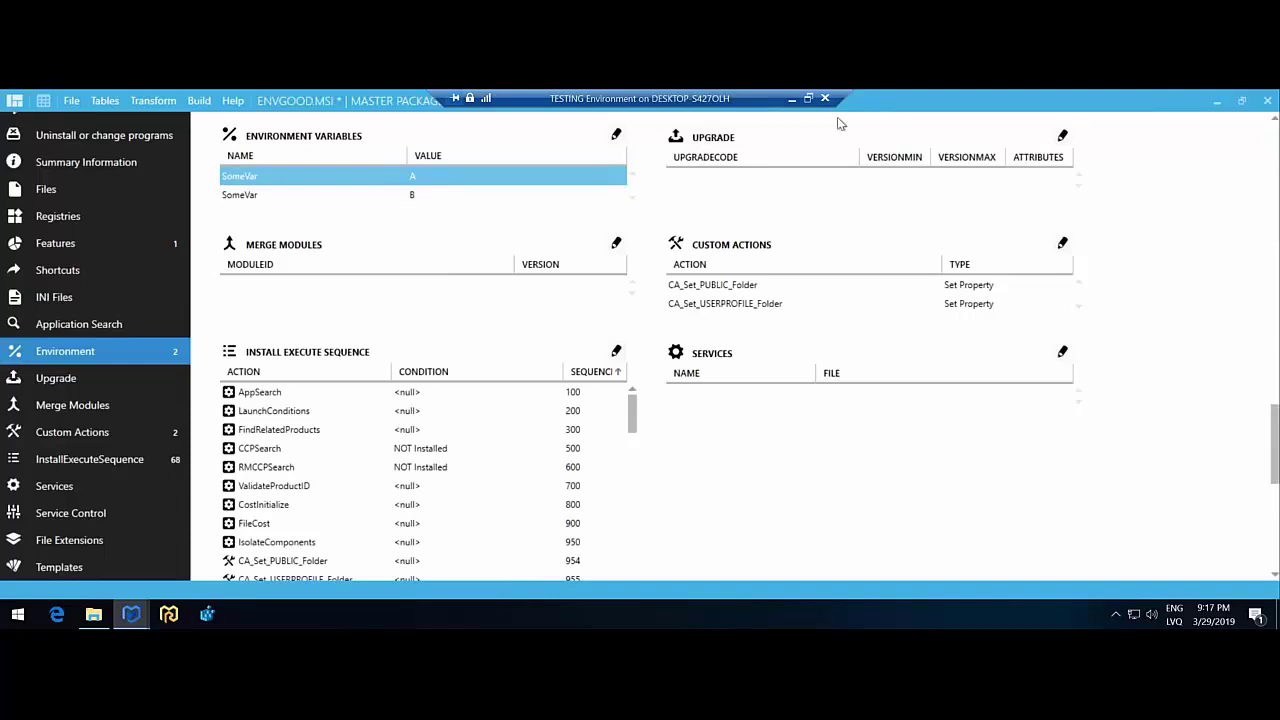
drag(845, 106, 665, 150)
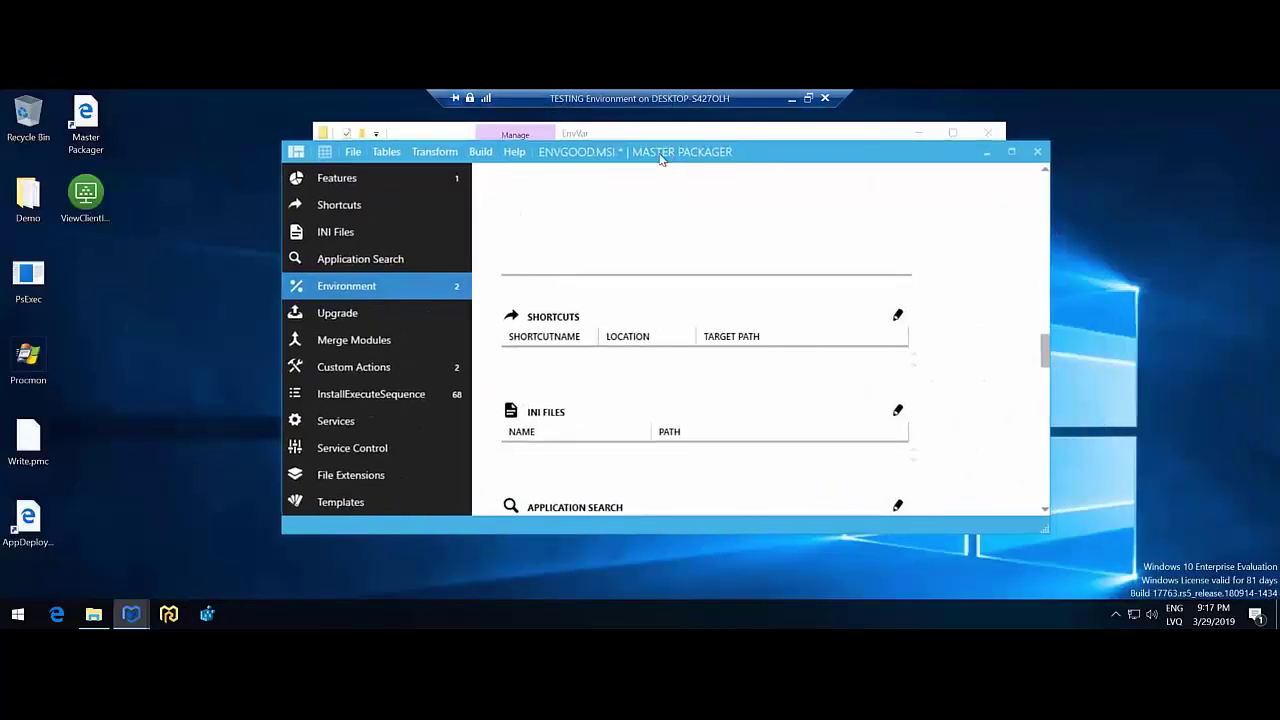
scroll(435, 232, up, 2)
scroll(435, 232, up, 3)
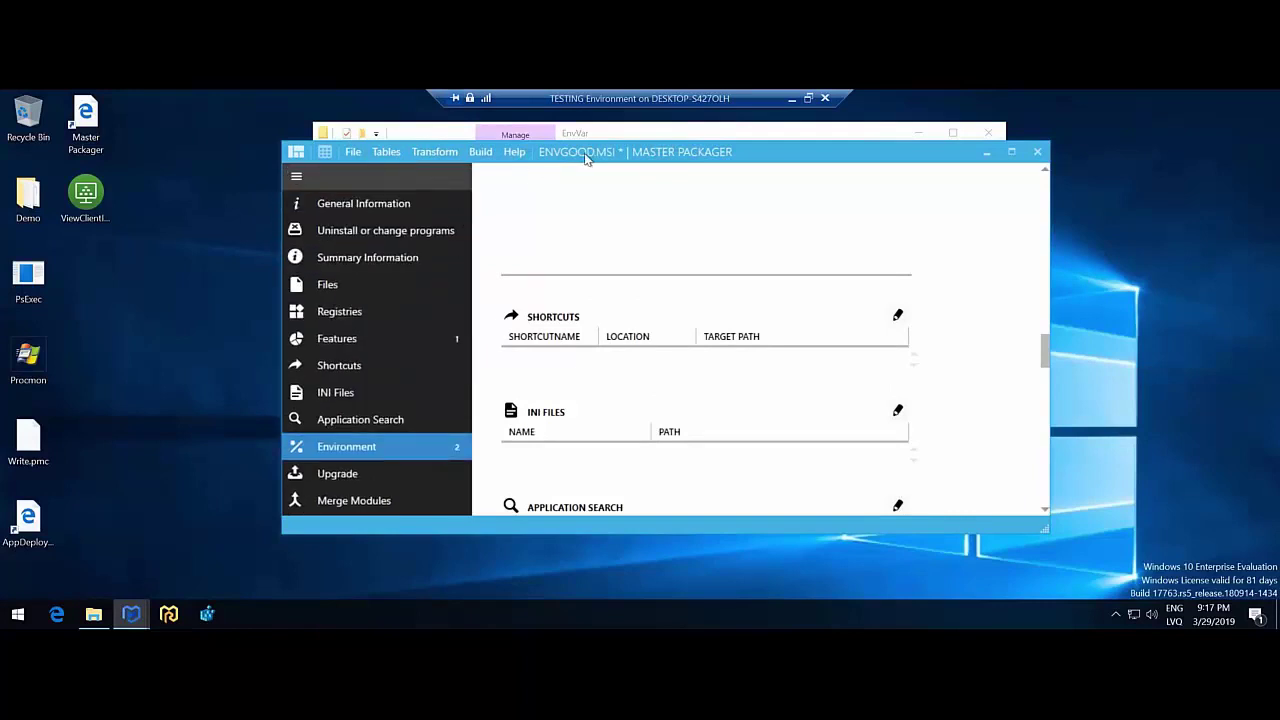
double_click(587, 152)
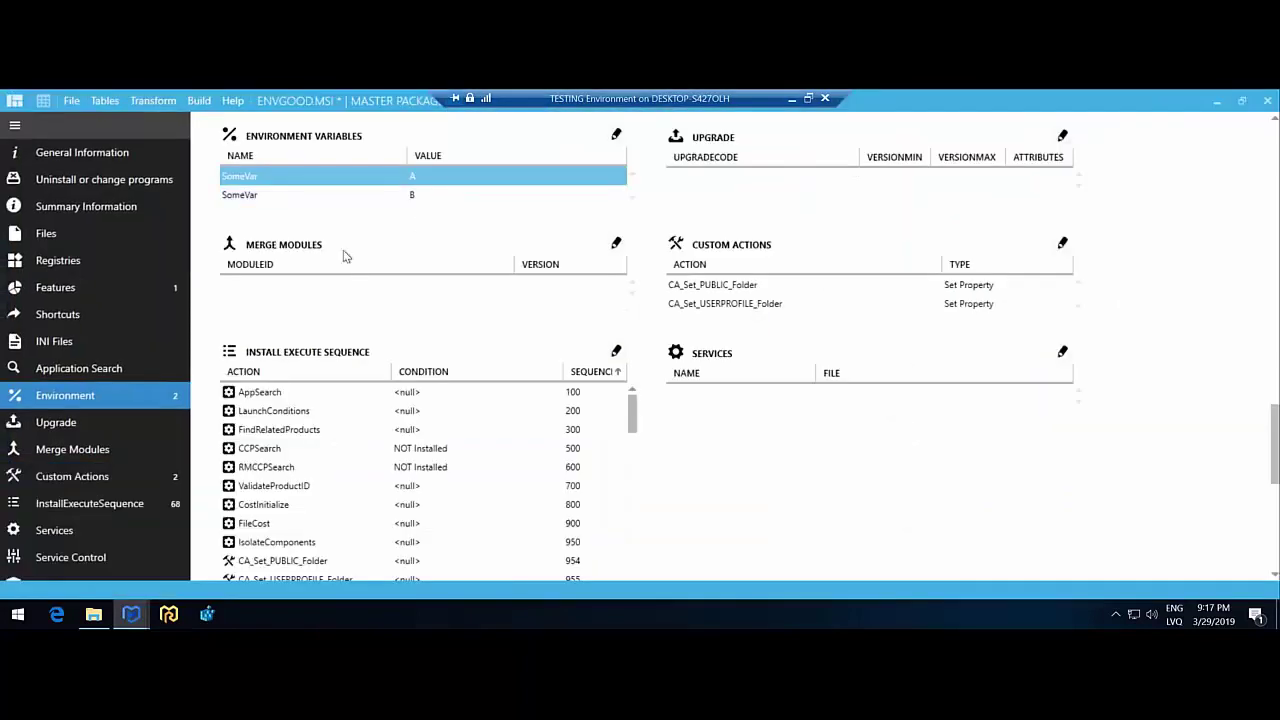
- Go to the package's registry section and select the HKEY_LOCAL_MACHINE hive
click(107, 263)
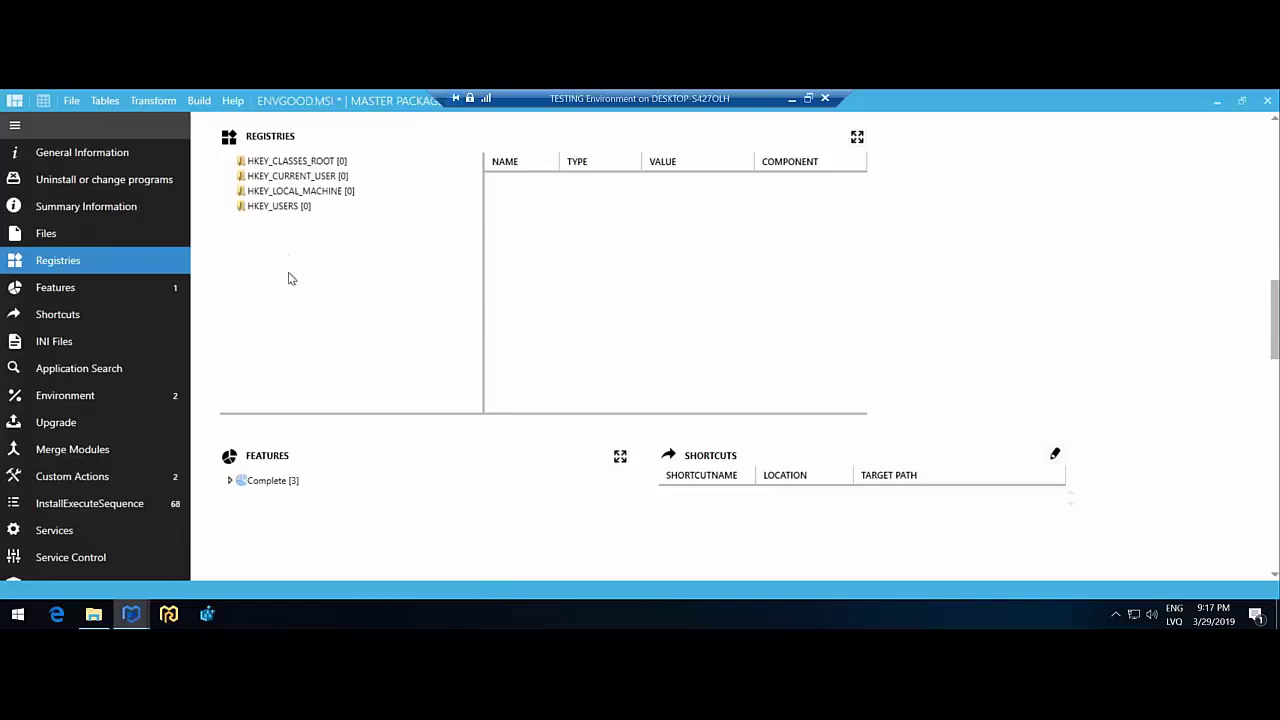
click(349, 204)
key(Up)
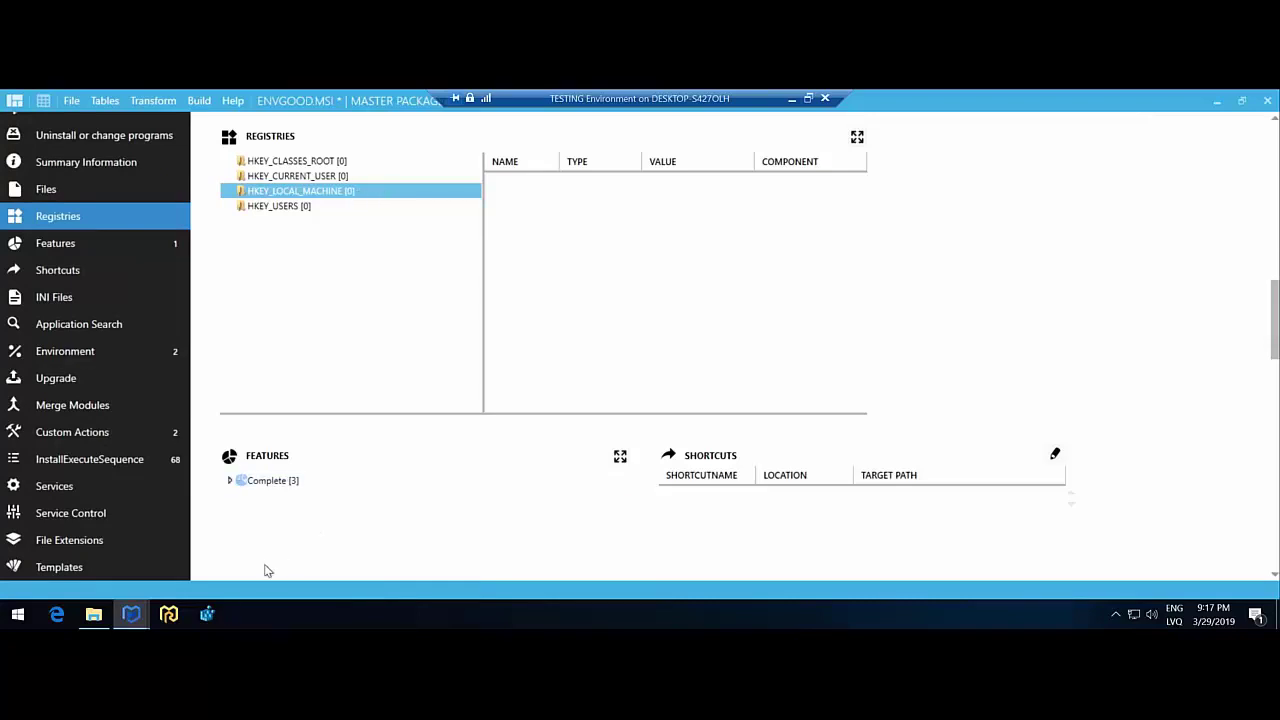
- Open Registry Editor with elevated rights, view HKEY_LOCAL_MACHINE on the system, and close it again
click(206, 614)
click(563, 446)
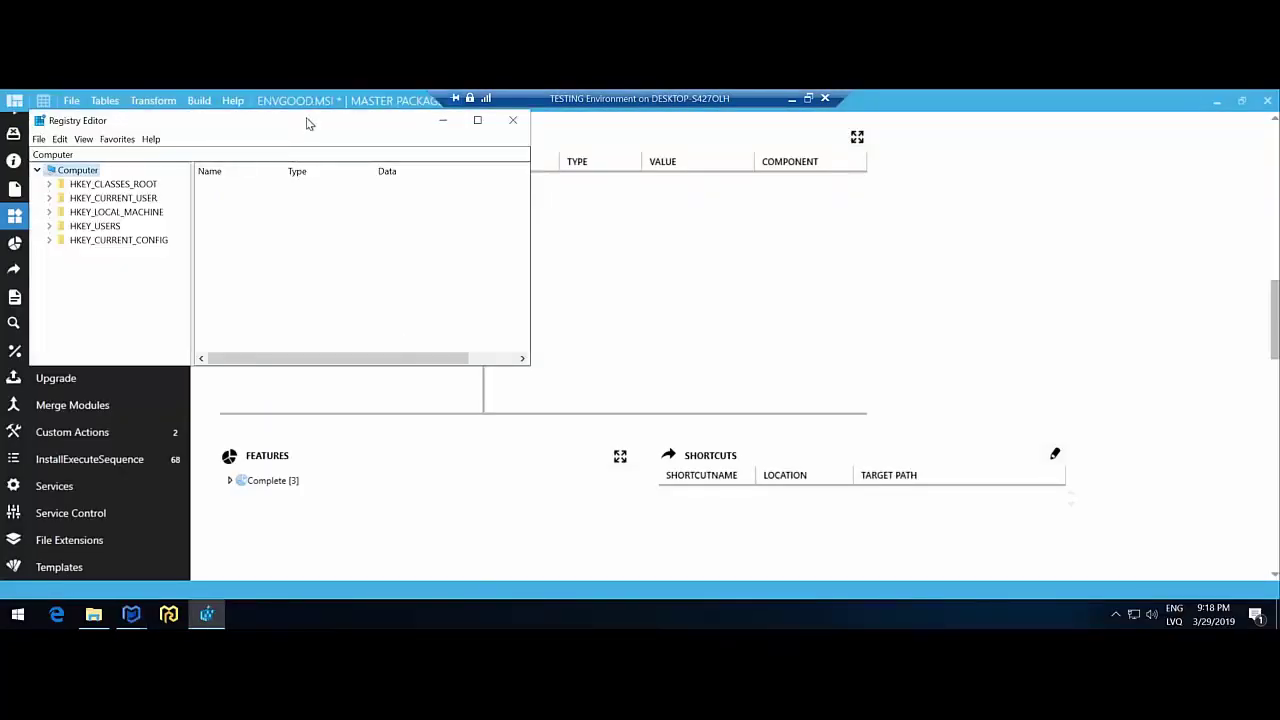
drag(308, 123, 702, 247)
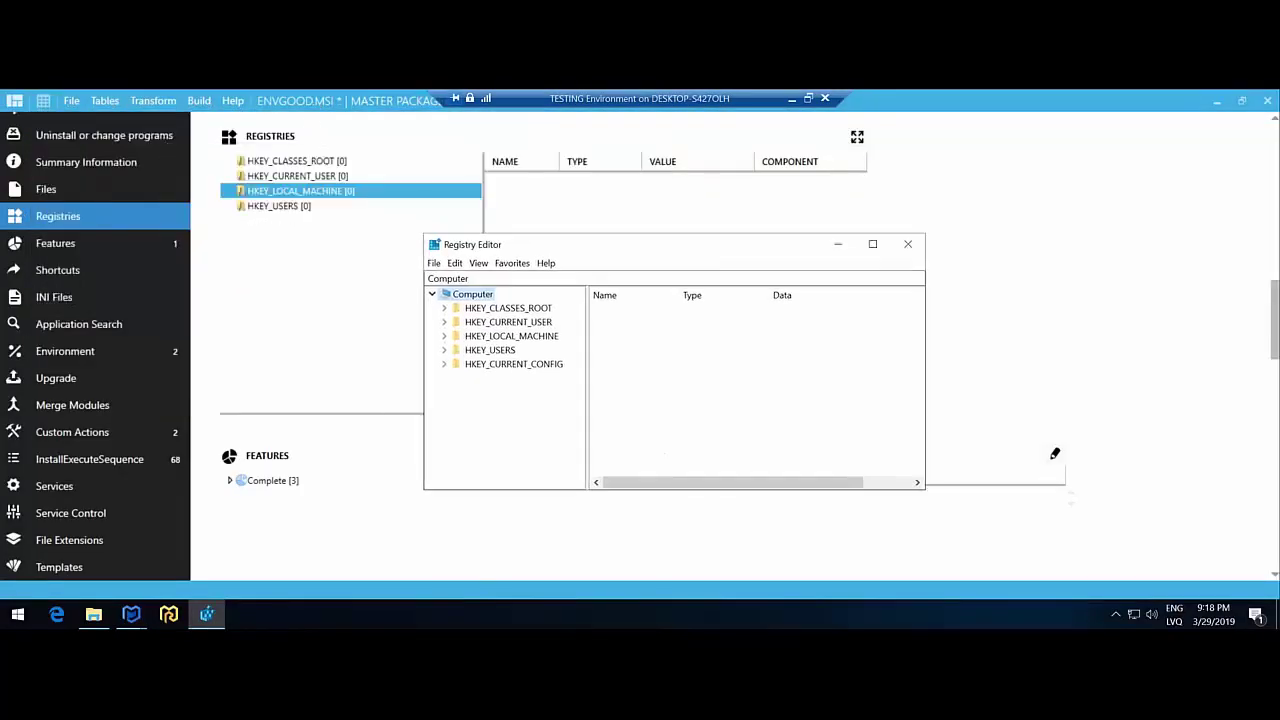
click(510, 340)
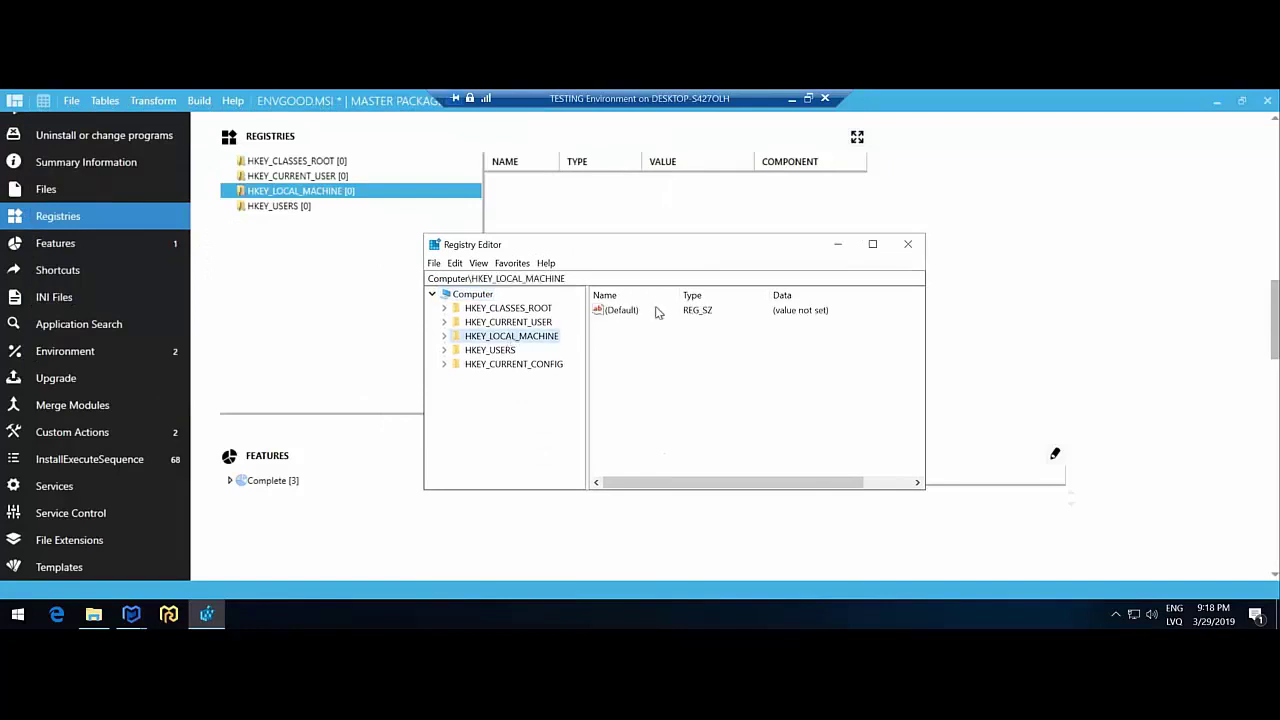
click(905, 246)
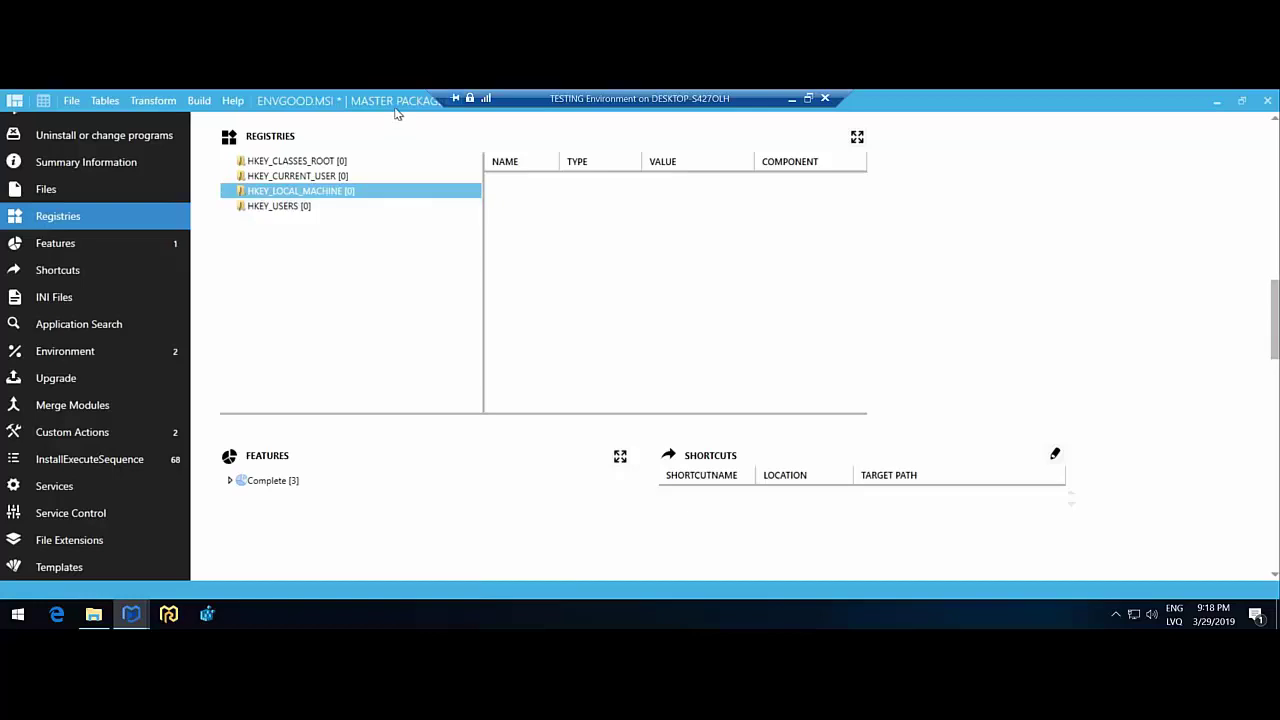
- Take the Master Packager window out of full size and close it along with the EnvGood package
drag(395, 108, 534, 158)
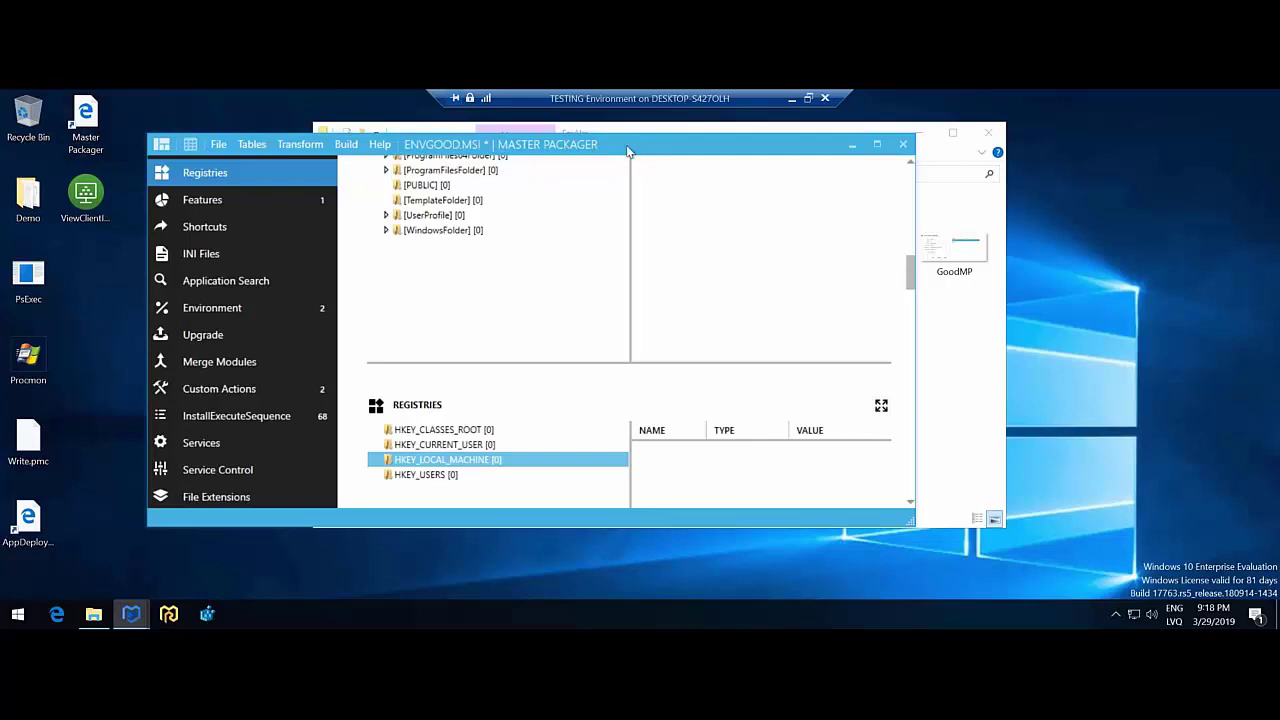
drag(646, 151, 656, 152)
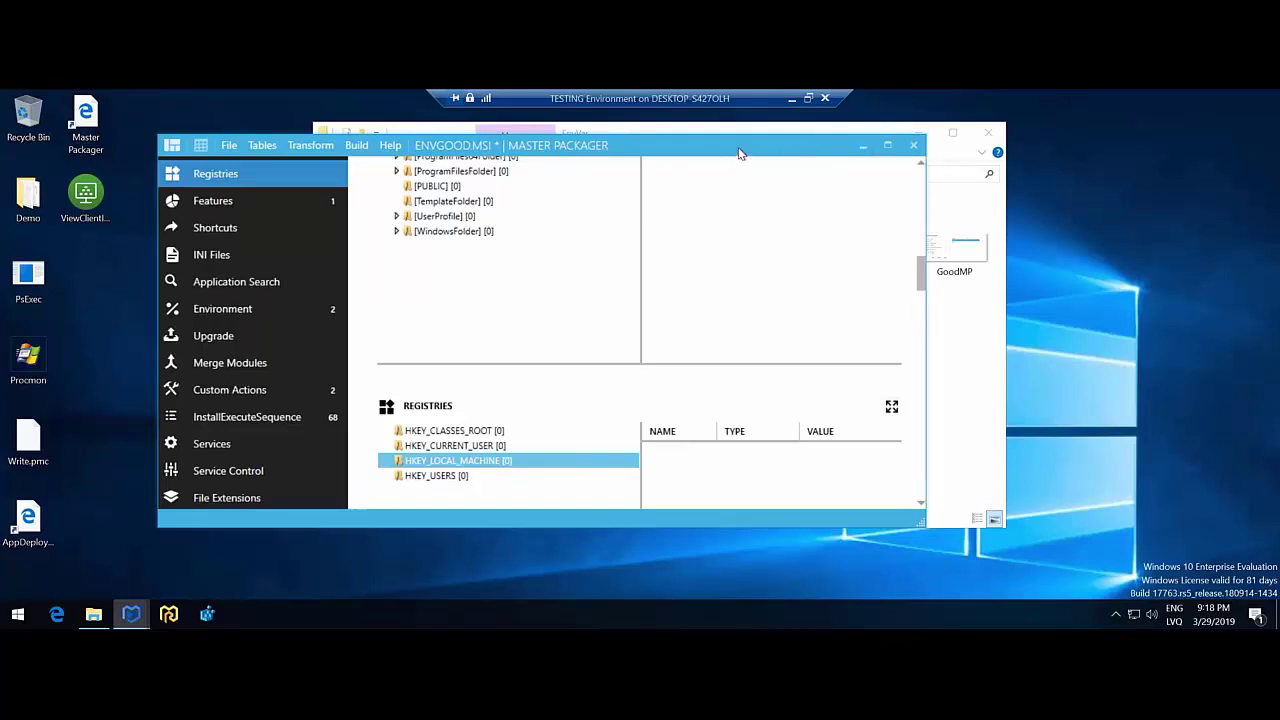
click(913, 145)
click(645, 368)
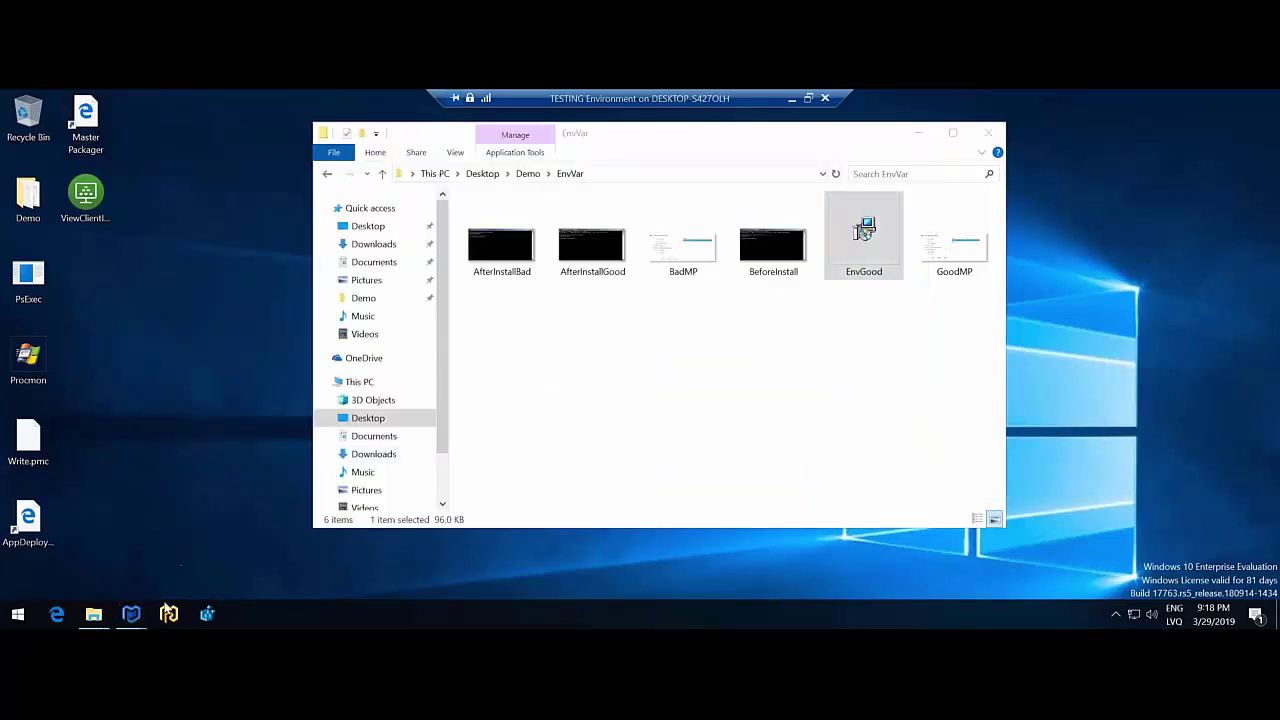
- Start Master Repackager with elevated rights and minimize the EnvVar folder window
double_click(864, 230)
click(557, 466)
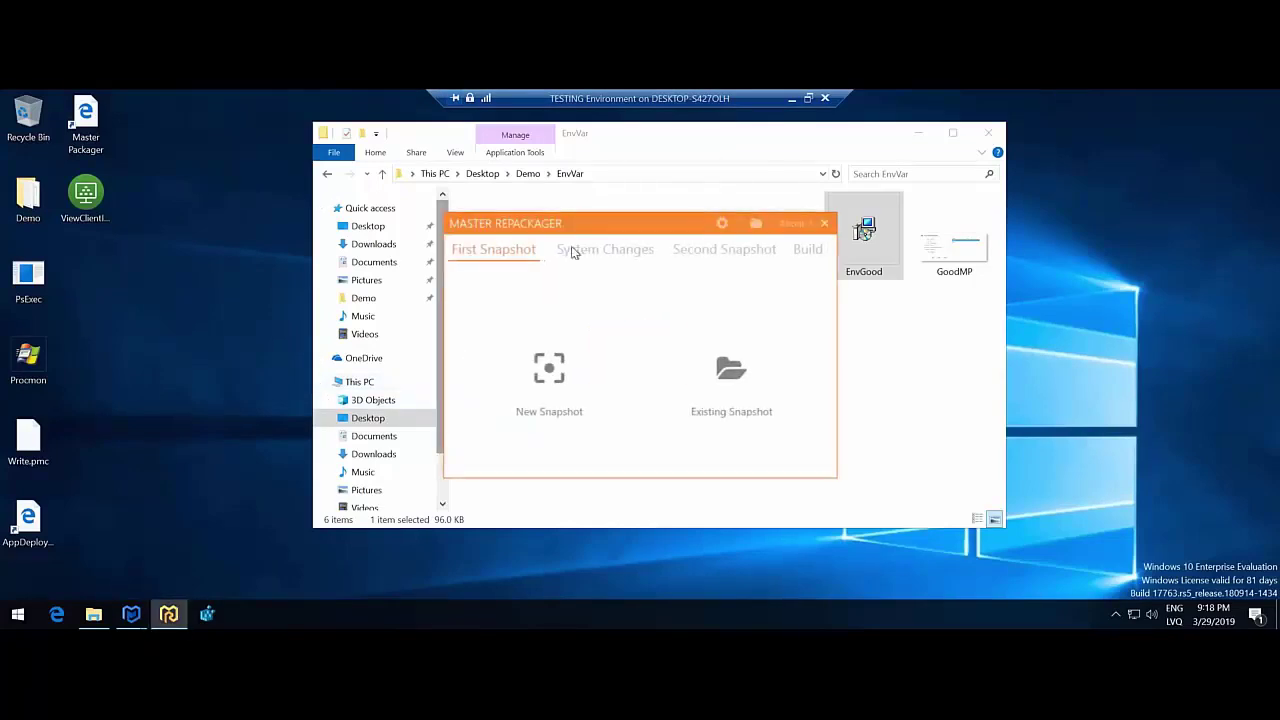
click(921, 135)
click(921, 135)
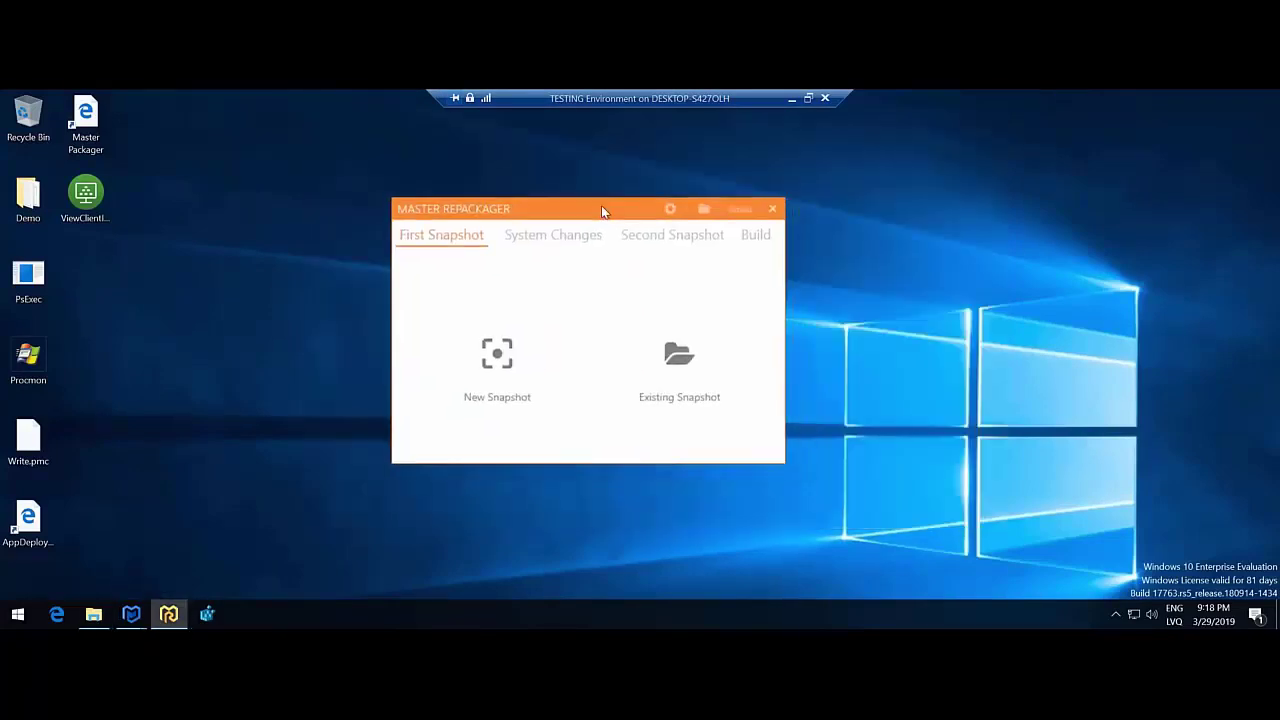
- Launch Process Monitor from the desktop and allow it to make changes to the device
double_click(28, 357)
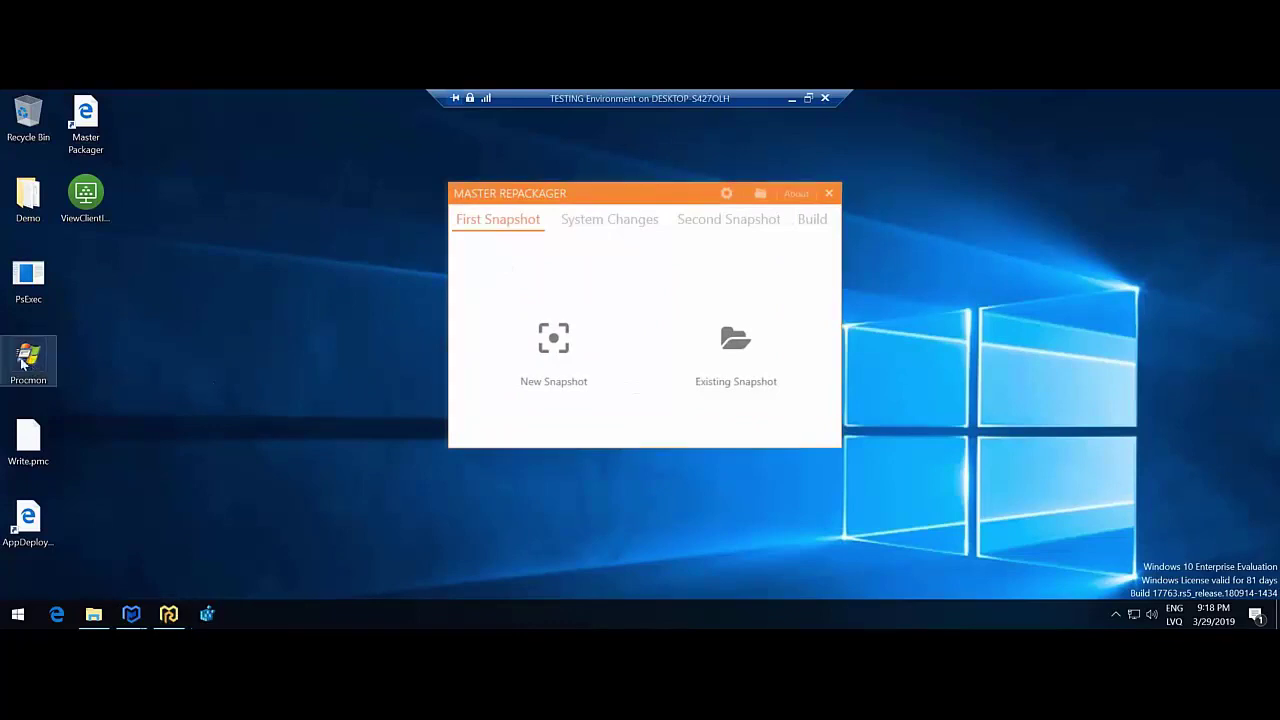
click(719, 446)
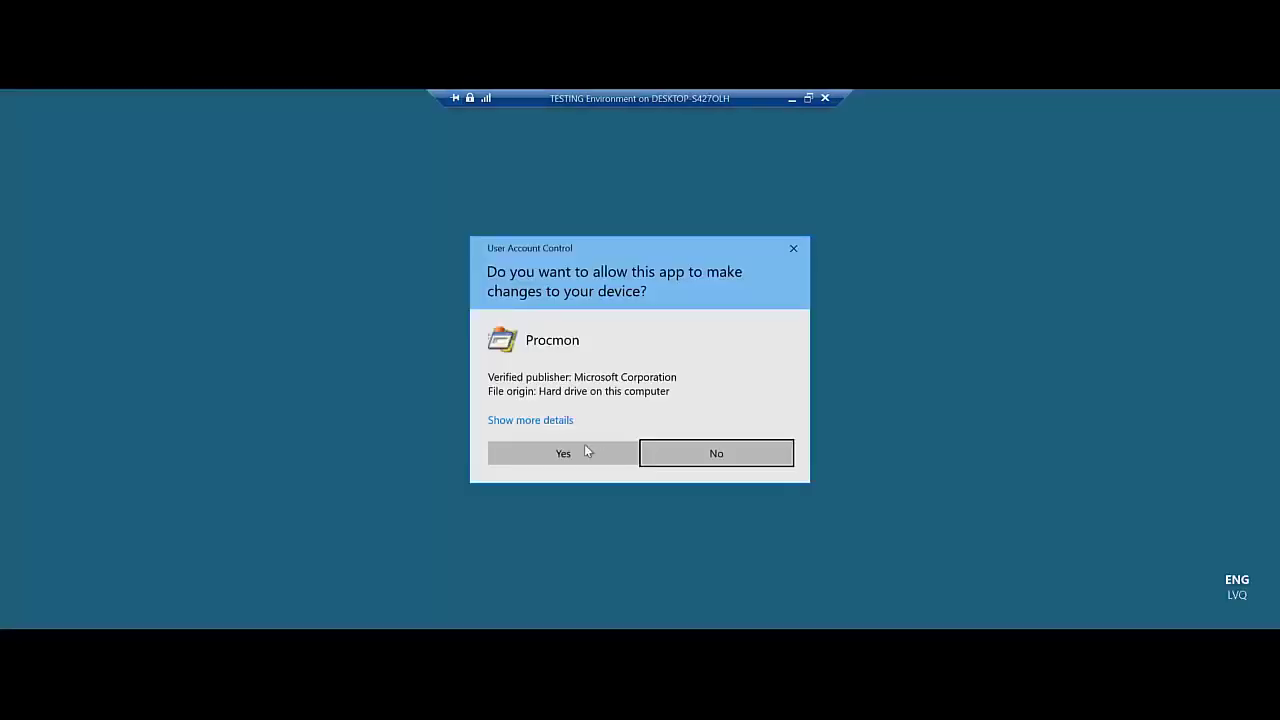
click(580, 449)
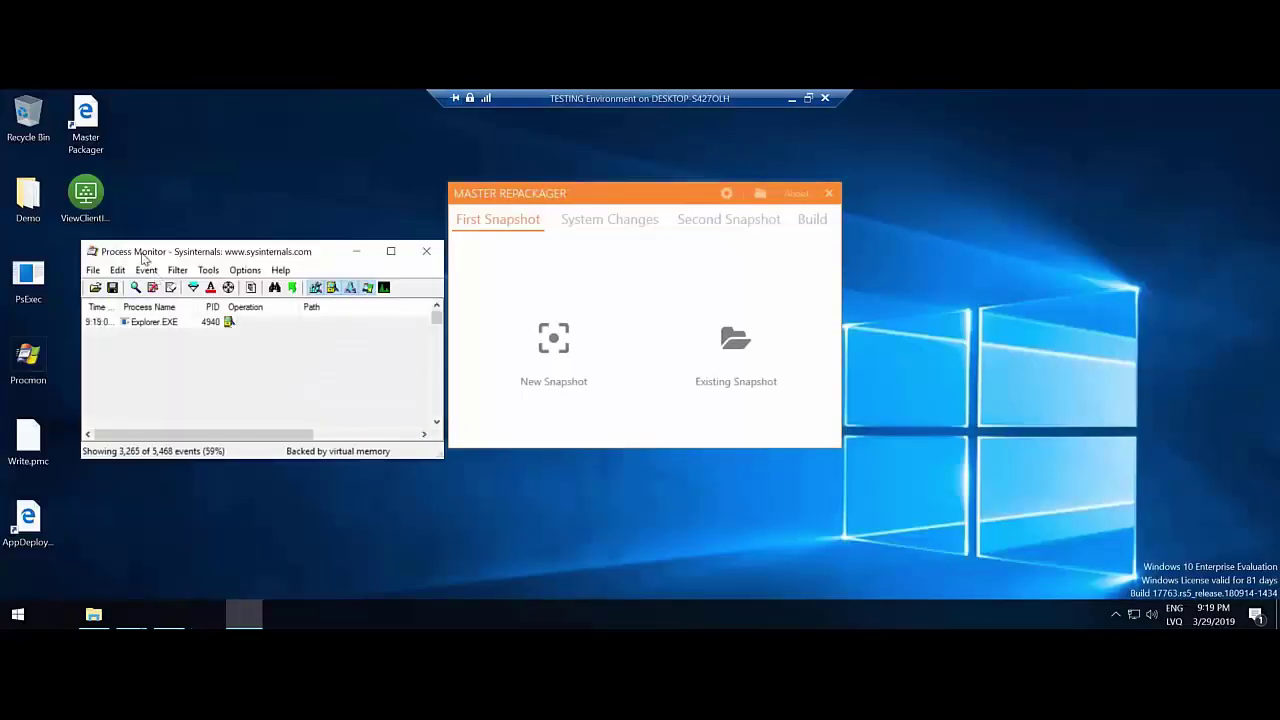
- Import the Write.pmc configuration from the desktop into Process Monitor and place its window beside Master Repackager
drag(184, 250, 237, 235)
click(146, 256)
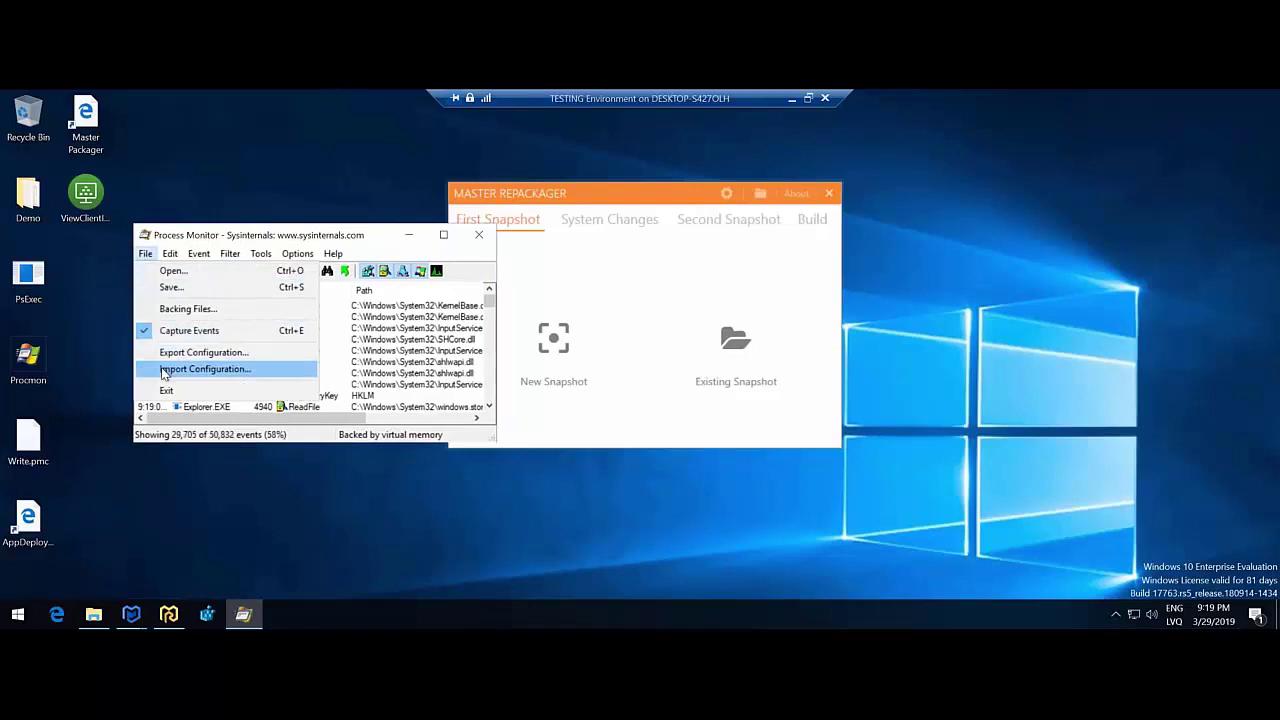
click(220, 368)
double_click(302, 366)
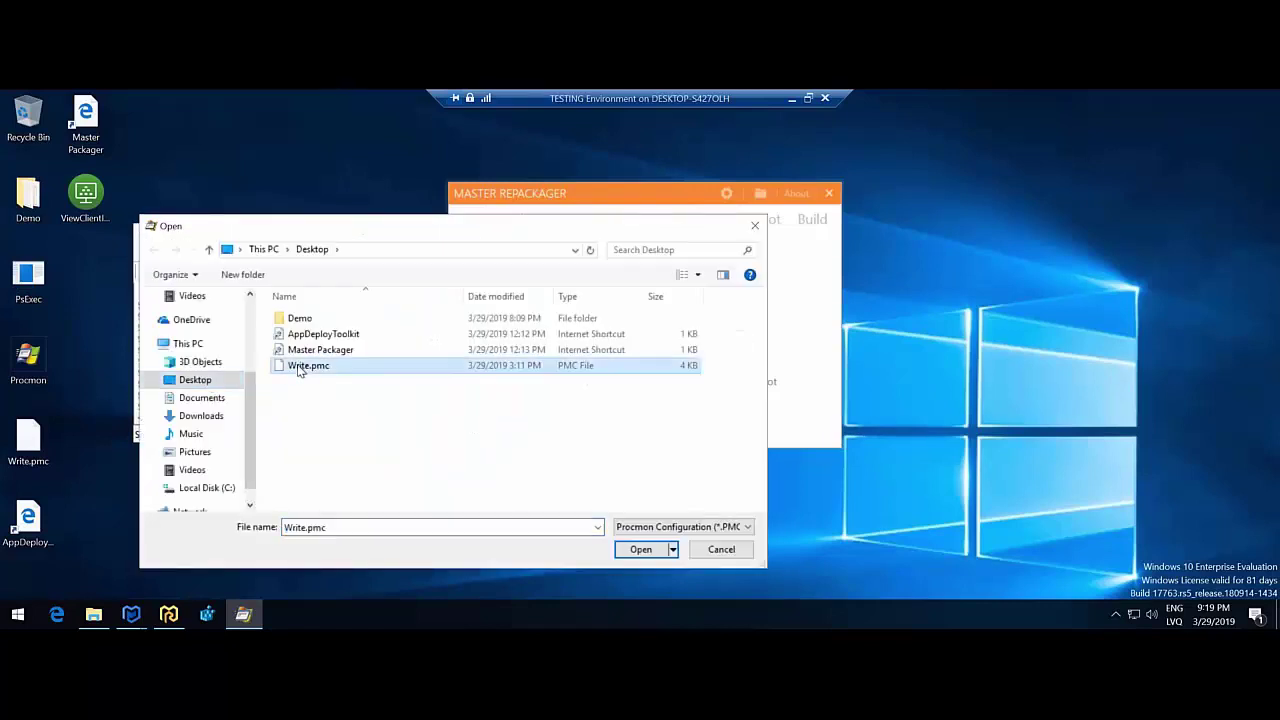
drag(314, 240, 256, 222)
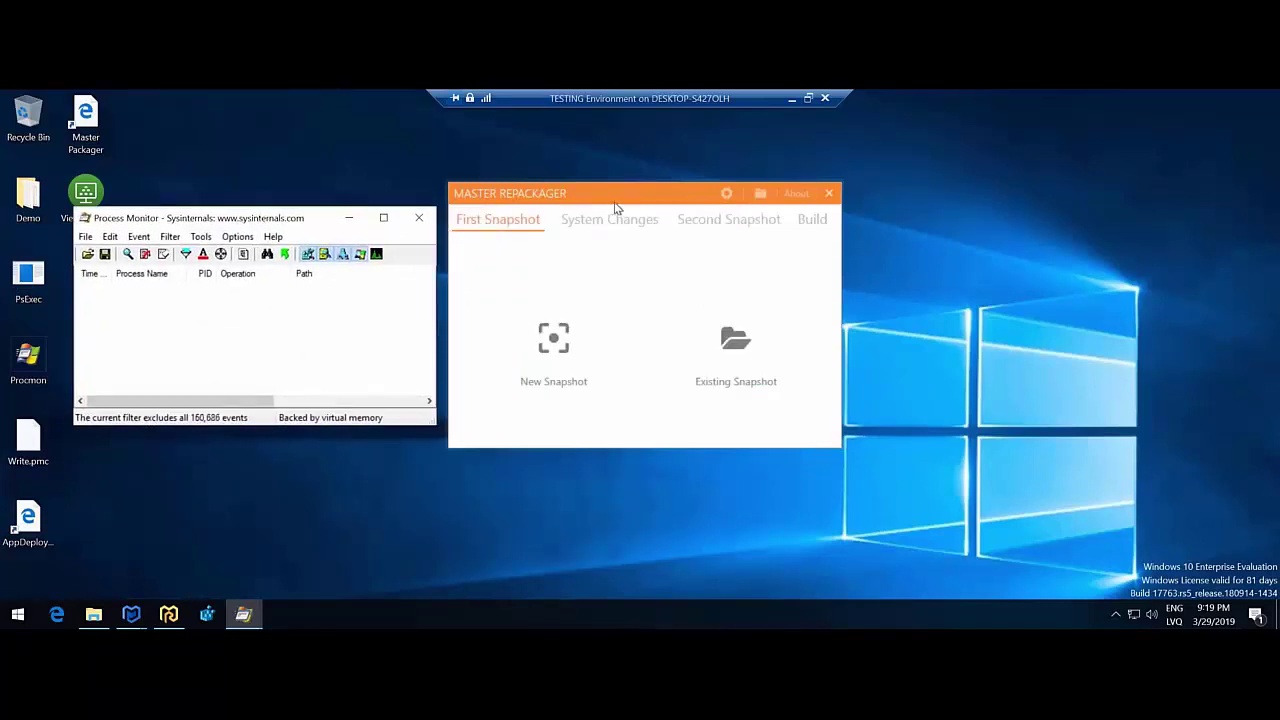
- Set the default platform to x64 in Master Repackager's build settings and save the settings
drag(614, 208, 665, 211)
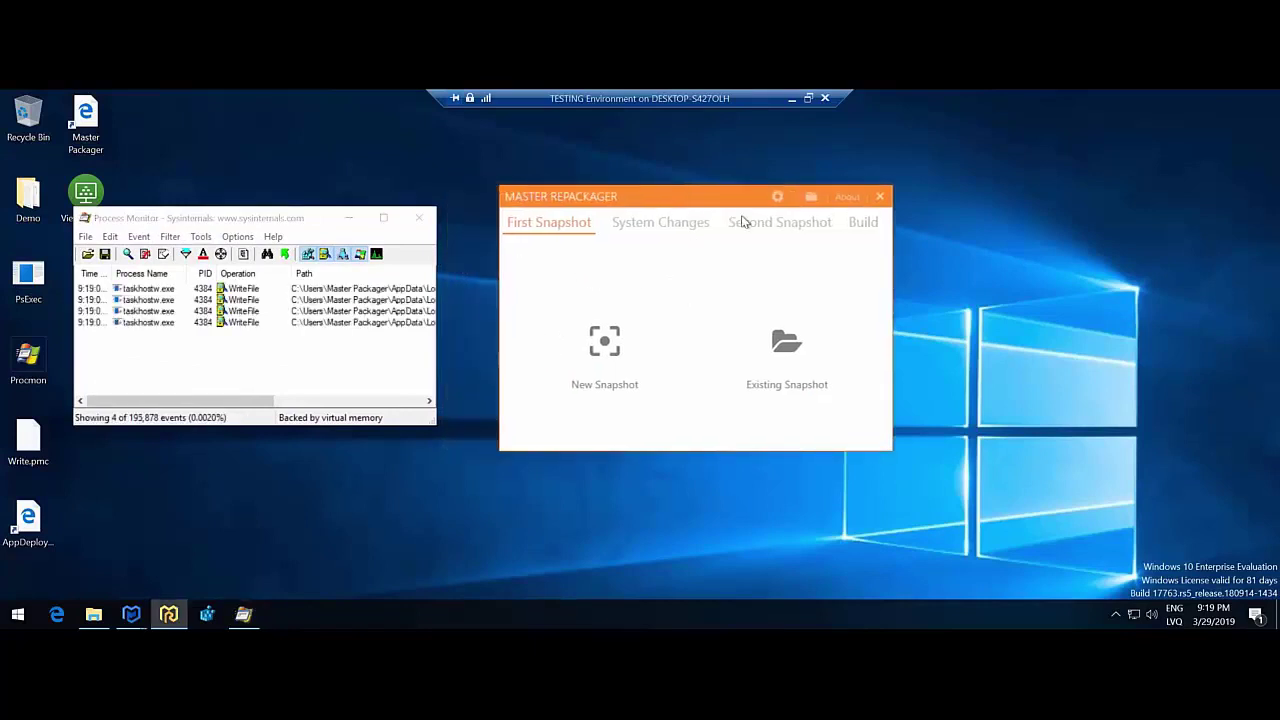
click(777, 196)
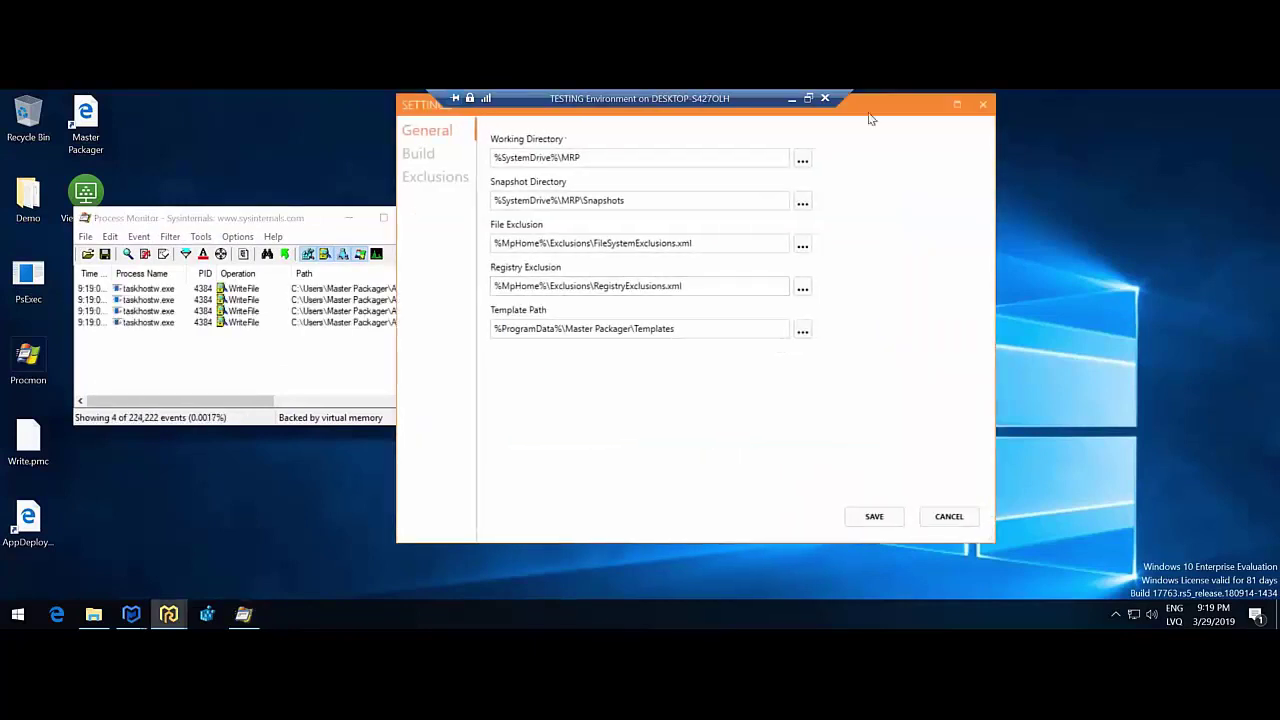
drag(866, 105, 904, 143)
click(457, 191)
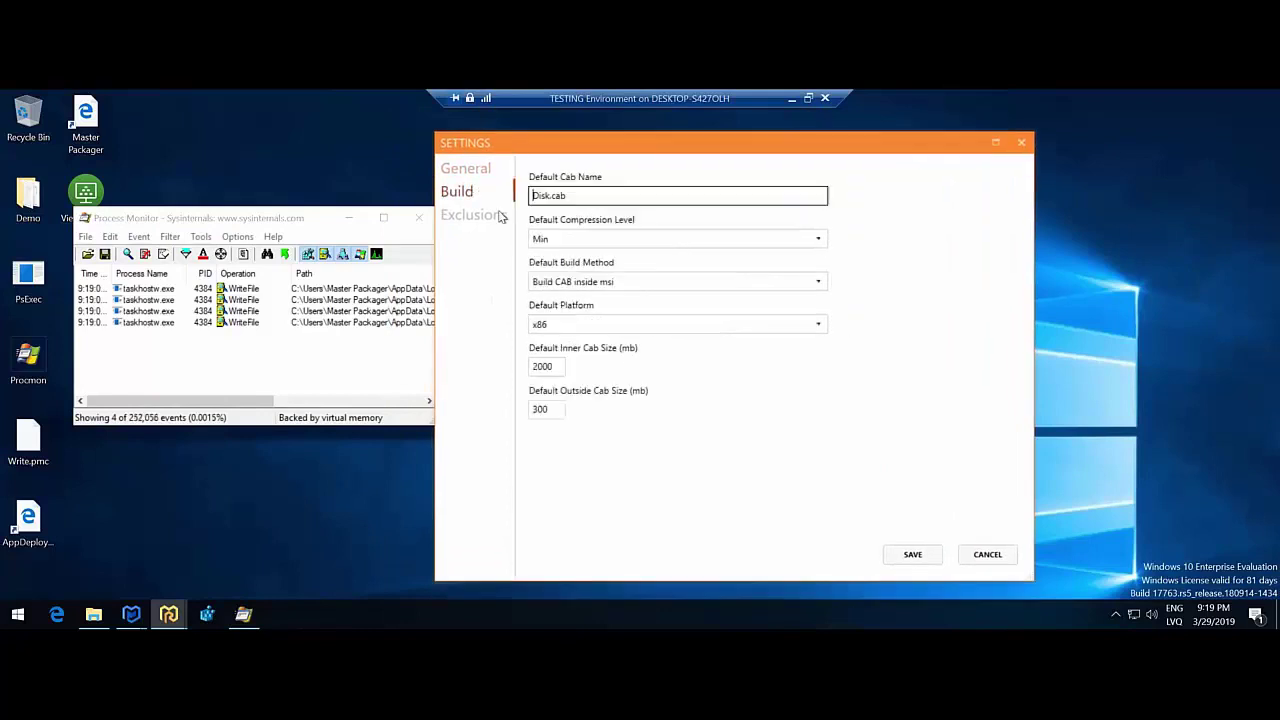
click(591, 325)
click(575, 361)
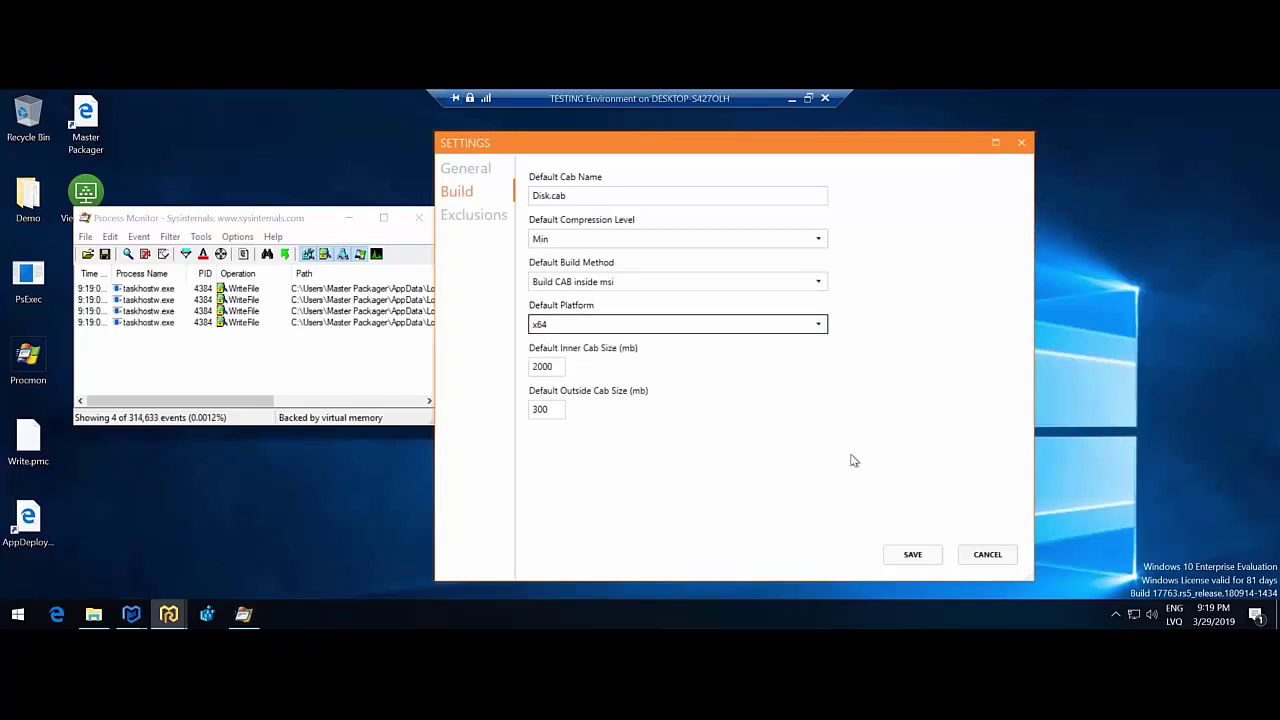
click(912, 554)
- Maximize Process Monitor and jump from the captured mrp.config CreateFile event to the file's folder
click(133, 258)
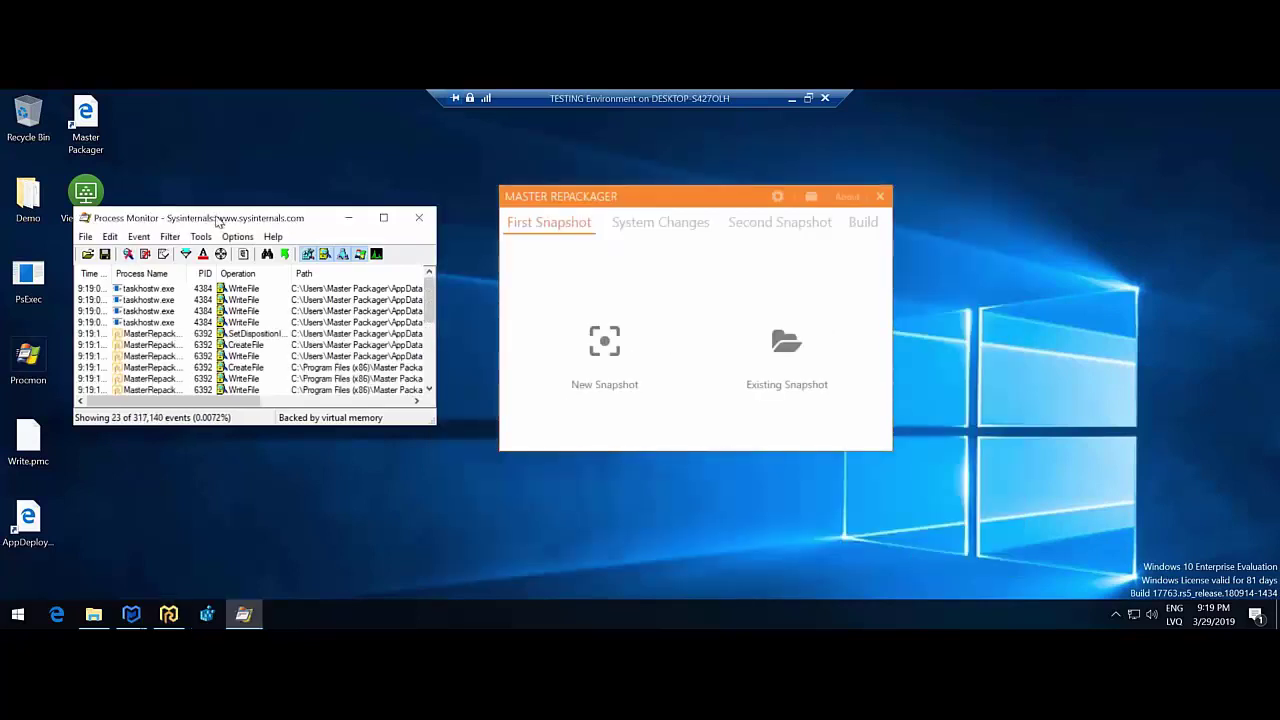
key(super+Up)
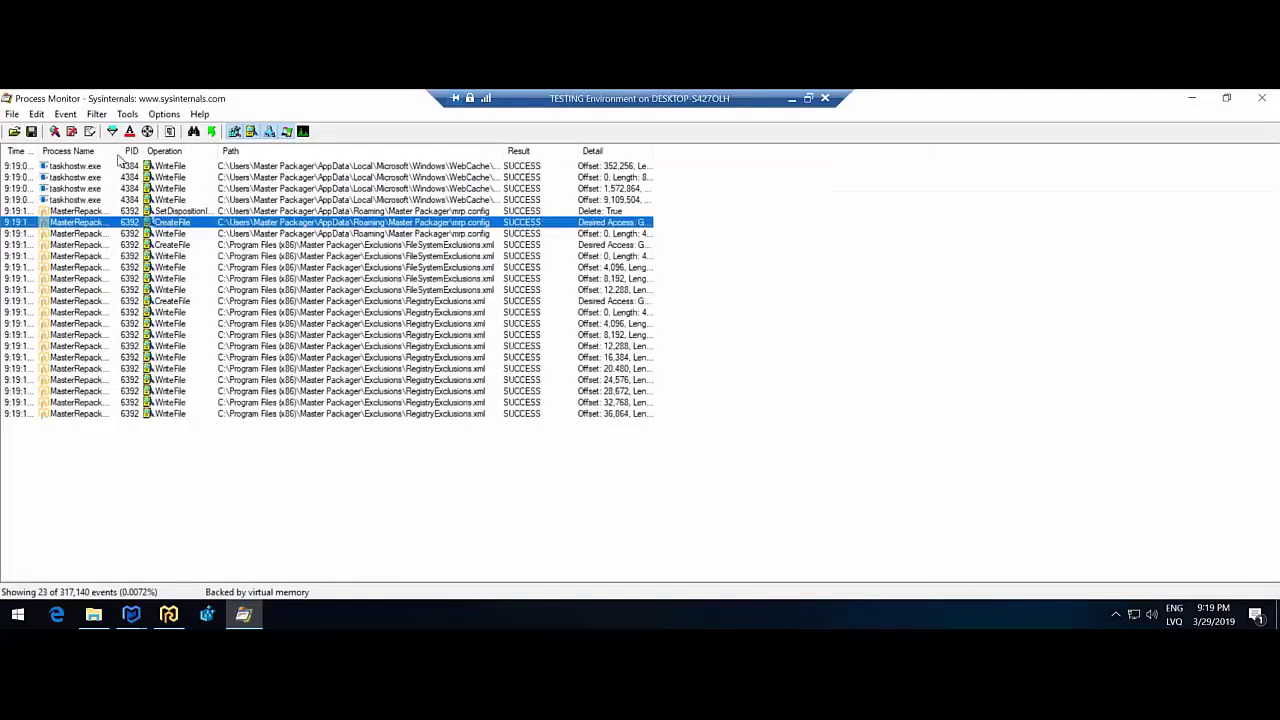
right_click(383, 226)
click(416, 284)
right_click(417, 260)
click(442, 274)
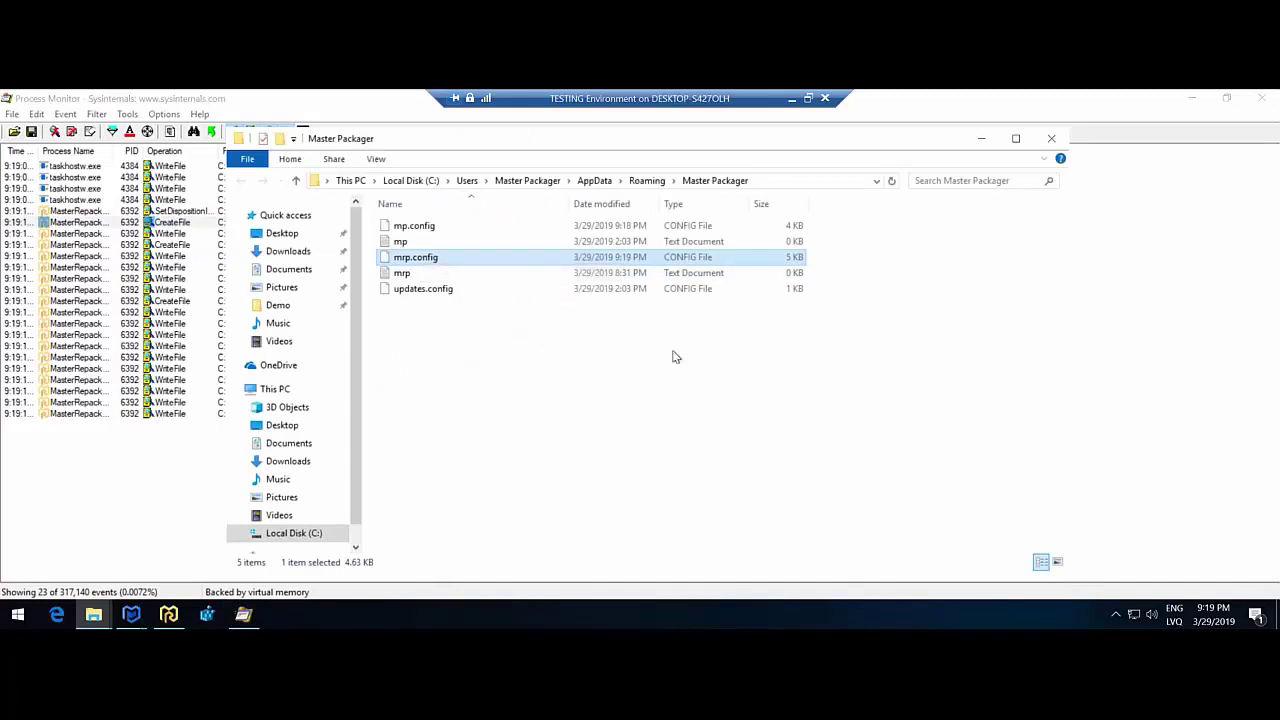
- Open mrp.config in Notepad and make Notepad the default app for .config files
click(537, 327)
click(557, 368)
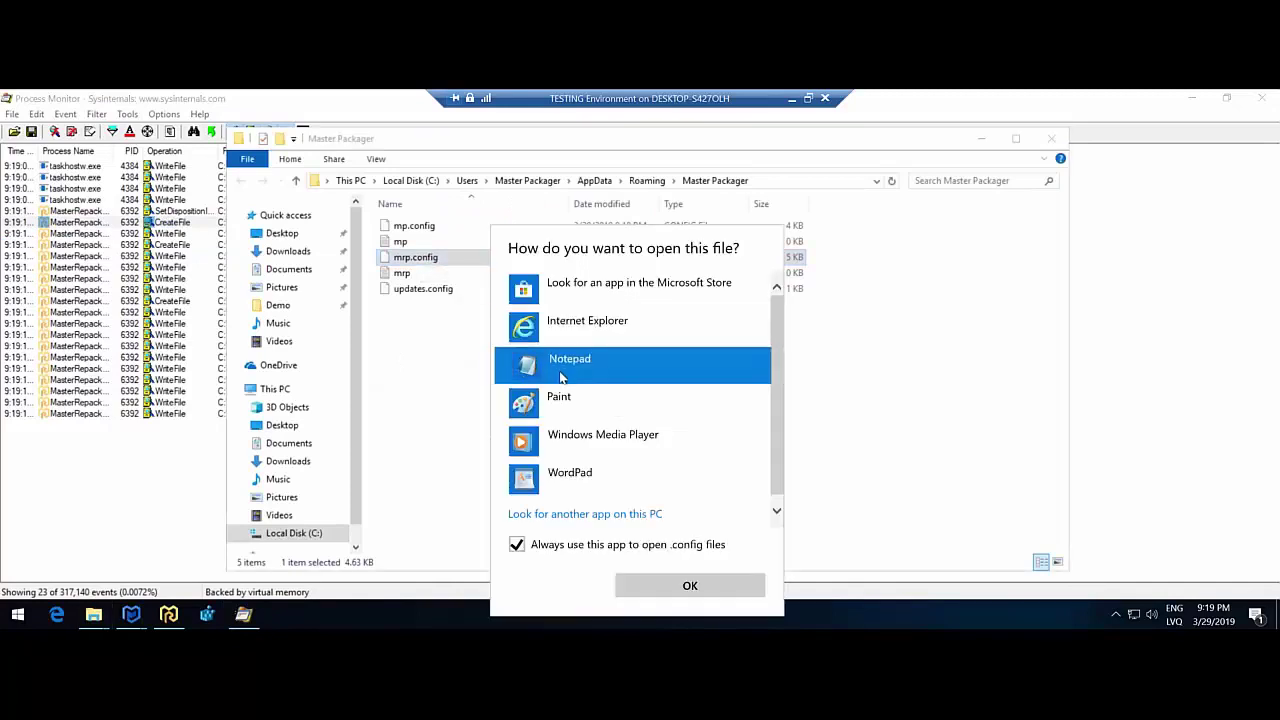
click(689, 583)
- Search the mrp.config text for x64, and close the file and return to Process Monitor
click(549, 314)
key(ctrl+f)
text(x)
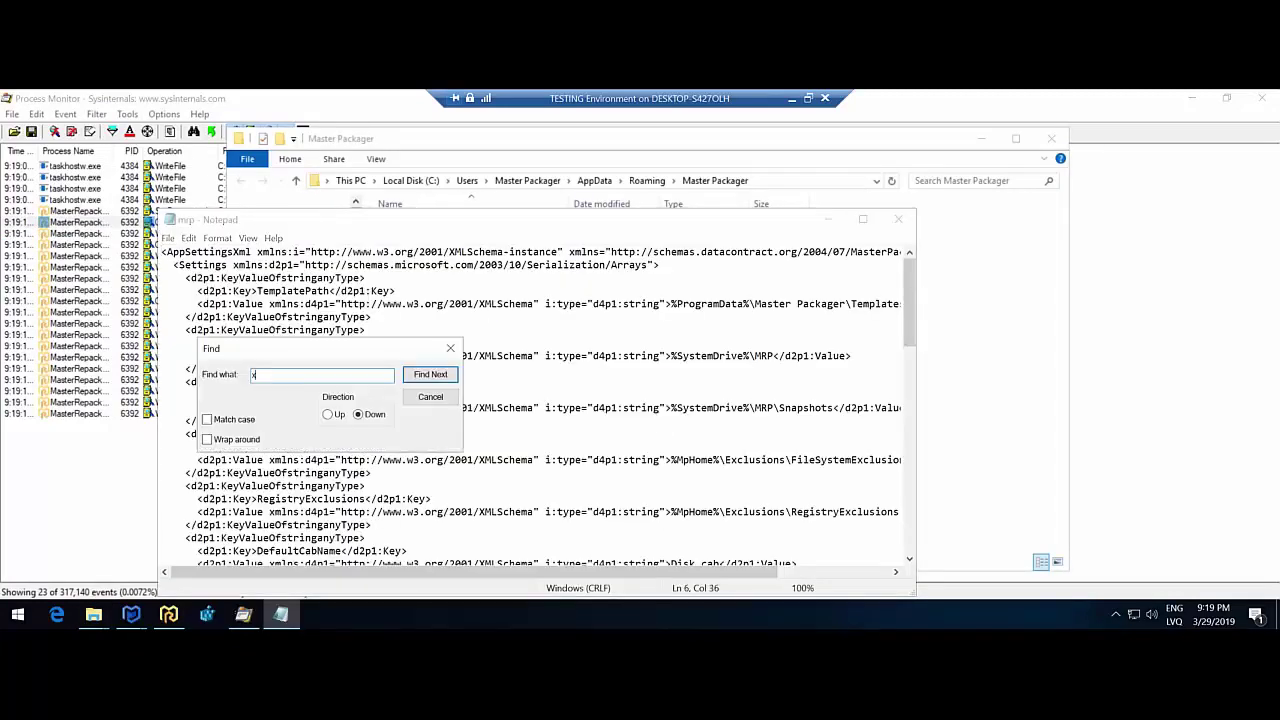
text(64)
key(Return)
click(450, 348)
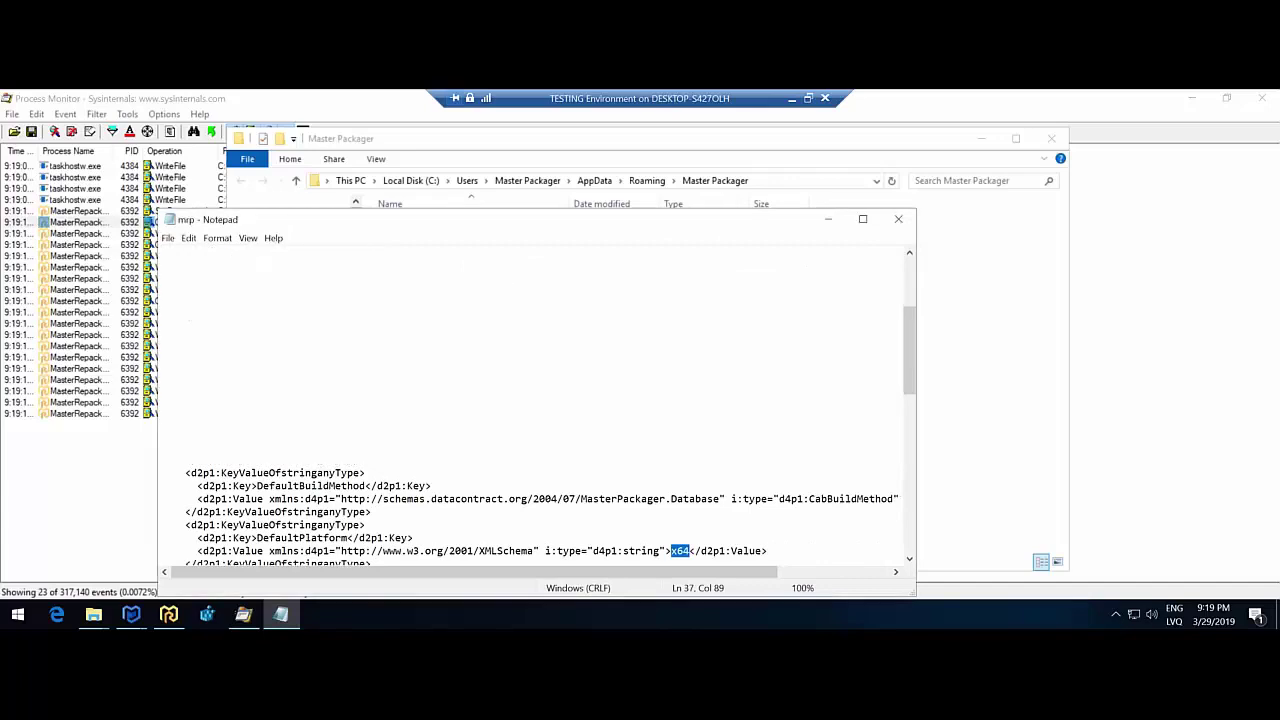
click(898, 218)
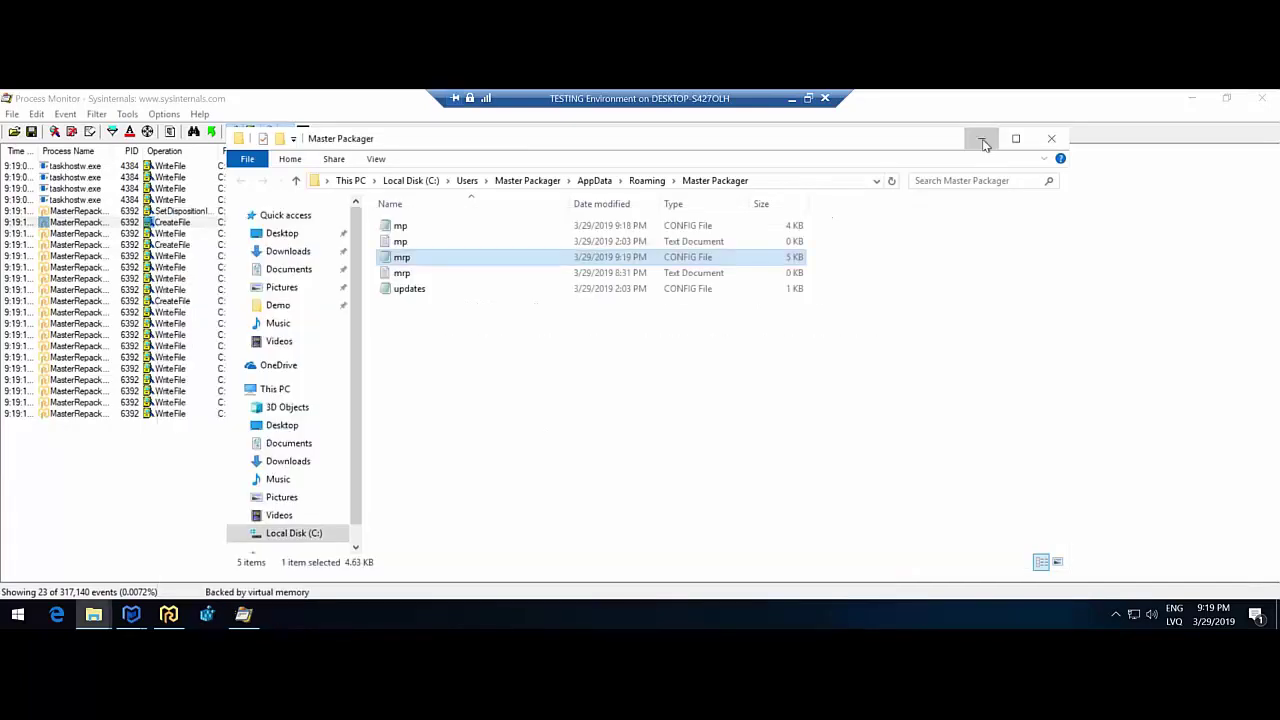
click(981, 138)
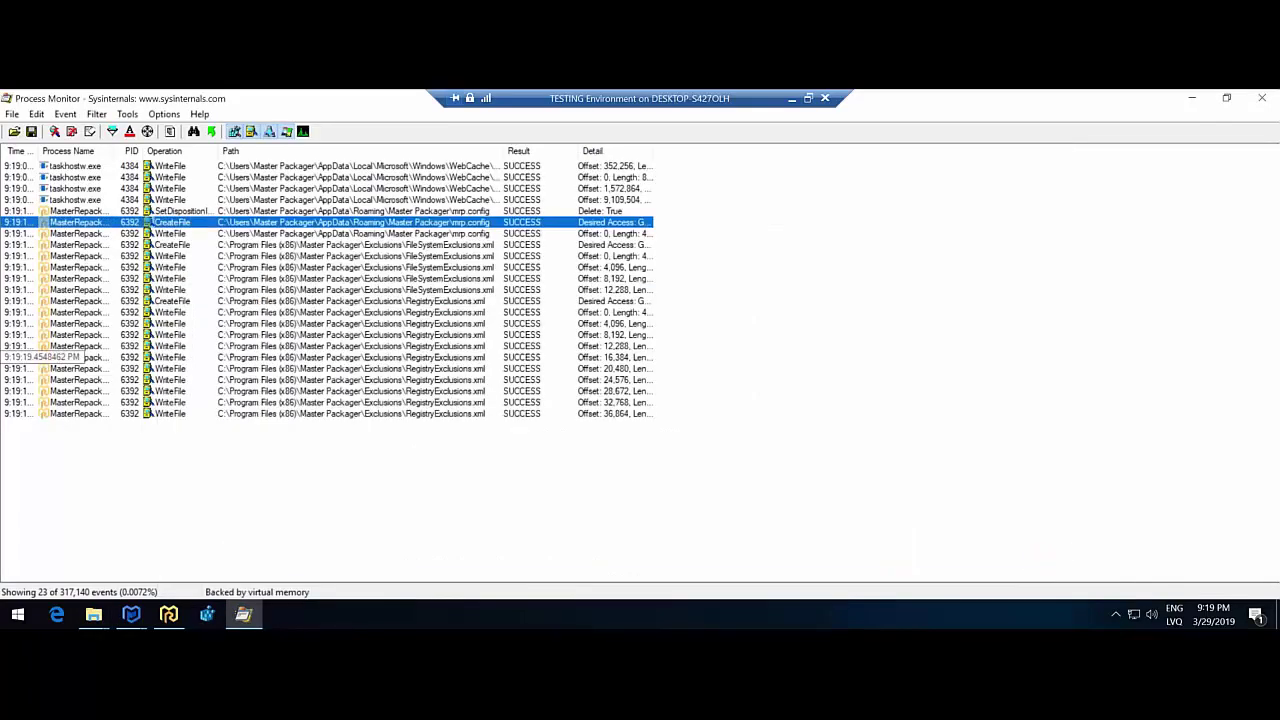
- Copy the full path of the Repackage script in Demo's "7zip Repackaging - Whole process!" folder and minimize Process Monitor
drag(385, 99, 432, 147)
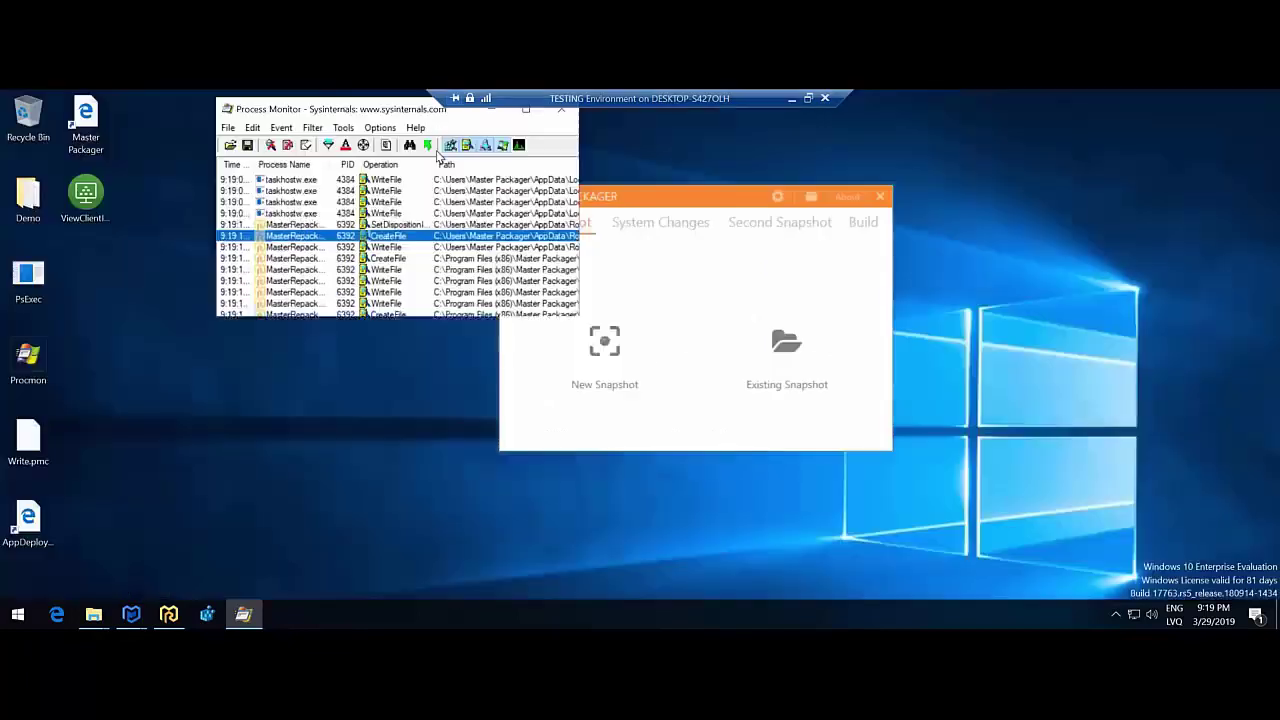
click(68, 566)
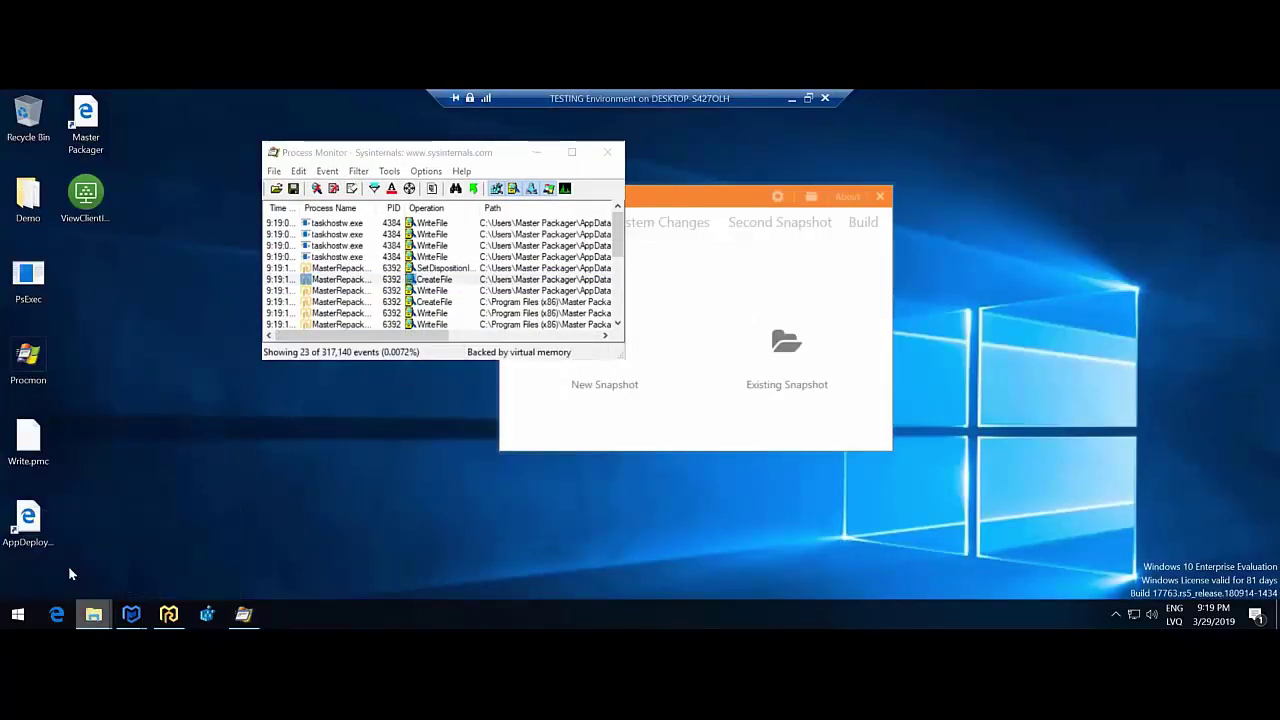
click(528, 173)
double_click(530, 220)
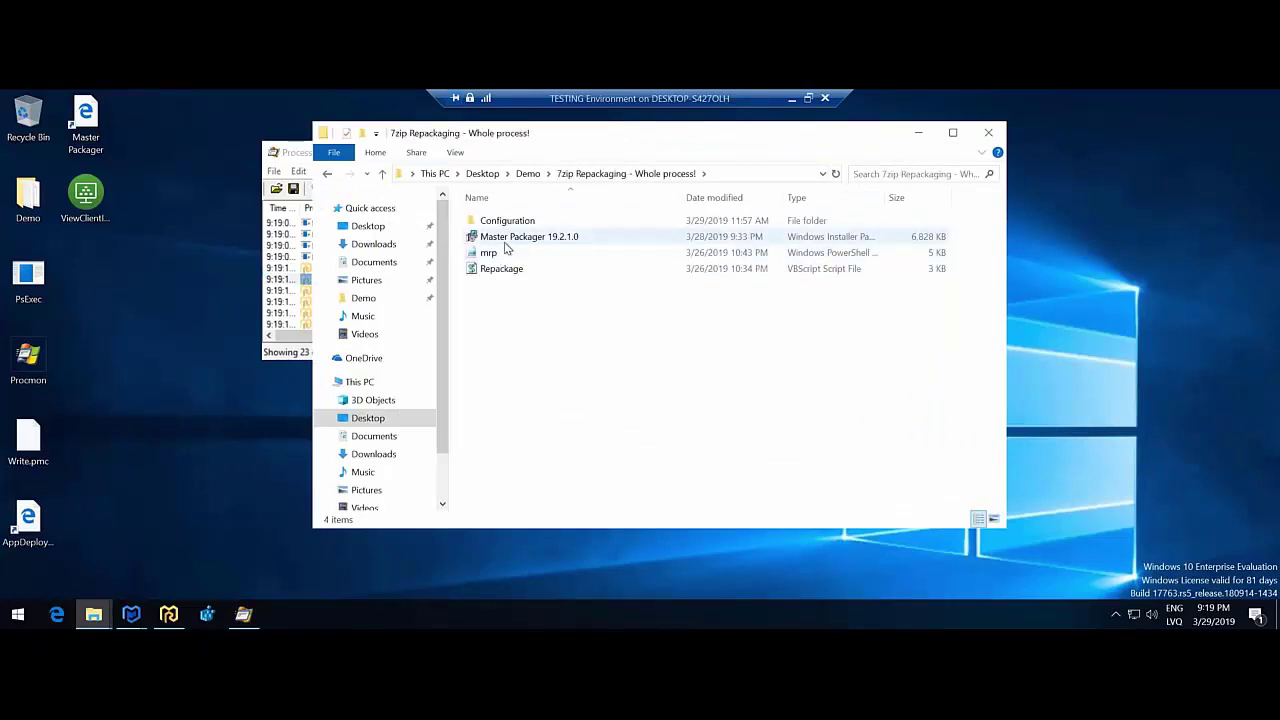
right_click(495, 268)
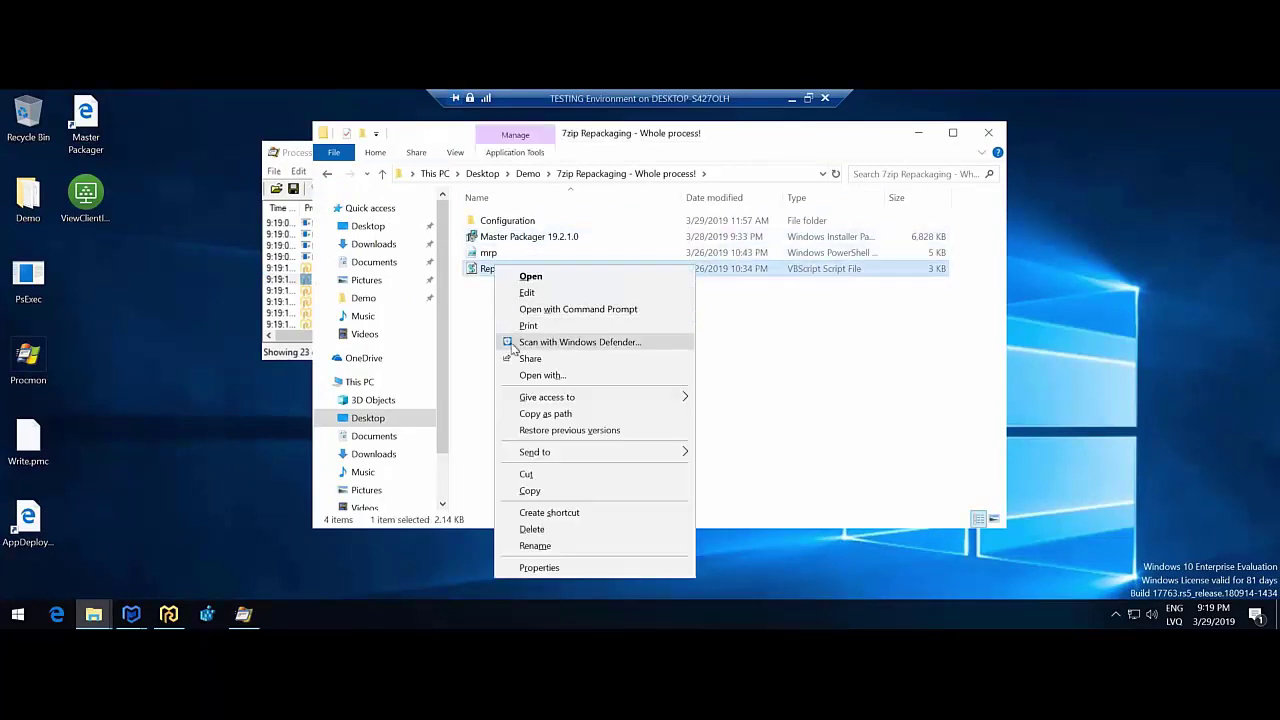
click(545, 413)
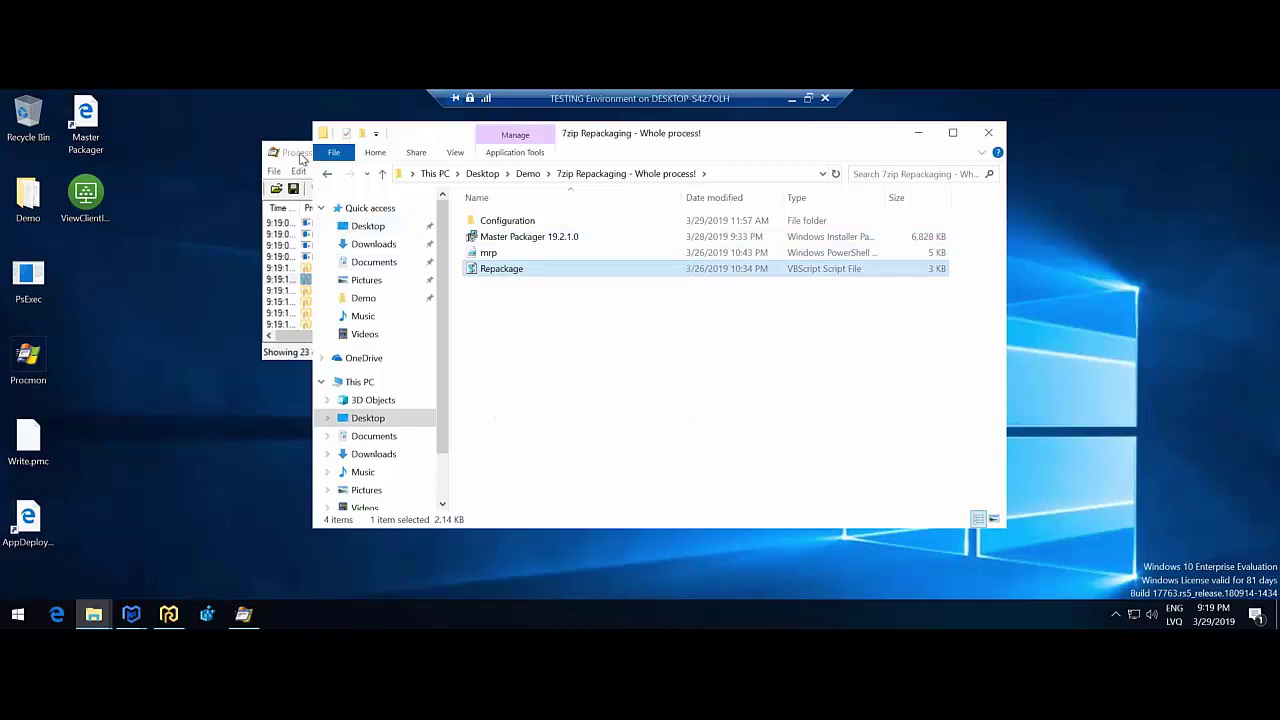
click(303, 159)
click(529, 152)
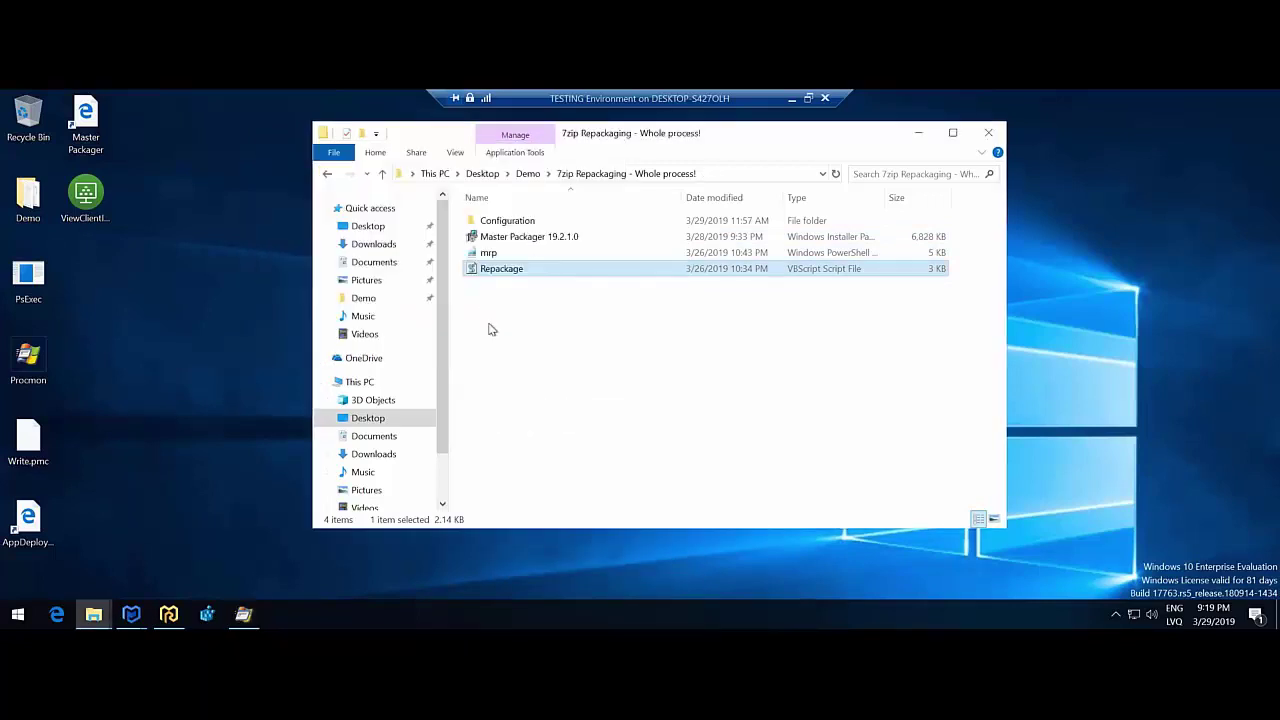
- Run Repackage.vbs by its copied full path in a Command Prompt with administrator rights
click(27, 612)
text(cmd)
ctrl+shift+click(154, 258)
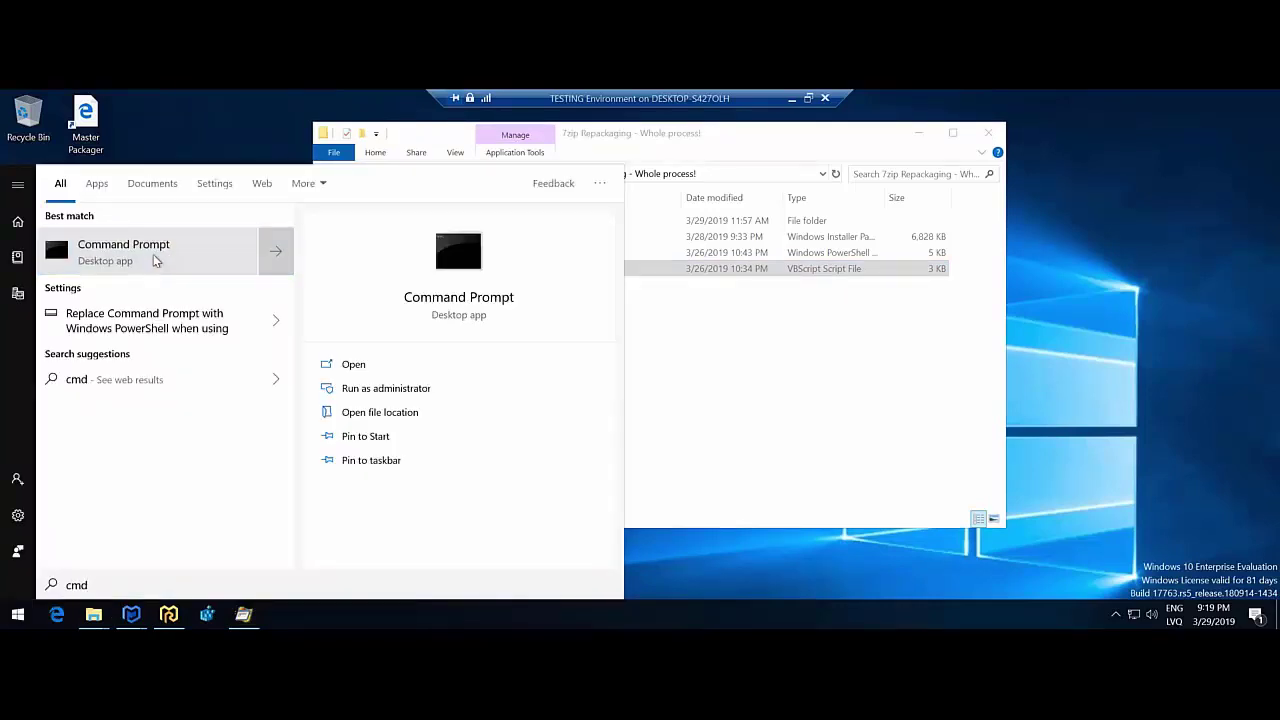
click(522, 439)
text("C:\Users\Master Packager\Desktop\Demo\7zip Repackaging - Whole process!\Repackage.vbs")
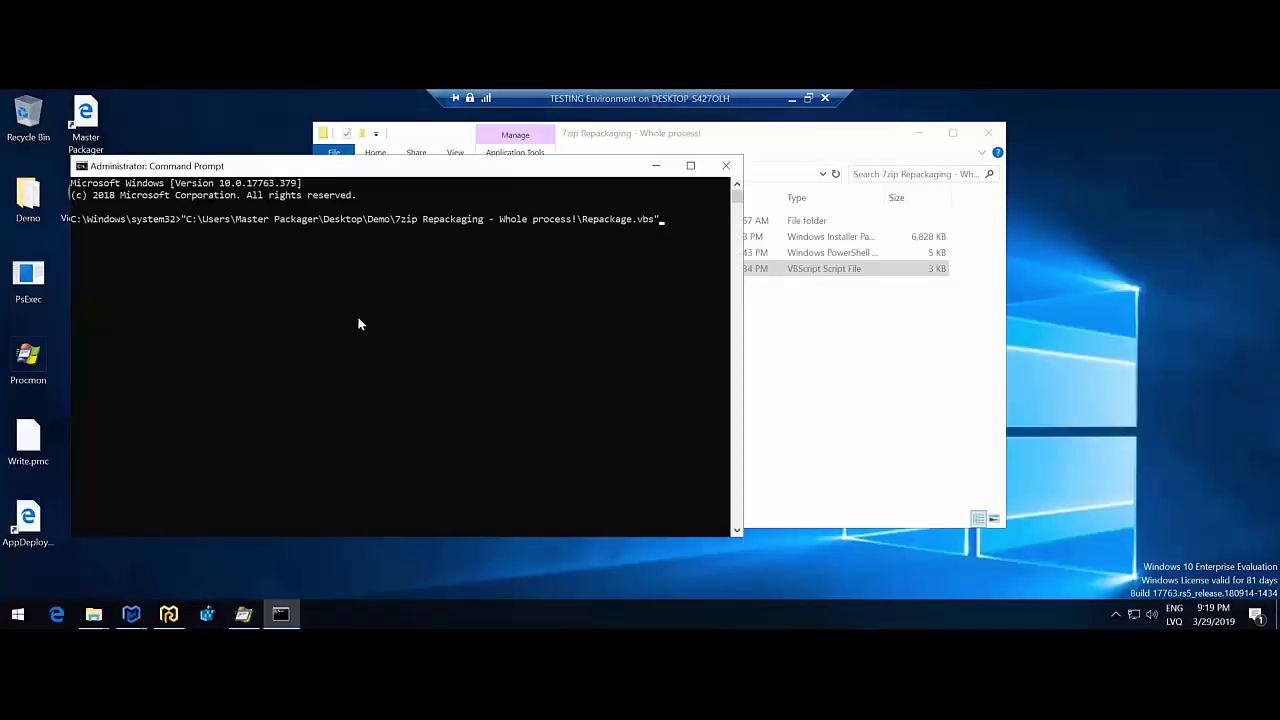
key(Return)
- Open the psappdeploytoolkit.com site from its desktop shortcut, minimize the browser and uncover the folder window behind Command Prompt
drag(263, 173, 354, 175)
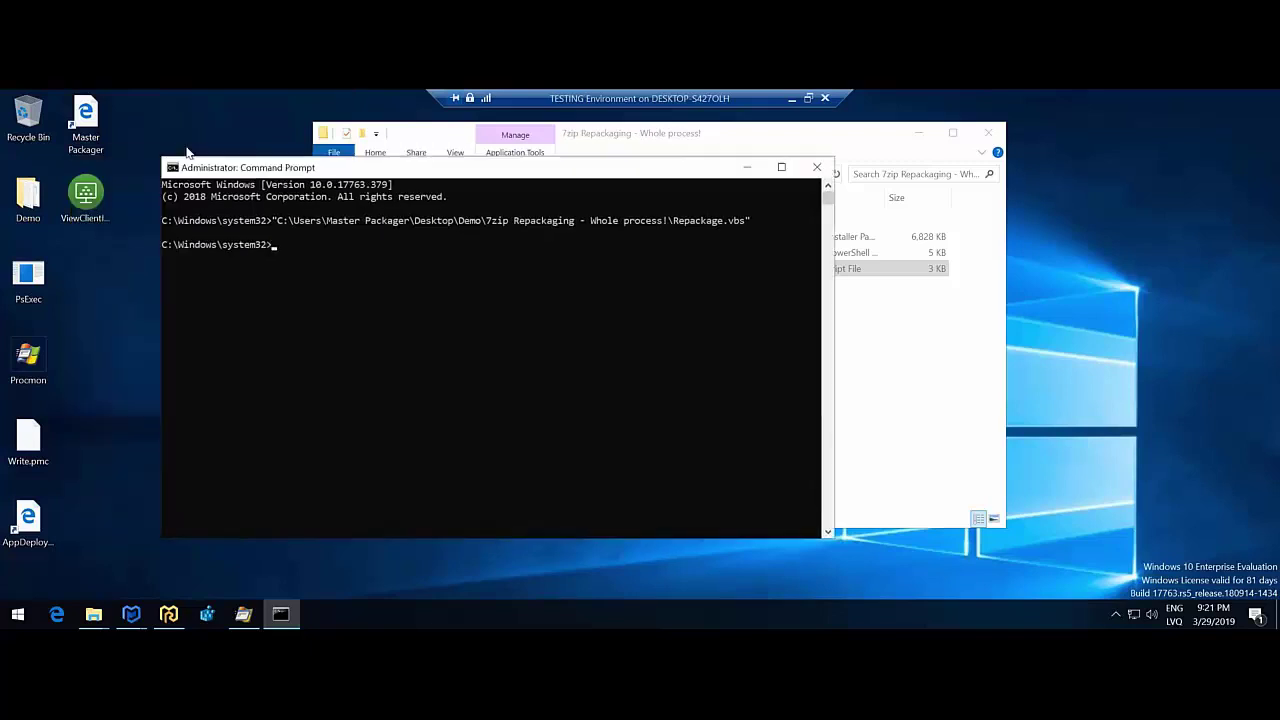
double_click(28, 518)
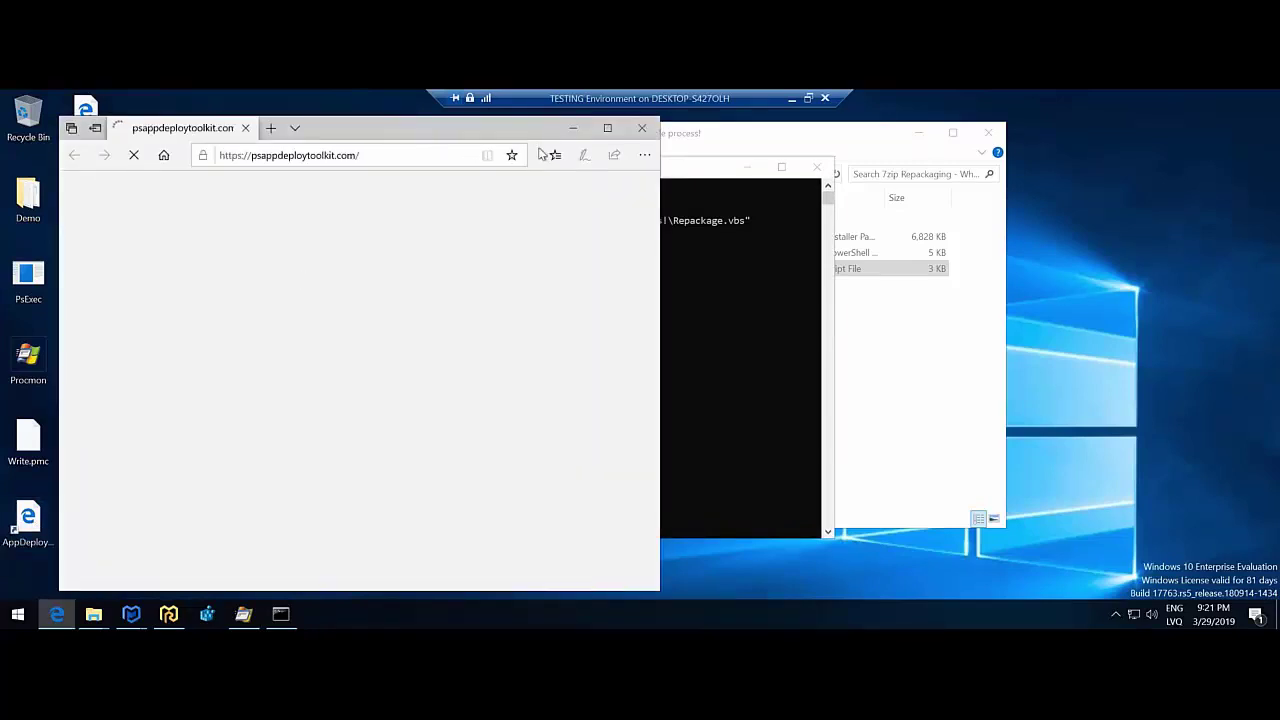
click(574, 128)
drag(415, 179, 430, 285)
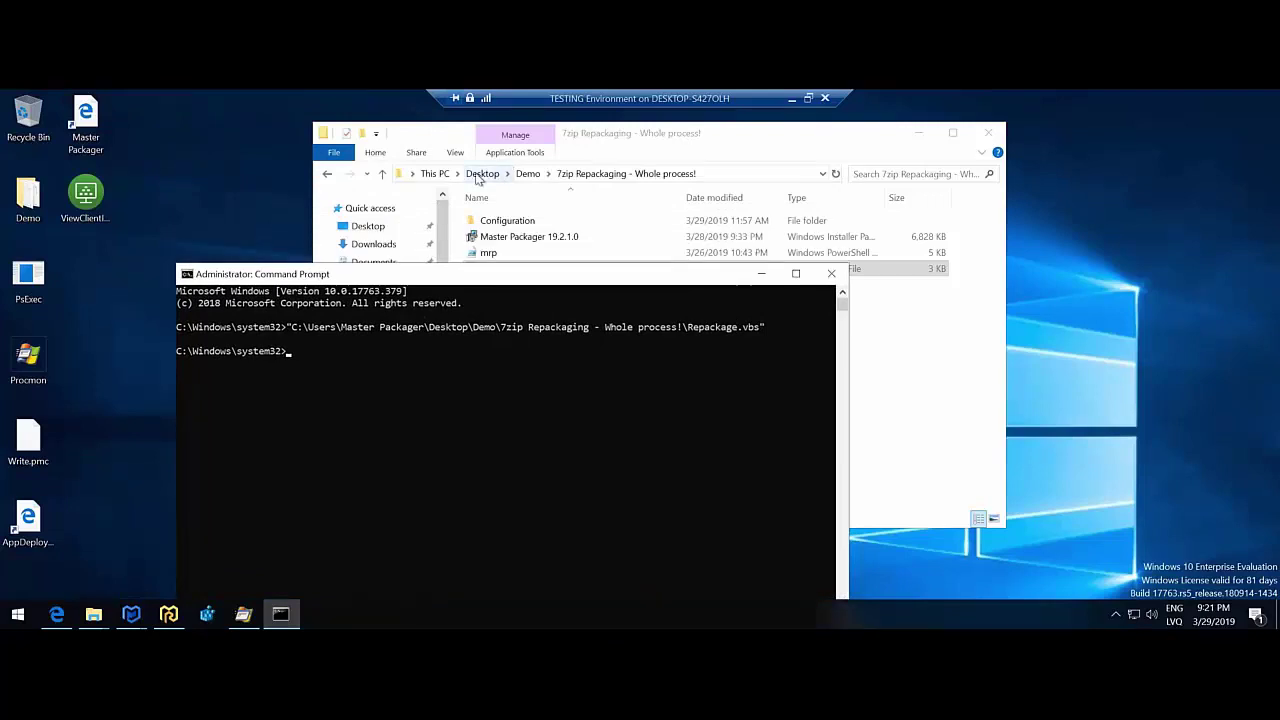
- Open the 7-Zip 19.00 installer from the Repack_290319_212002 folder in C:\MRP with Master Packager
click(437, 173)
double_click(532, 410)
double_click(500, 220)
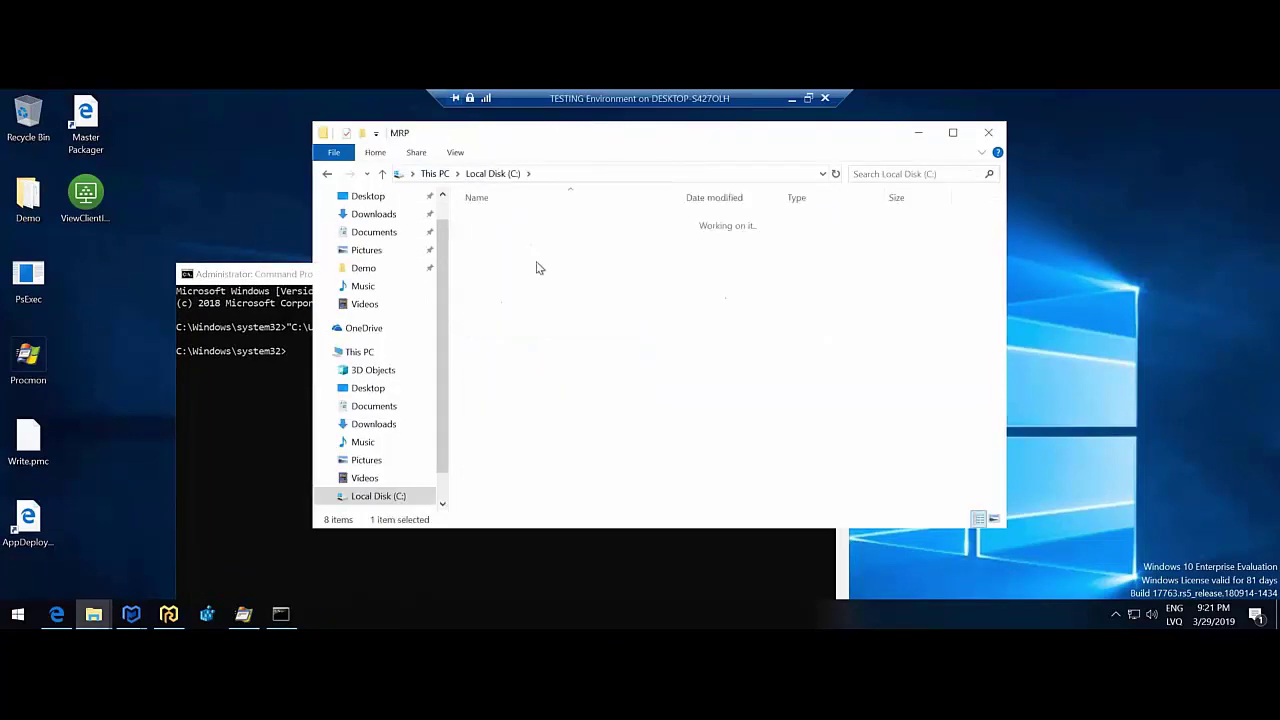
double_click(539, 243)
right_click(517, 239)
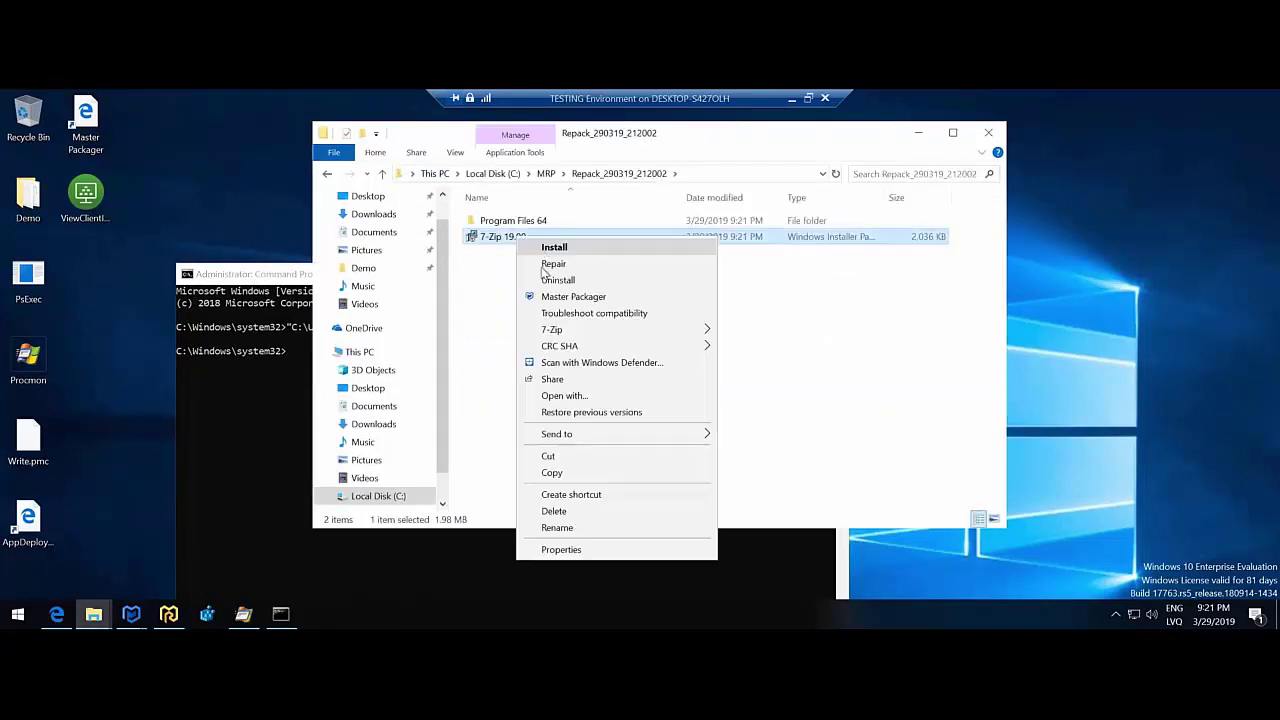
click(548, 297)
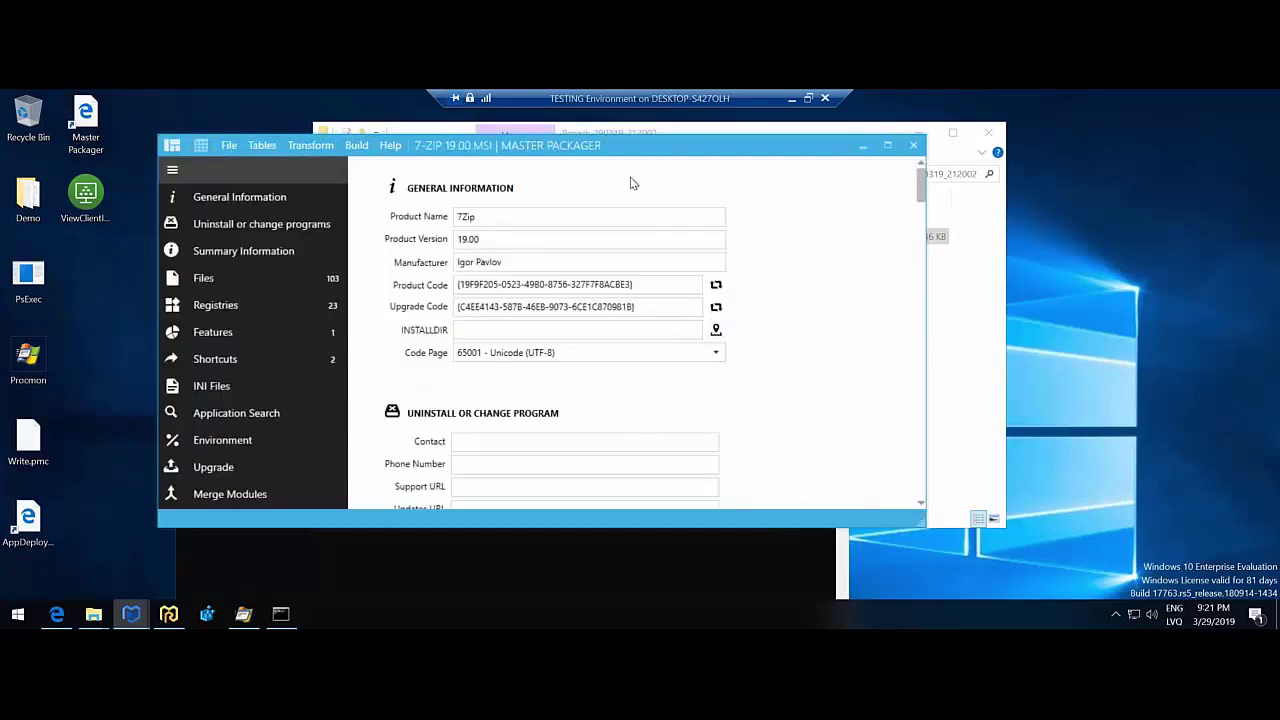
- Review the general information, files and registries of the 7-Zip package in a maximized window, and put Master Packager away
double_click(645, 145)
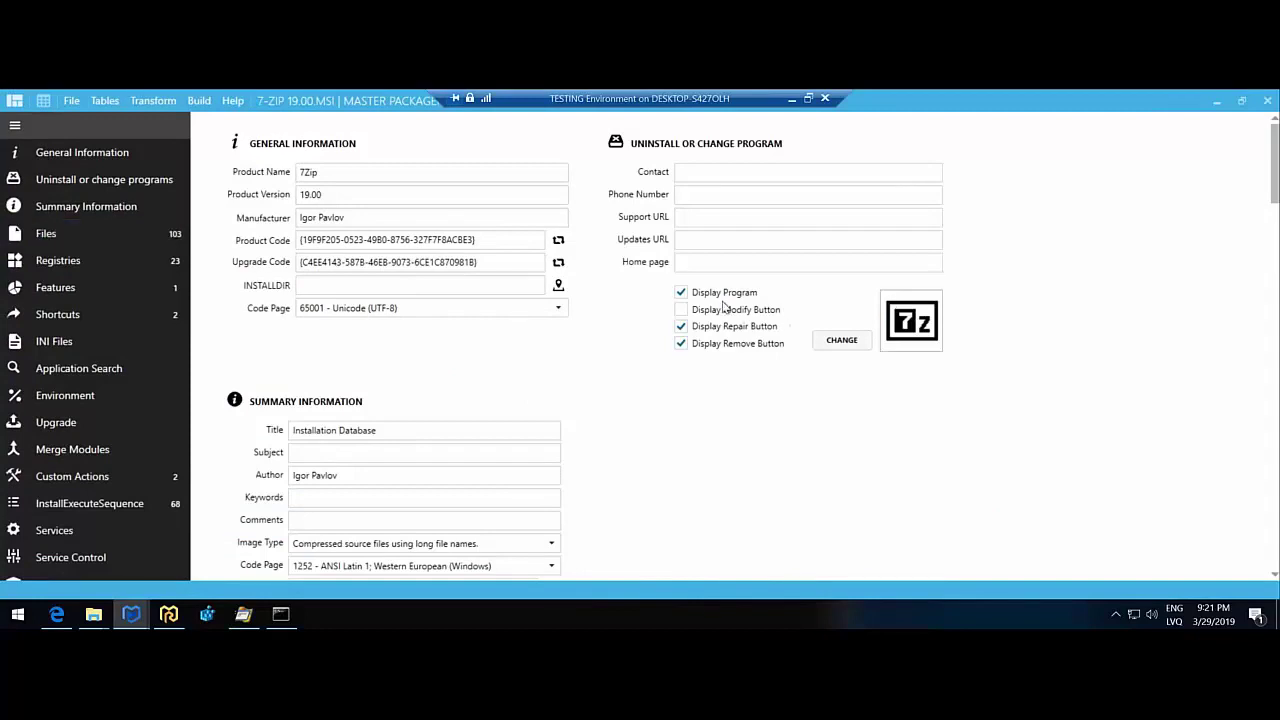
click(82, 233)
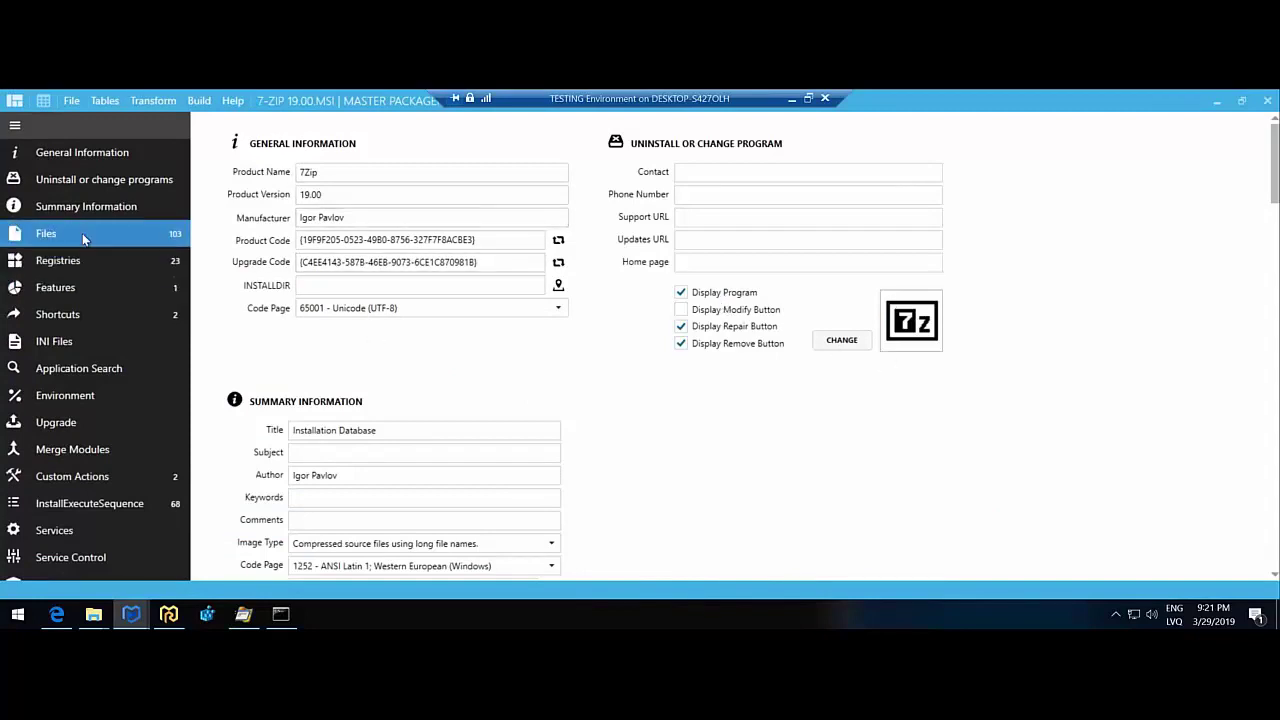
click(91, 262)
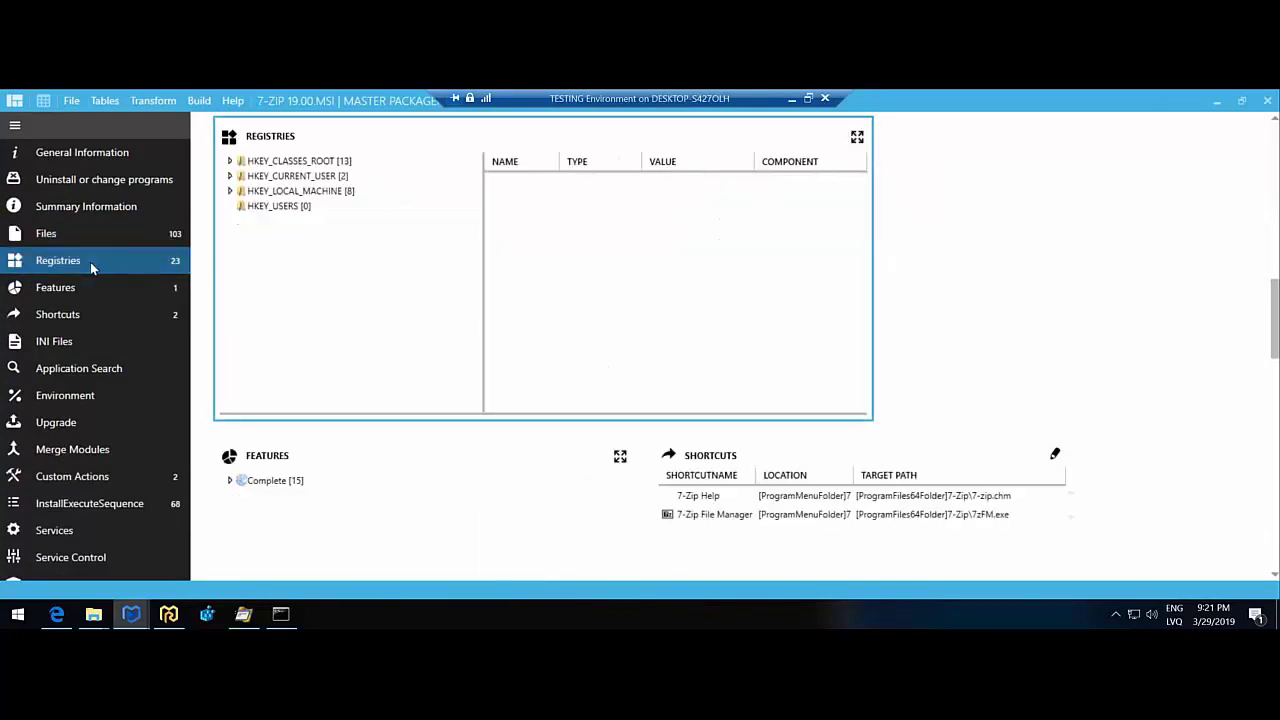
double_click(1126, 108)
click(873, 180)
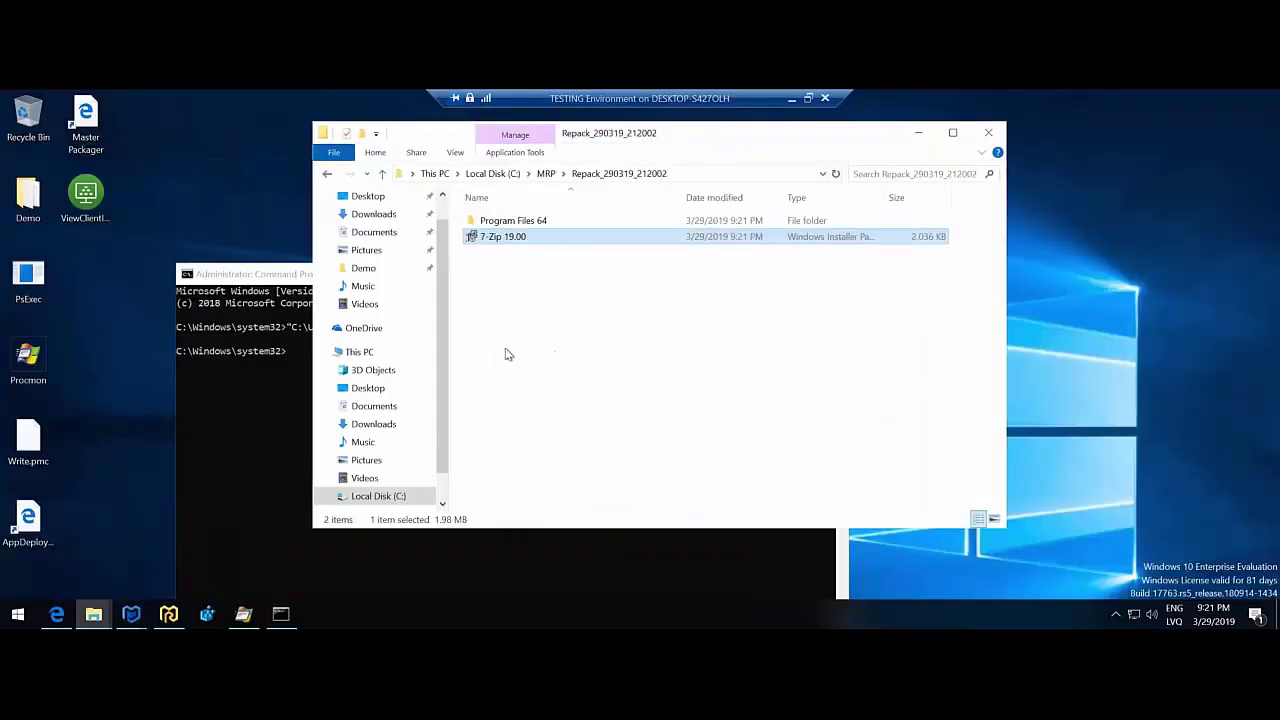
- Minimize Command Prompt and open the pricing page of masterpackager.com in a maximized browser from the desktop shortcut
click(266, 285)
click(761, 273)
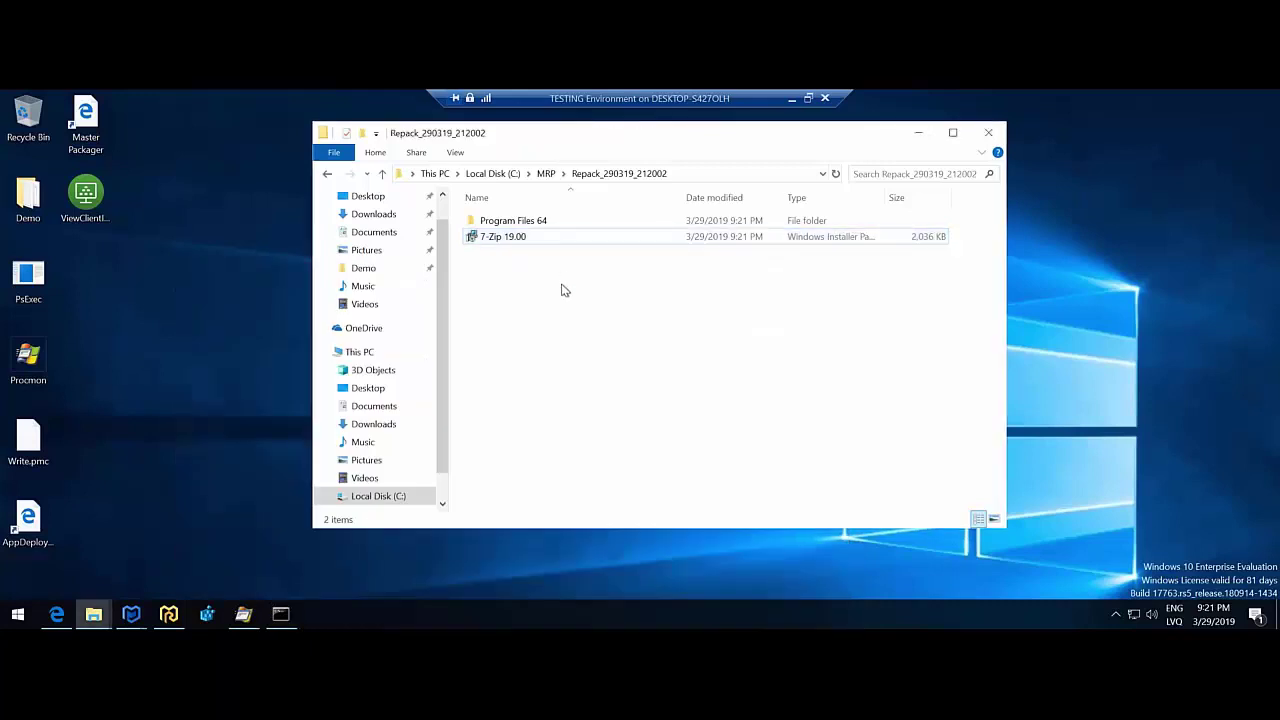
click(30, 520)
double_click(85, 120)
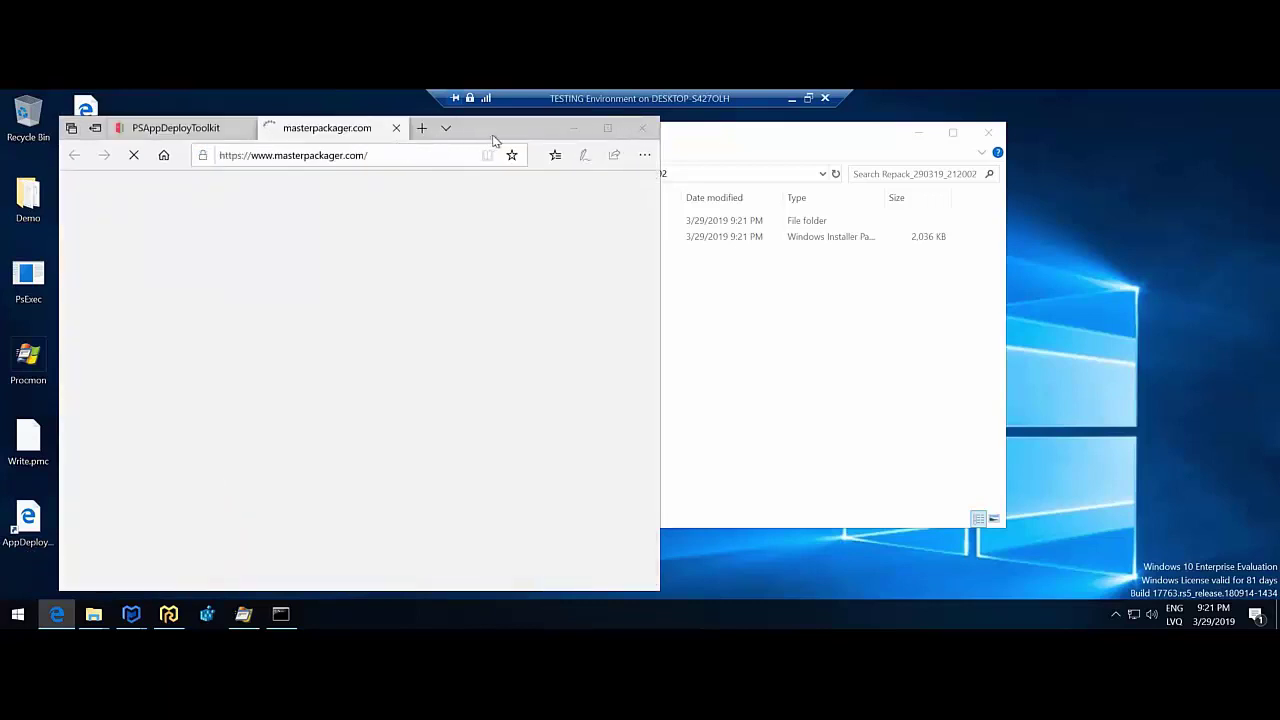
double_click(480, 138)
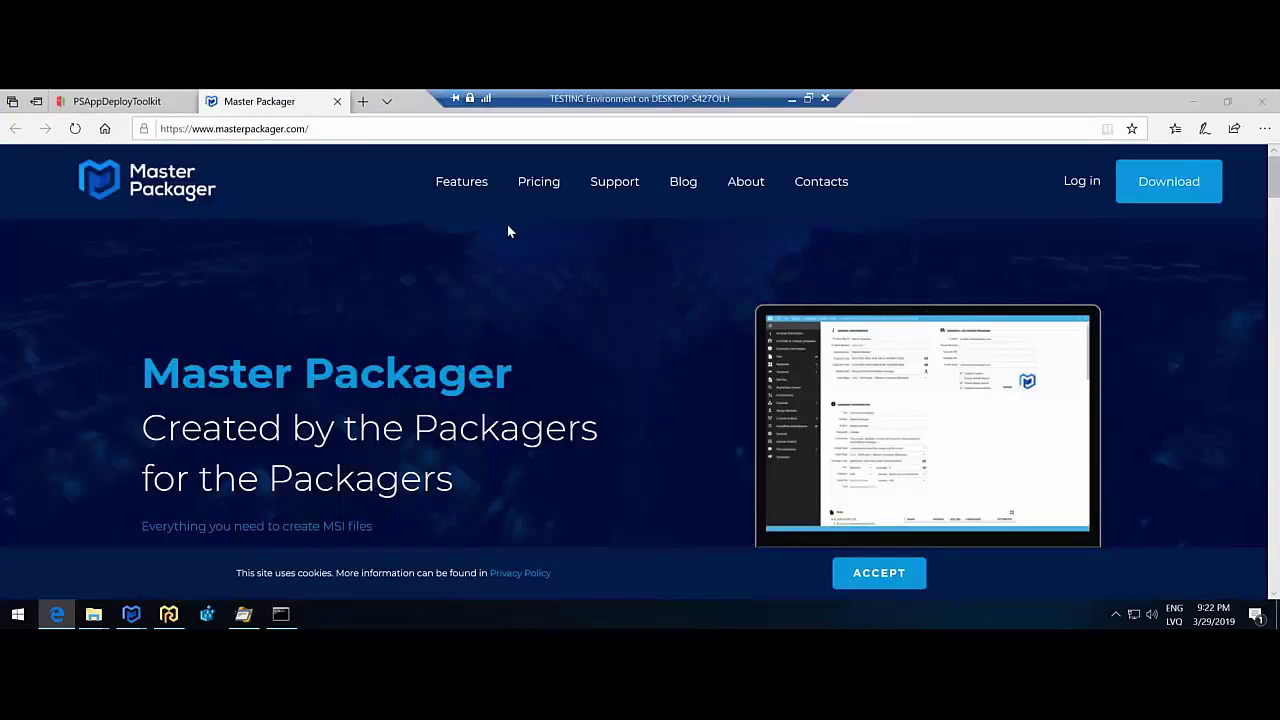
click(528, 185)
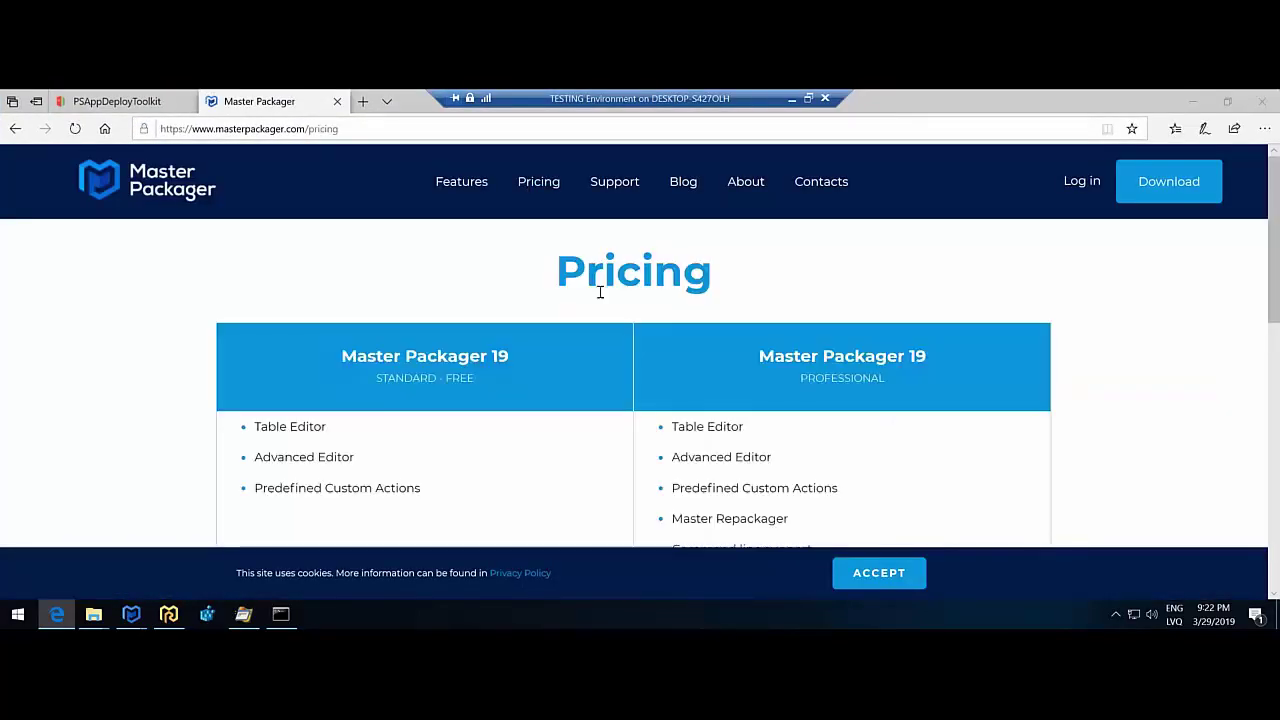
- Compare the features of the Standard and Professional editions on the pricing page and minimize the browser
scroll(600, 286, down, 3)
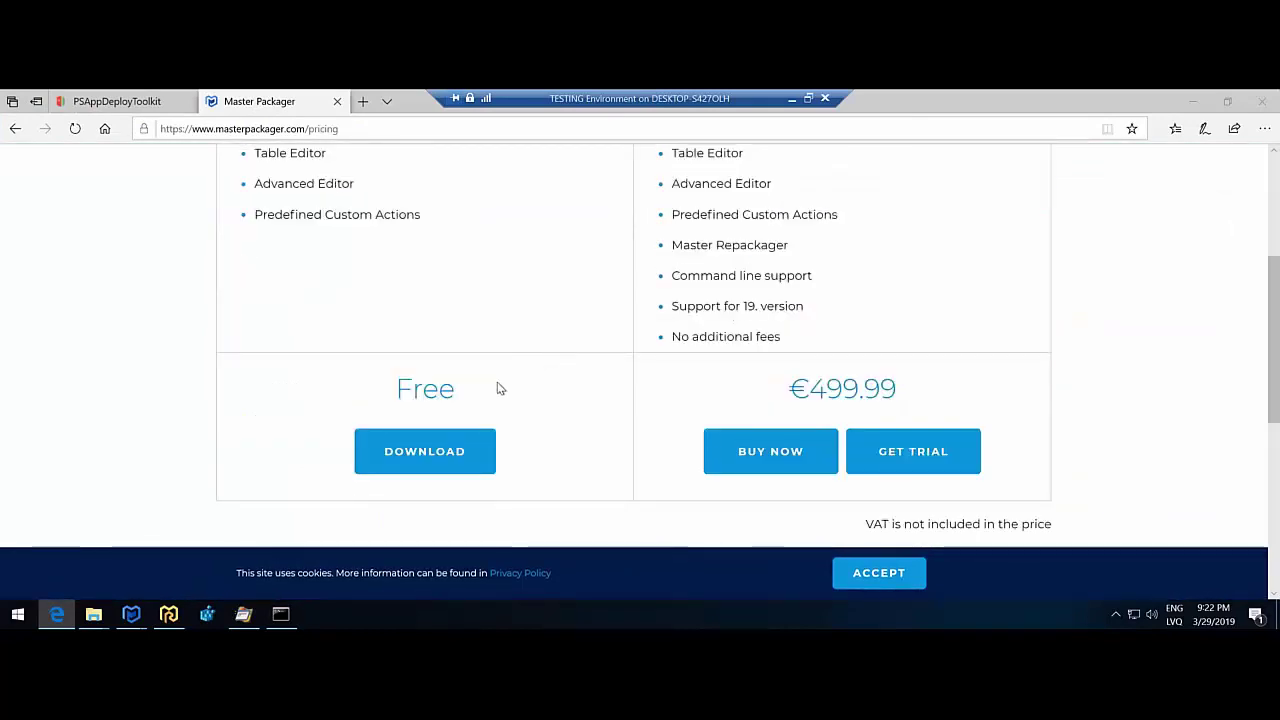
scroll(497, 389, up, 1)
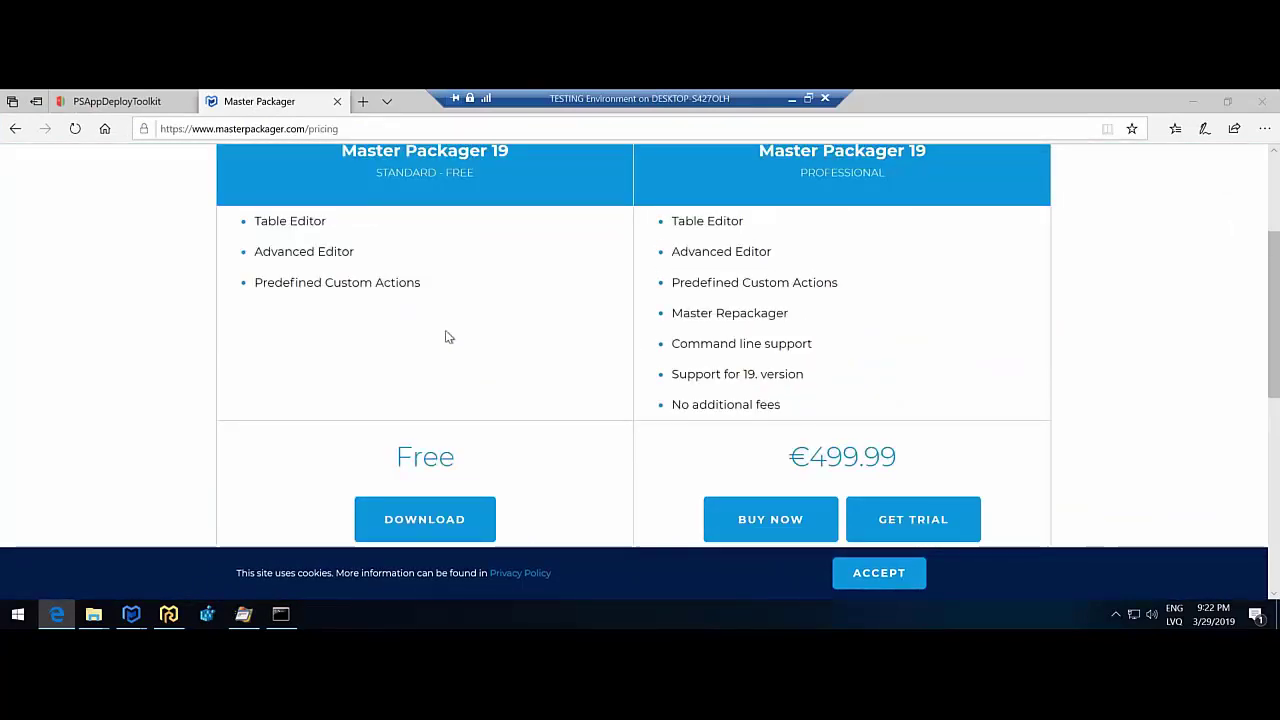
drag(446, 289, 241, 221)
click(410, 282)
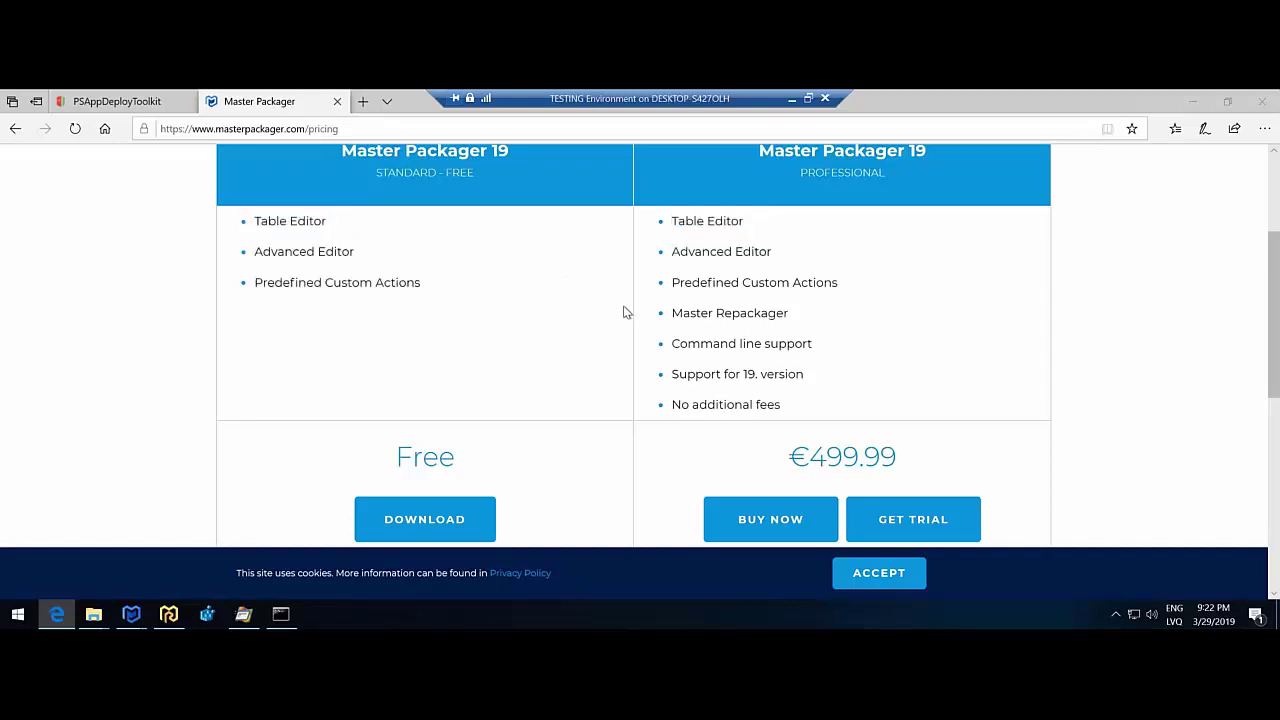
drag(672, 343, 675, 314)
click(685, 318)
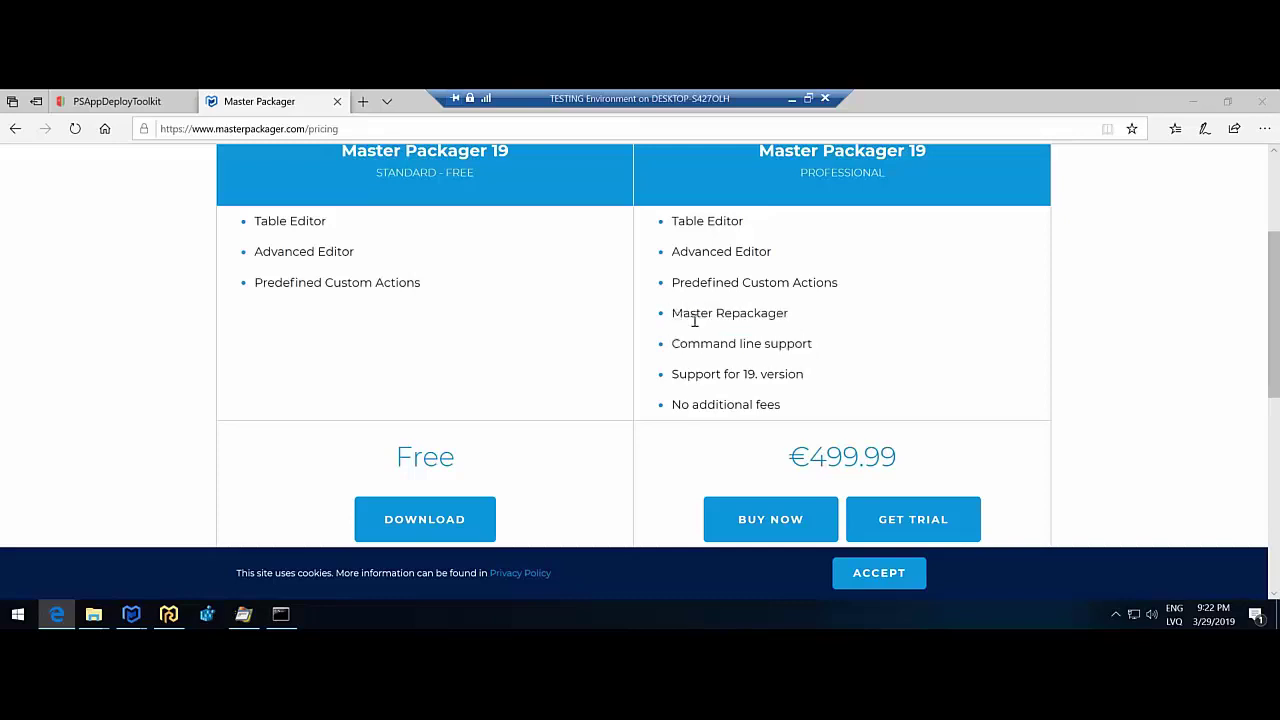
click(1192, 102)
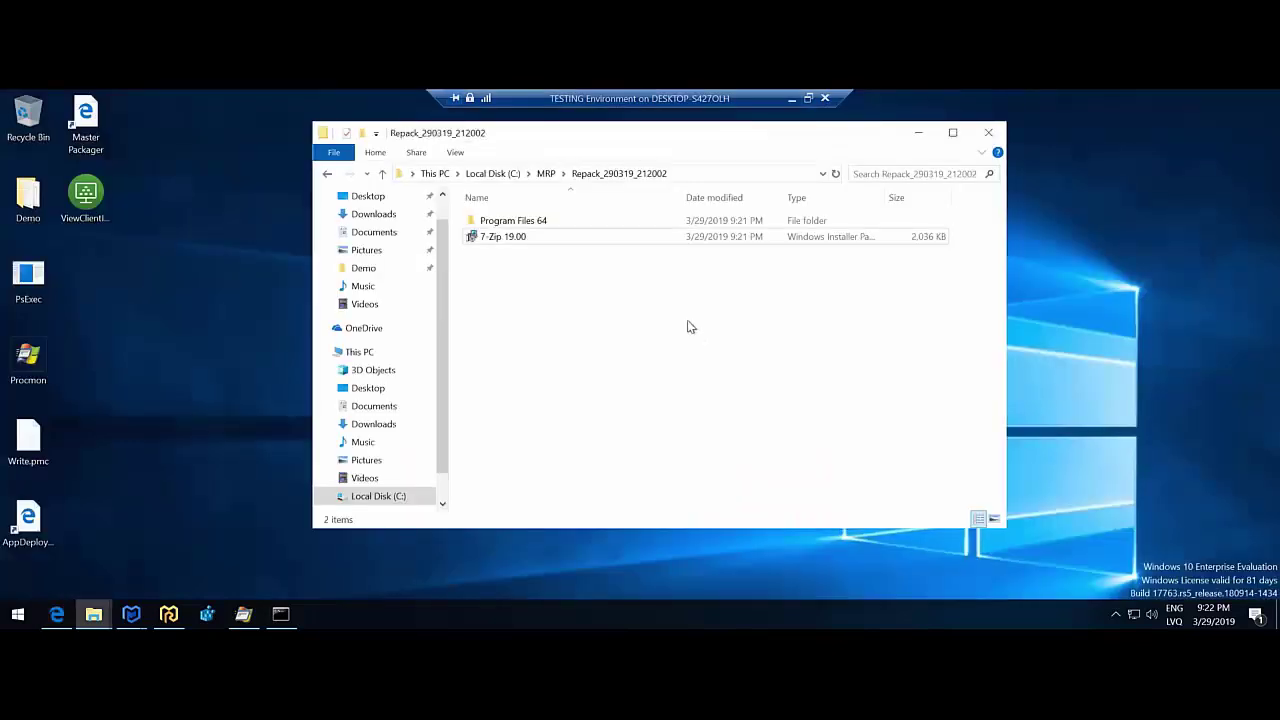